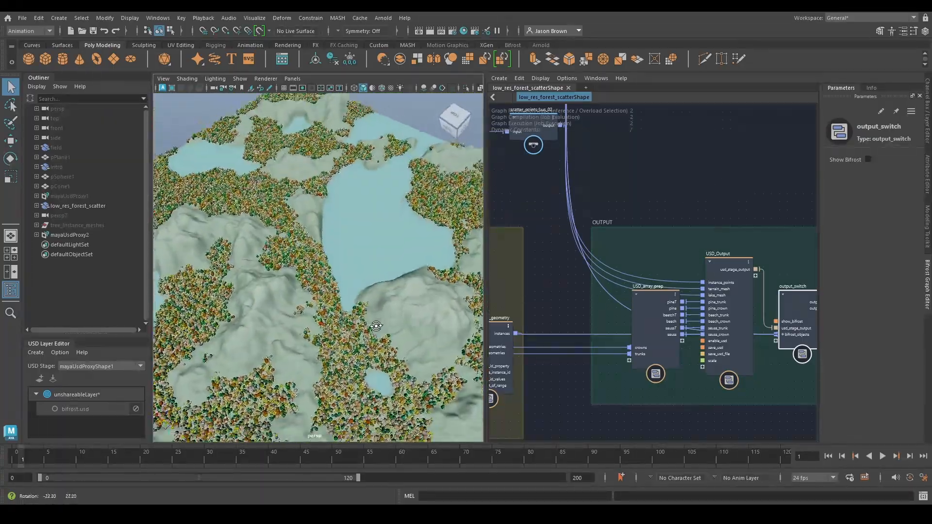
# - Examine the USD_Output and USD_array_prep nodes in the forest scatter graph and open the USD_Output compound
pyautogui.moveTo(707, 191); pyautogui.dragTo(593, 178, button='middle')
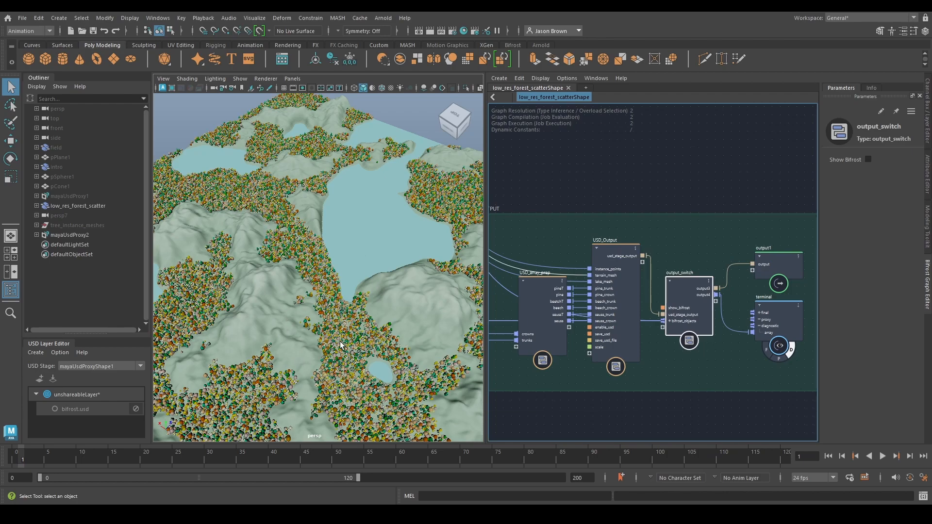
pyautogui.scroll(3, 341, 346)
pyautogui.click(602, 251)
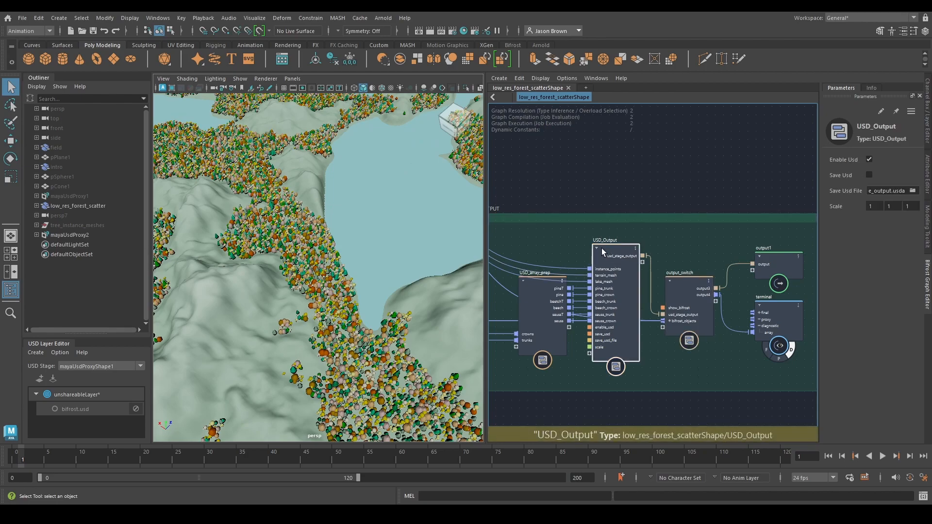
pyautogui.click(554, 315)
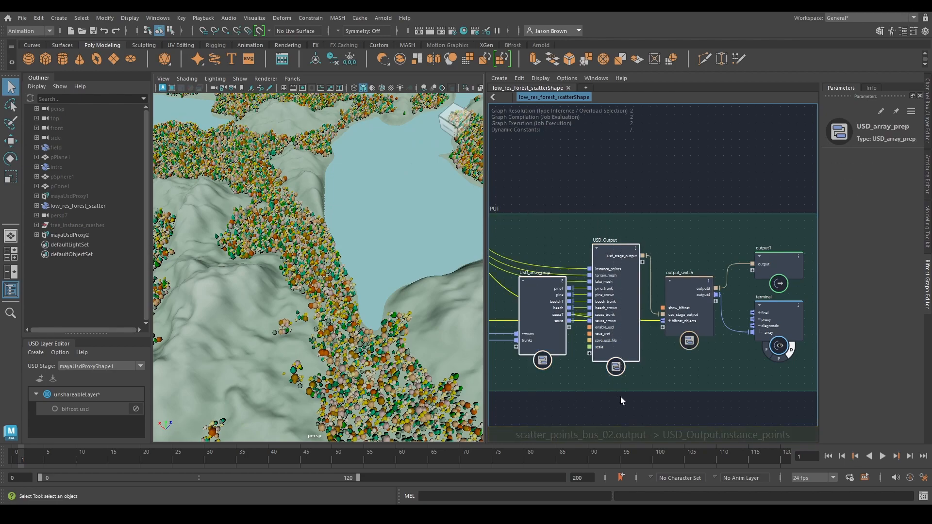
pyautogui.doubleClick(606, 250)
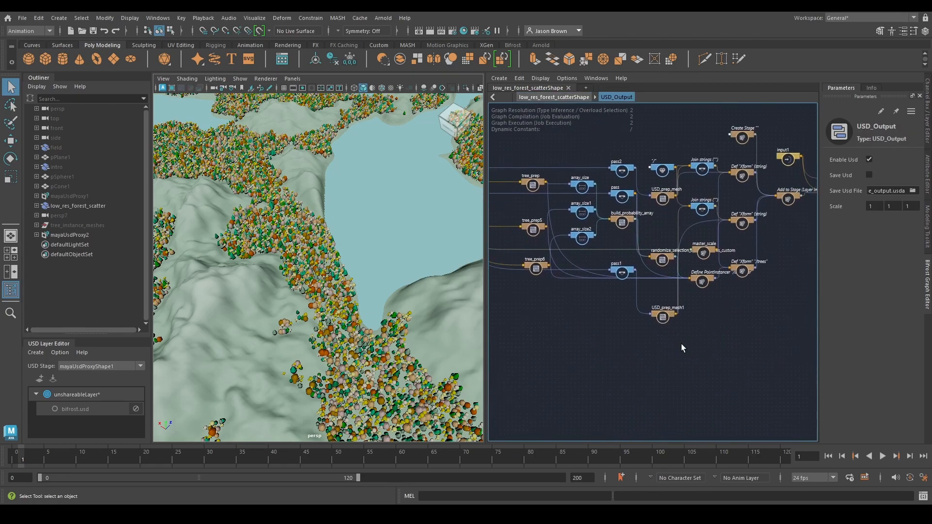
# - Examine the Define PointInstancer node inside USD_Output and the tree_prep nodes that supply its prototype definitions
pyautogui.keyDown('alt'); pyautogui.moveTo(743, 321); pyautogui.dragTo(718, 332, button='middle'); pyautogui.keyUp('alt')
pyautogui.scroll(6, 719, 330)
pyautogui.keyDown('alt'); pyautogui.moveTo(674, 394); pyautogui.dragTo(688, 415, button='middle'); pyautogui.keyUp('alt')
pyautogui.click(623, 357)
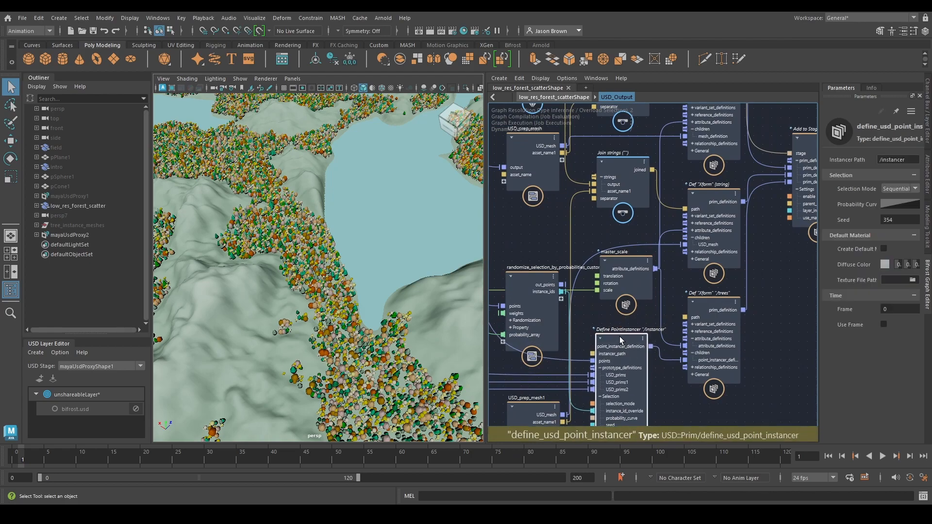
pyautogui.moveTo(623, 357); pyautogui.dragTo(624, 353)
pyautogui.keyDown('alt'); pyautogui.moveTo(522, 384); pyautogui.dragTo(712, 323, button='middle'); pyautogui.keyUp('alt')
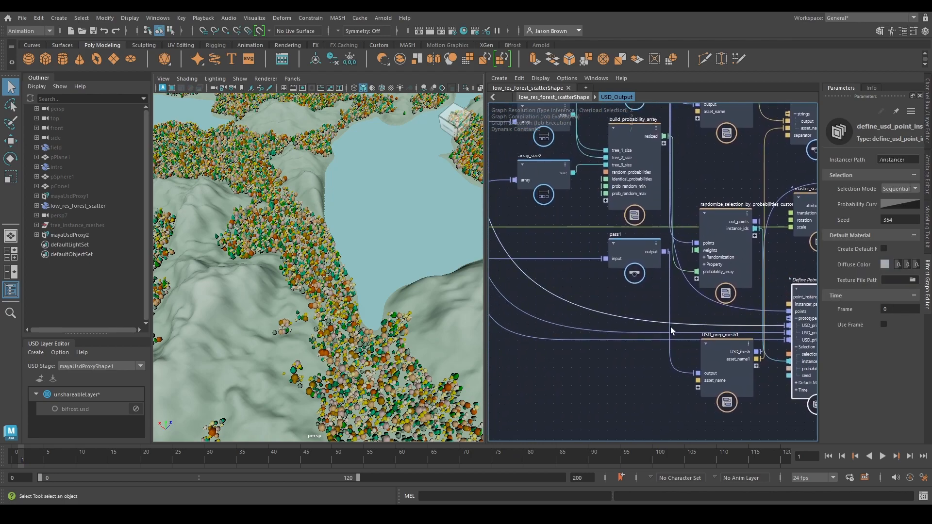
pyautogui.keyDown('alt'); pyautogui.moveTo(556, 368); pyautogui.dragTo(718, 493, button='middle'); pyautogui.keyUp('alt')
pyautogui.moveTo(585, 206); pyautogui.dragTo(586, 202)
pyautogui.click(591, 295)
pyautogui.click(610, 399)
pyautogui.keyDown('alt'); pyautogui.moveTo(721, 386); pyautogui.dragTo(420, 267, button='middle'); pyautogui.keyUp('alt')
pyautogui.click(596, 255)
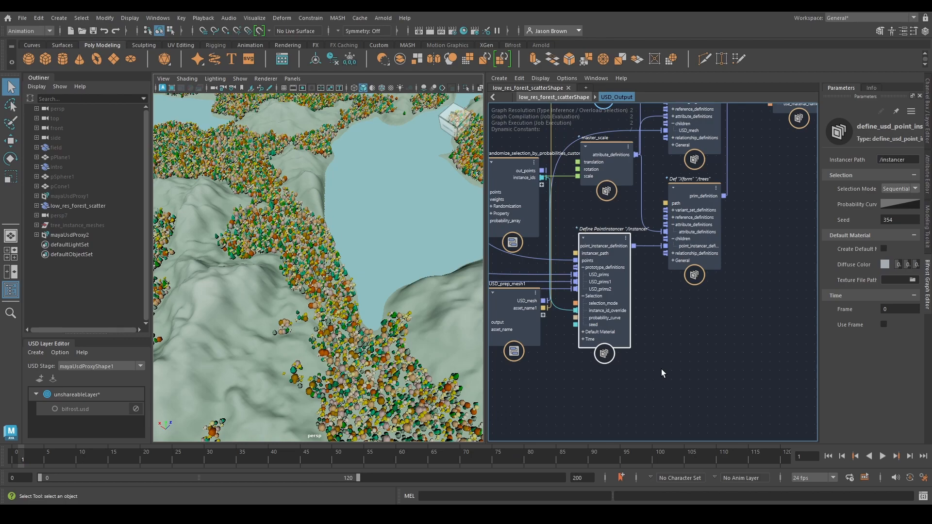
# - Review the tree_prep5 node's parameters and trace the tree prims into the point instancer's prototype definitions
pyautogui.keyDown('alt'); pyautogui.moveTo(582, 361); pyautogui.dragTo(678, 317, button='middle'); pyautogui.keyUp('alt')
pyautogui.moveTo(618, 276); pyautogui.dragTo(614, 344)
pyautogui.moveTo(606, 199); pyautogui.dragTo(605, 217)
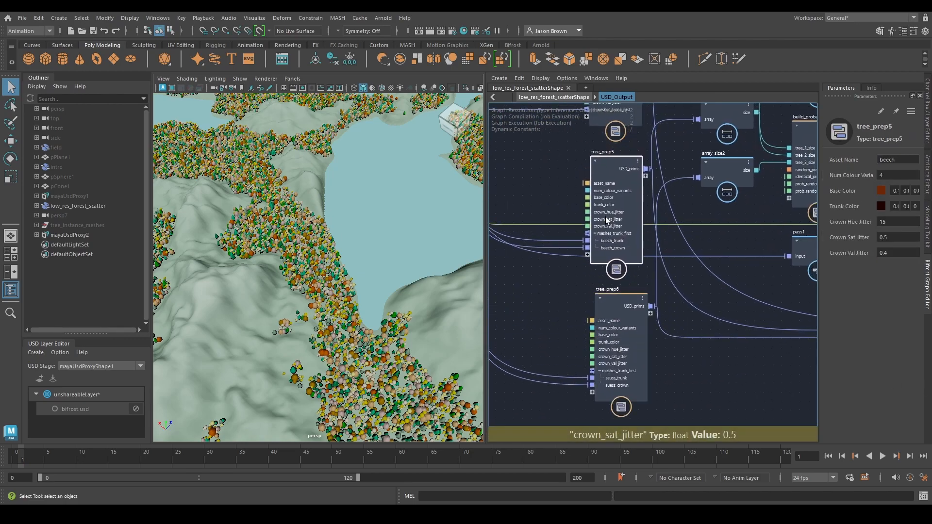
pyautogui.keyDown('alt'); pyautogui.moveTo(605, 110); pyautogui.dragTo(591, 220, button='middle'); pyautogui.keyUp('alt')
pyautogui.keyDown('alt'); pyautogui.moveTo(668, 323); pyautogui.dragTo(312, 145, button='middle'); pyautogui.keyUp('alt')
pyautogui.keyDown('alt'); pyautogui.moveTo(696, 295); pyautogui.dragTo(717, 323, button='middle'); pyautogui.keyUp('alt')
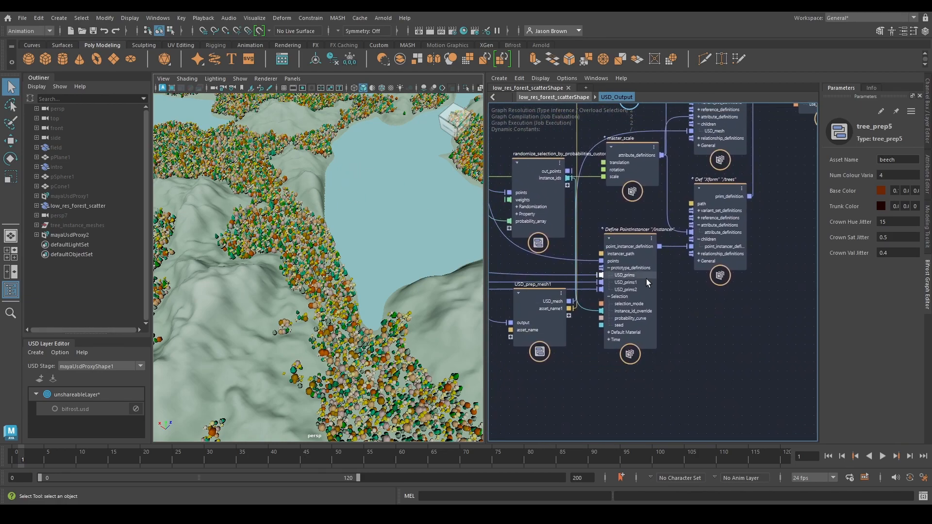
pyautogui.click(630, 290)
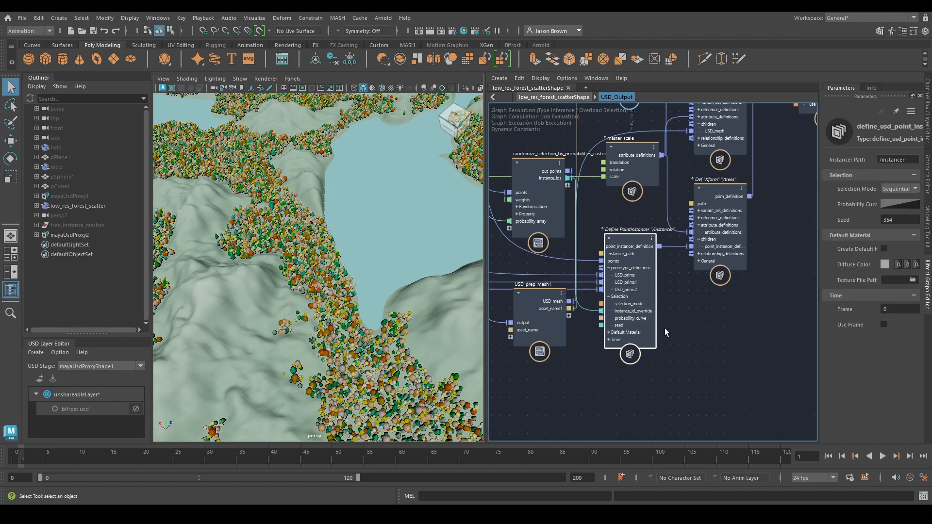
pyautogui.keyDown('alt'); pyautogui.moveTo(667, 328); pyautogui.dragTo(728, 321, button='middle'); pyautogui.keyUp('alt')
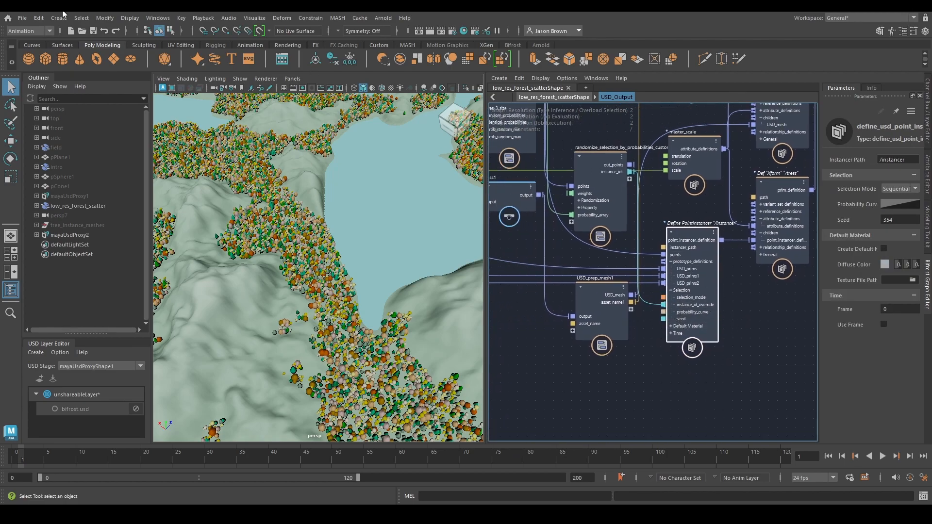
# - Start a new scene without saving the current one and save it as week8_instancing_video.ma in the week8 folder
pyautogui.click(69, 33)
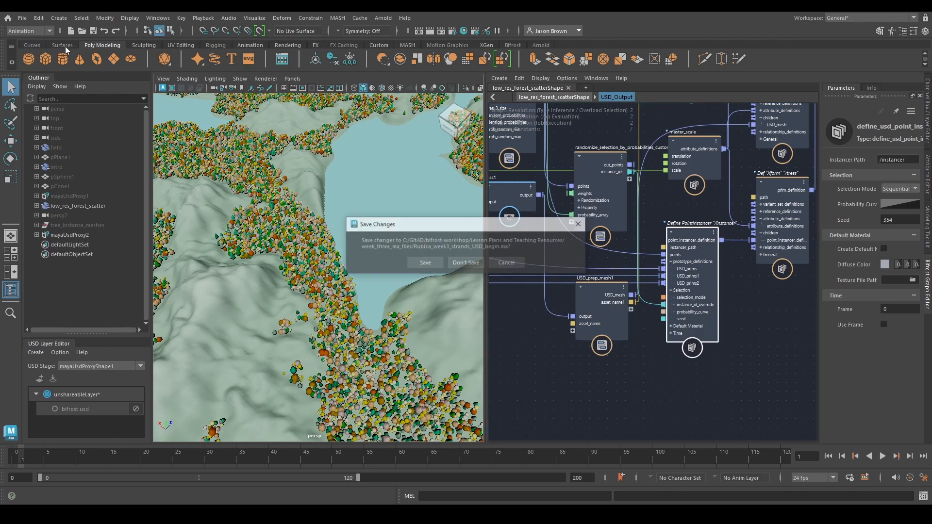
pyautogui.click(462, 264)
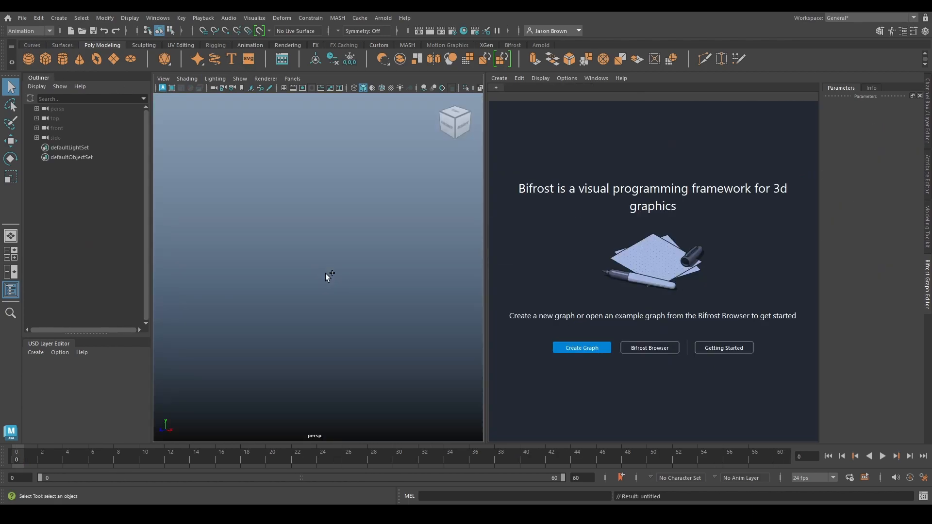
pyautogui.hotkey('ctrl', 'shift', 's')
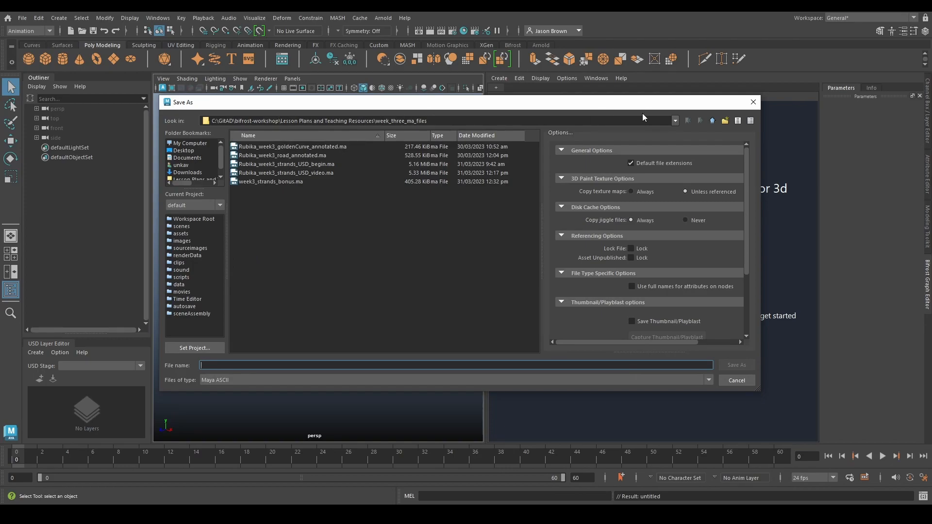
pyautogui.click(713, 121)
pyautogui.doubleClick(254, 181)
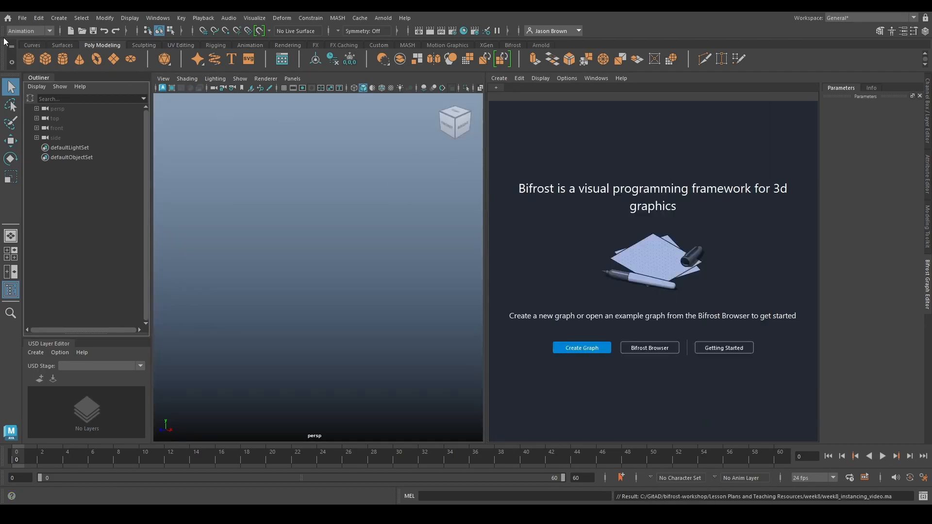
# - Import and hide the monster, dandelion1, tulip1 and pPlane1 objects, and create a Bifrost graph with the monster mesh as input
pyautogui.click(28, 22)
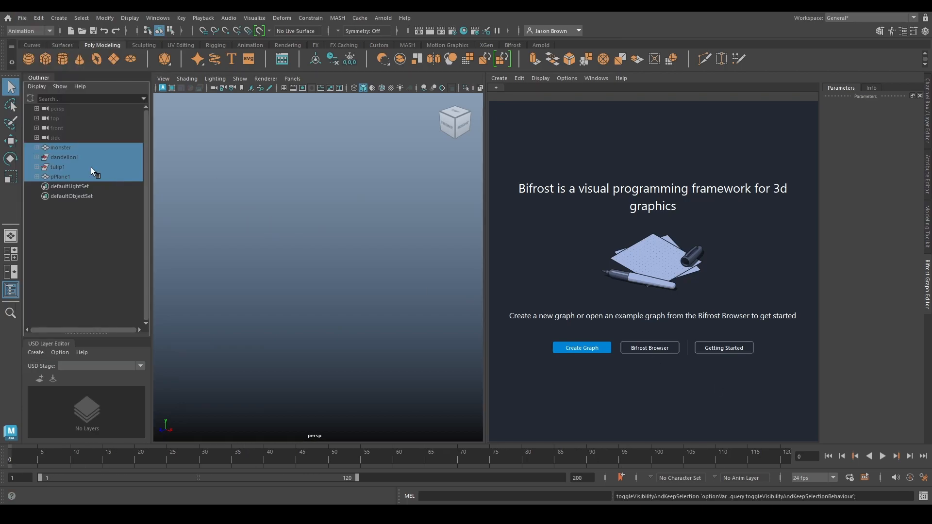
pyautogui.click(68, 149)
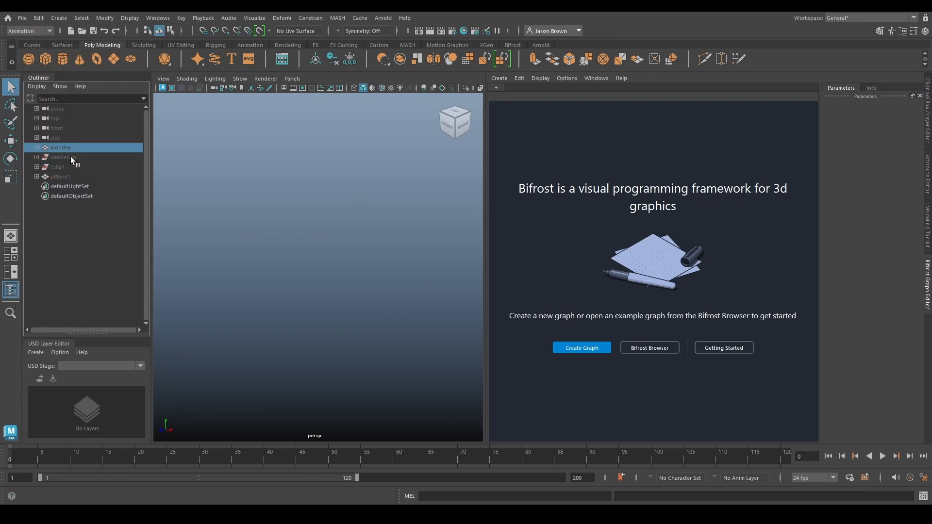
pyautogui.click(582, 348)
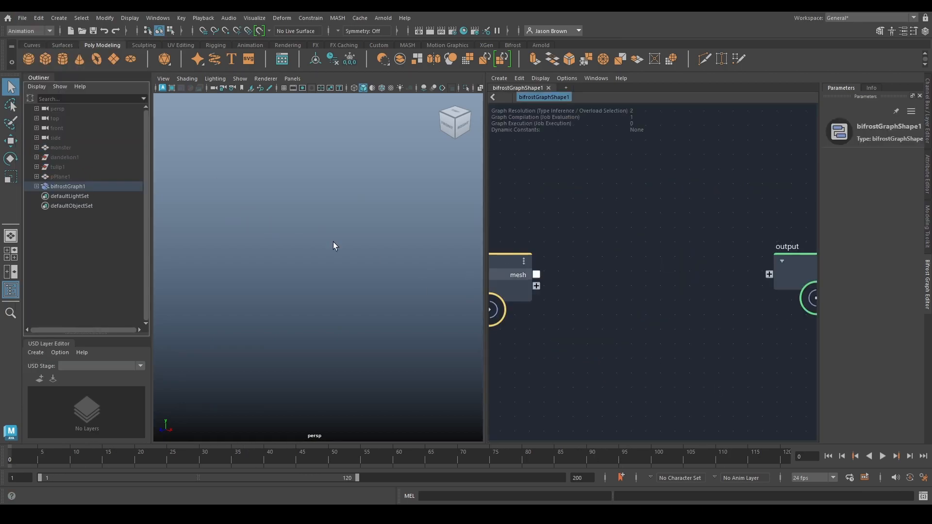
pyautogui.keyDown('alt'); pyautogui.moveTo(576, 296); pyautogui.dragTo(668, 278, button='middle'); pyautogui.keyUp('alt')
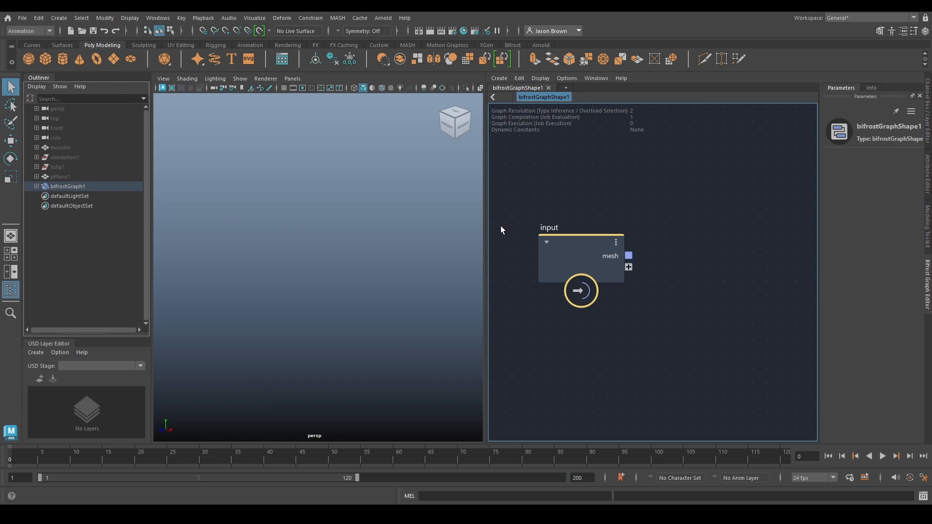
# - Rename the graph's input node as monster and connect its mesh port to the output node
pyautogui.doubleClick(548, 228)
pyautogui.write('monster')
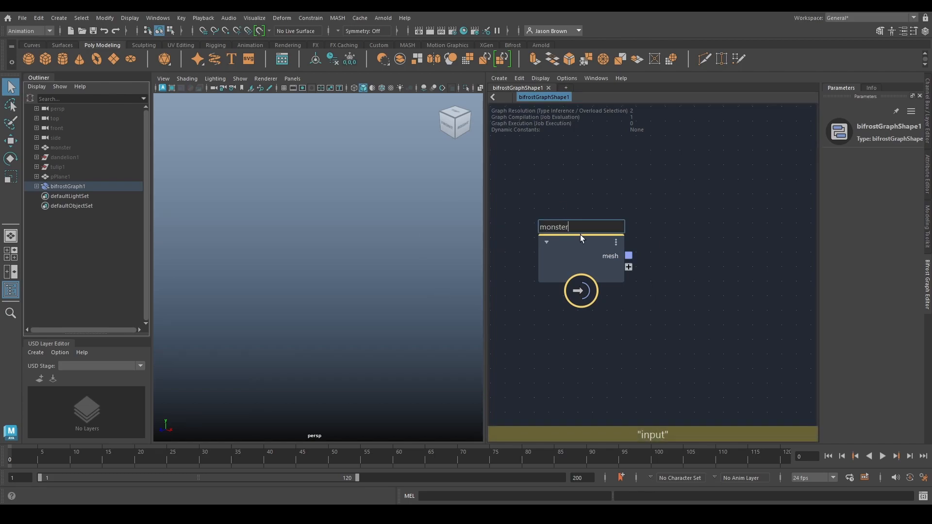
pyautogui.press('Return')
pyautogui.press('a')
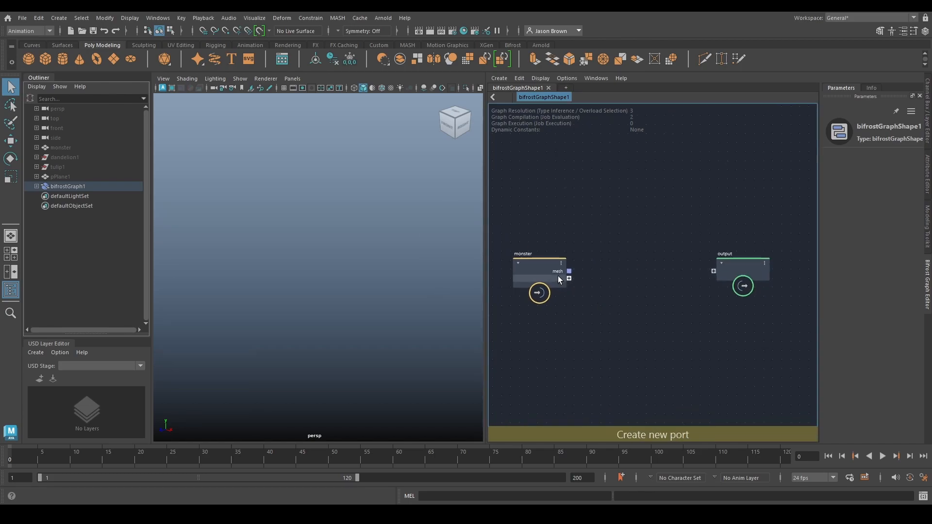
pyautogui.moveTo(570, 272); pyautogui.dragTo(713, 270)
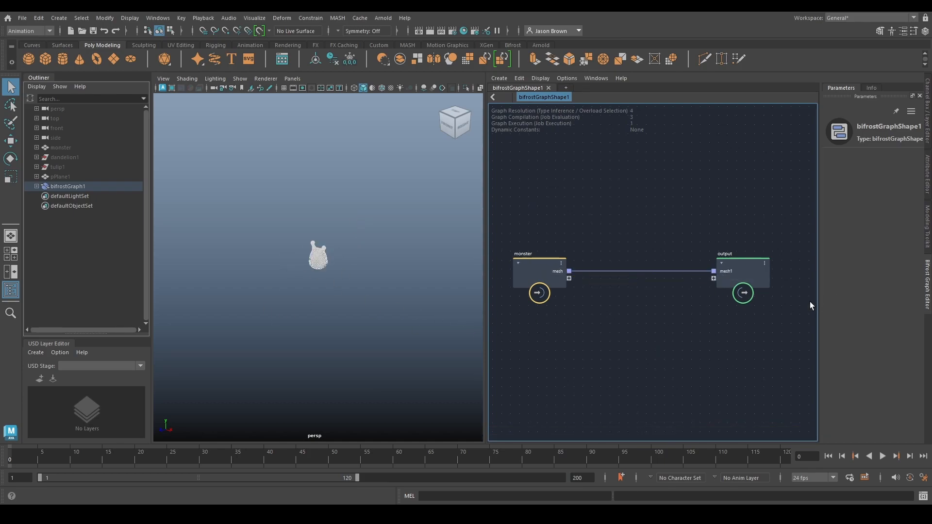
# - Enlarge the USD Layer Editor by shrinking the Outliner's height
pyautogui.moveTo(601, 311); pyautogui.dragTo(637, 305, button='middle')
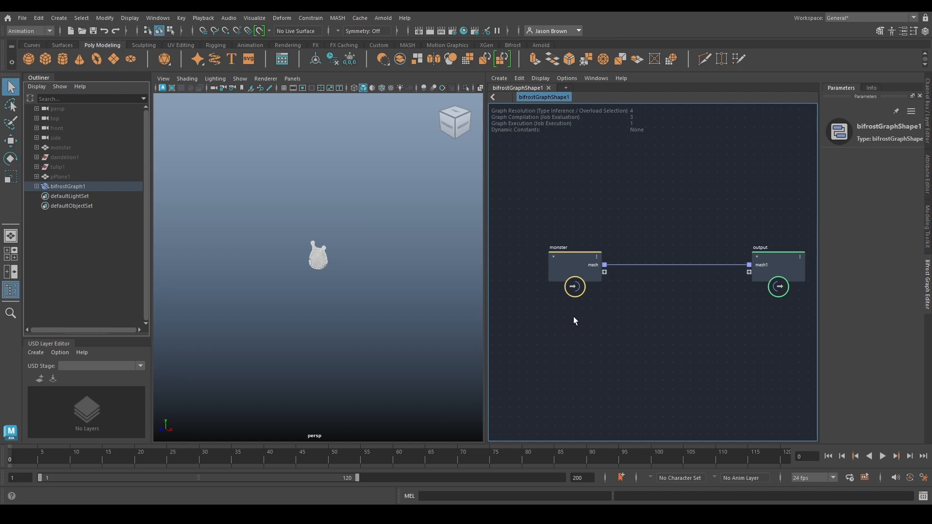
pyautogui.moveTo(582, 316); pyautogui.dragTo(582, 323, button='middle')
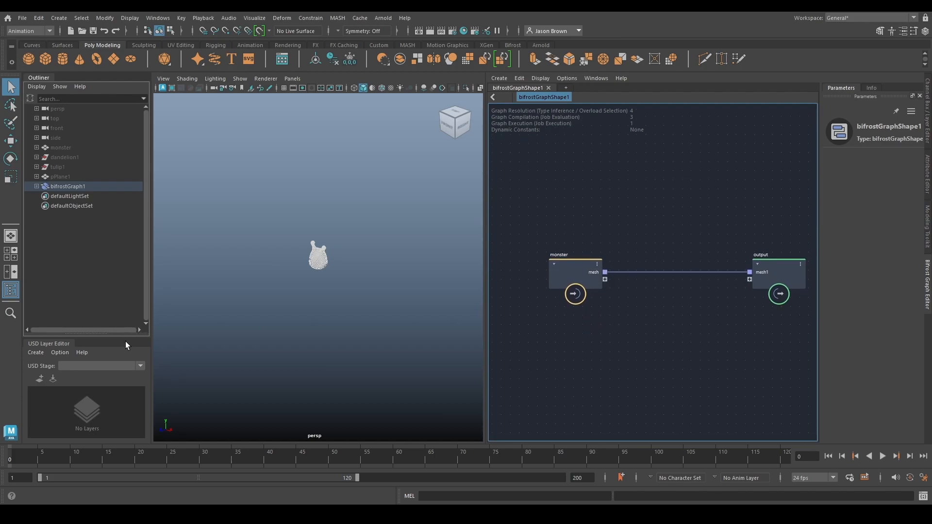
pyautogui.moveTo(87, 338); pyautogui.dragTo(100, 369)
pyautogui.moveTo(90, 338); pyautogui.dragTo(95, 225)
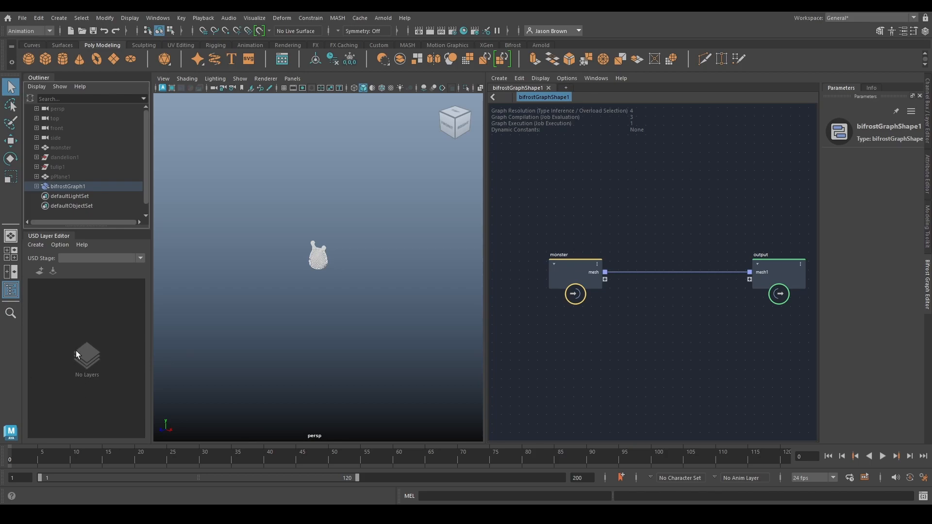
pyautogui.moveTo(639, 341); pyautogui.dragTo(611, 350, button='middle')
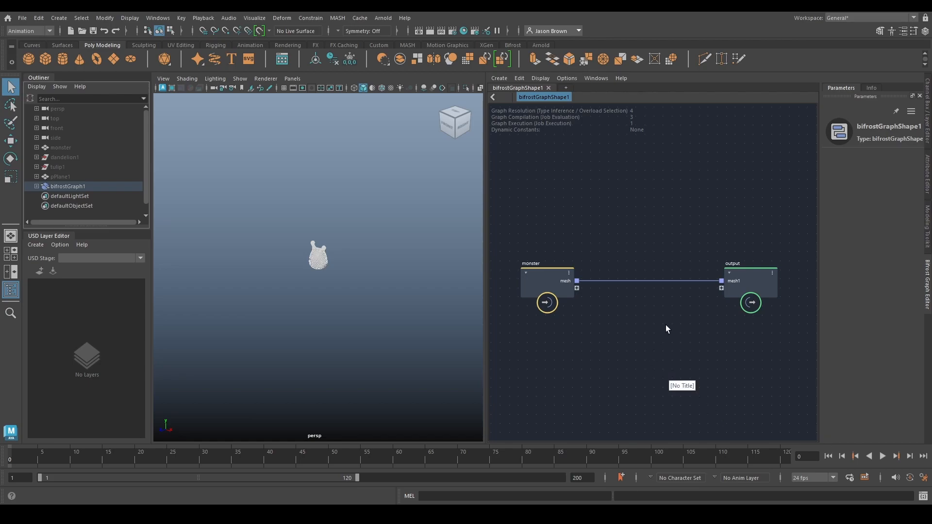
pyautogui.scroll(-3, 637, 332)
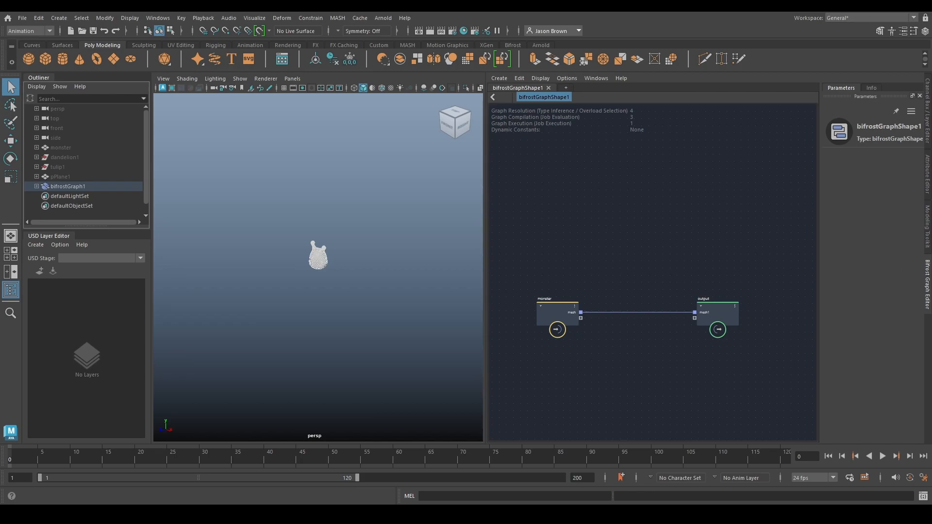
# - Add a create_usd_stage node to the graph and place it above the monster and output nodes
pyautogui.press('Tab')
pyautogui.write('cre')
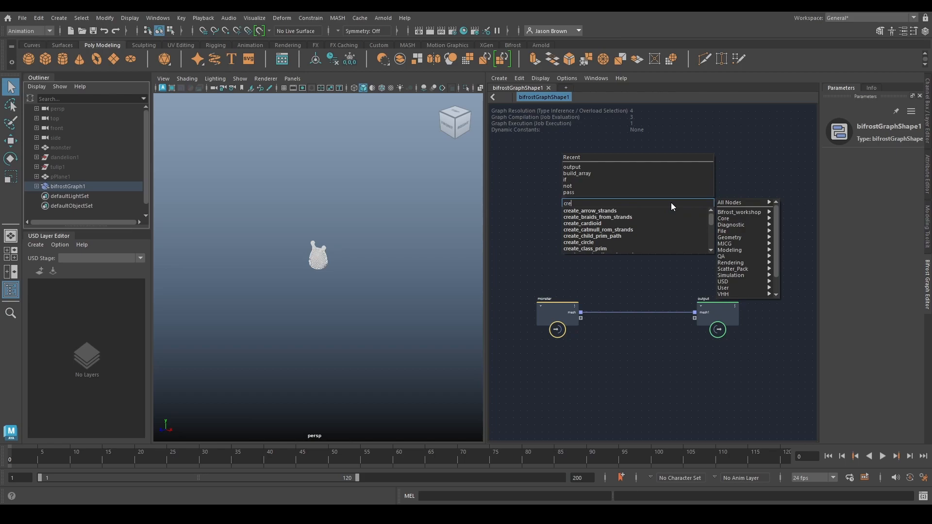
pyautogui.write('ate_usd')
pyautogui.press('Down')
pyautogui.press('Down')
pyautogui.press('Down')
pyautogui.press('Down')
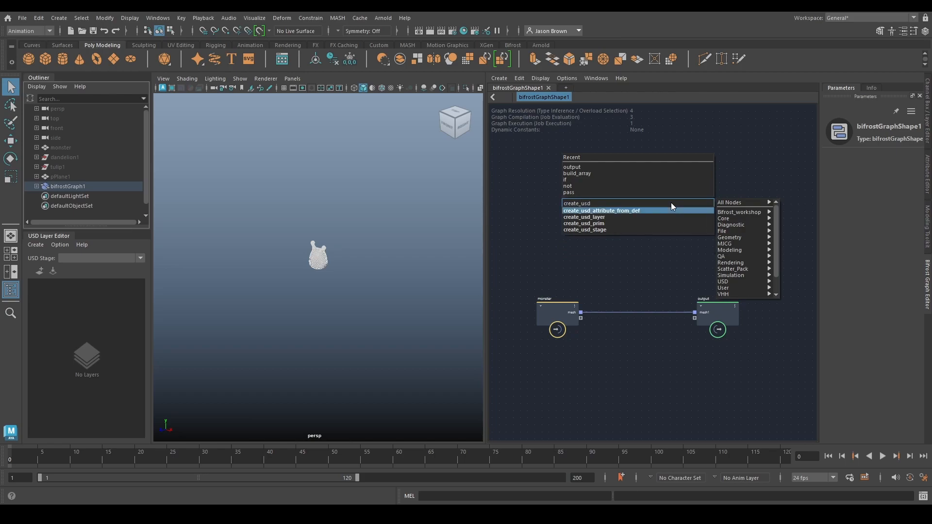
pyautogui.press('Return')
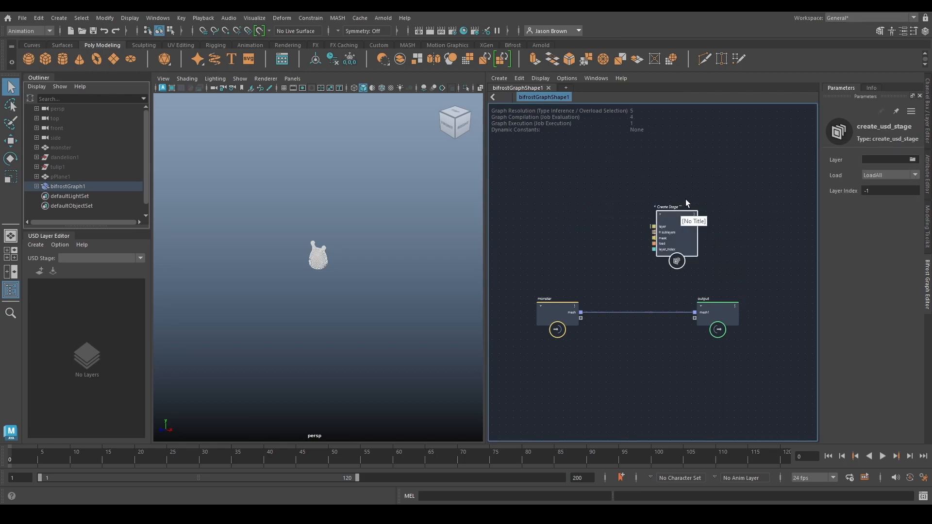
pyautogui.moveTo(674, 215); pyautogui.dragTo(671, 203)
pyautogui.keyDown('alt'); pyautogui.moveTo(592, 197); pyautogui.dragTo(587, 232, button='middle'); pyautogui.keyUp('alt')
pyautogui.keyDown('alt'); pyautogui.moveTo(720, 265); pyautogui.dragTo(714, 278, button='middle'); pyautogui.keyUp('alt')
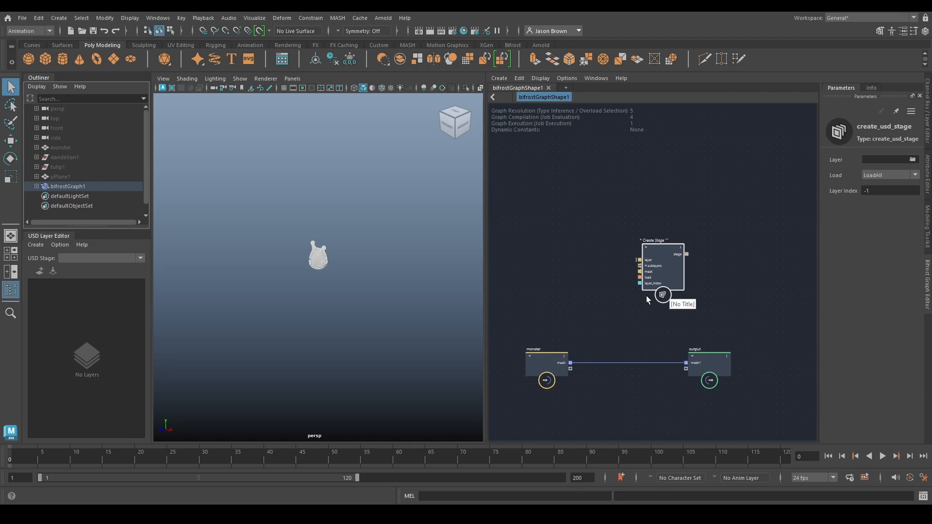
# - Create a create_usd_layer node connected to the sublayers input of the Create Stage node
pyautogui.scroll(1, 632, 308)
pyautogui.rightClick(656, 268)
pyautogui.moveTo(710, 300)
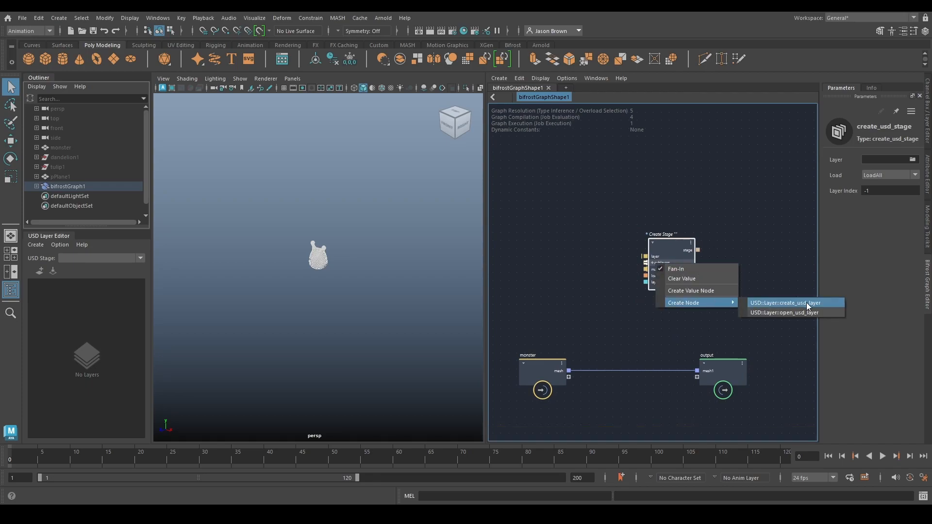
pyautogui.press('Escape')
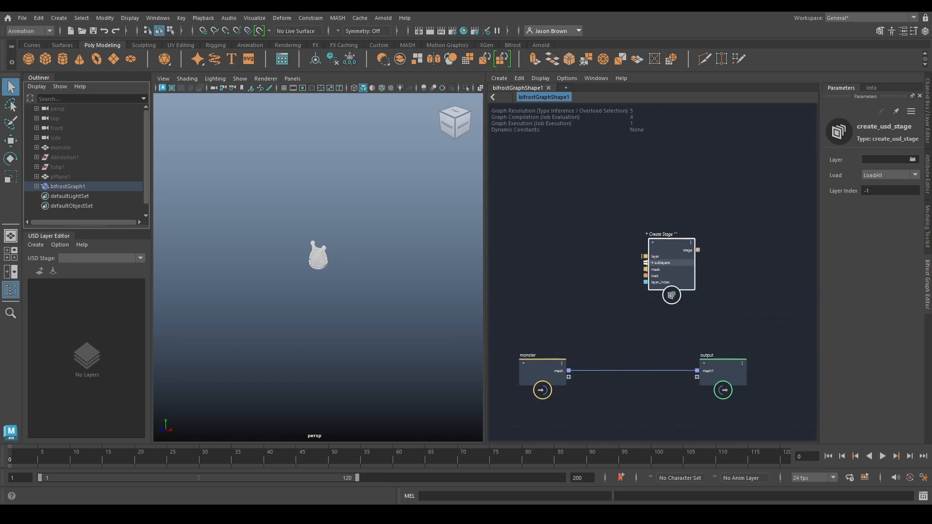
pyautogui.rightClick(655, 264)
pyautogui.moveTo(714, 305)
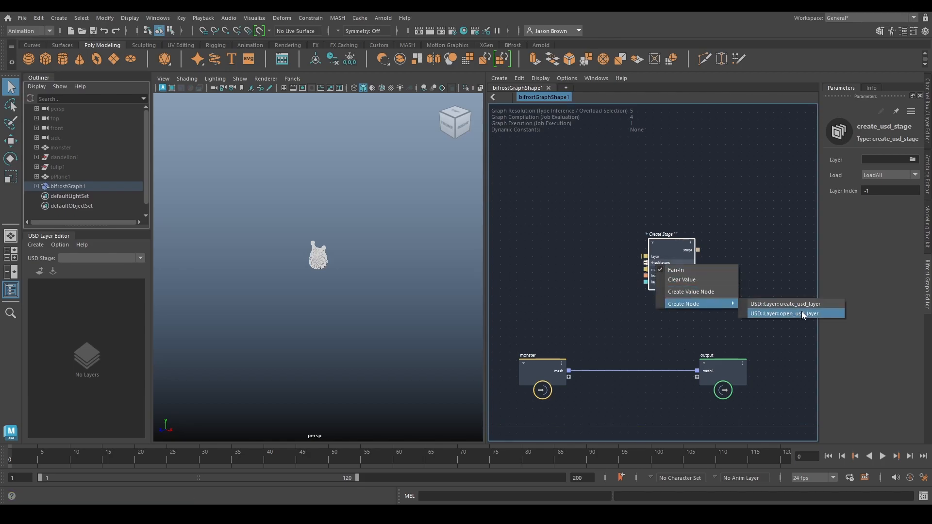
pyautogui.click(803, 305)
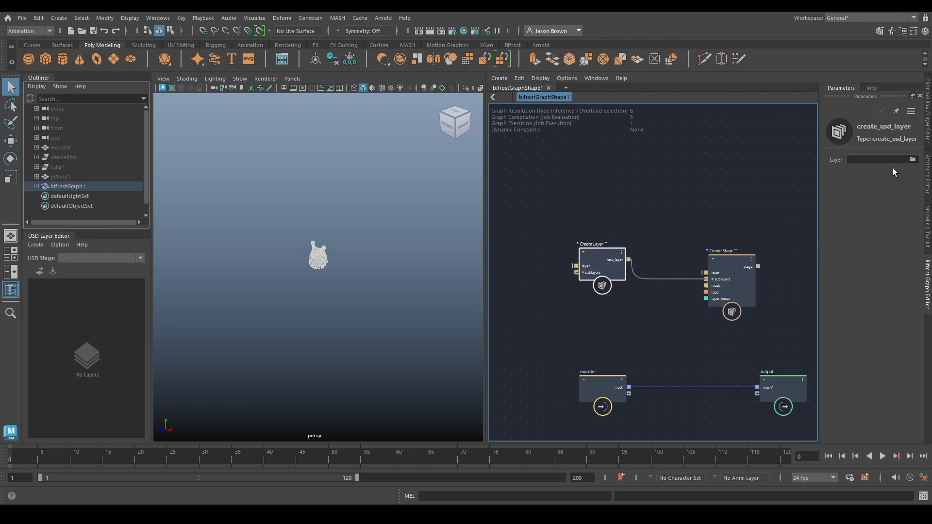
# - Set the Create Layer node's layer file to king.usd in the default Maya project's usd folder
pyautogui.click(913, 160)
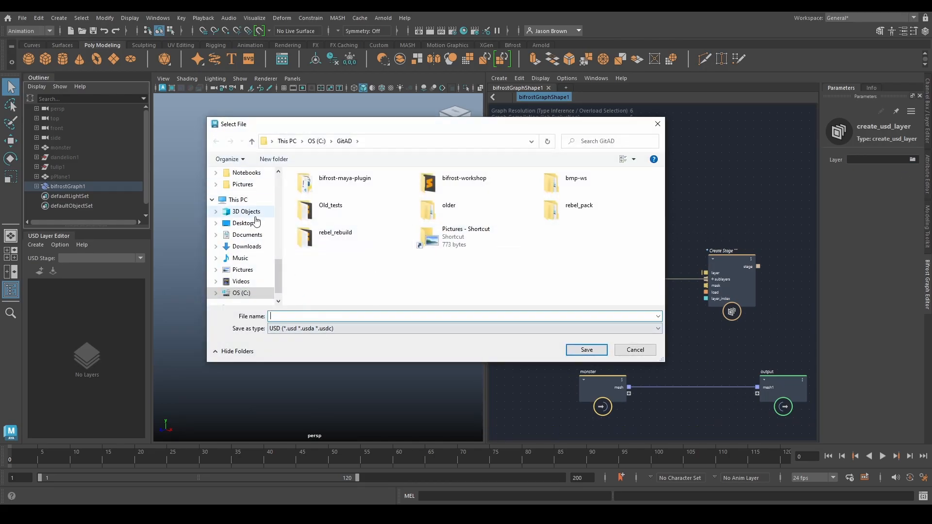
pyautogui.moveTo(244, 224); pyautogui.dragTo(241, 221, button='right')
pyautogui.press('Escape')
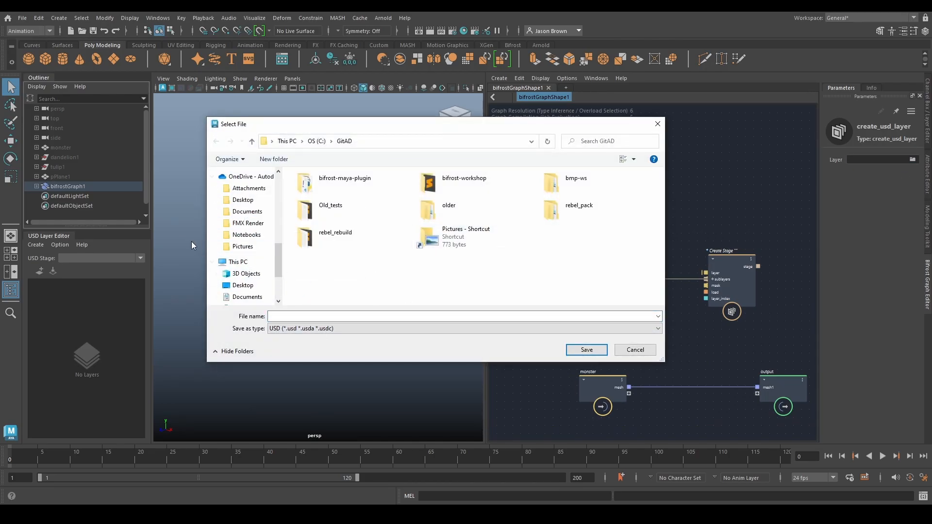
pyautogui.scroll(5, 250, 243)
pyautogui.scroll(-1, 250, 274)
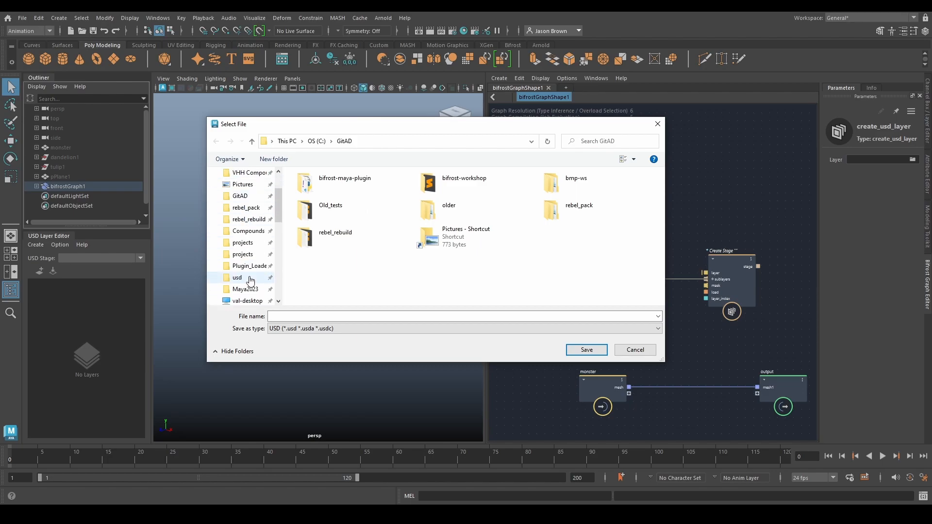
pyautogui.click(251, 277)
pyautogui.click(297, 316)
pyautogui.write('king.usd')
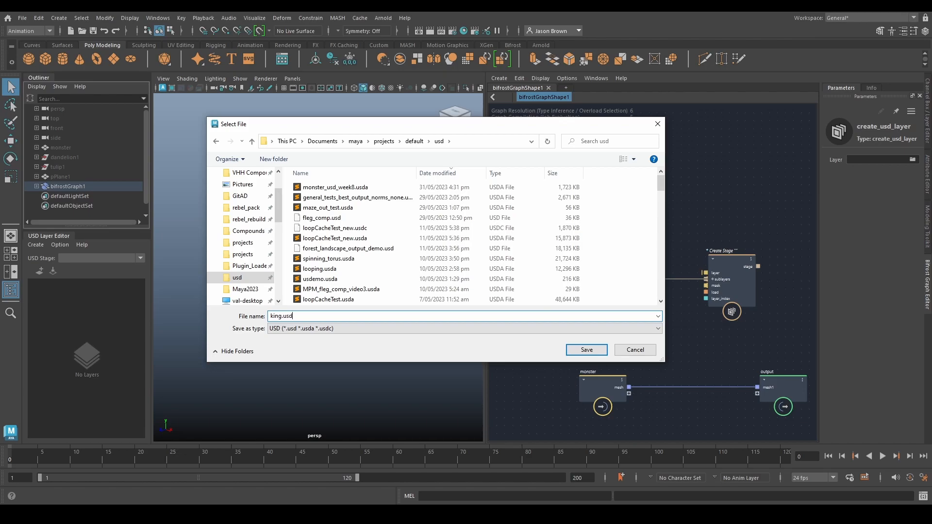
pyautogui.press('Return')
# - Create a second create_usd_layer node on the Create Stage sublayers input and place it below the king.usd layer node
pyautogui.moveTo(598, 275); pyautogui.dragTo(597, 243)
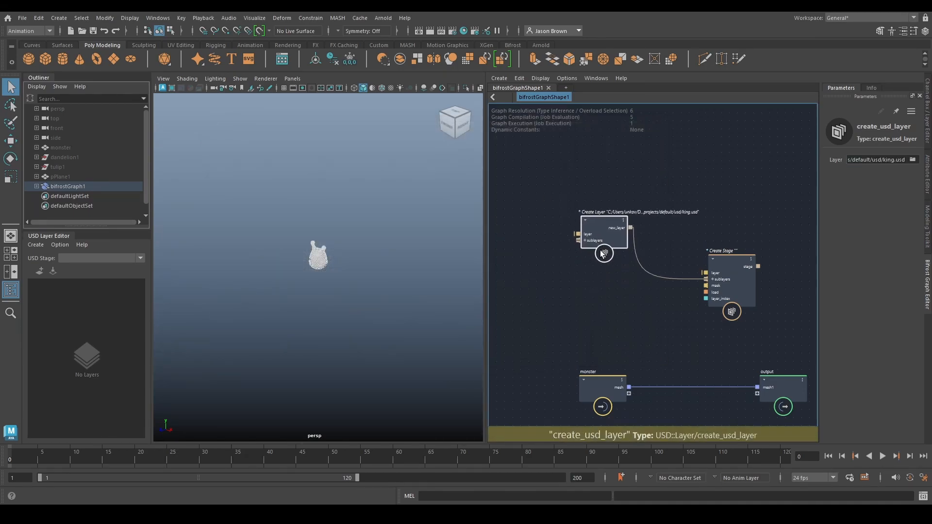
pyautogui.rightClick(706, 279)
pyautogui.moveTo(750, 319)
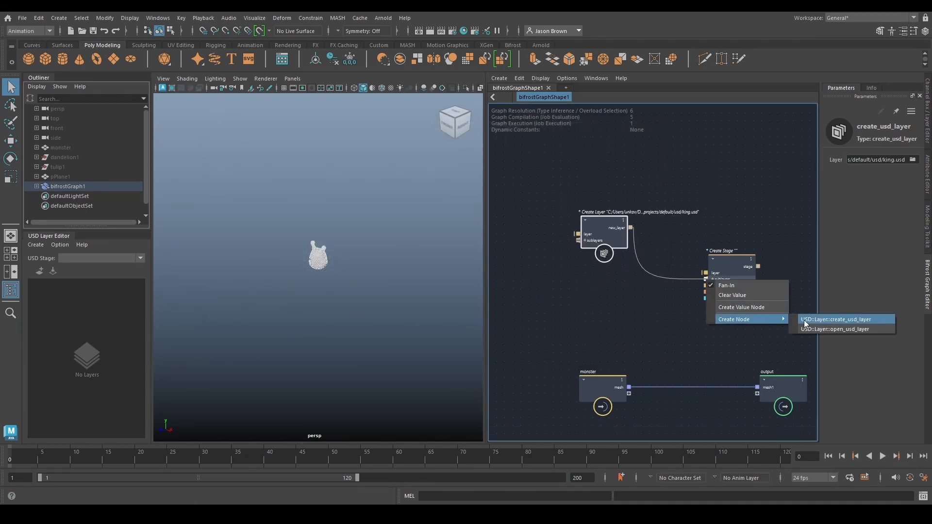
pyautogui.click(837, 320)
pyautogui.moveTo(648, 320); pyautogui.dragTo(604, 298)
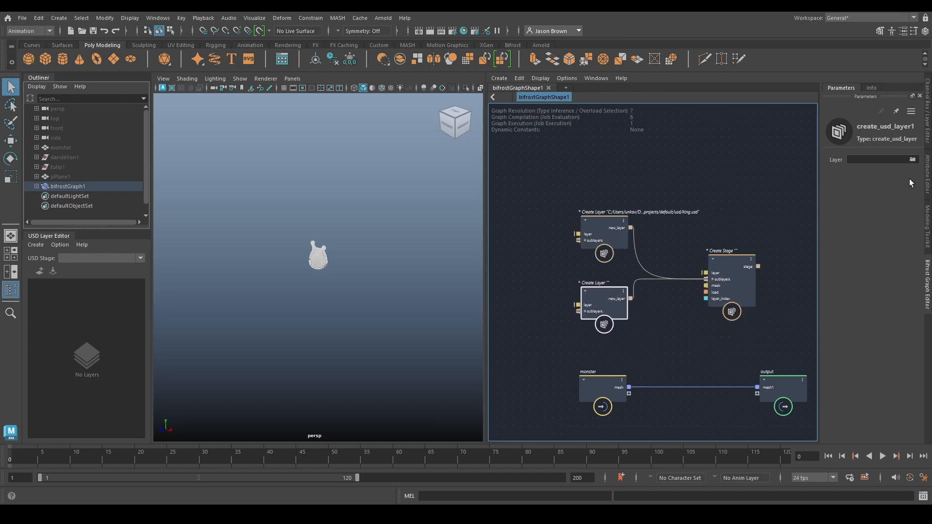
# - Set the second layer node's file to crowd.usd in the same usd folder
pyautogui.click(913, 160)
pyautogui.write('crowd.usd')
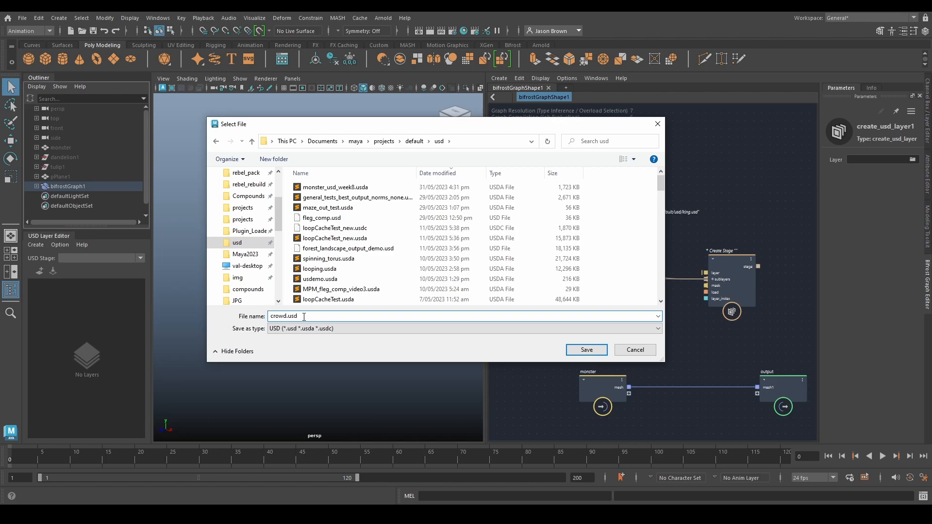
pyautogui.press('Return')
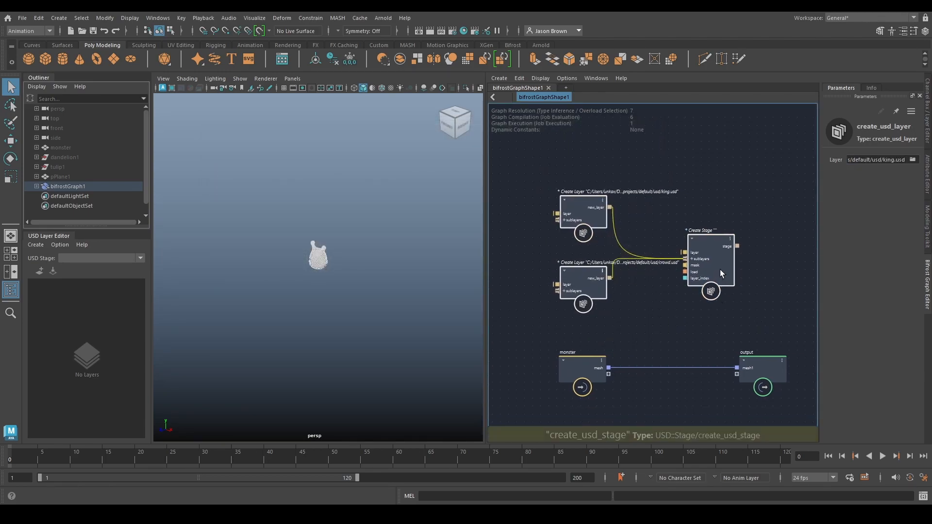
# - Move the layer and stage nodes up, then disconnect and delete the monster and output nodes
pyautogui.moveTo(721, 271); pyautogui.dragTo(706, 178)
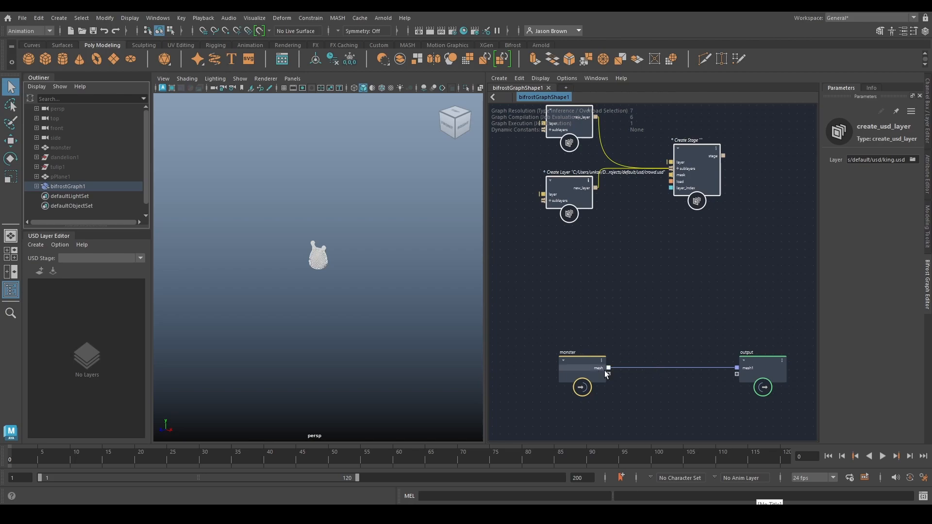
pyautogui.moveTo(715, 368); pyautogui.dragTo(693, 388)
pyautogui.moveTo(777, 377); pyautogui.dragTo(691, 374)
pyautogui.moveTo(556, 335); pyautogui.dragTo(672, 410)
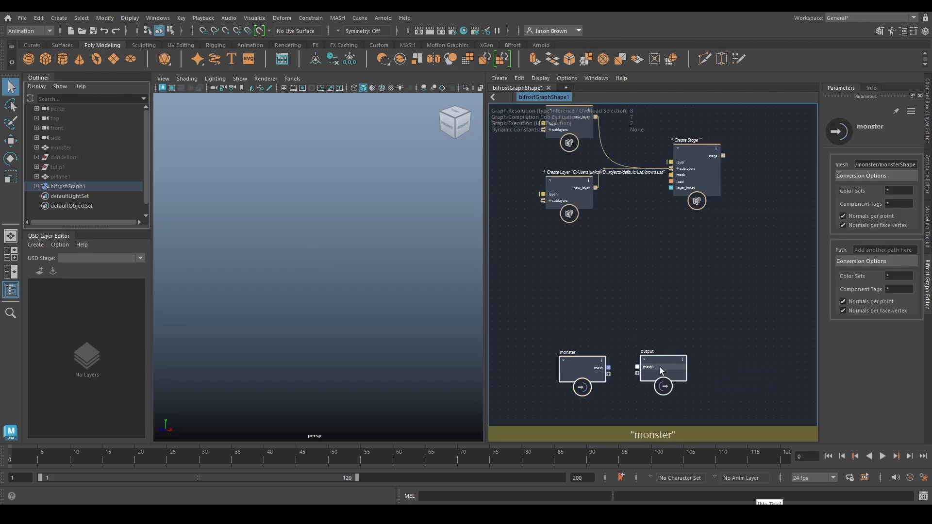
pyautogui.press('Delete')
# - Add an open_usd_layer node reading monster_usd_week8.usda below the layer nodes, plus a new output node
pyautogui.keyDown('alt'); pyautogui.moveTo(653, 245); pyautogui.dragTo(659, 310, button='middle'); pyautogui.keyUp('alt')
pyautogui.click(572, 241)
pyautogui.press('Tab')
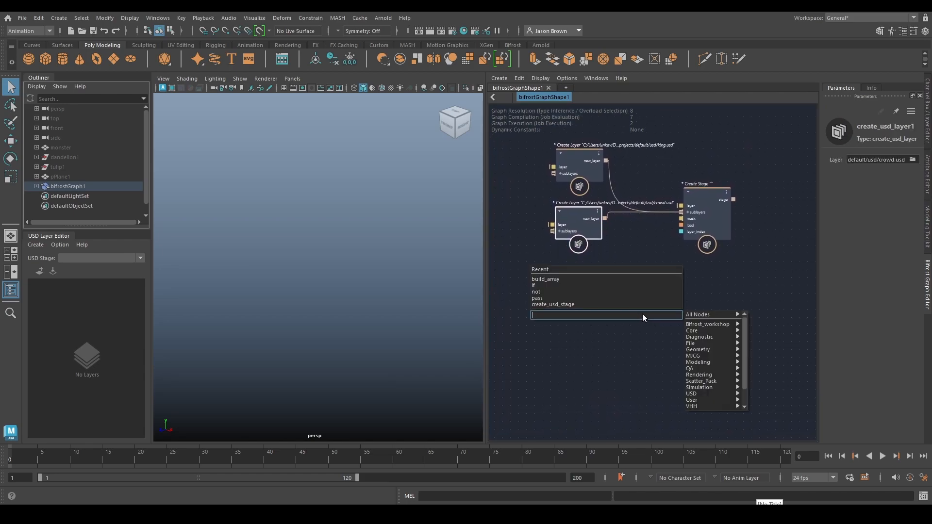
pyautogui.write('open')
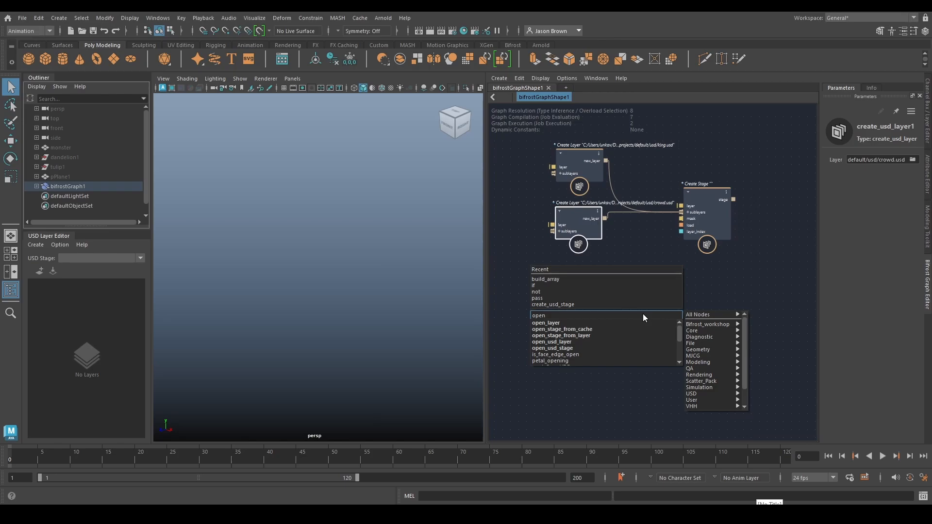
pyautogui.write('_usd')
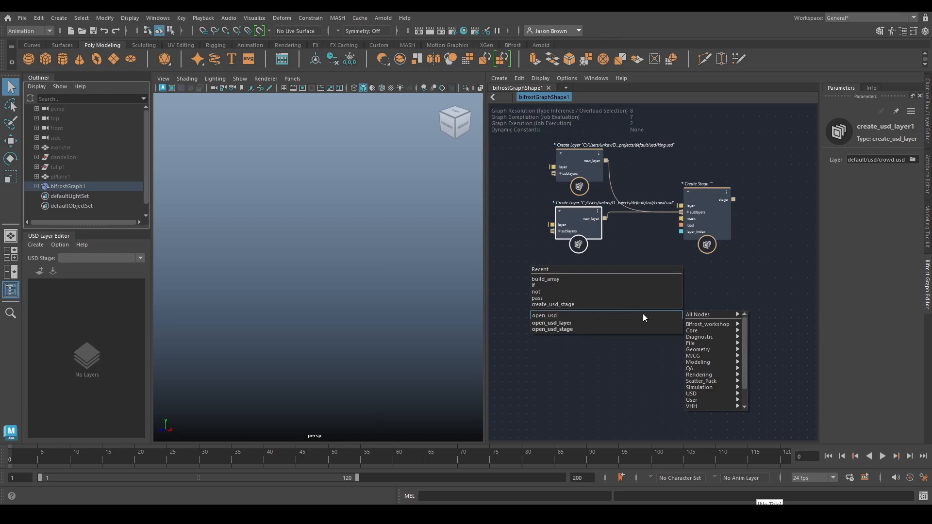
pyautogui.press('Down')
pyautogui.press('Return')
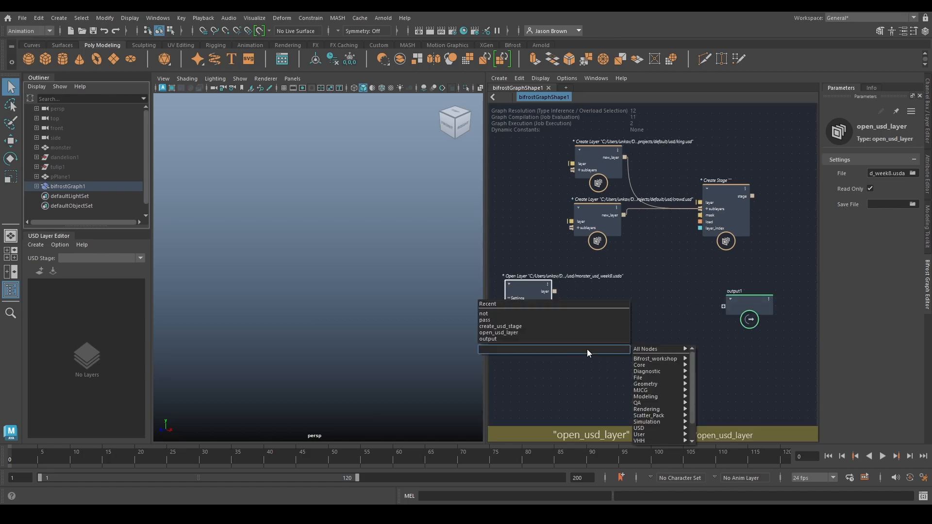
# - Add a define_usd_reference node beside the Open Layer node and connect the opened layer to its layer input
pyautogui.write('define')
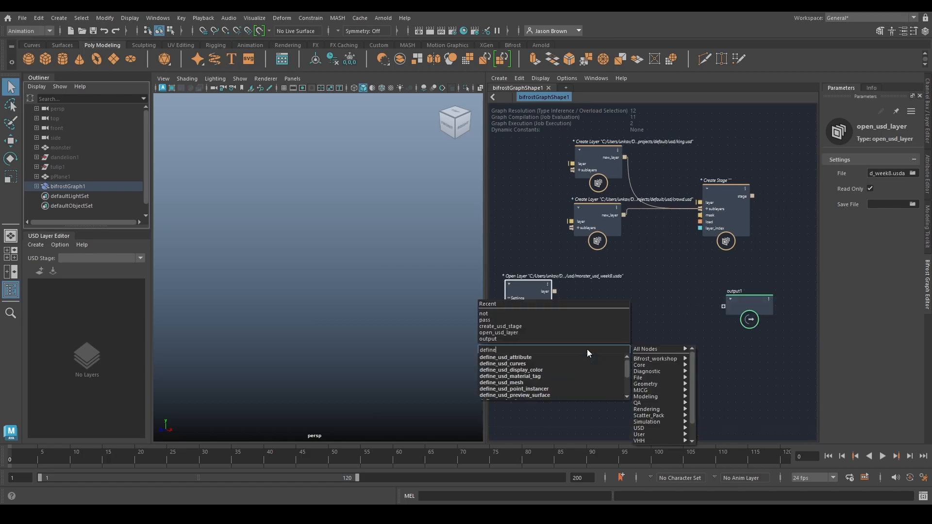
pyautogui.write('_usd_reference')
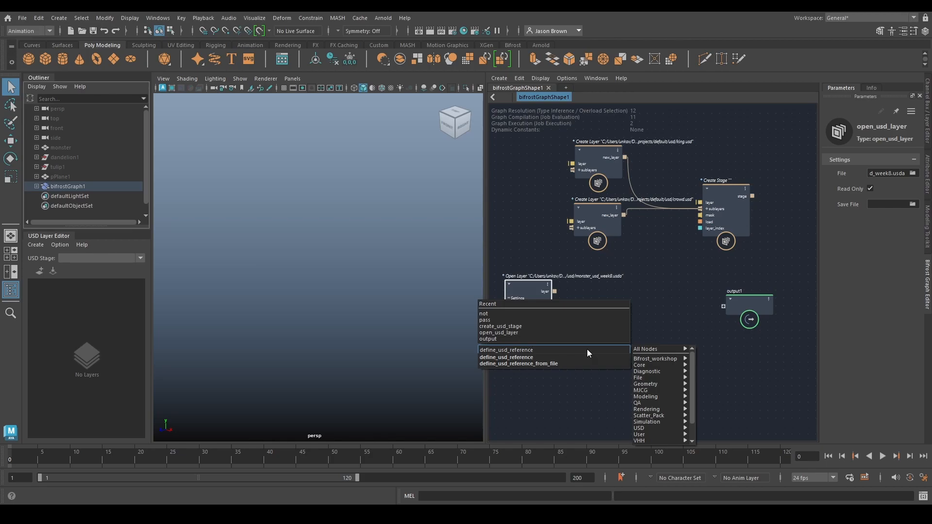
pyautogui.press('Down')
pyautogui.press('Return')
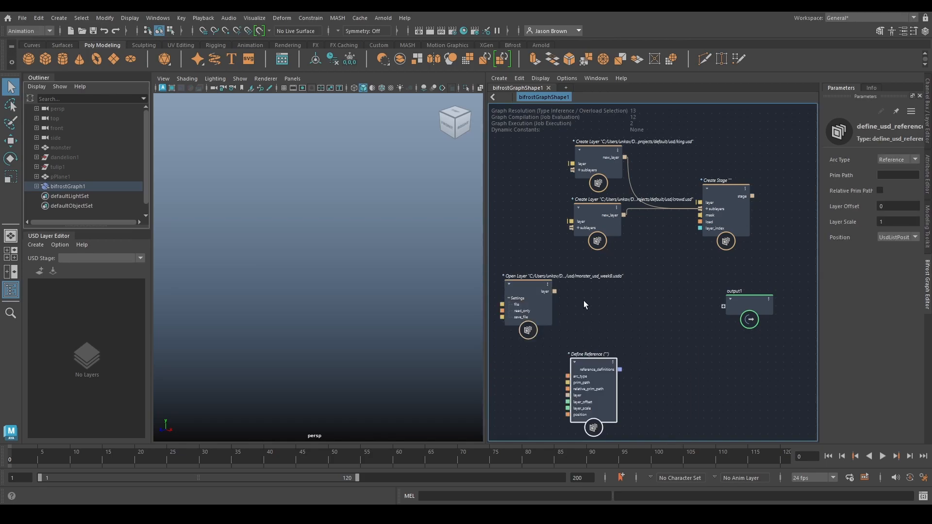
pyautogui.moveTo(606, 410); pyautogui.dragTo(615, 352)
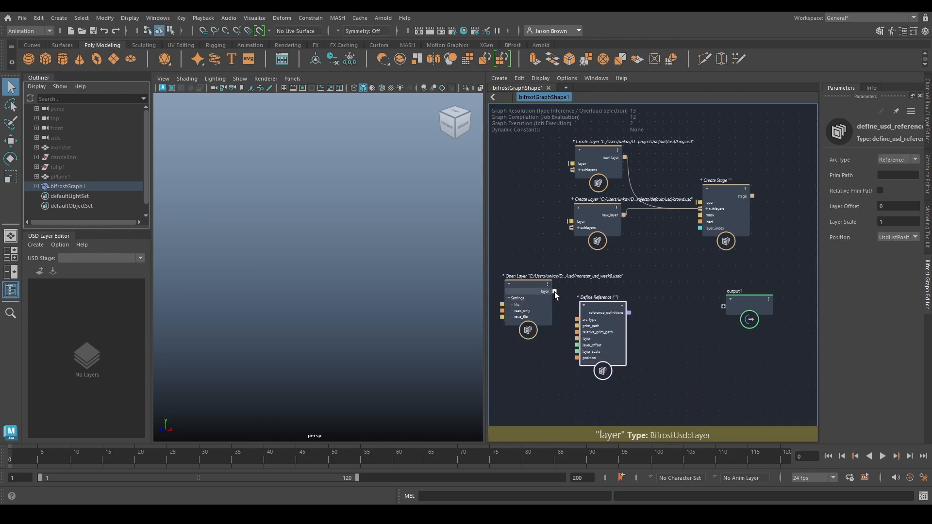
pyautogui.moveTo(554, 292); pyautogui.dragTo(577, 339)
# - Set the reference definition's arc type to Payload
pyautogui.click(903, 164)
pyautogui.click(896, 169)
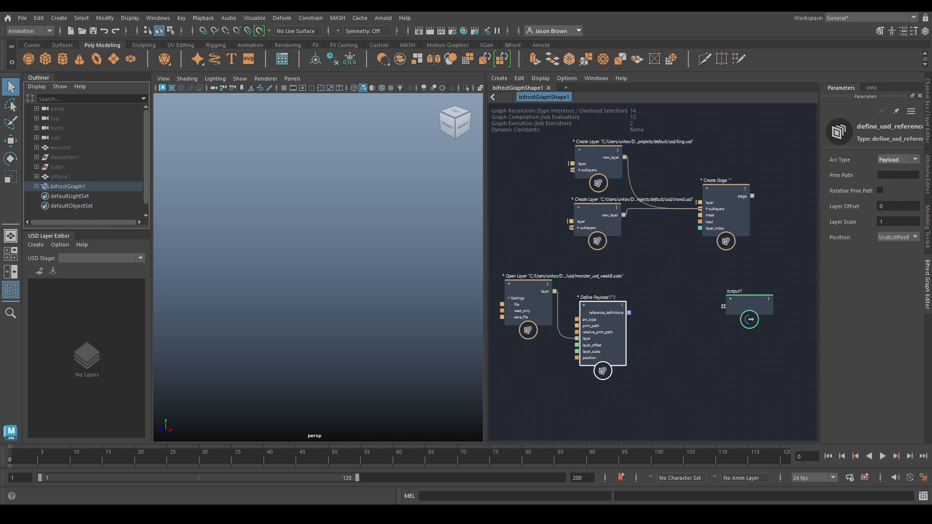
pyautogui.moveTo(612, 320); pyautogui.dragTo(607, 319)
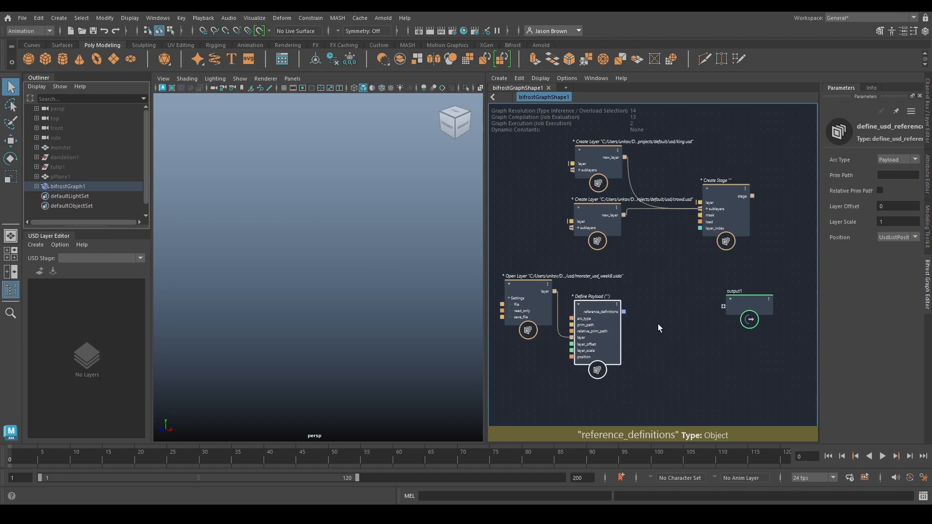
# - Make room in the graph by moving the output node away and add an add_to_stage node beside Create Stage
pyautogui.keyDown('alt'); pyautogui.moveTo(662, 260); pyautogui.dragTo(624, 290, button='middle'); pyautogui.keyUp('alt')
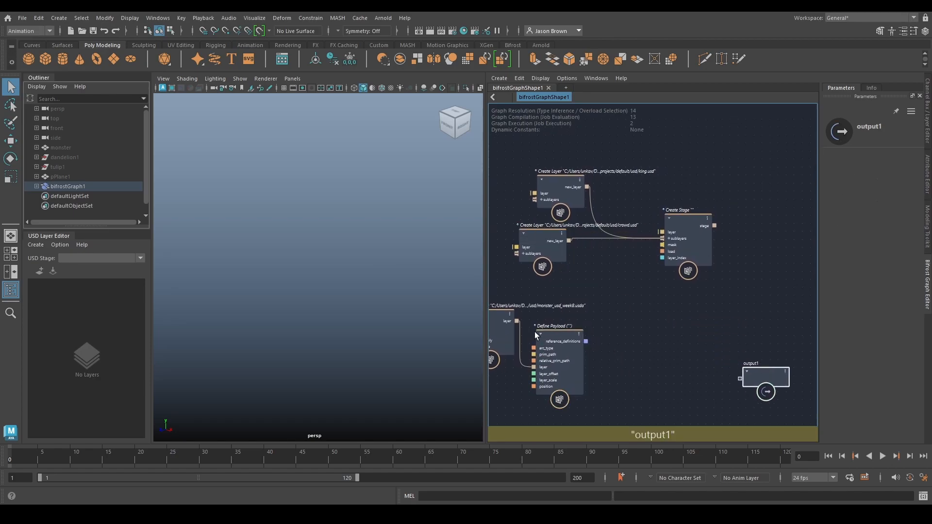
pyautogui.moveTo(559, 344); pyautogui.dragTo(686, 313)
pyautogui.keyDown('alt'); pyautogui.moveTo(775, 374); pyautogui.dragTo(655, 380, button='middle'); pyautogui.keyUp('alt')
pyautogui.moveTo(655, 381); pyautogui.dragTo(816, 333)
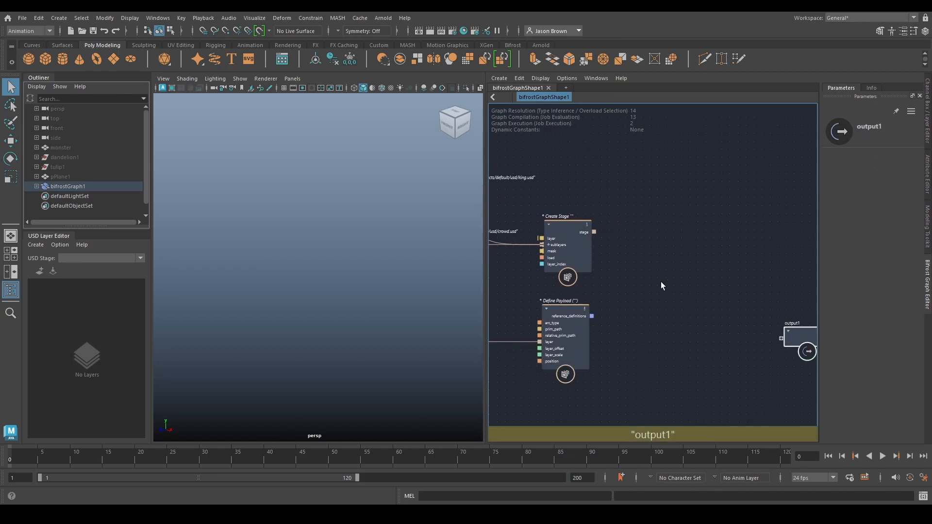
pyautogui.press('Tab')
pyautogui.write('add_to_stage')
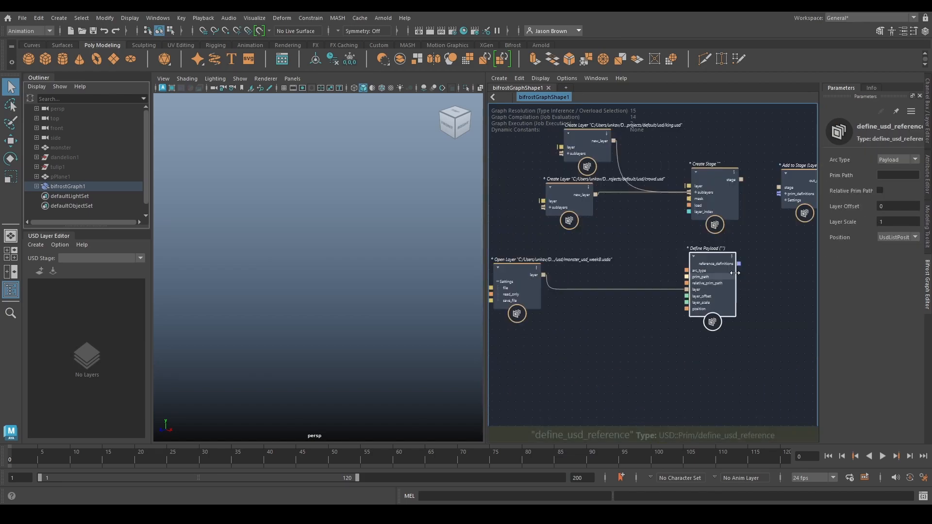
# - Move the Define Payload node back beside Open Layer and add a define_usd_prim node with the path /king
pyautogui.moveTo(733, 270); pyautogui.dragTo(621, 288)
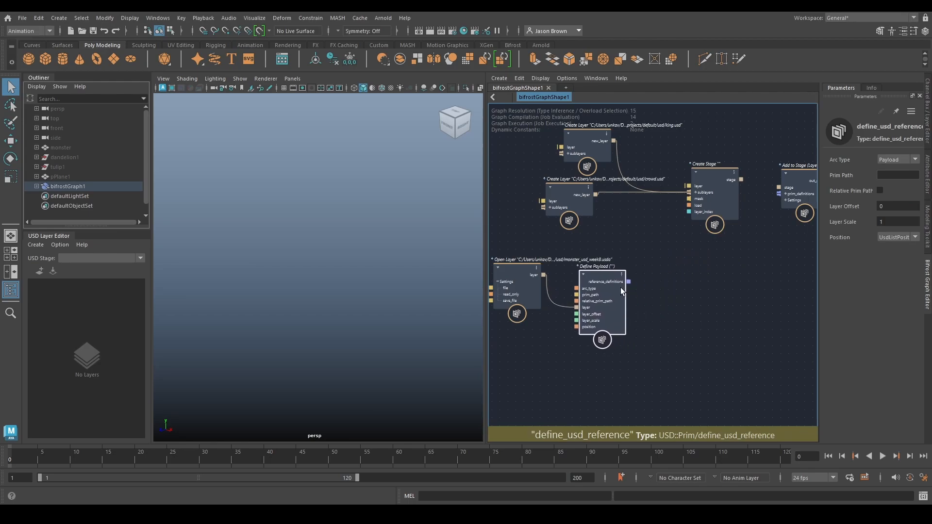
pyautogui.press('Tab')
pyautogui.write('define_usd_prim')
pyautogui.press('Return')
pyautogui.click(895, 162)
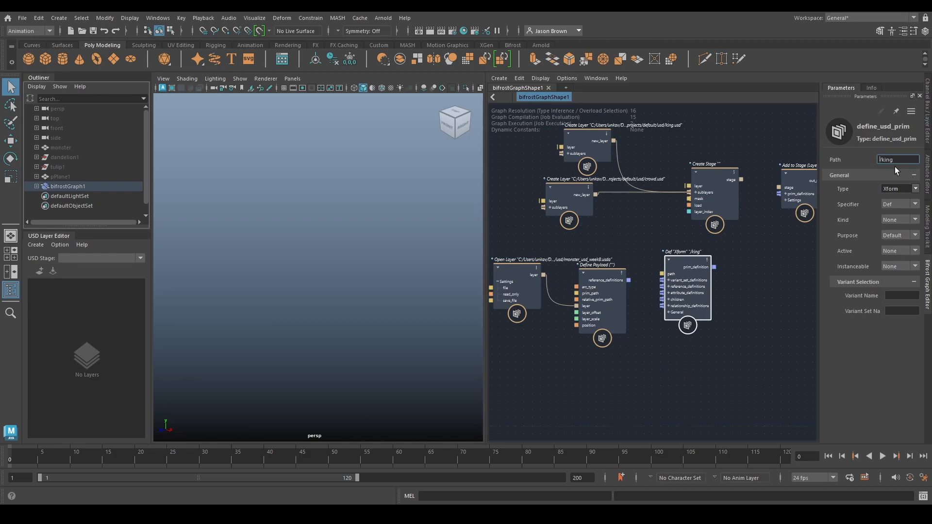
# - Connect the payload's reference definitions to the /king prim, and the prim definition to the add_to_stage node
pyautogui.scroll(1, 744, 311)
pyautogui.moveTo(615, 278); pyautogui.dragTo(648, 285)
pyautogui.keyDown('alt'); pyautogui.moveTo(749, 306); pyautogui.dragTo(729, 321, button='middle'); pyautogui.keyUp('alt')
pyautogui.moveTo(669, 301); pyautogui.dragTo(775, 196)
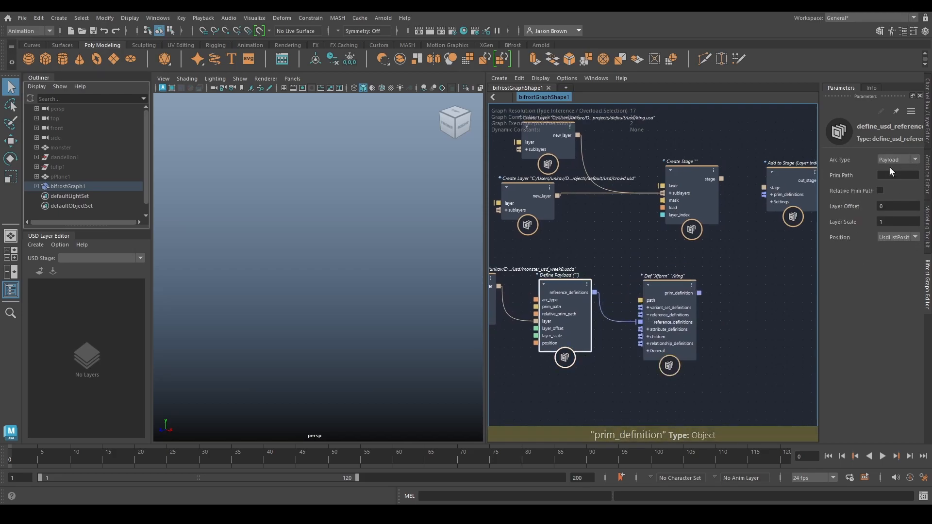
pyautogui.click(665, 295)
# - Connect Create Stage's stage to the add_to_stage node and its out_stage to the output node
pyautogui.keyDown('alt'); pyautogui.moveTo(776, 285); pyautogui.dragTo(652, 332, button='middle'); pyautogui.keyUp('alt')
pyautogui.moveTo(596, 227); pyautogui.dragTo(627, 234)
pyautogui.moveTo(628, 234); pyautogui.dragTo(639, 235)
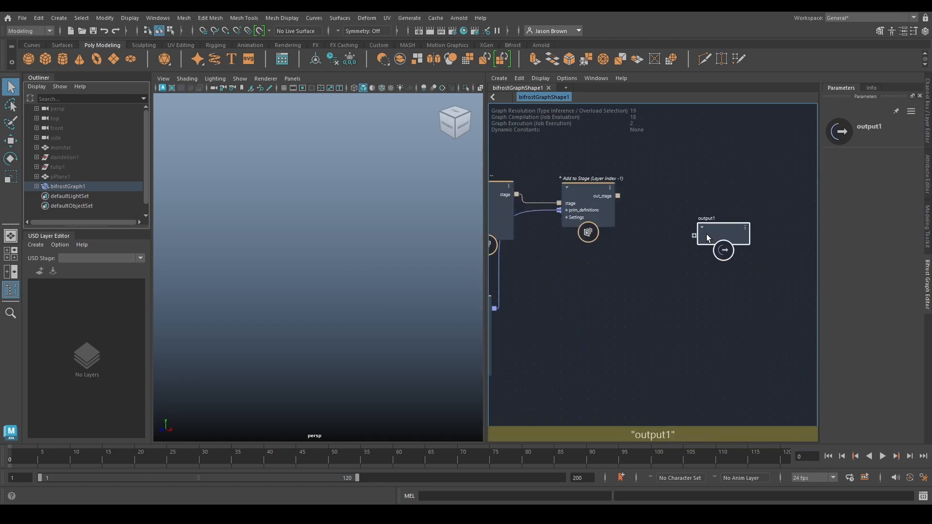
pyautogui.moveTo(707, 235); pyautogui.dragTo(678, 197)
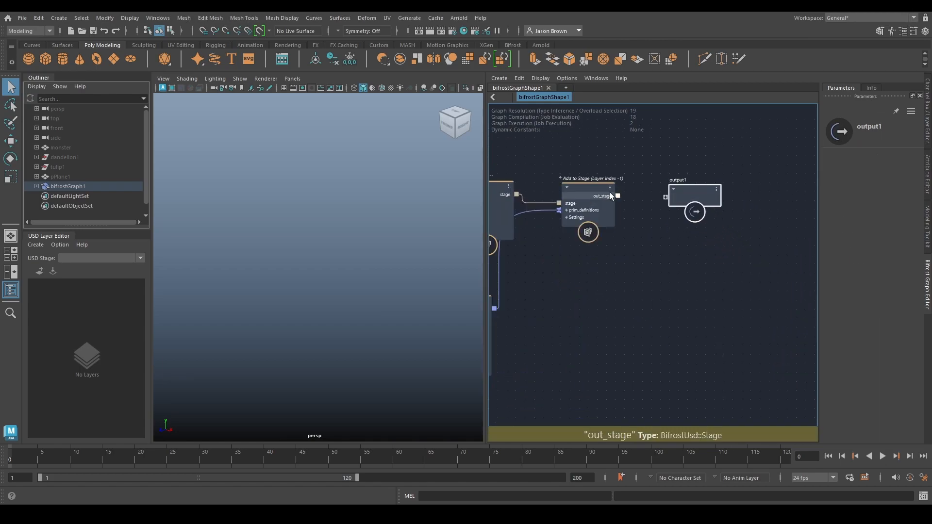
pyautogui.moveTo(617, 196); pyautogui.dragTo(664, 197)
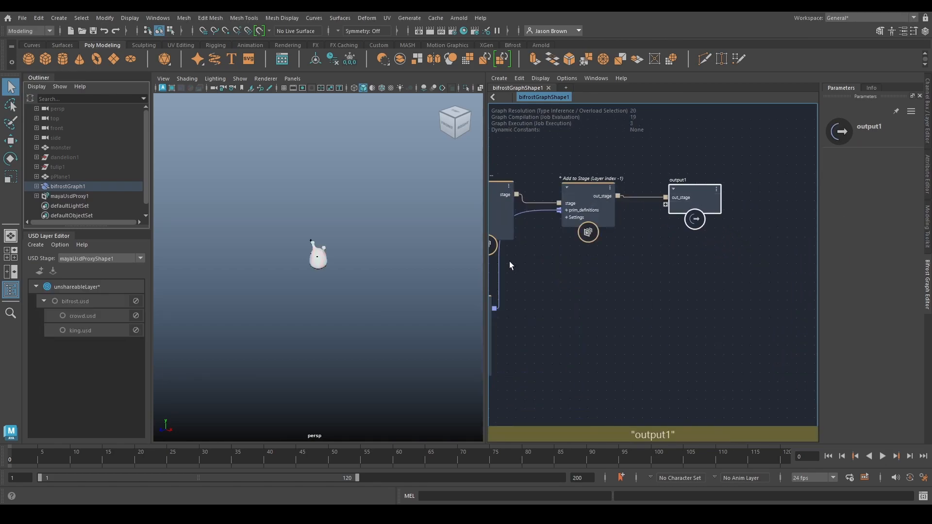
# - Zoom in on the monster in the viewport and turn on two-sided lighting
pyautogui.keyDown('alt'); pyautogui.moveTo(284, 311); pyautogui.dragTo(346, 302); pyautogui.keyUp('alt')
pyautogui.keyDown('alt'); pyautogui.moveTo(308, 275); pyautogui.dragTo(473, 321, button='right'); pyautogui.keyUp('alt')
pyautogui.keyDown('alt'); pyautogui.moveTo(335, 272); pyautogui.dragTo(367, 302); pyautogui.keyUp('alt')
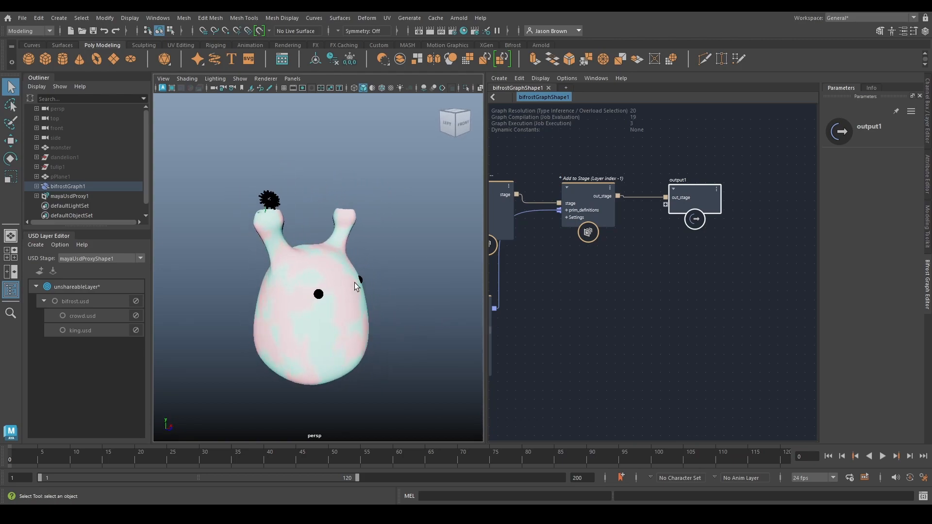
pyautogui.click(214, 81)
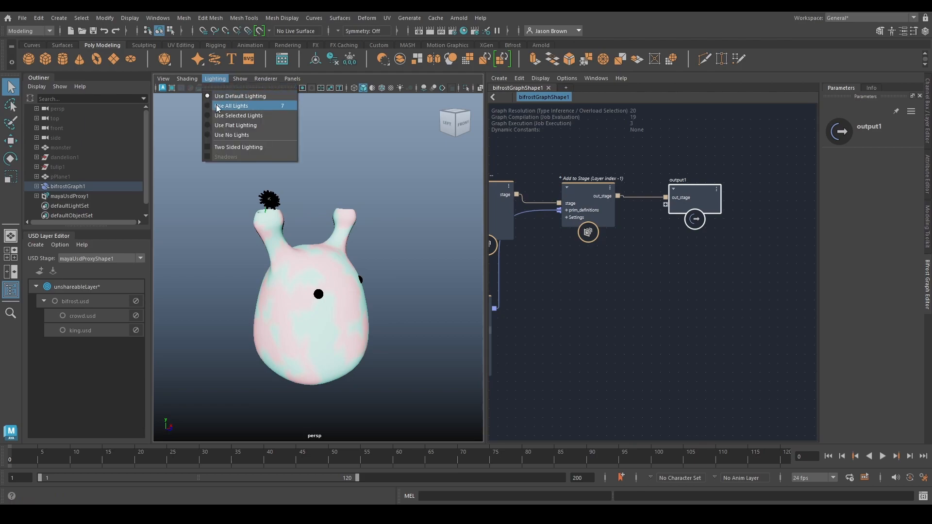
pyautogui.click(226, 146)
pyautogui.keyDown('alt'); pyautogui.moveTo(326, 290); pyautogui.dragTo(297, 297); pyautogui.keyUp('alt')
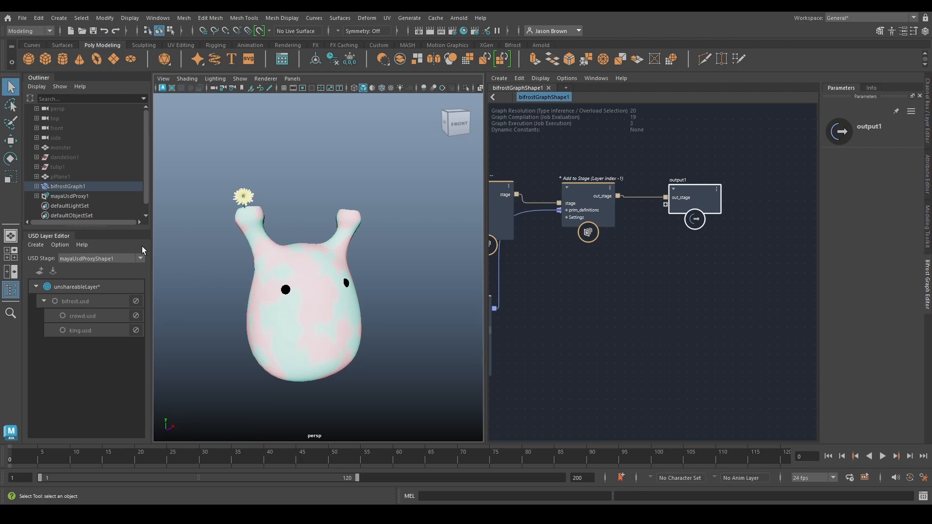
# - Hide bifrostGraph1, select mayaUsdProxy1, and increase the Outliner's height
pyautogui.click(68, 186)
pyautogui.press('h')
pyautogui.click(68, 198)
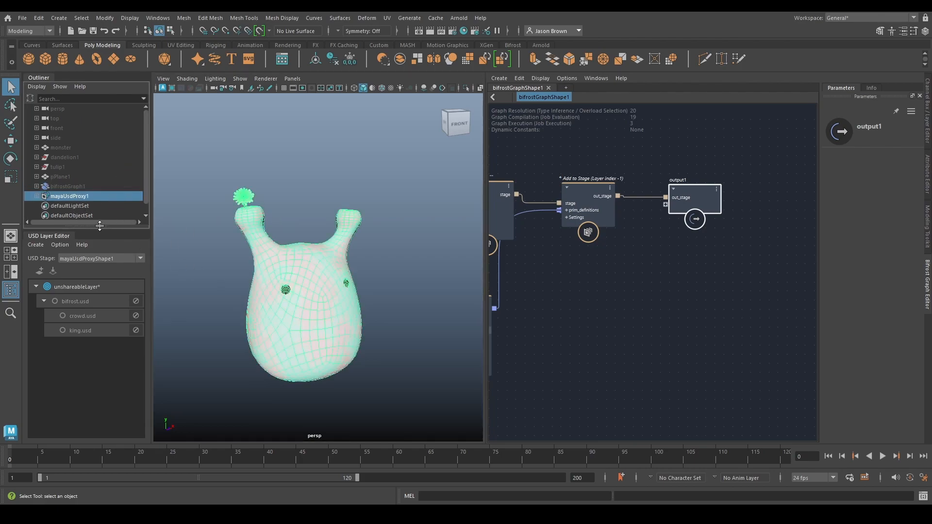
pyautogui.moveTo(98, 229); pyautogui.dragTo(97, 289)
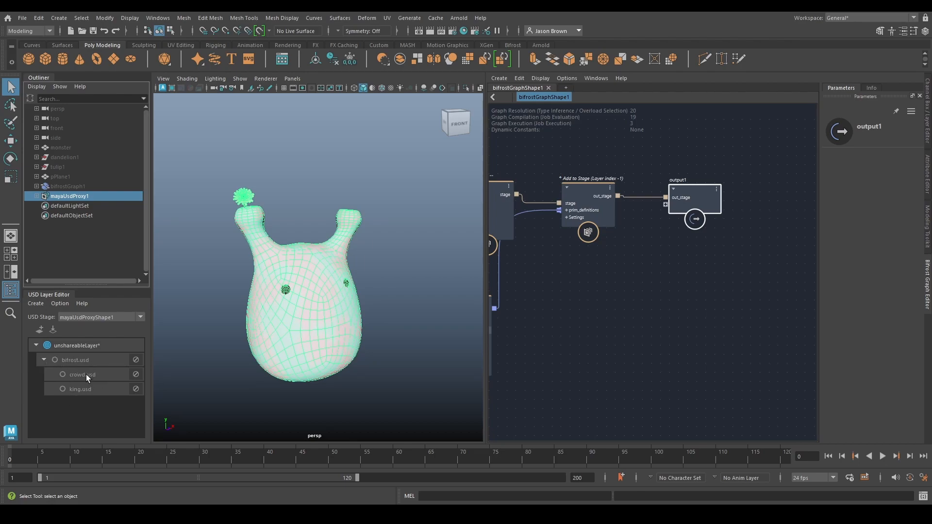
# - Tidy the graph by moving the crowd.usd layer node up below the king.usd one and aligning Create Stage beside them
pyautogui.keyDown('alt'); pyautogui.moveTo(585, 243); pyautogui.dragTo(664, 192, button='middle'); pyautogui.keyUp('alt')
pyautogui.moveTo(649, 219); pyautogui.dragTo(624, 185)
pyautogui.click(619, 290)
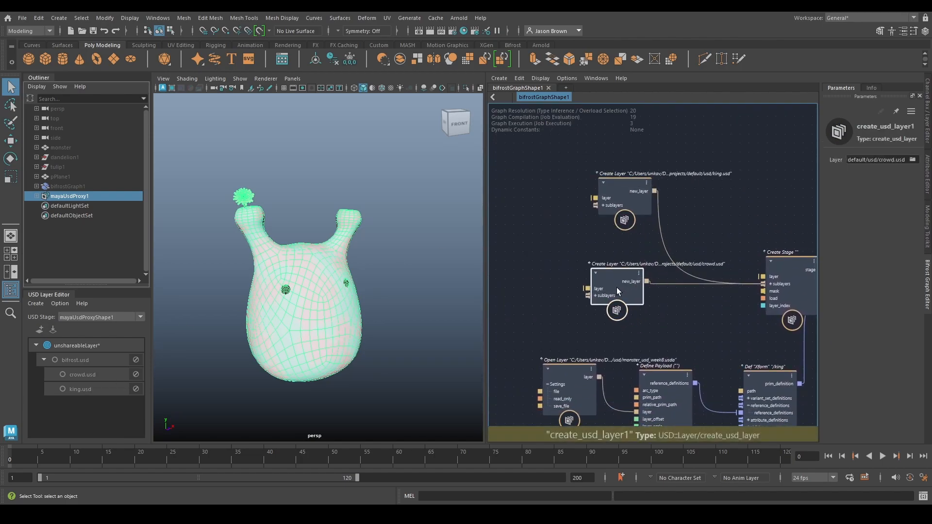
pyautogui.moveTo(618, 290); pyautogui.dragTo(615, 257)
pyautogui.moveTo(781, 308); pyautogui.dragTo(753, 241)
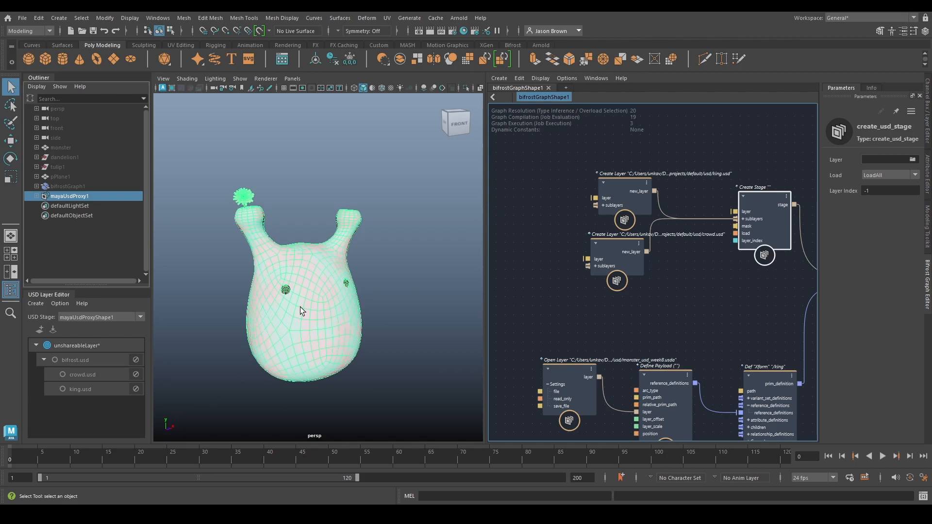
# - Clear the selection and expand mayaUsdProxy1 in the Outliner down to the king prim's children
pyautogui.click(307, 200)
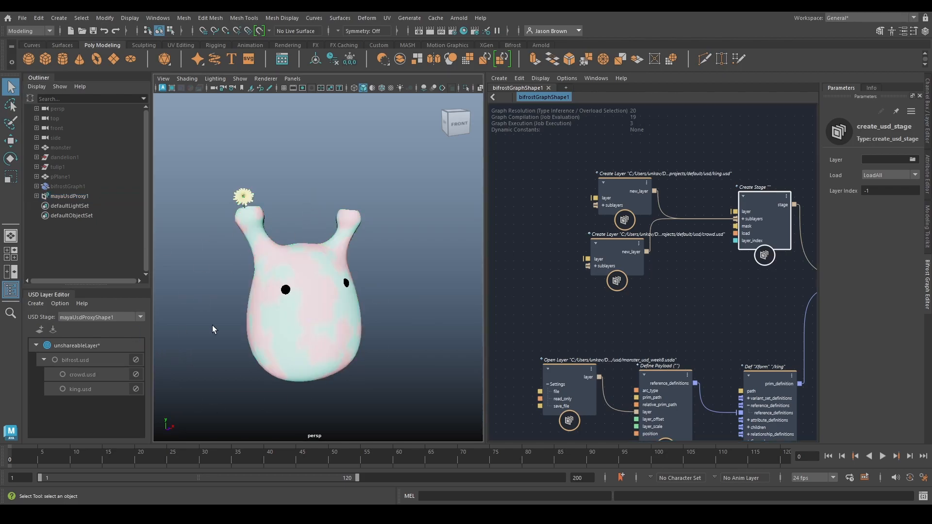
pyautogui.click(37, 195)
pyautogui.click(42, 206)
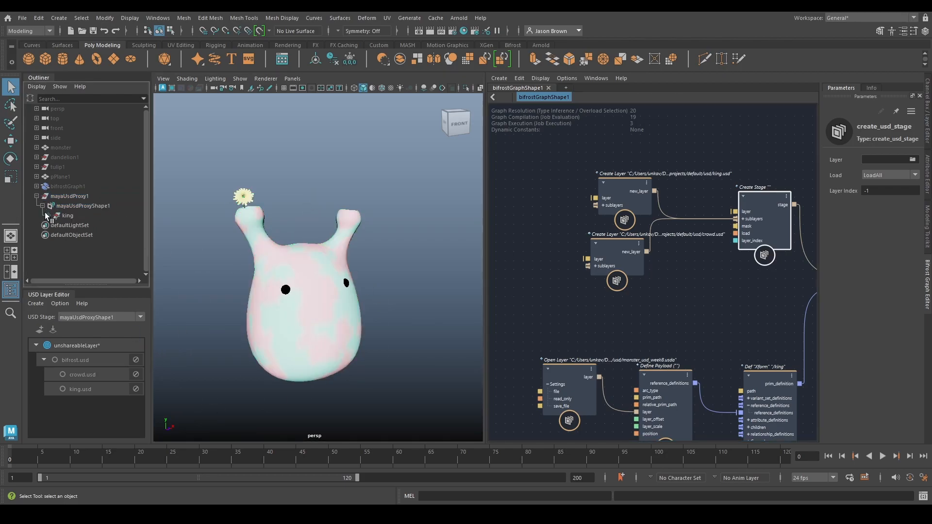
pyautogui.click(49, 215)
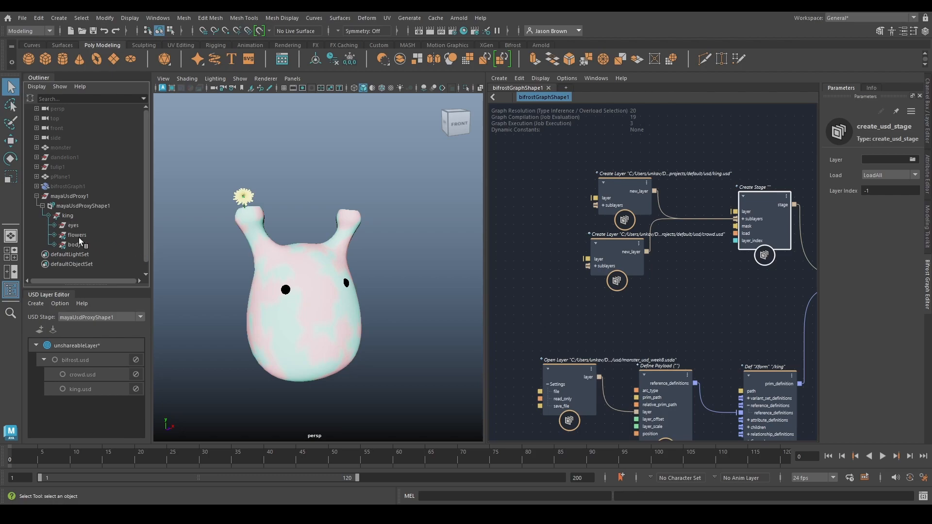
# - Switch the flowers prim's flowerType variant to tulip
pyautogui.rightClick(77, 236)
pyautogui.moveTo(142, 283)
pyautogui.moveTo(222, 283)
pyautogui.click(277, 293)
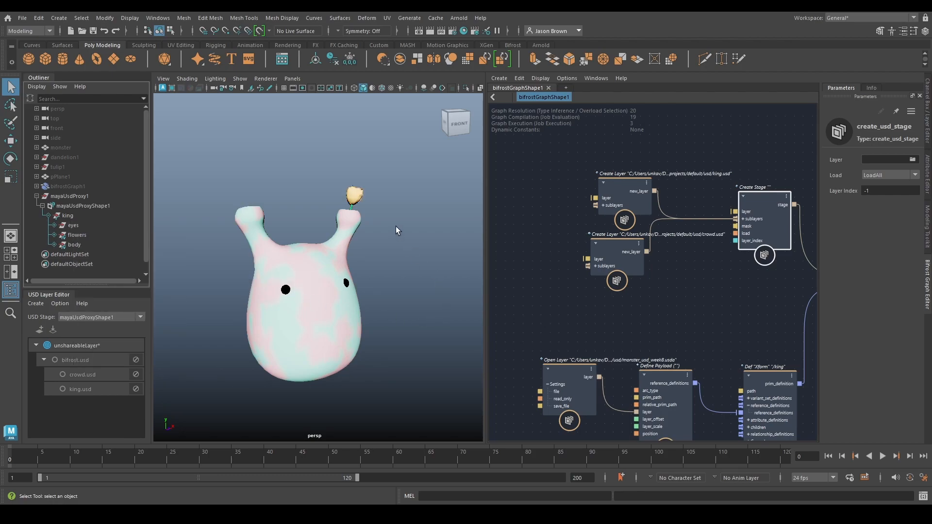
# - Try the gradient colorPatterns variant on the body prim, and undo it
pyautogui.rightClick(71, 244)
pyautogui.moveTo(139, 288)
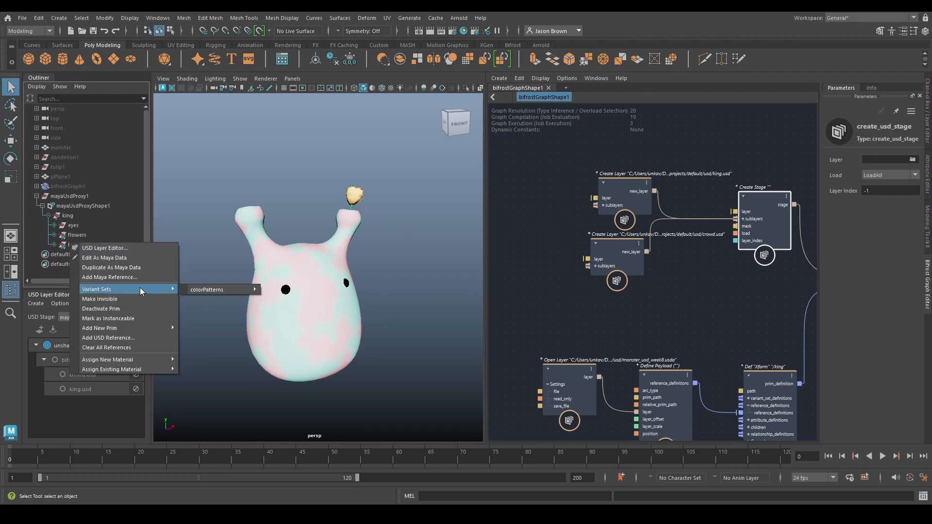
pyautogui.moveTo(224, 289)
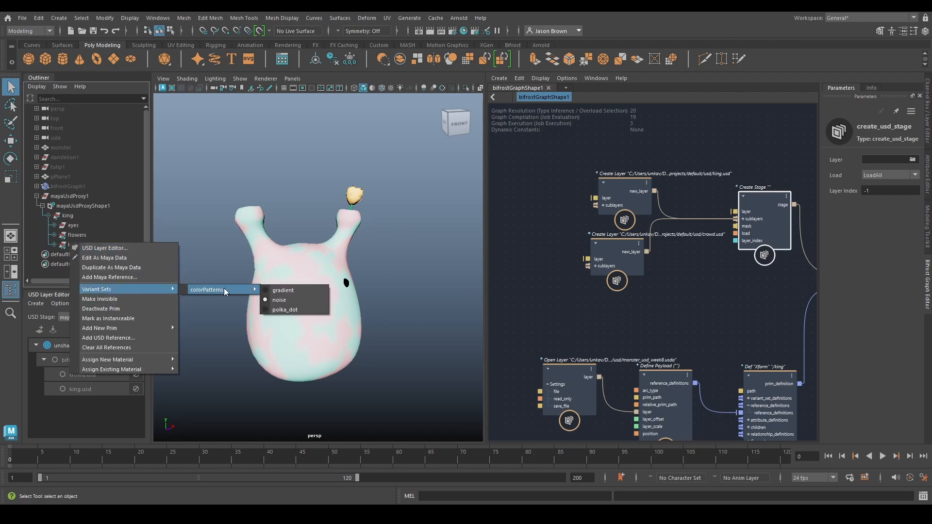
pyautogui.click(307, 291)
pyautogui.moveTo(330, 345)
pyautogui.keyDown('alt'); pyautogui.mouseDown()
pyautogui.moveTo(335, 302)
pyautogui.moveTo(327, 336)
pyautogui.mouseUp(); pyautogui.keyUp('alt')
pyautogui.hotkey('ctrl', 'z')
pyautogui.keyDown('alt'); pyautogui.moveTo(397, 258); pyautogui.dragTo(386, 268, button='middle'); pyautogui.keyUp('alt')
pyautogui.keyDown('alt'); pyautogui.moveTo(387, 269); pyautogui.dragTo(357, 253, button='right'); pyautogui.keyUp('alt')
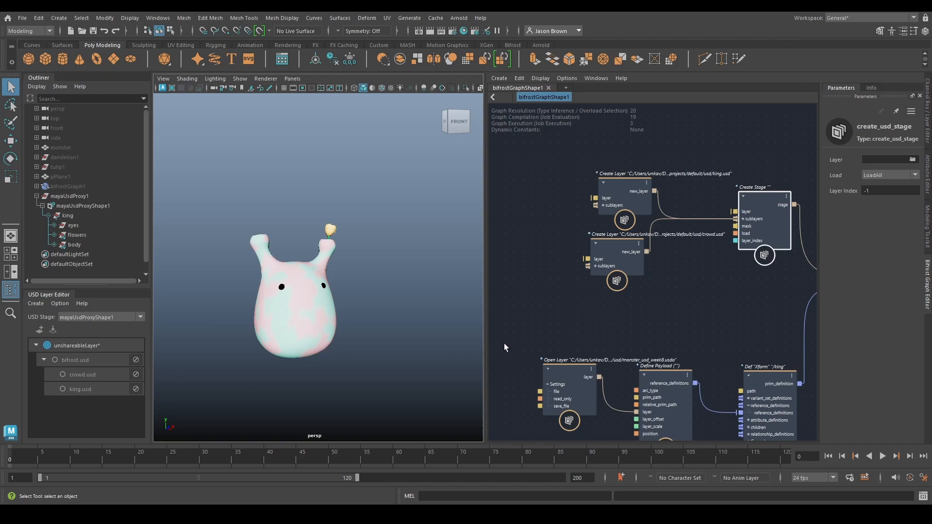
# - Check the /king prim definition's type, and set the add_to_stage node's Layer Index to 0
pyautogui.moveTo(708, 323); pyautogui.dragTo(490, 270, button='middle')
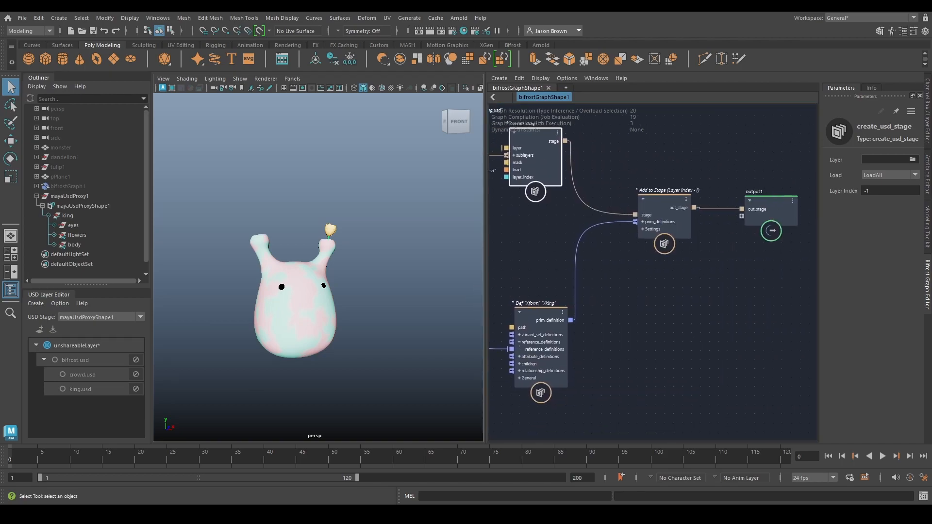
pyautogui.click(559, 335)
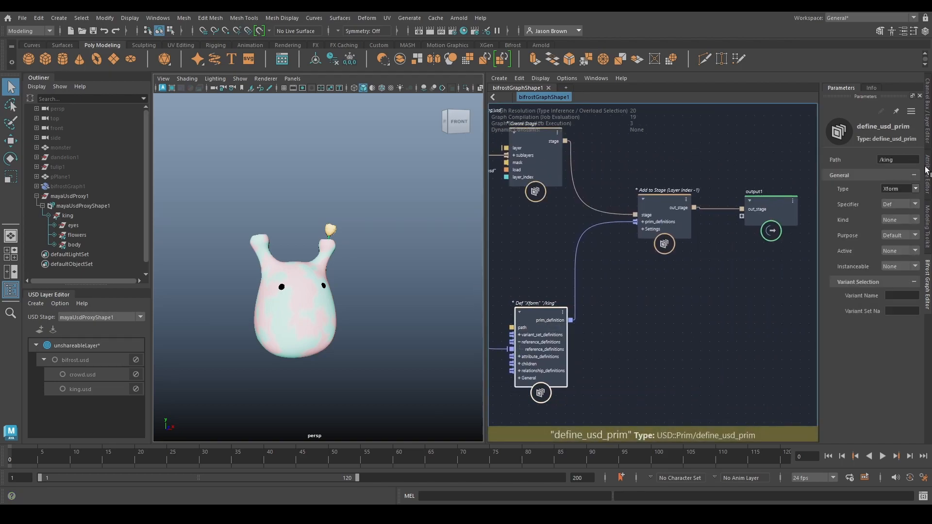
pyautogui.moveTo(906, 189); pyautogui.dragTo(838, 184)
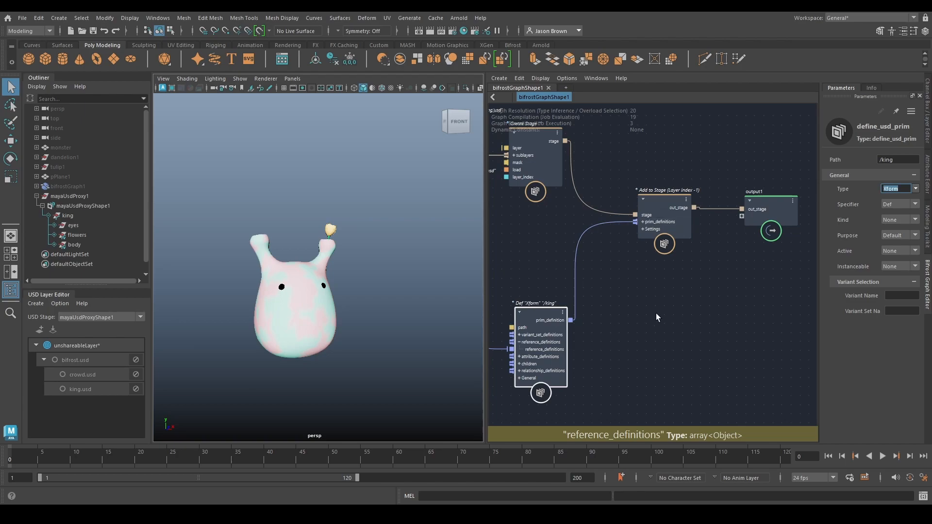
pyautogui.keyDown('alt'); pyautogui.moveTo(657, 351); pyautogui.dragTo(667, 398, button='middle'); pyautogui.keyUp('alt')
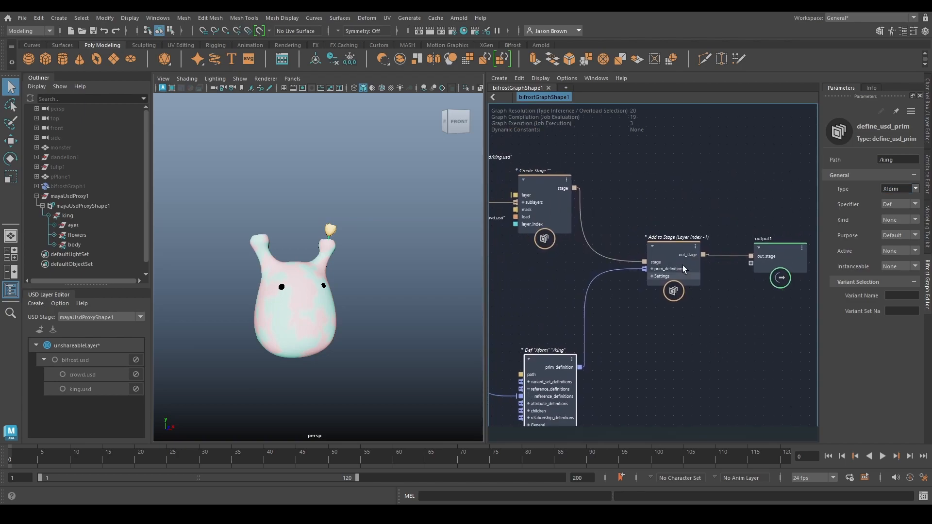
pyautogui.click(669, 245)
pyautogui.click(908, 204)
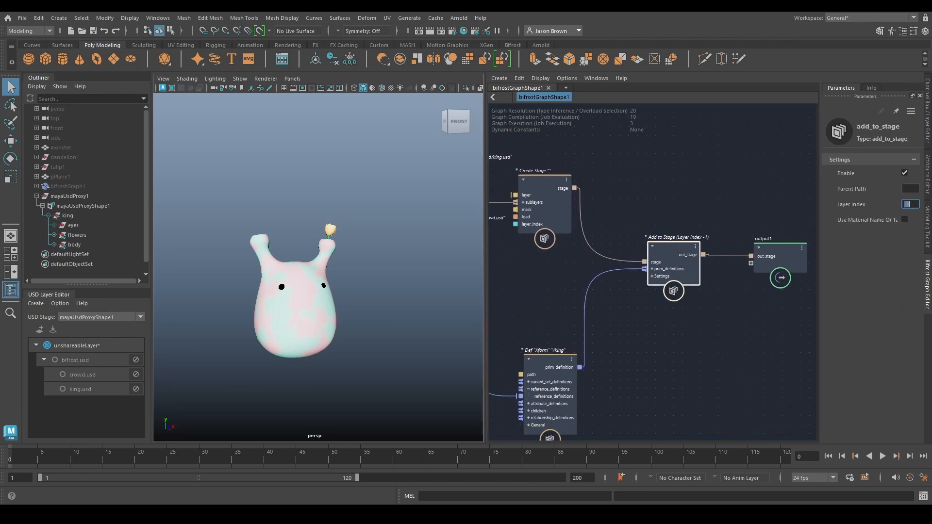
pyautogui.write('0')
pyautogui.press('Return')
# - Shift the king.usd layer node slightly away from the crowd.usd one, and reselect the add_to_stage node
pyautogui.keyDown('alt'); pyautogui.moveTo(610, 197); pyautogui.dragTo(743, 211, button='middle'); pyautogui.keyUp('alt')
pyautogui.click(525, 179)
pyautogui.moveTo(518, 178); pyautogui.dragTo(532, 178)
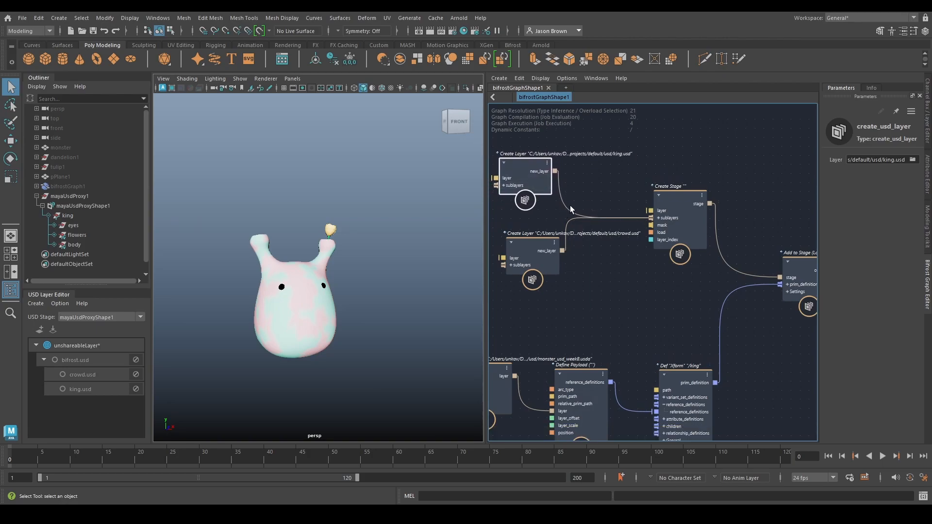
pyautogui.keyDown('alt'); pyautogui.moveTo(589, 293); pyautogui.dragTo(452, 274, button='middle'); pyautogui.keyUp('alt')
pyautogui.click(686, 244)
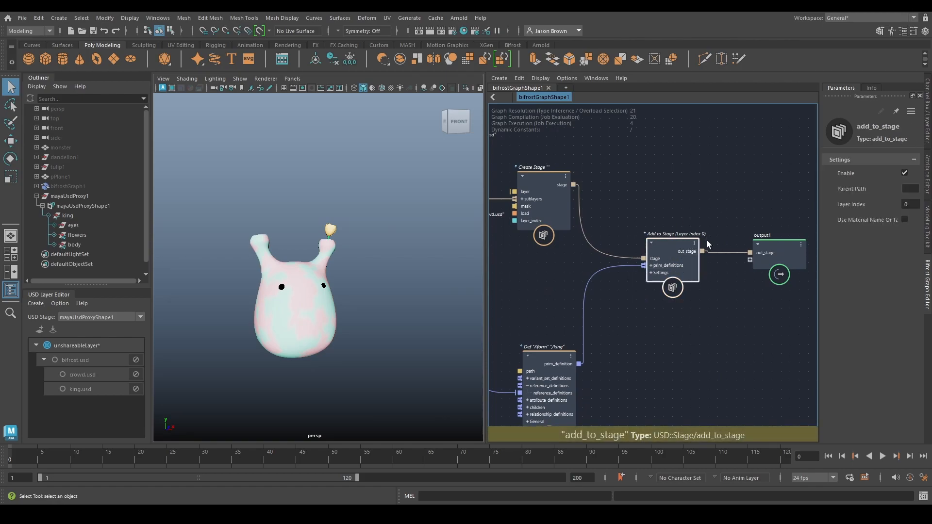
pyautogui.keyDown('alt'); pyautogui.moveTo(677, 240); pyautogui.dragTo(633, 180, button='middle'); pyautogui.keyUp('alt')
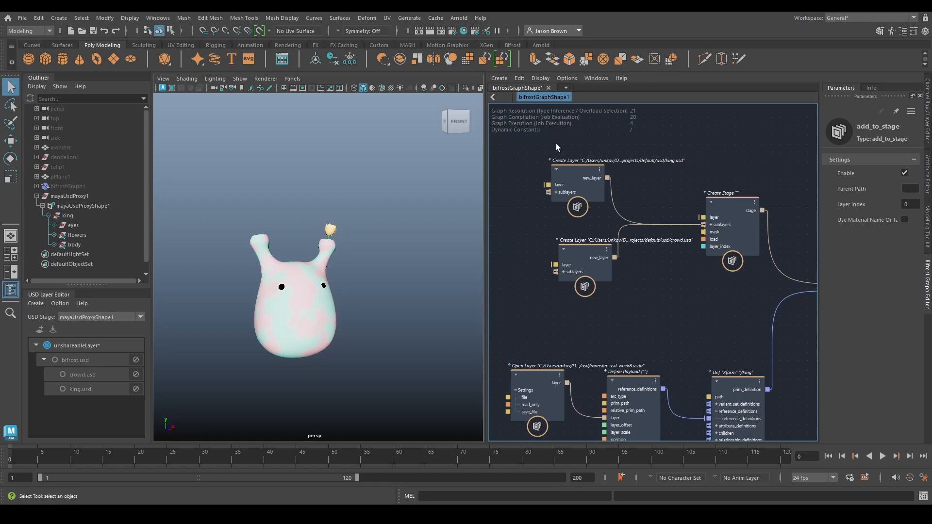
pyautogui.press('f')
# - Unload the king prim's payload and load it again
pyautogui.rightClick(65, 217)
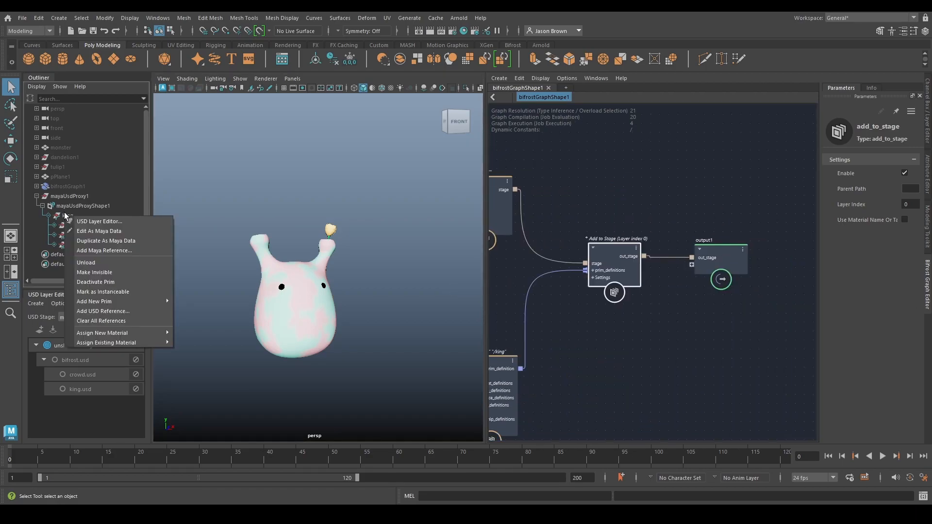
pyautogui.click(86, 263)
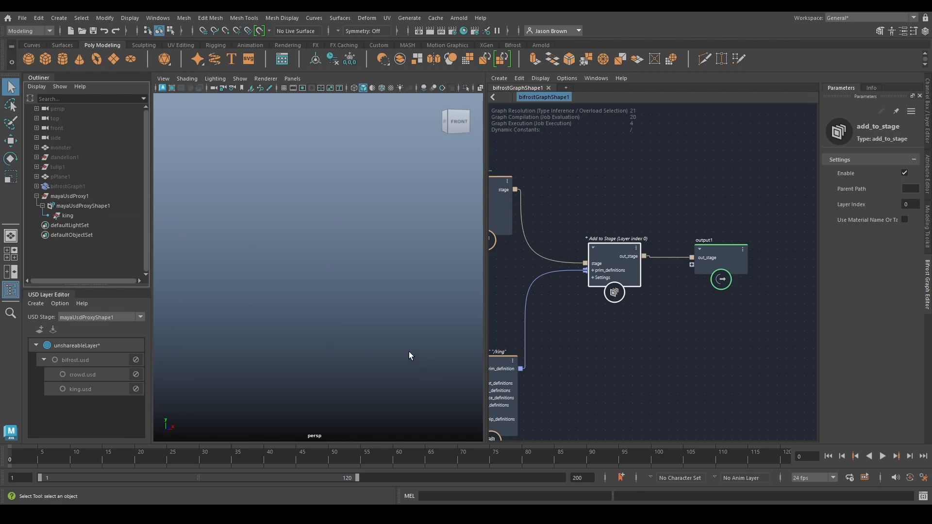
pyautogui.click(62, 217)
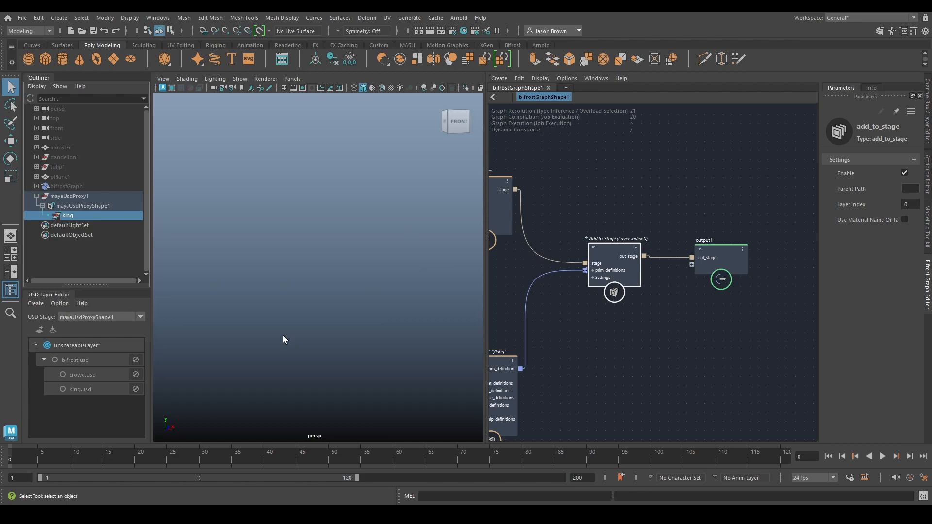
pyautogui.rightClick(71, 217)
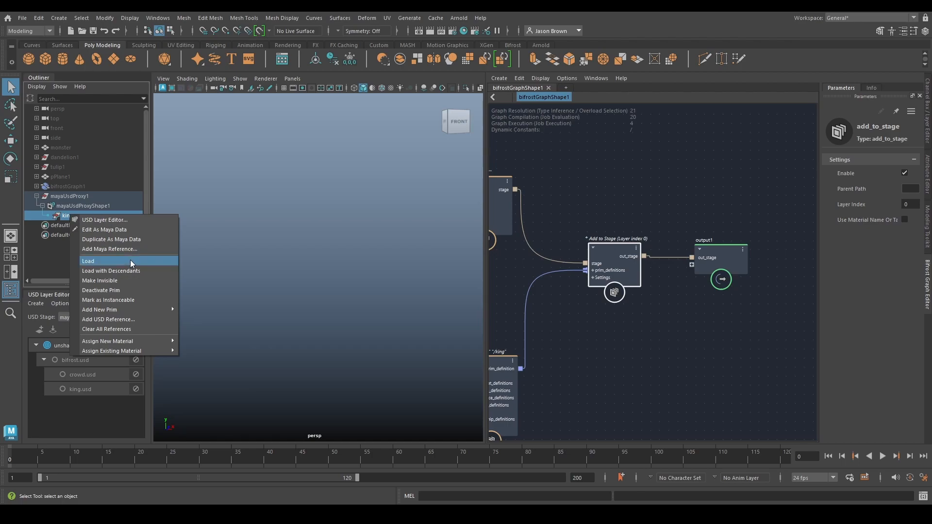
pyautogui.click(115, 261)
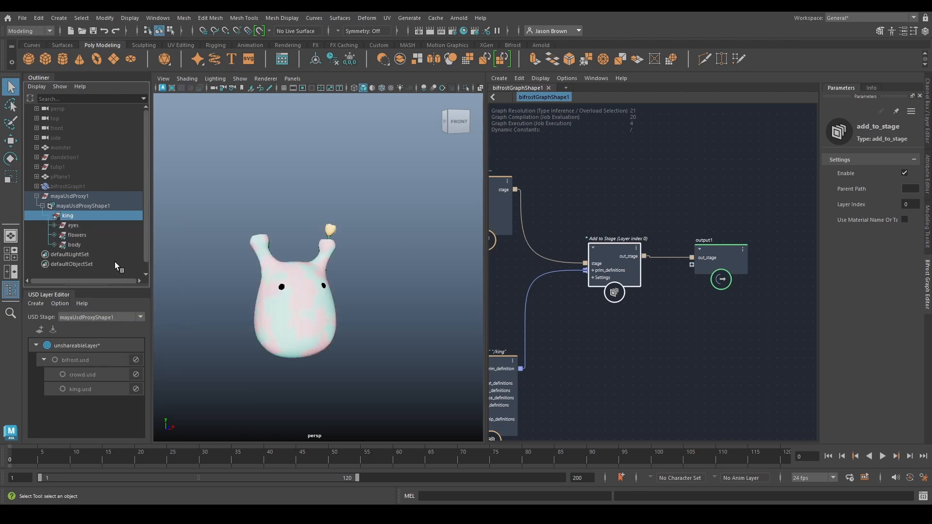
# - Set the flowers prim's flowerType variant to dandelion and clear the selection
pyautogui.rightClick(71, 241)
pyautogui.moveTo(135, 284)
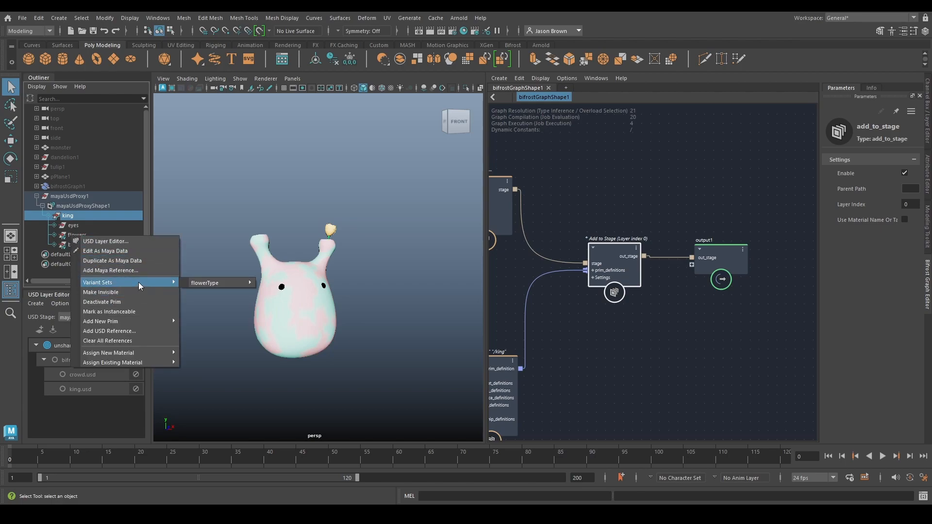
pyautogui.moveTo(253, 285)
pyautogui.click(288, 280)
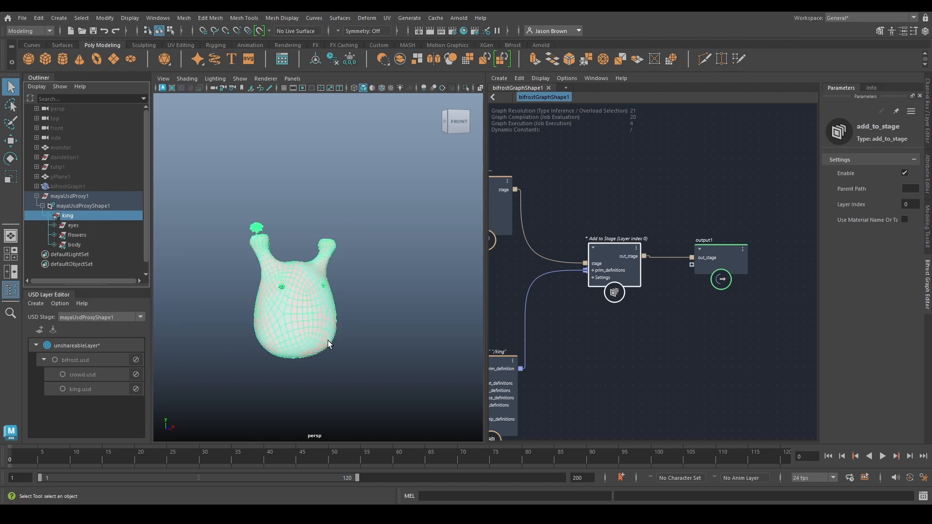
pyautogui.click(220, 234)
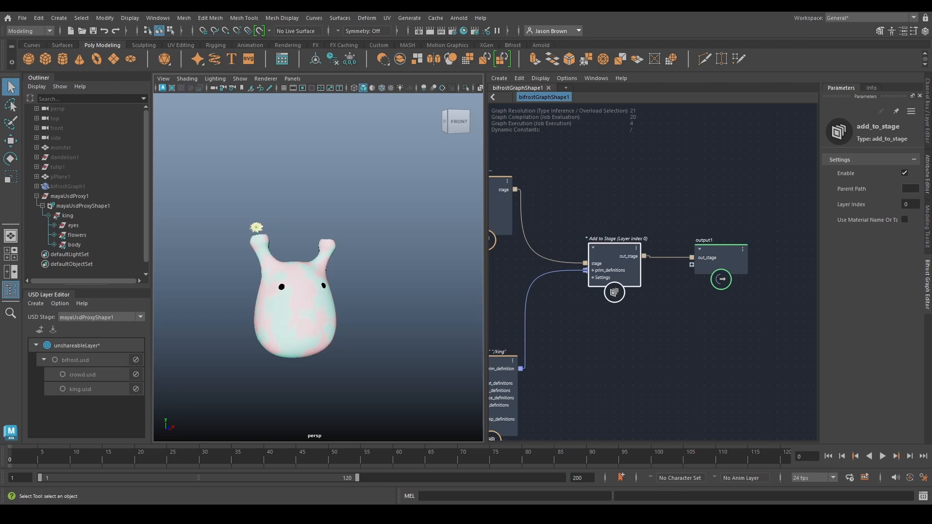
# - Move the add_to_stage node farther from the output node
pyautogui.keyDown('alt'); pyautogui.moveTo(663, 308); pyautogui.dragTo(714, 316, button='middle'); pyautogui.keyUp('alt')
pyautogui.moveTo(682, 289); pyautogui.dragTo(656, 291)
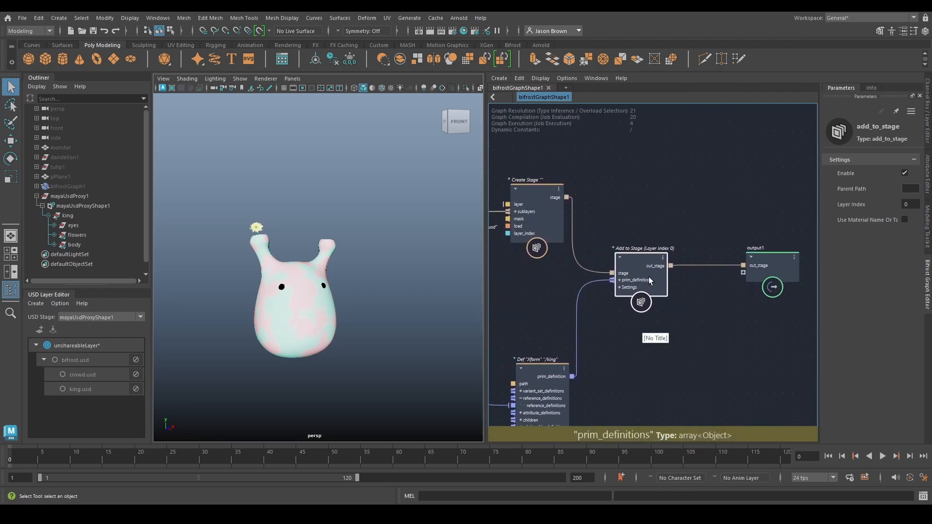
# - Set the body prim's colorPatterns variant to polka_dot and the flowers prim's flowerType variant to tulip
pyautogui.rightClick(72, 245)
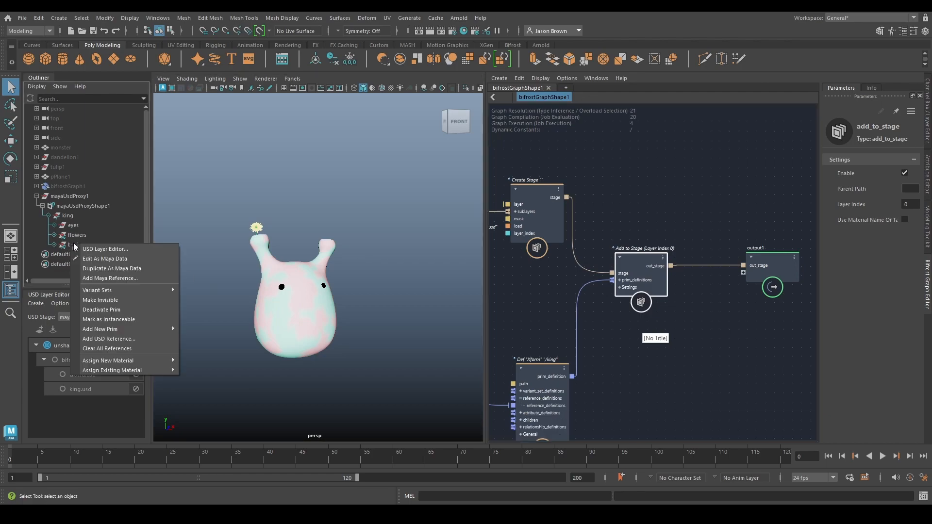
pyautogui.moveTo(128, 292)
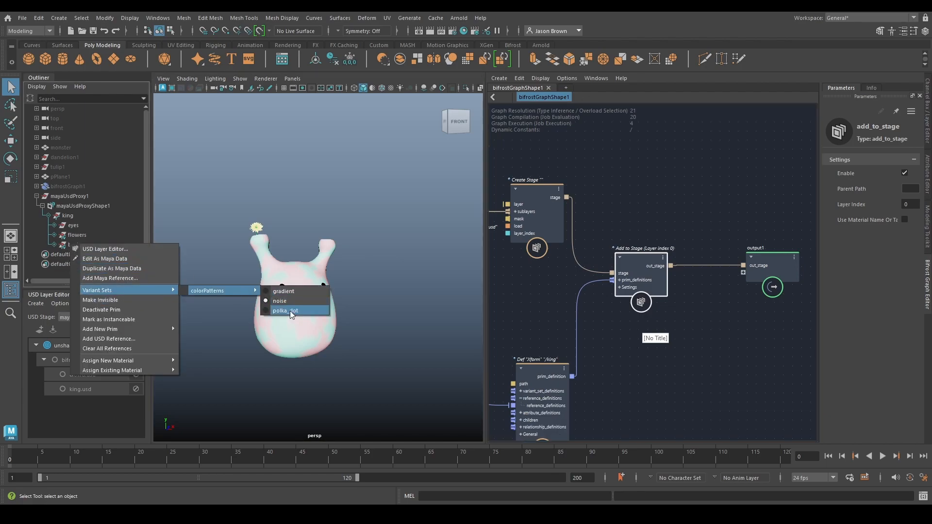
pyautogui.click(288, 311)
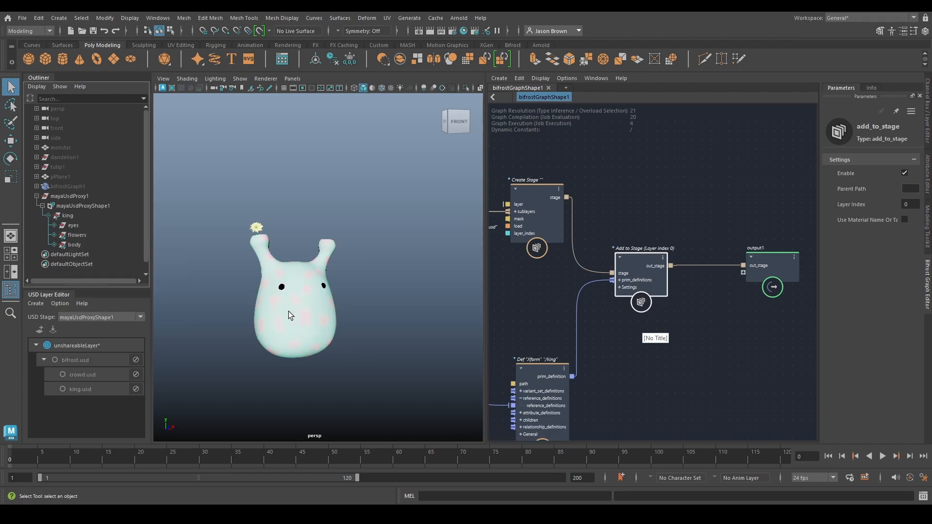
pyautogui.rightClick(77, 236)
pyautogui.moveTo(155, 284)
pyautogui.moveTo(233, 284)
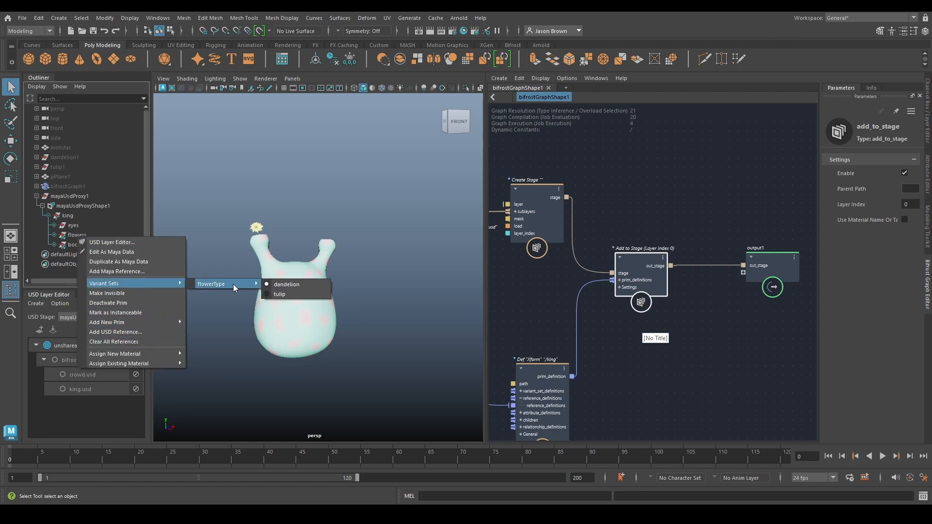
pyautogui.click(285, 293)
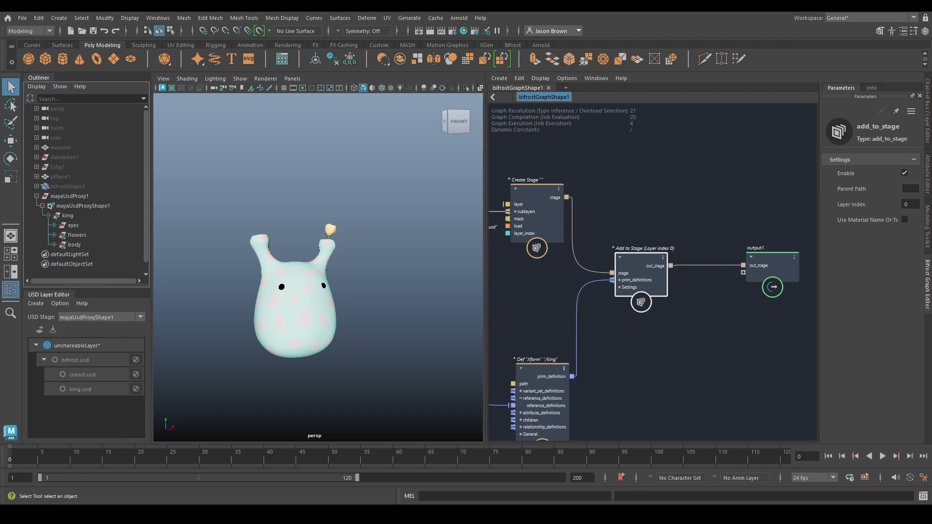
# - Add a set_variant_selection node above add_to_stage and connect add_to_stage's out_stage to its stage input
pyautogui.moveTo(702, 201); pyautogui.dragTo(674, 219, button='middle')
pyautogui.press('Tab')
pyautogui.write('se')
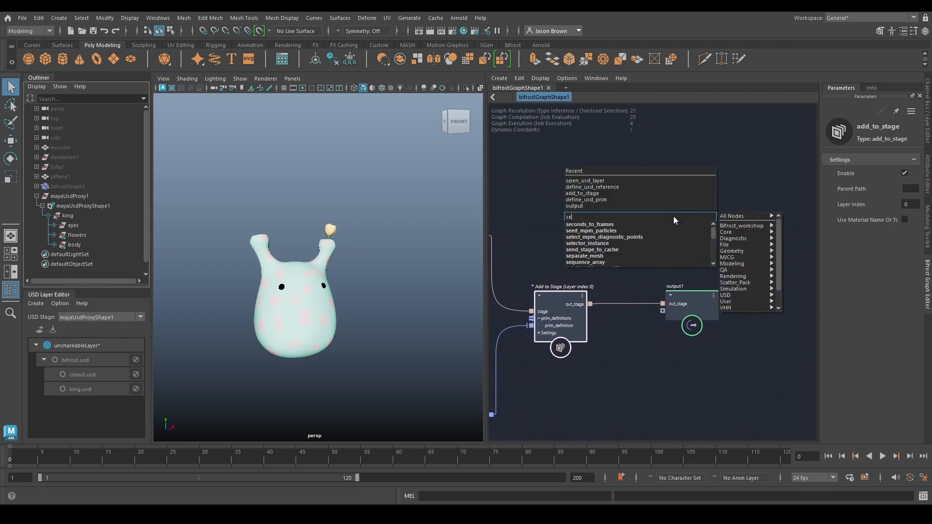
pyautogui.write('t_variant_selection')
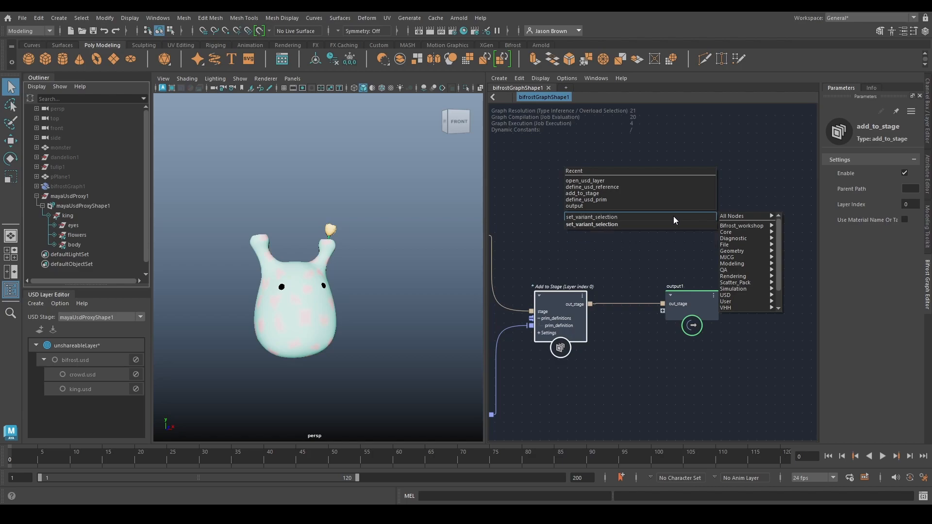
pyautogui.press('Return')
pyautogui.moveTo(674, 232); pyautogui.dragTo(629, 179)
pyautogui.moveTo(591, 304); pyautogui.dragTo(608, 189)
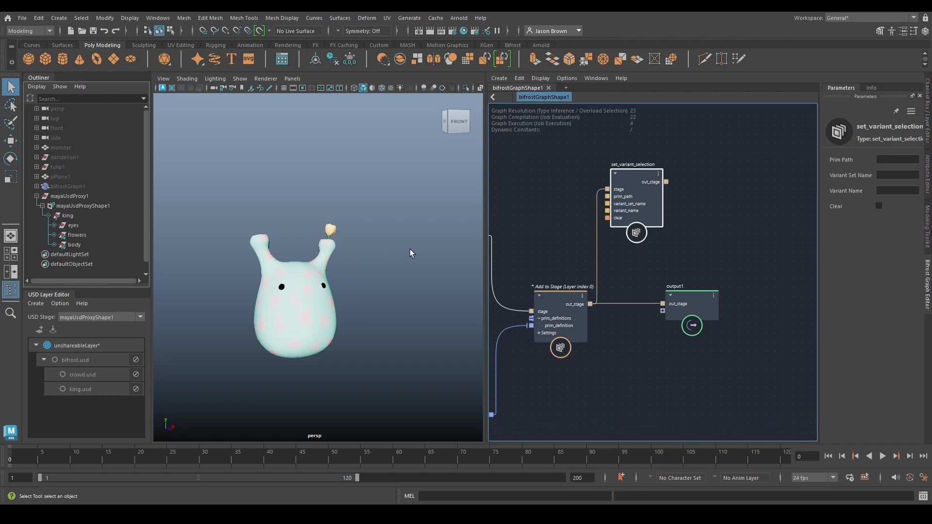
# - Examine the prim path metadata of the stage's king and body prims
pyautogui.click(71, 207)
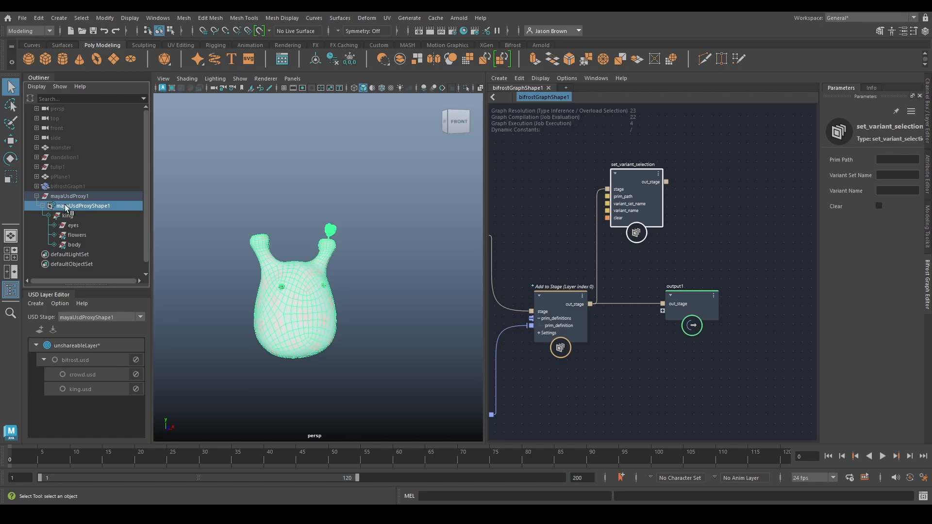
pyautogui.click(928, 181)
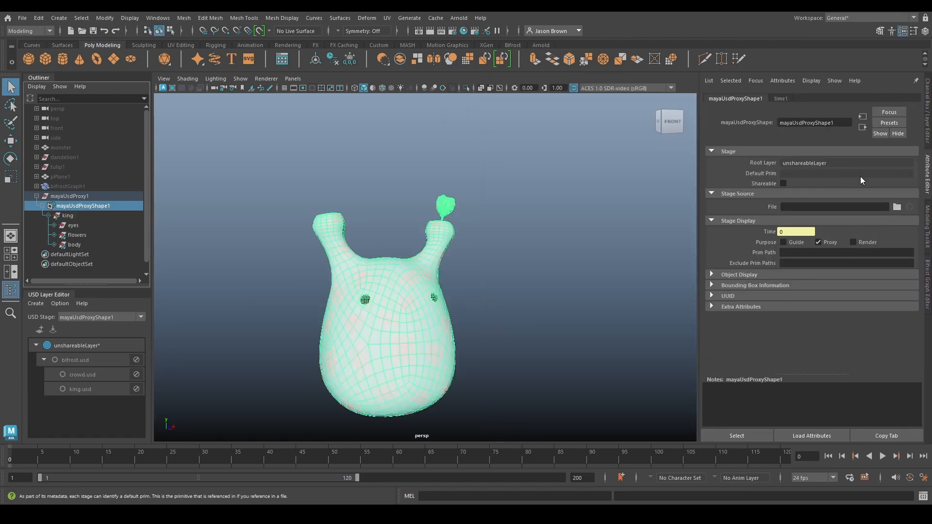
pyautogui.click(71, 217)
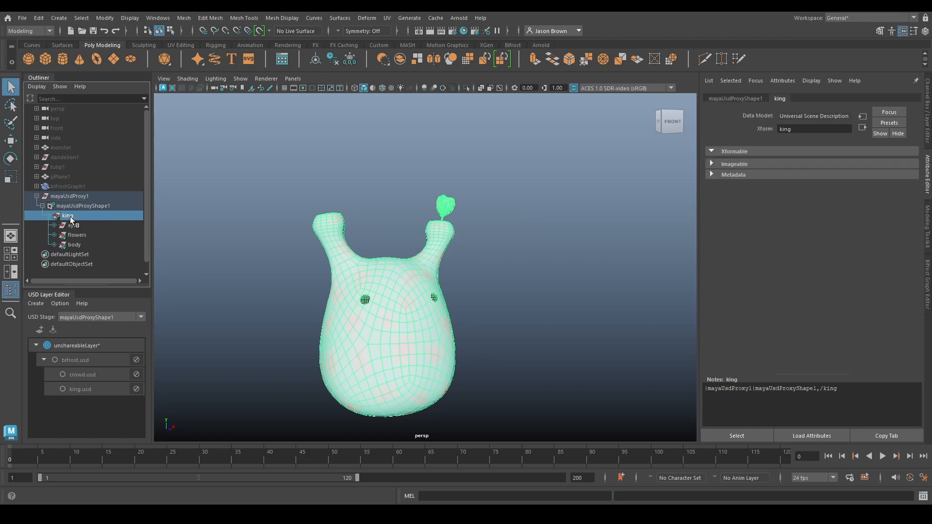
pyautogui.click(746, 174)
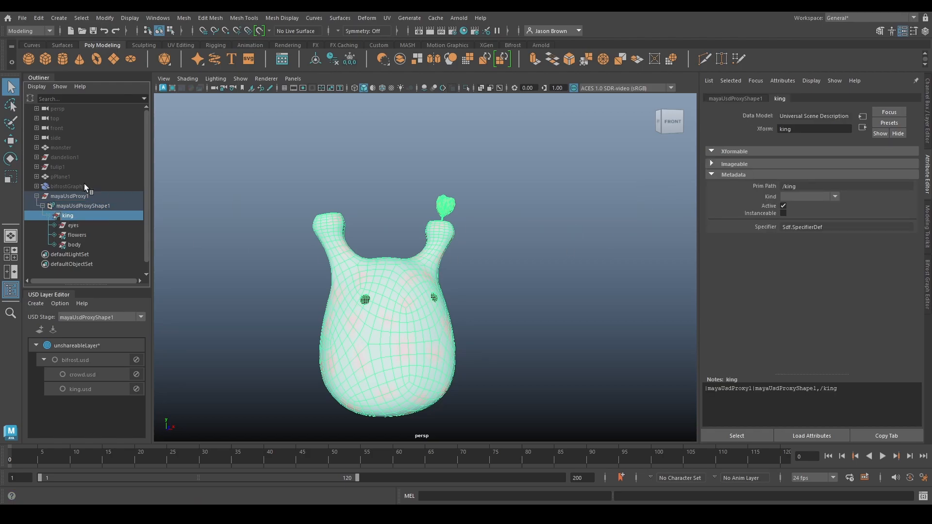
pyautogui.click(80, 244)
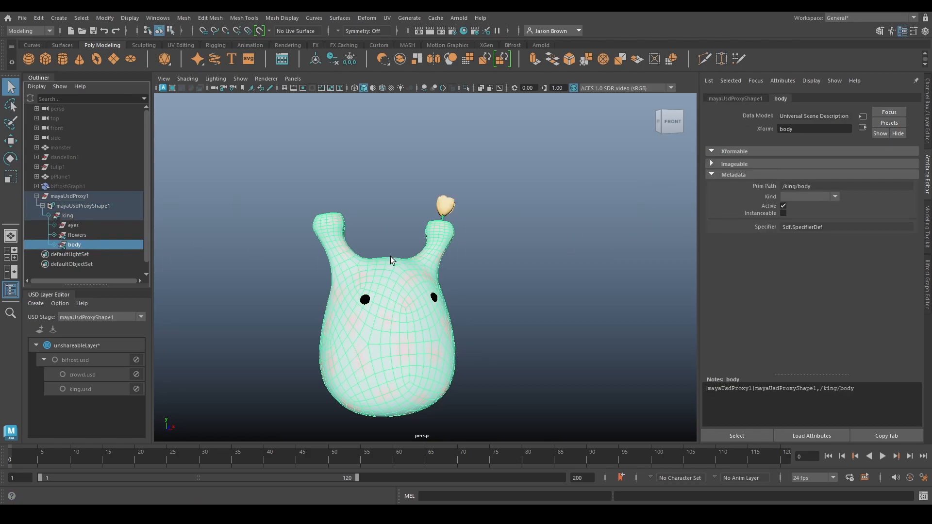
pyautogui.tripleClick(823, 186)
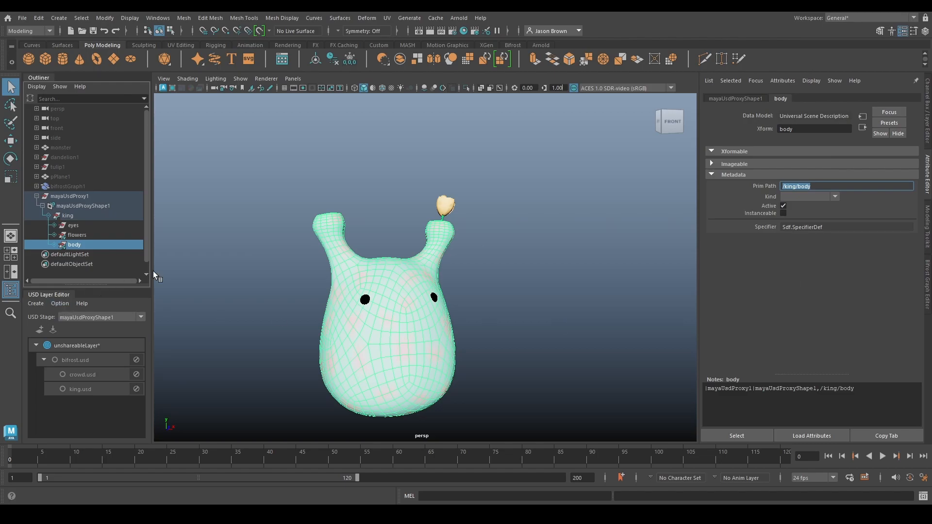
pyautogui.click(83, 206)
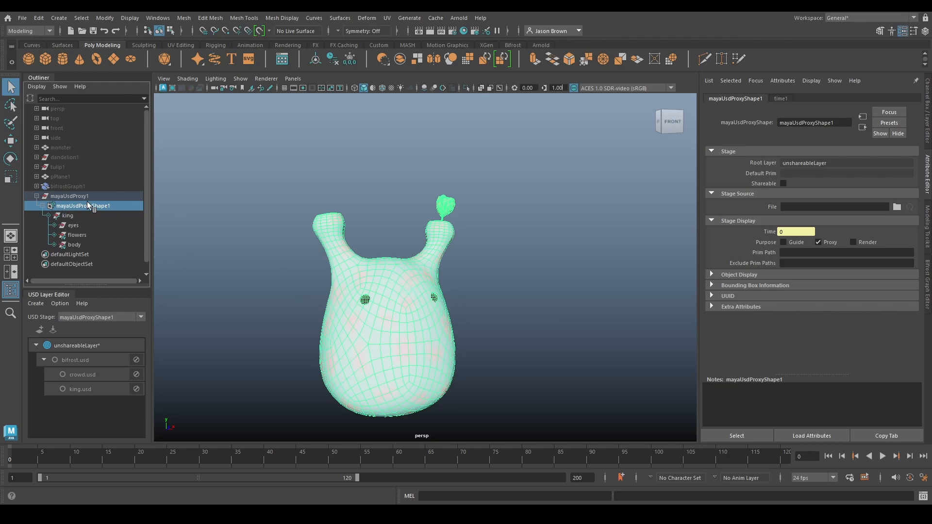
pyautogui.click(65, 217)
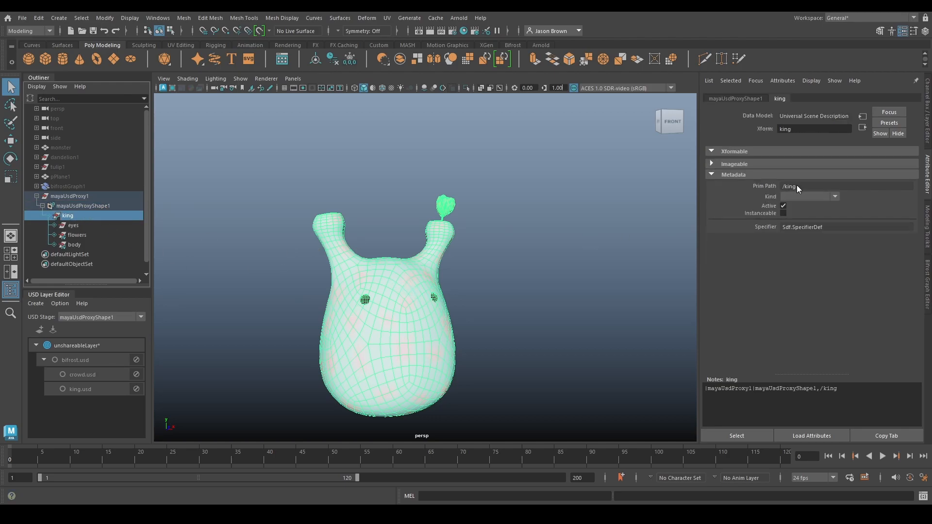
pyautogui.click(70, 245)
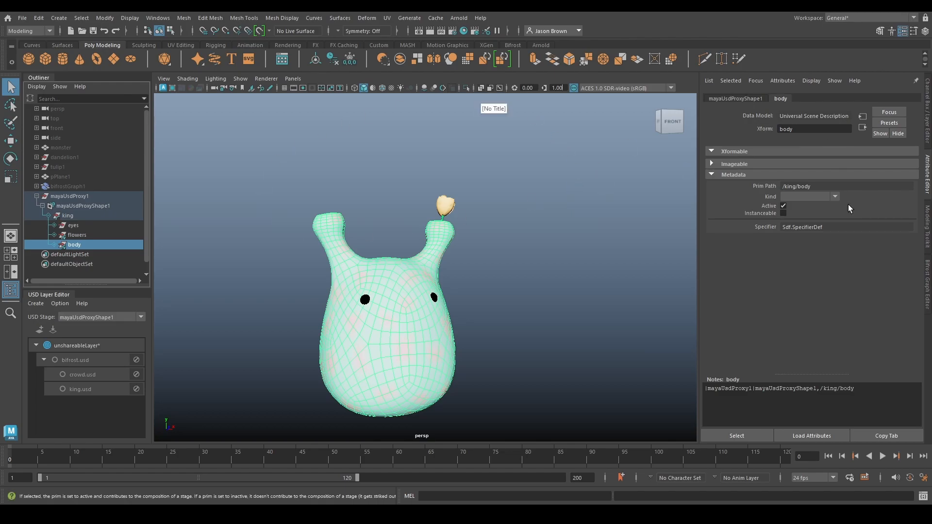
# - Set the set_variant_selection node's prim path to /king/body and its variant set name to colorPatterns
pyautogui.click(928, 274)
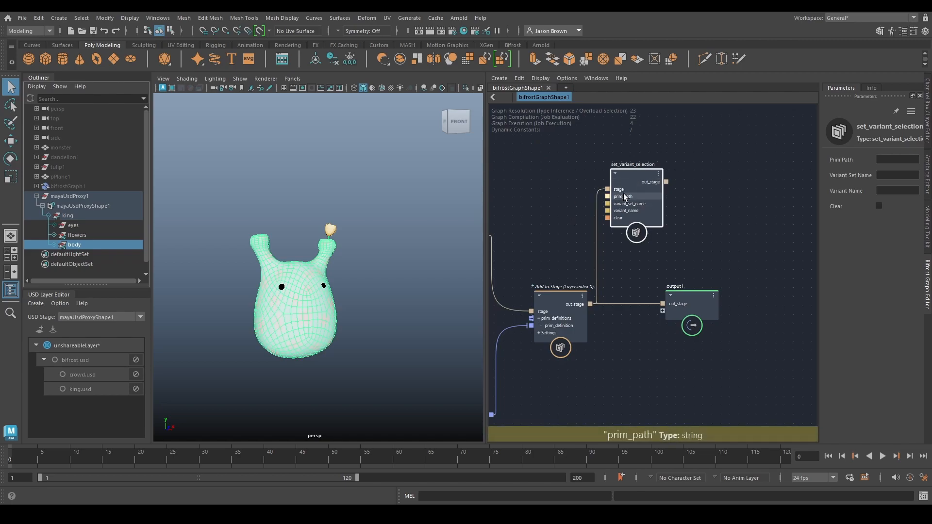
pyautogui.click(887, 159)
pyautogui.write('/king/body')
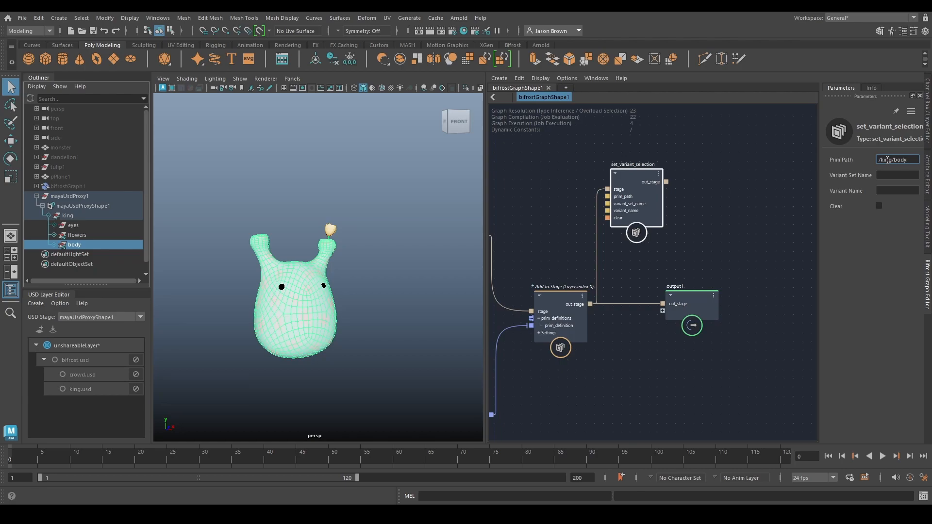
pyautogui.click(889, 176)
pyautogui.write('colorPatterns')
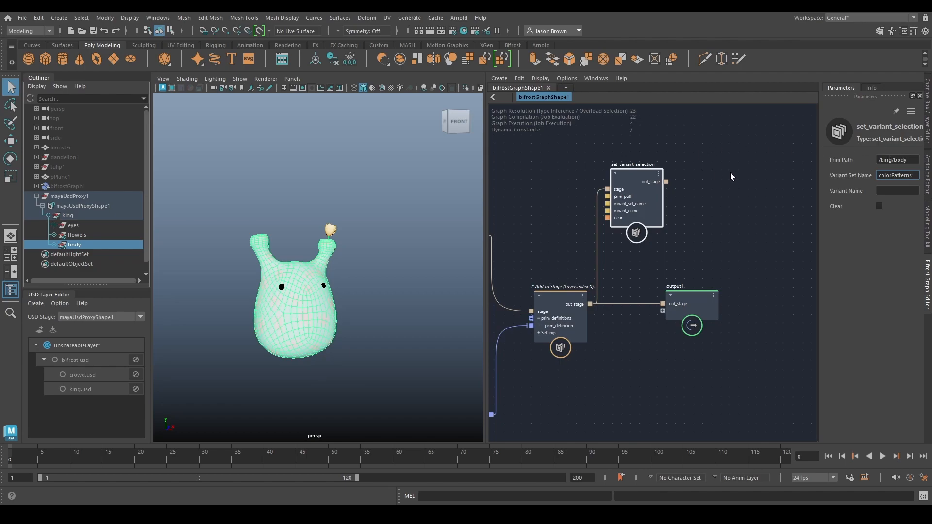
# - Check the body prim's colorPatterns variants and set the set_variant_selection node's variant name to noise
pyautogui.click(889, 190)
pyautogui.rightClick(78, 245)
pyautogui.moveTo(117, 291)
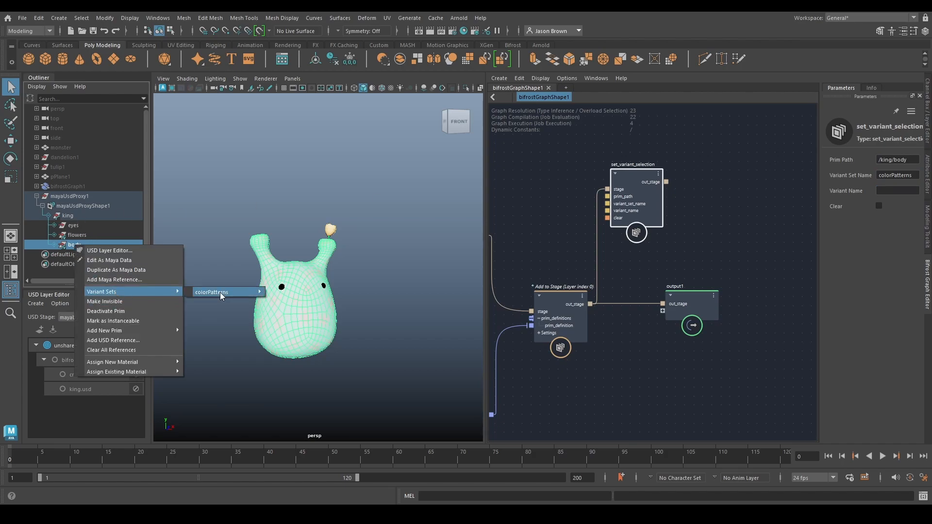
pyautogui.moveTo(223, 291)
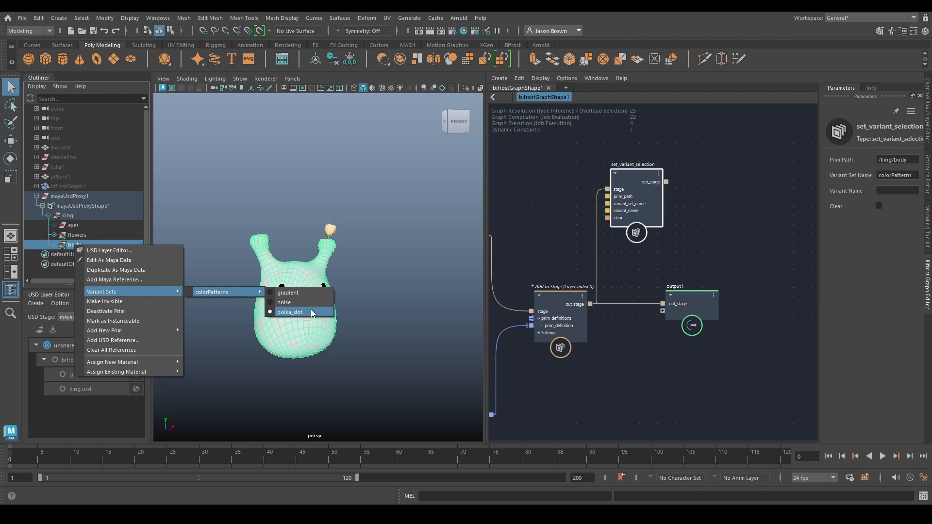
pyautogui.click(887, 190)
pyautogui.write('noise')
# - Add a get_variant_sets node between add_to_stage and set_variant_selection, making room for it, and connect add_to_stage's out_stage to its stage input
pyautogui.press('Tab')
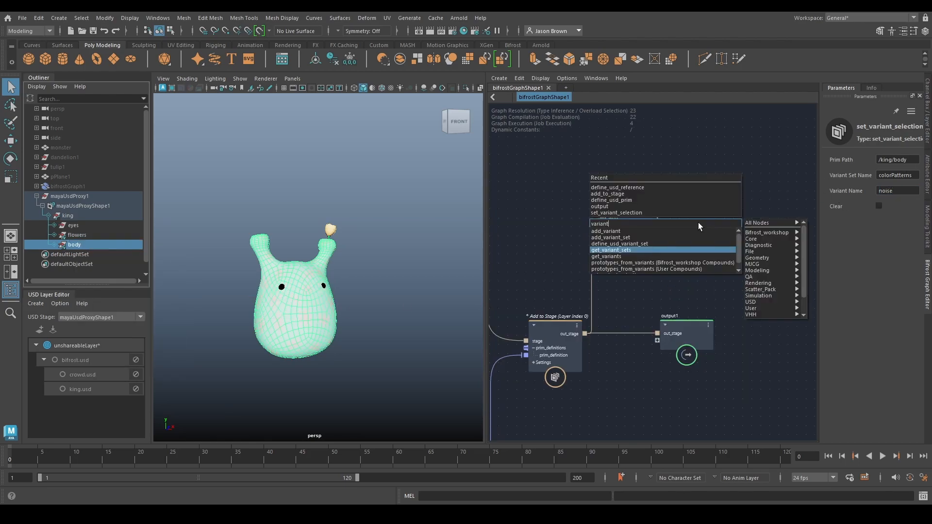
pyautogui.press('Return')
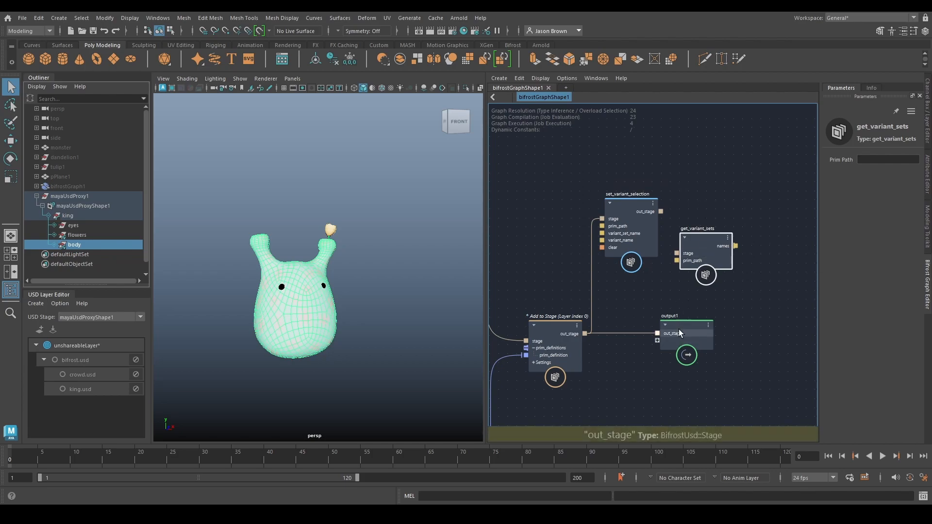
pyautogui.moveTo(678, 331); pyautogui.dragTo(689, 420)
pyautogui.moveTo(640, 214); pyautogui.dragTo(696, 189)
pyautogui.moveTo(704, 256); pyautogui.dragTo(575, 200)
pyautogui.moveTo(678, 192); pyautogui.dragTo(792, 218)
pyautogui.moveTo(579, 200); pyautogui.dragTo(645, 263)
pyautogui.moveTo(585, 333); pyautogui.dragTo(615, 258)
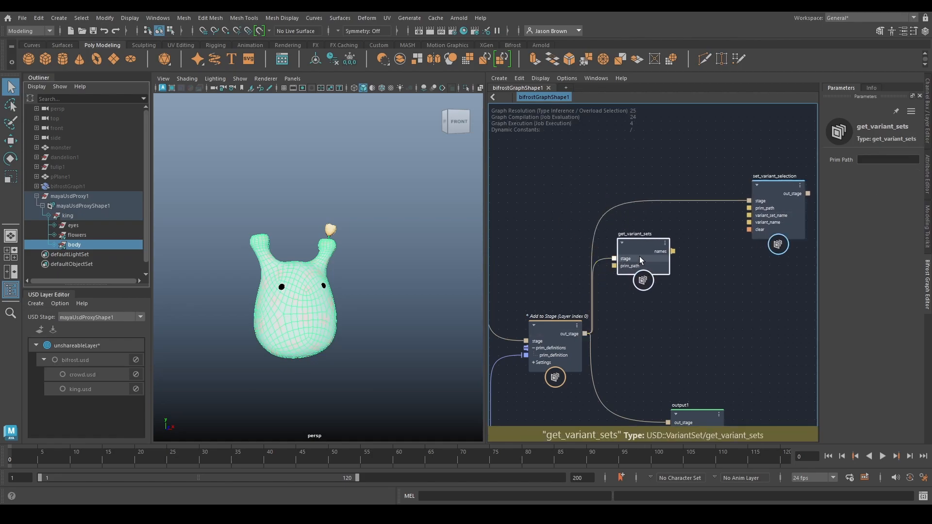
# - Copy the prim path /king/body from set_variant_selection into the get_variant_sets node
pyautogui.click(802, 204)
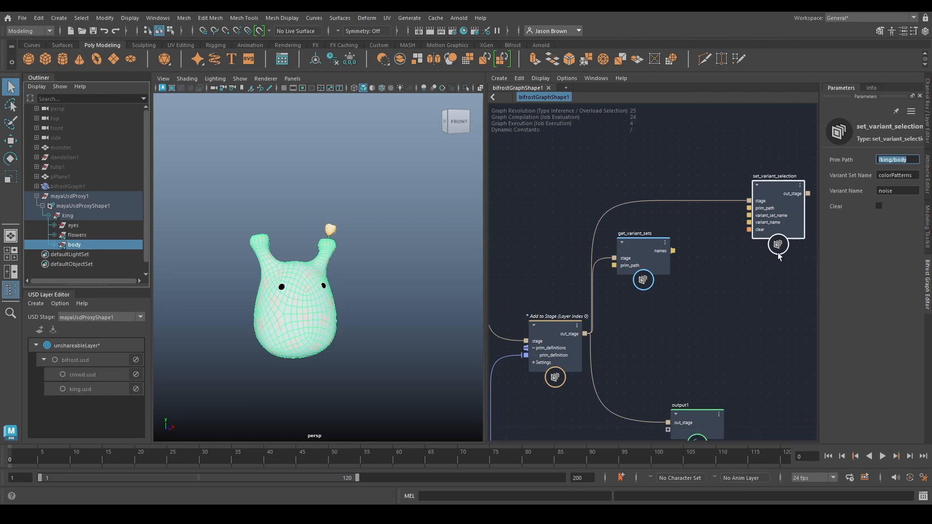
pyautogui.click(642, 255)
pyautogui.click(867, 160)
pyautogui.write('/king/body')
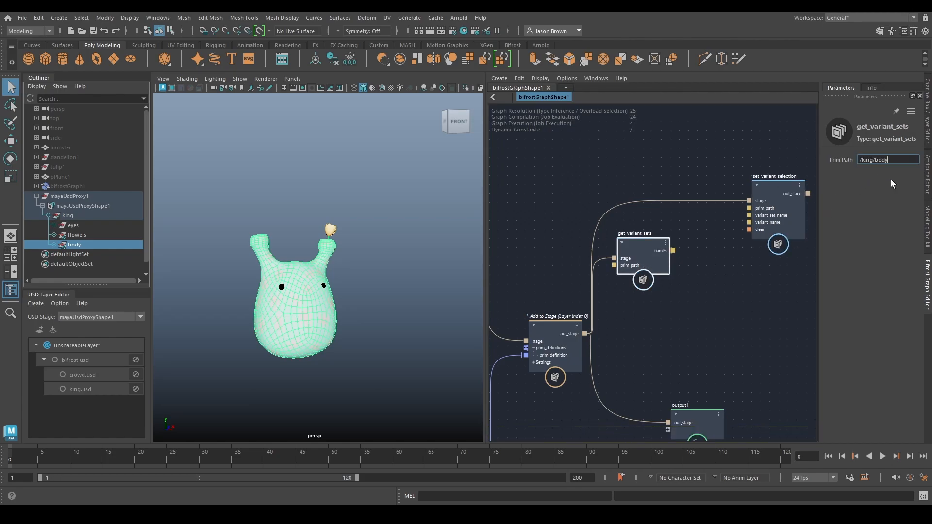
pyautogui.press('Return')
pyautogui.click(665, 293)
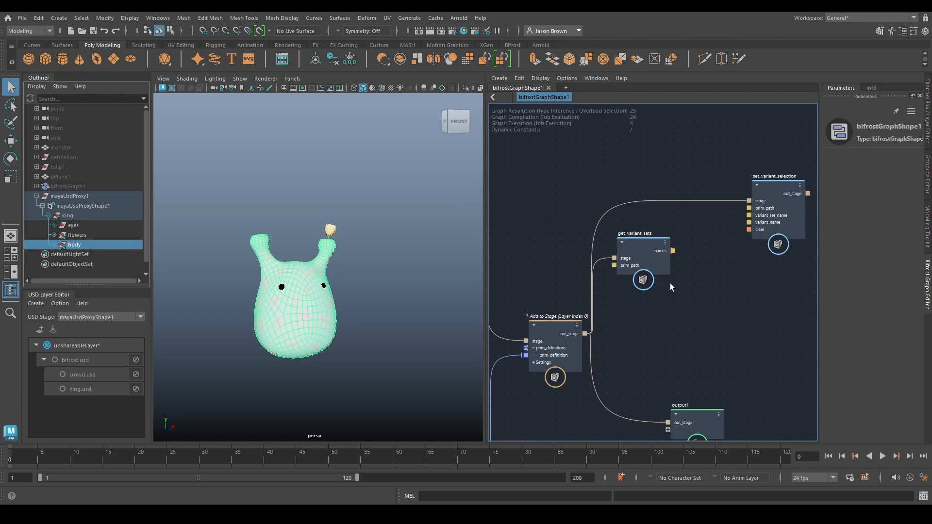
# - Review the body prim's colorPatterns variants and move set_variant_selection farther from get_variant_sets
pyautogui.rightClick(64, 245)
pyautogui.moveTo(115, 290)
pyautogui.moveTo(216, 290)
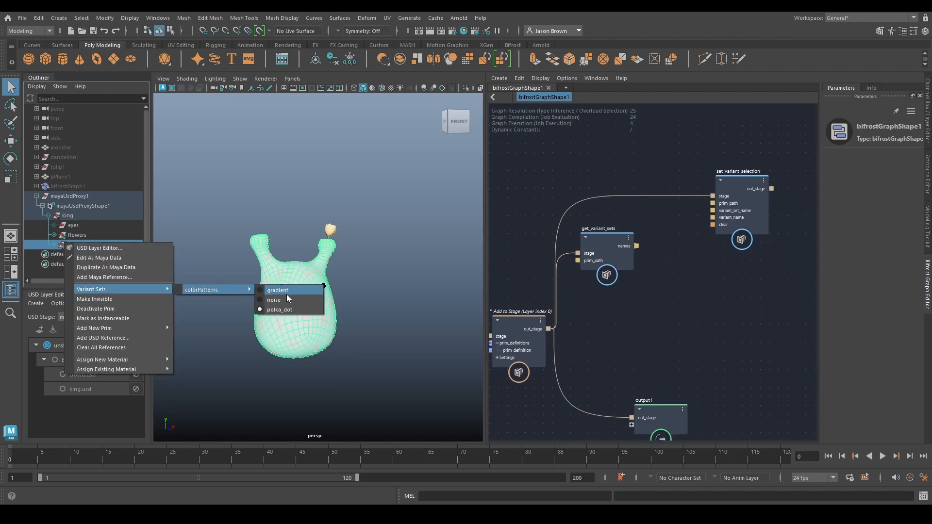
pyautogui.click(619, 251)
pyautogui.moveTo(718, 242); pyautogui.dragTo(607, 262, button='middle')
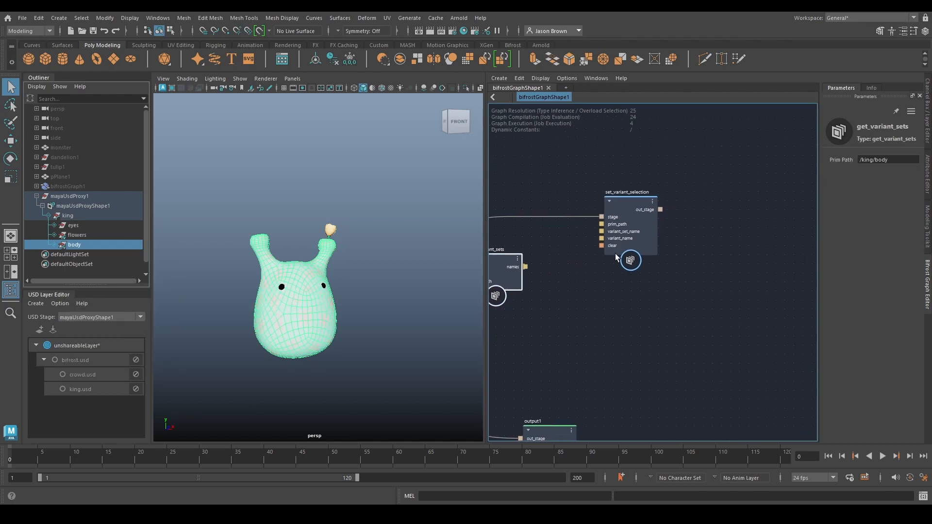
pyautogui.moveTo(627, 228); pyautogui.dragTo(680, 226)
pyautogui.moveTo(613, 254); pyautogui.dragTo(714, 245, button='middle')
pyautogui.moveTo(674, 268); pyautogui.dragTo(640, 238, button='middle')
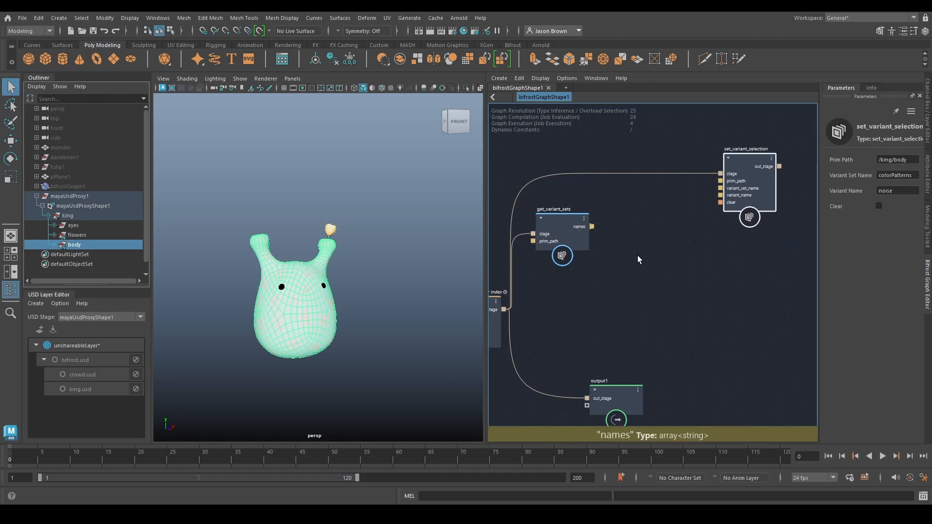
# - Delete the get_variant_sets node and move set_variant_selection back near add_to_stage
pyautogui.click(573, 237)
pyautogui.press('Delete')
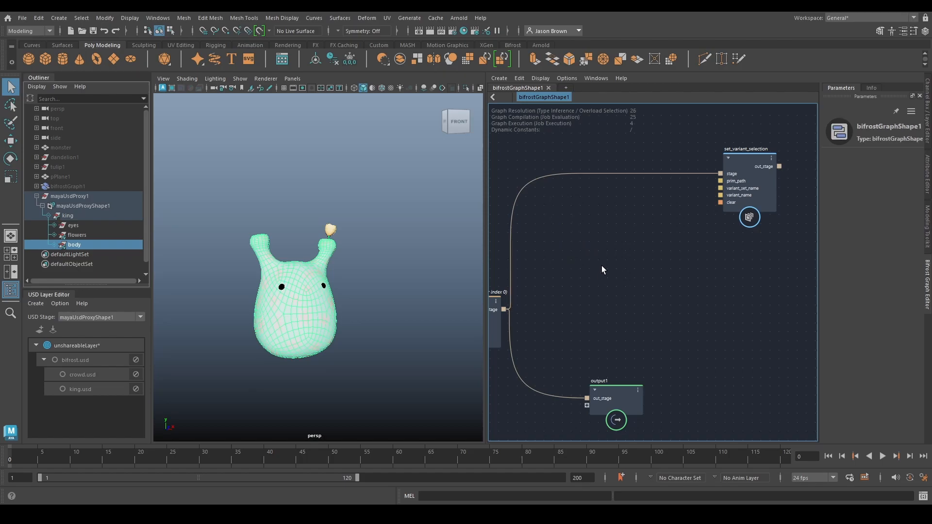
pyautogui.moveTo(739, 199); pyautogui.dragTo(611, 270)
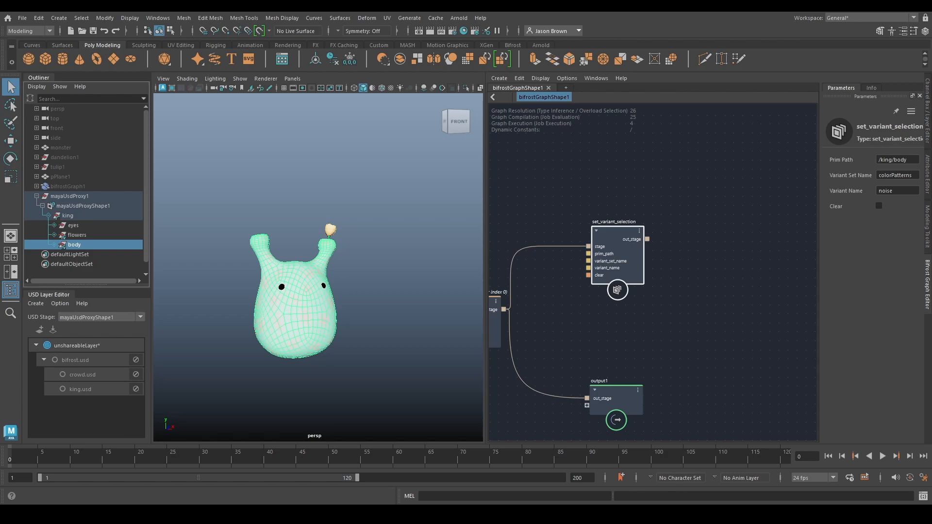
# - Add a get_usd_attribute_value node above set_variant_selection and connect set_variant_selection's out_stage to its stage input
pyautogui.press('Tab')
pyautogui.write('get_usd_a')
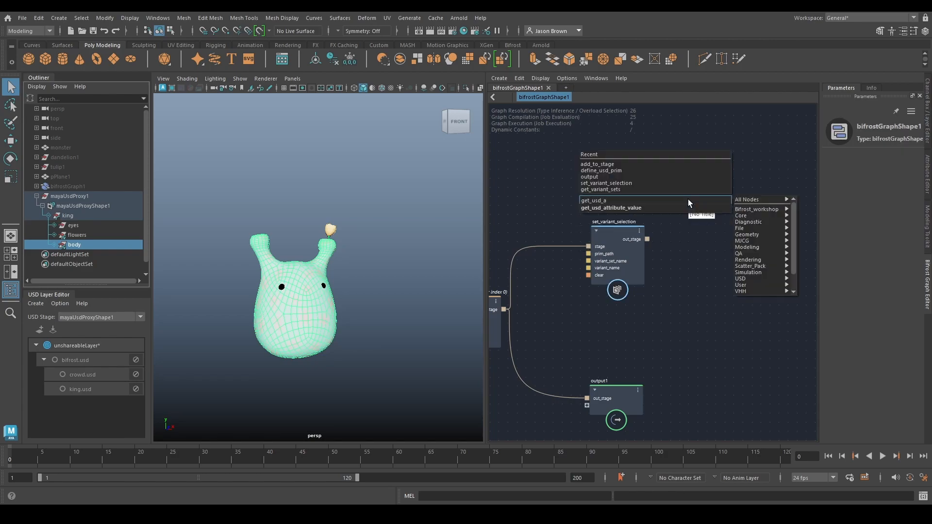
pyautogui.press('Return')
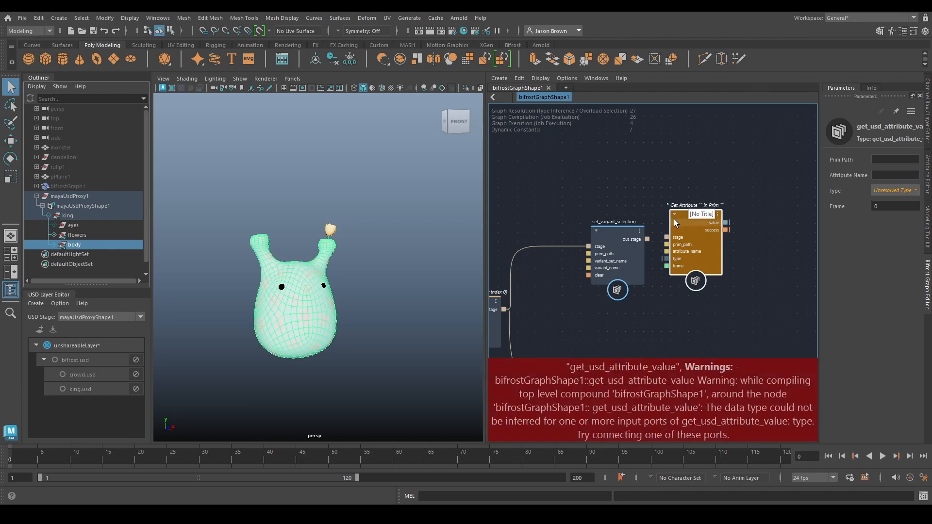
pyautogui.keyDown('alt'); pyautogui.moveTo(736, 178); pyautogui.dragTo(710, 224, button='middle'); pyautogui.keyUp('alt')
pyautogui.moveTo(660, 292); pyautogui.dragTo(652, 229)
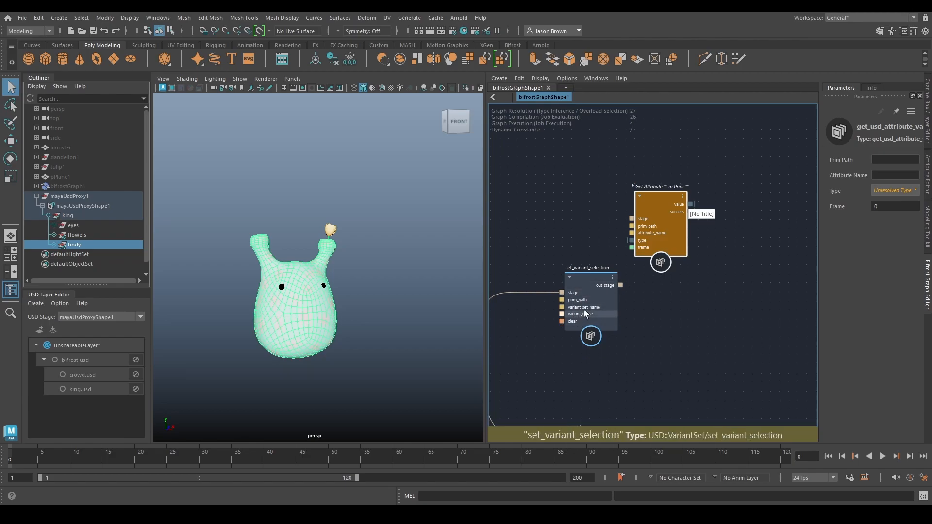
pyautogui.moveTo(585, 308); pyautogui.dragTo(632, 219)
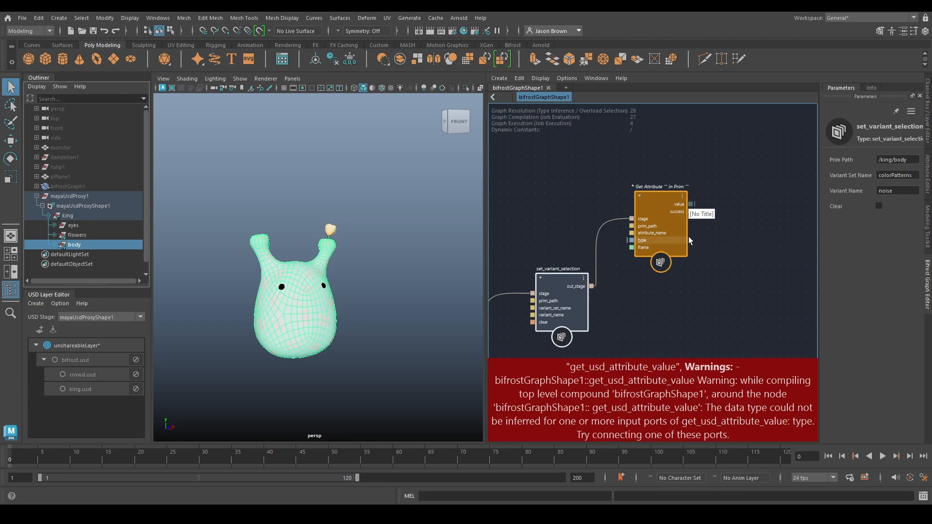
# - Set the get_usd_attribute_value node's type input to an array of three-component 32-bit floating point vectors (Math::float3)
pyautogui.rightClick(636, 239)
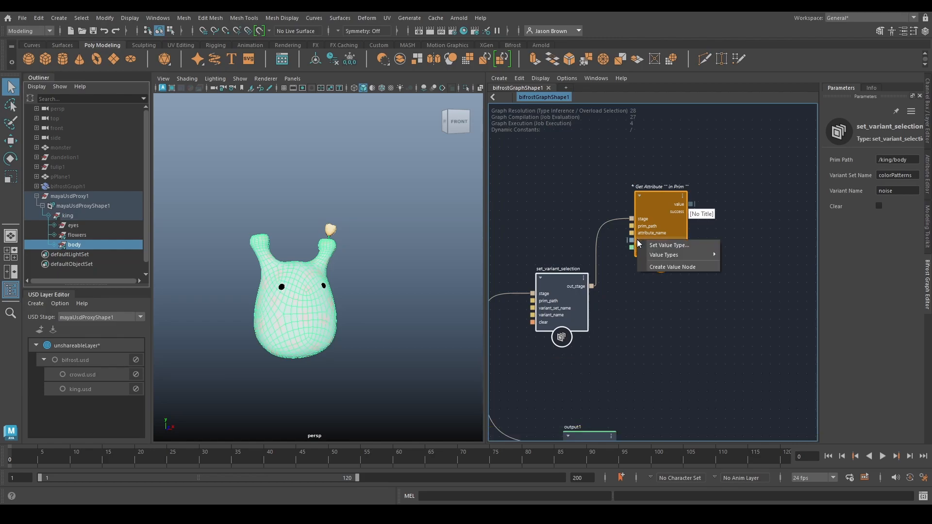
pyautogui.moveTo(681, 255)
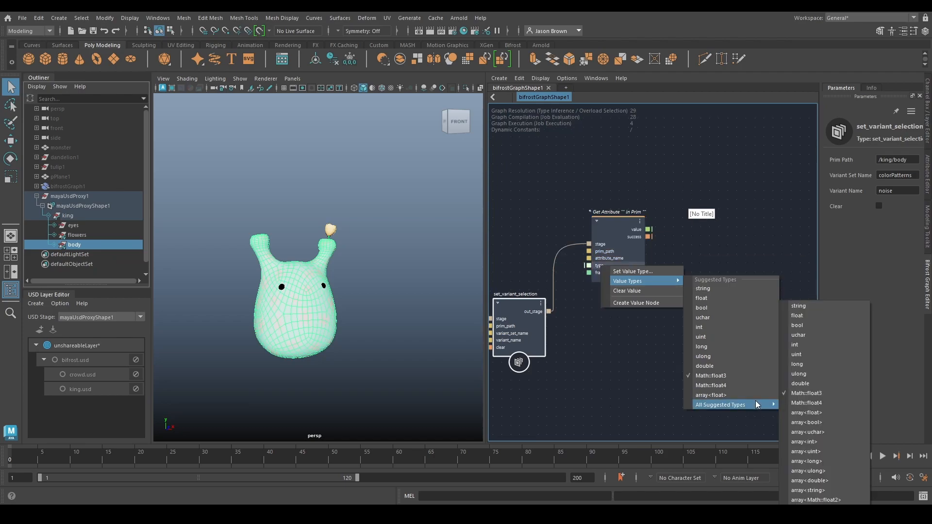
pyautogui.click(597, 267)
pyautogui.rightClick(600, 269)
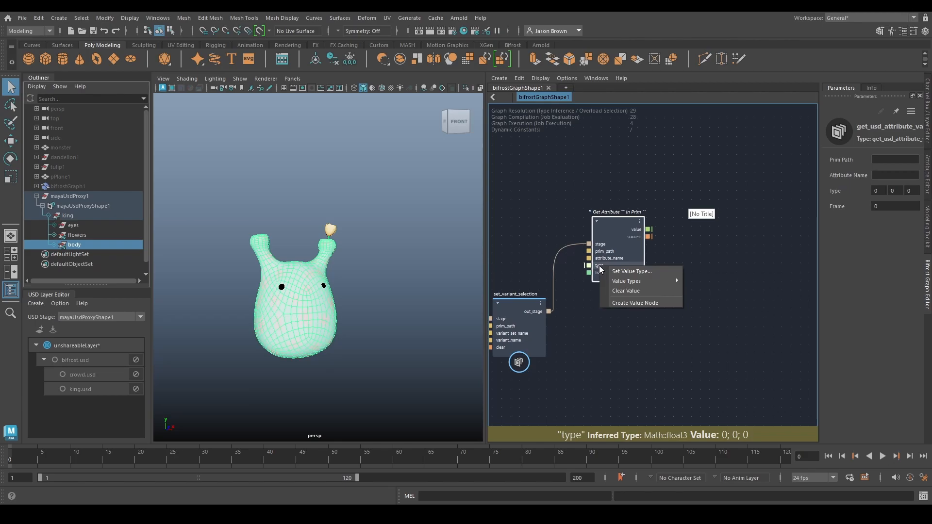
pyautogui.click(631, 271)
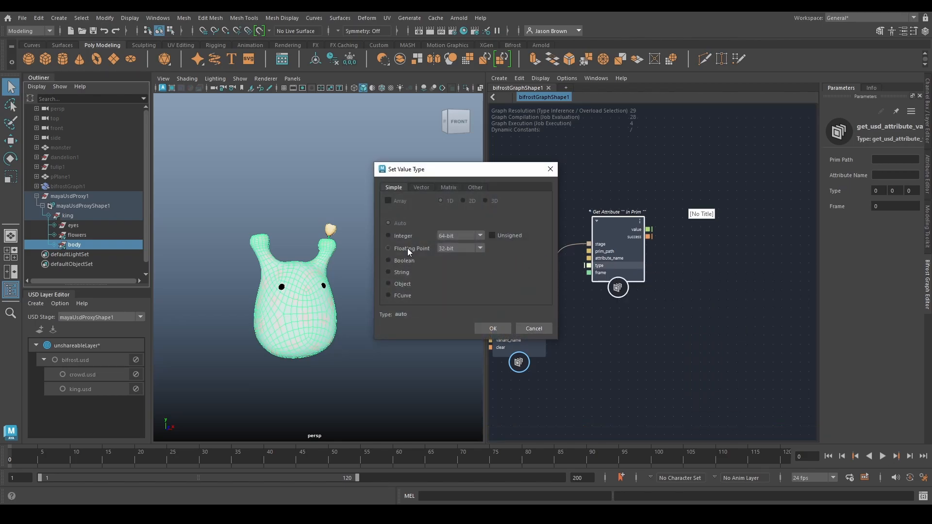
pyautogui.click(421, 187)
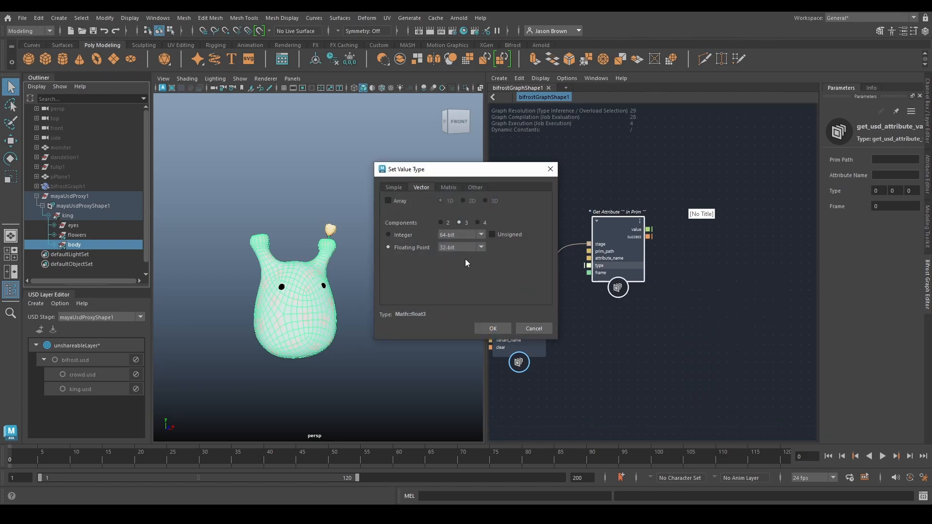
pyautogui.click(391, 202)
pyautogui.click(492, 329)
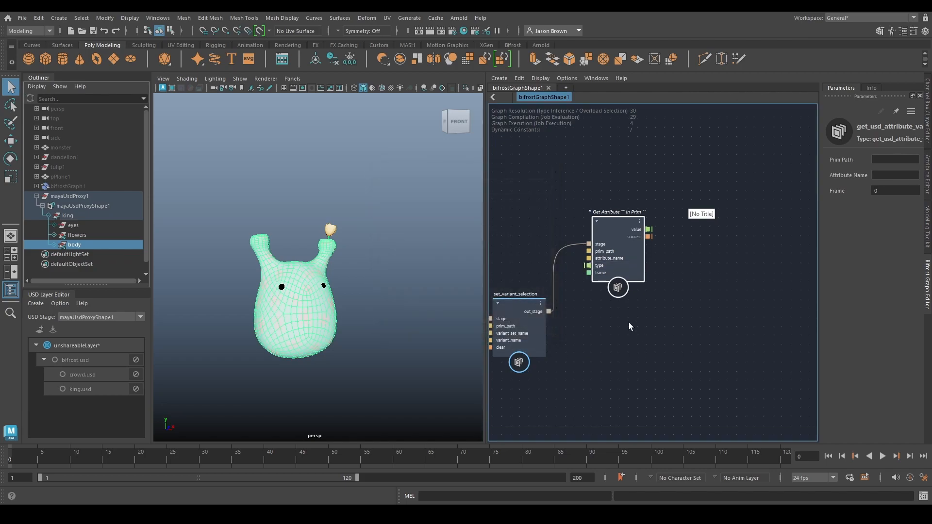
# - Set the get_usd_attribute_value node's prim path to /king/body/noise
pyautogui.click(883, 159)
pyautogui.write('/king/body/nois')
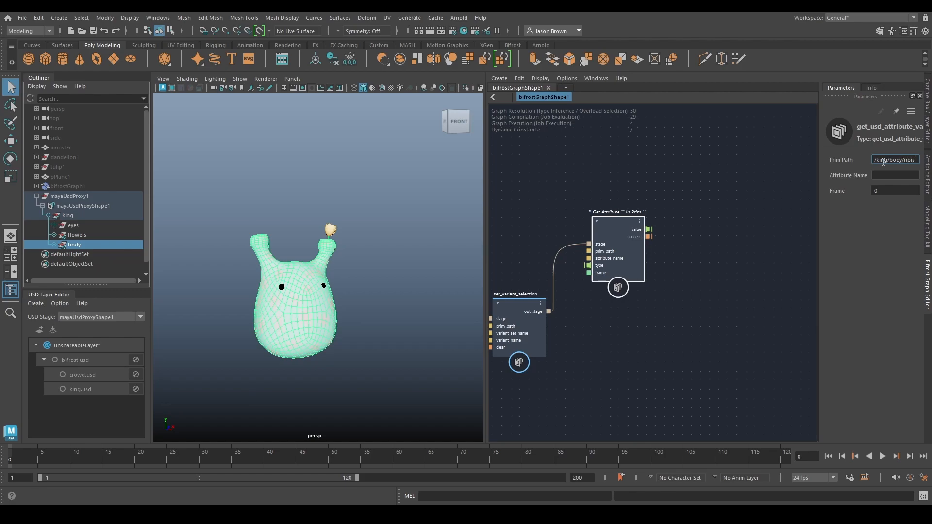
pyautogui.write('e')
pyautogui.press('Return')
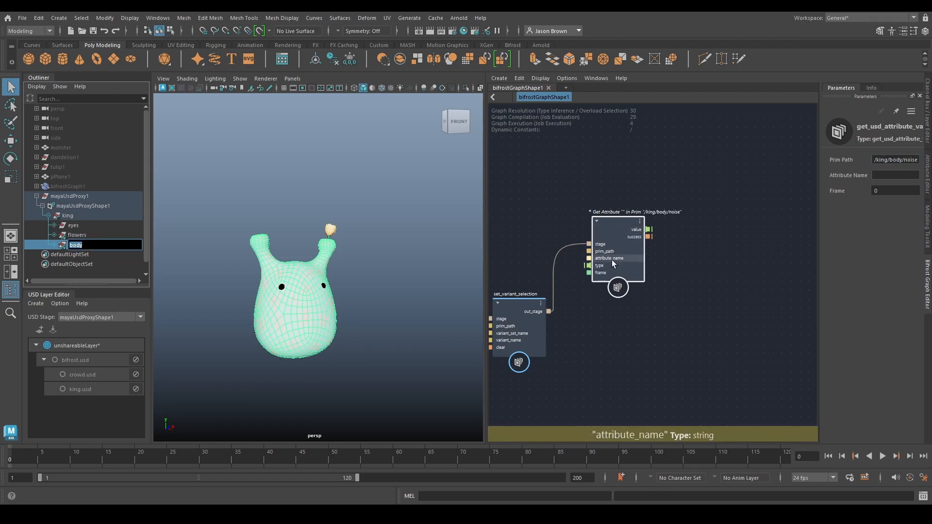
# - Set the get_usd_attribute_value node's attribute name to primvars:displayColor
pyautogui.click(879, 175)
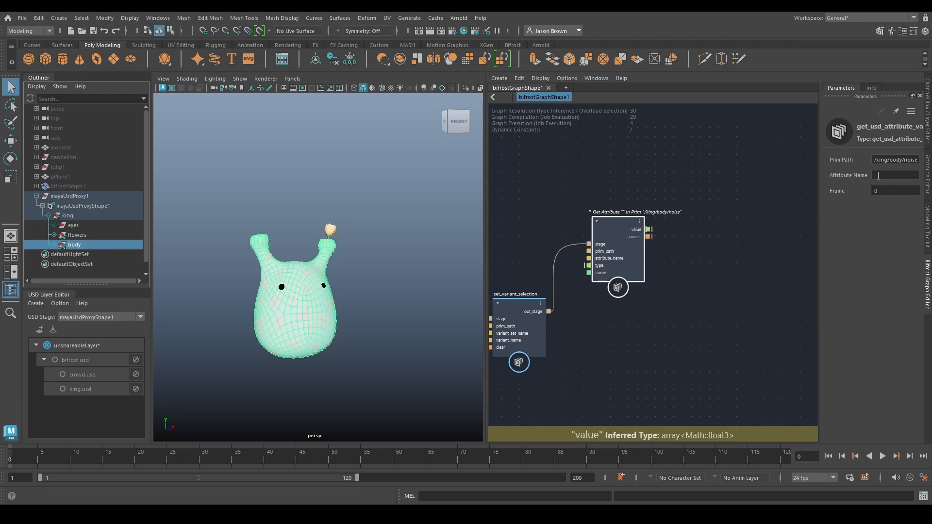
pyautogui.write('primvars/')
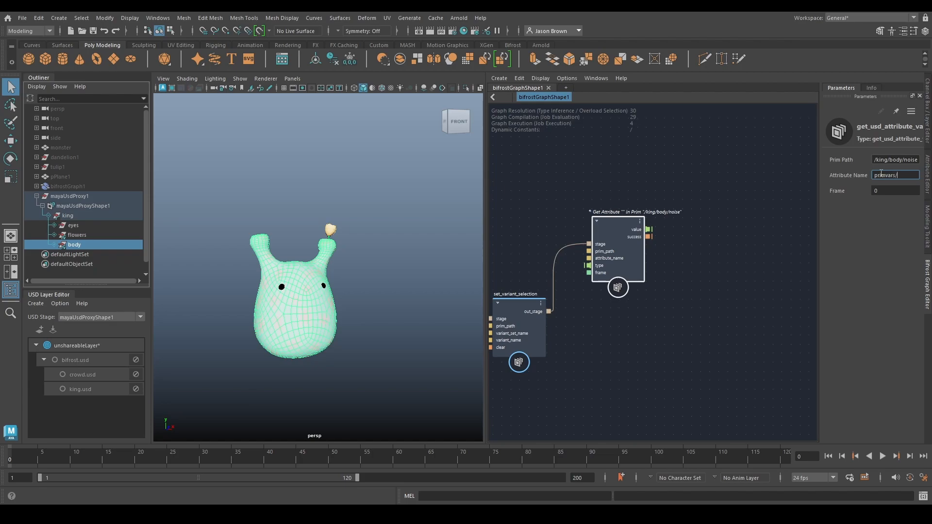
pyautogui.press('BackSpace')
pyautogui.write(':displayColor')
pyautogui.press('Return')
pyautogui.click(614, 345)
pyautogui.keyDown('alt'); pyautogui.moveTo(599, 347); pyautogui.dragTo(677, 320, button='middle'); pyautogui.keyUp('alt')
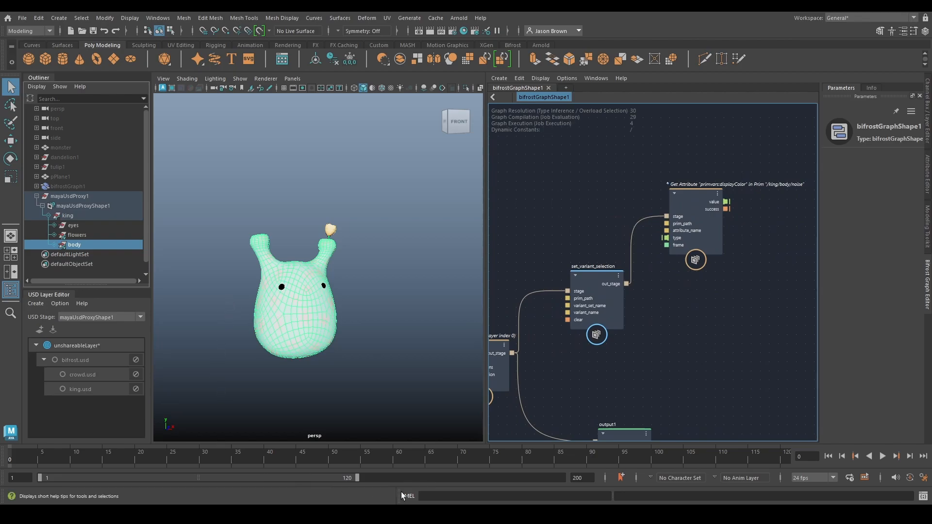
# - Switch to the usd folder in File Explorer and open monster_usd_week8.usda in the text editor
pyautogui.hotkey('alt', 'Tab')
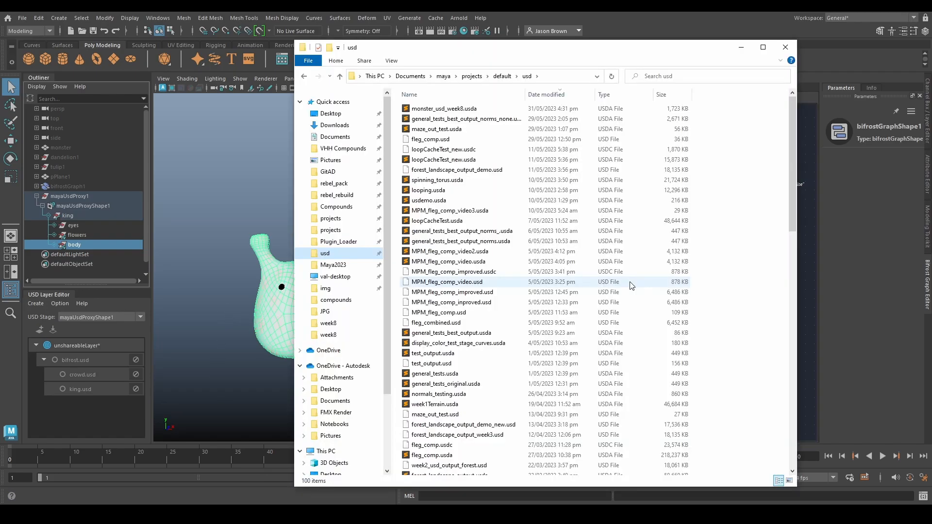
pyautogui.click(447, 111)
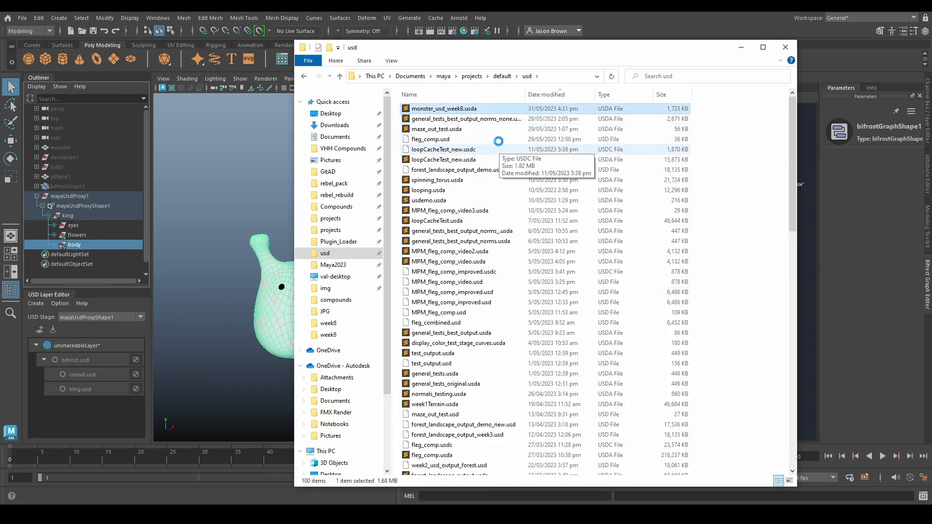
pyautogui.press('Return')
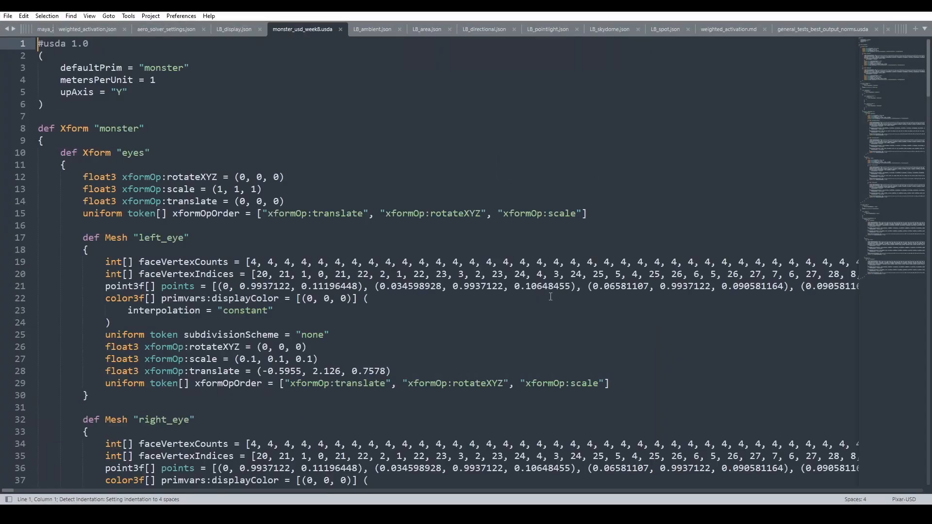
# - Fold the eyes and flowers definitions inside the monster Xform to expose the body definition
pyautogui.click(30, 140)
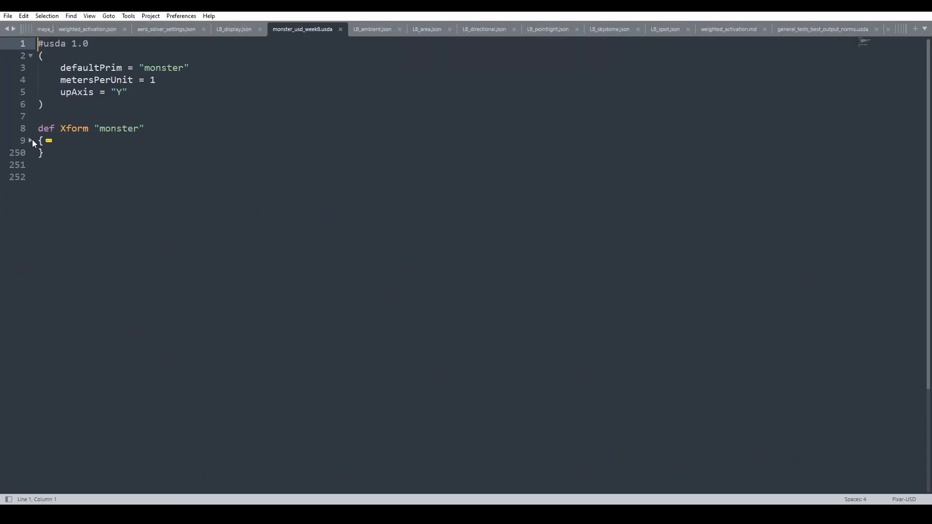
pyautogui.click(31, 140)
pyautogui.click(29, 164)
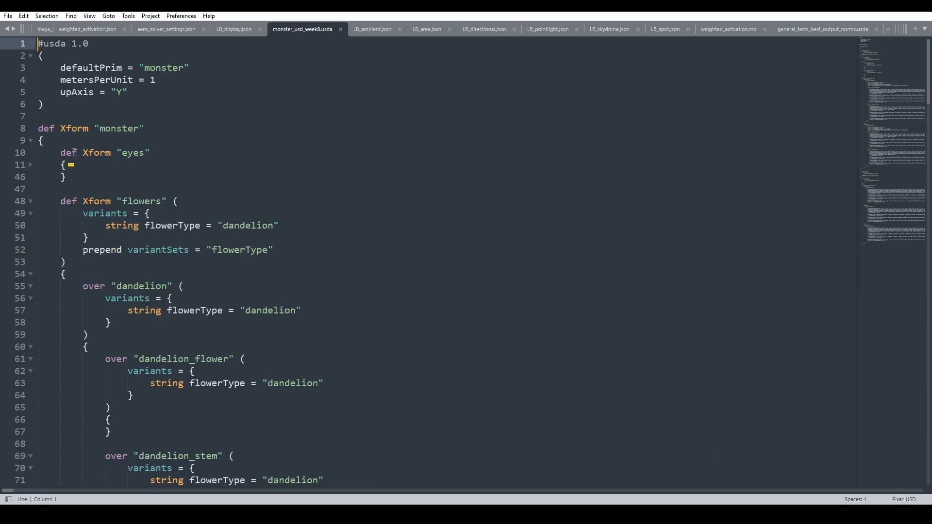
pyautogui.click(30, 201)
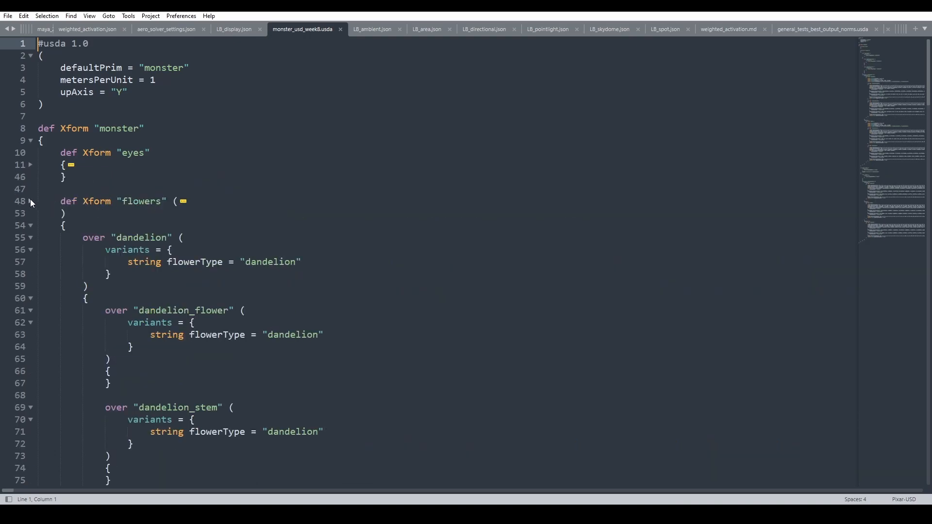
pyautogui.click(30, 226)
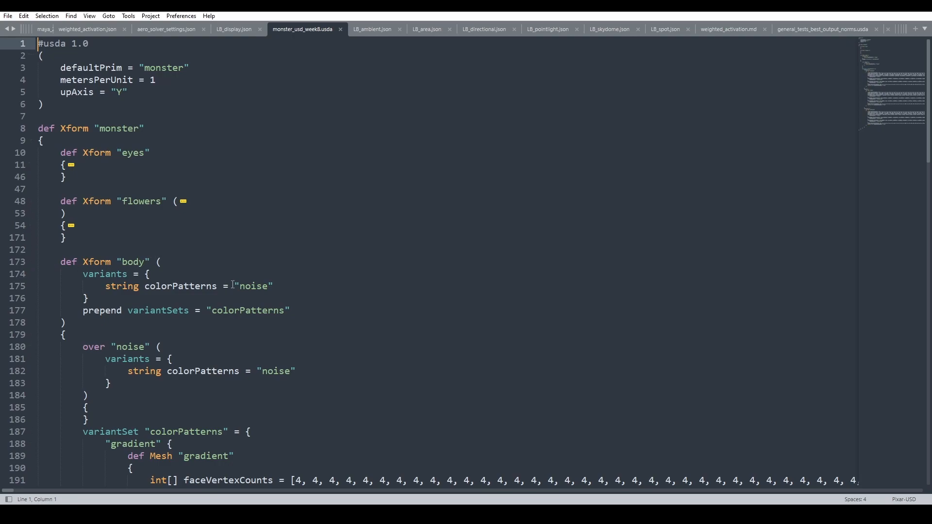
# - Examine the body Xform's colorPatterns variant selection and its prepended variantSets entry
pyautogui.scroll(-2, 250, 318)
pyautogui.scroll(1, 189, 302)
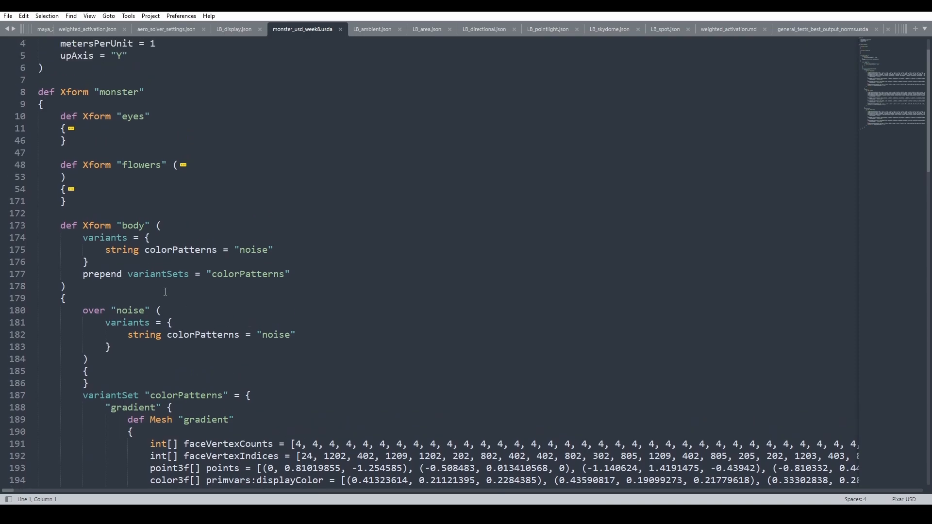
pyautogui.moveTo(100, 250); pyautogui.dragTo(293, 253)
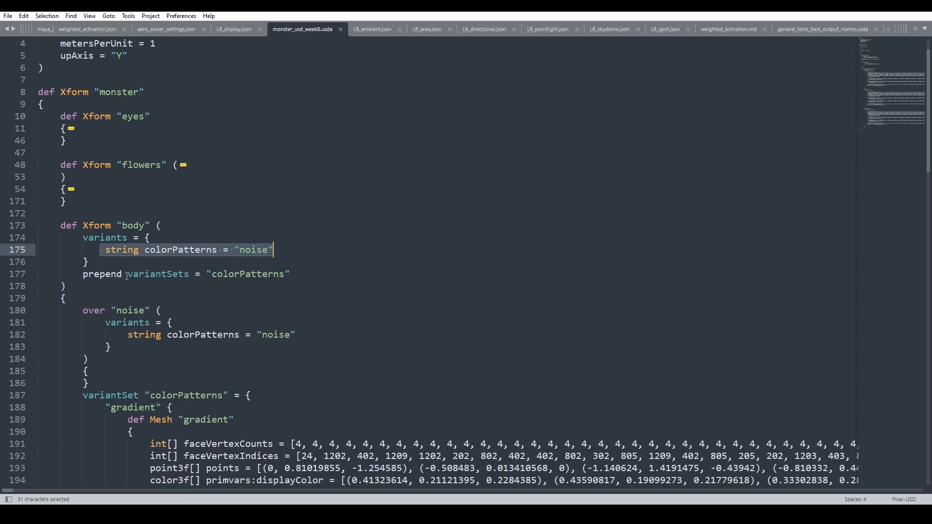
pyautogui.moveTo(291, 275); pyautogui.dragTo(122, 275)
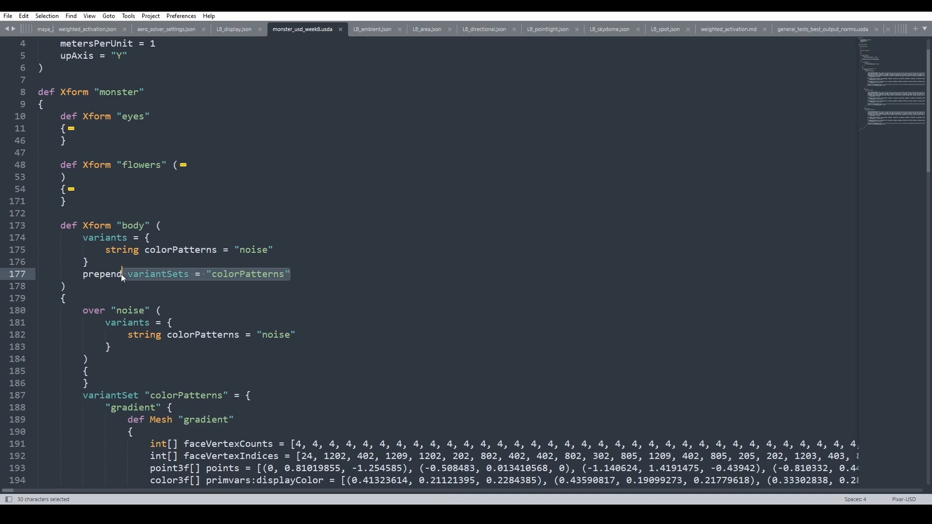
# - Examine the gradient, noise and polka_dot meshes in the colorPatterns variant set and highlight the noise mesh's display colour attribute name
pyautogui.scroll(-10, 198, 147)
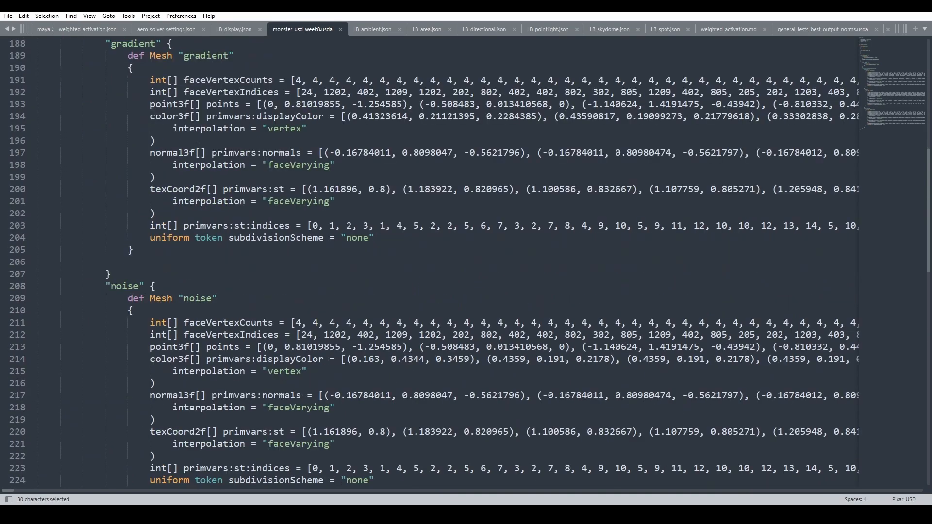
pyautogui.scroll(5, 198, 146)
pyautogui.scroll(-11, 209, 217)
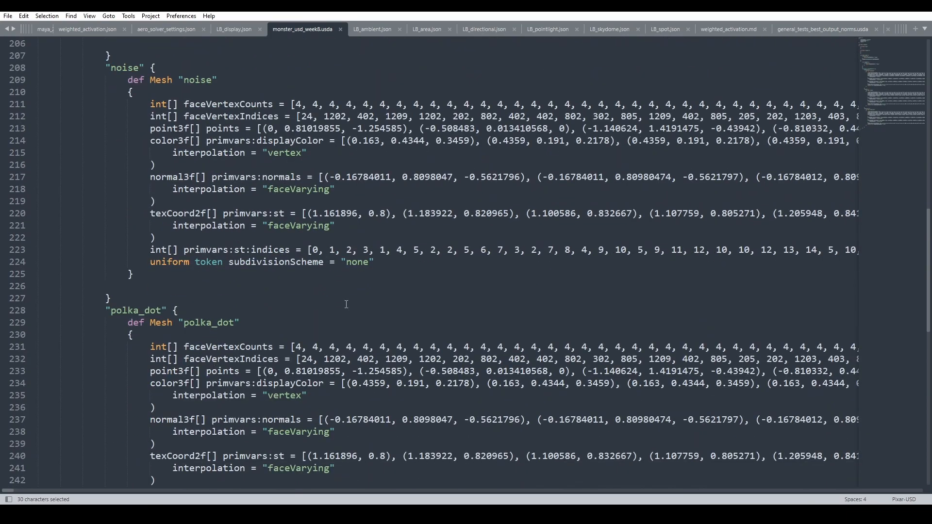
pyautogui.scroll(4, 266, 247)
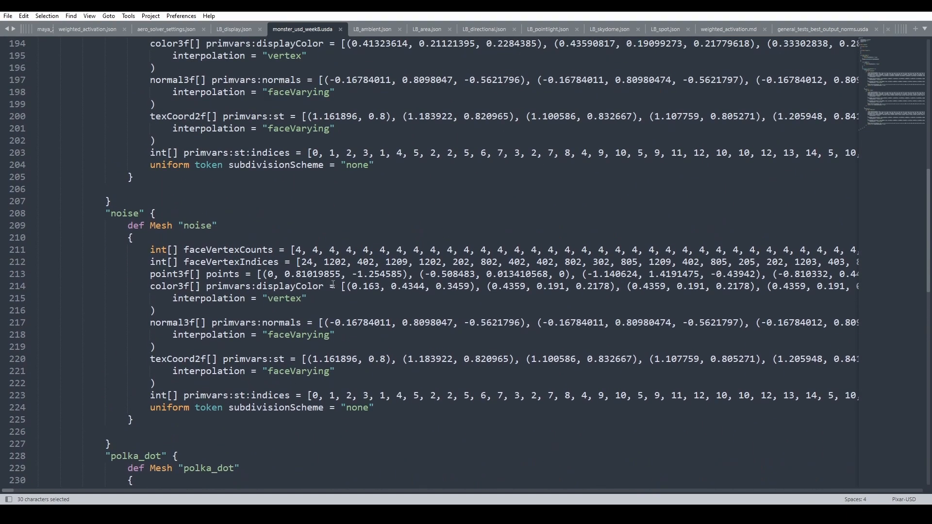
pyautogui.moveTo(325, 287); pyautogui.dragTo(207, 287)
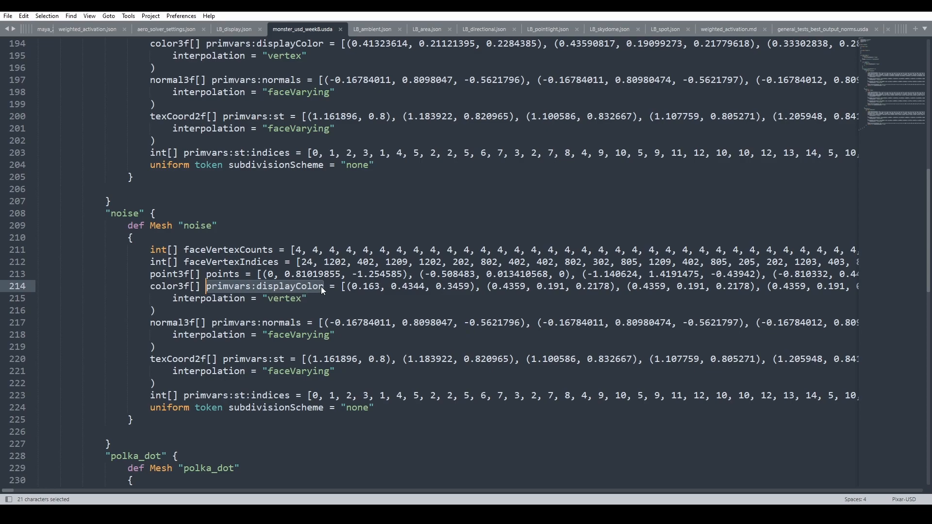
# - Copy primvars:displayColor from the noise mesh, switch back to Maya and paste it as the get_usd_attribute_value node's attribute name
pyautogui.moveTo(323, 287); pyautogui.dragTo(208, 293)
pyautogui.hotkey('ctrl', 'c')
pyautogui.hotkey('alt', 'Tab')
pyautogui.hotkey('alt', 'Tab')
pyautogui.hotkey('alt', 'Tab')
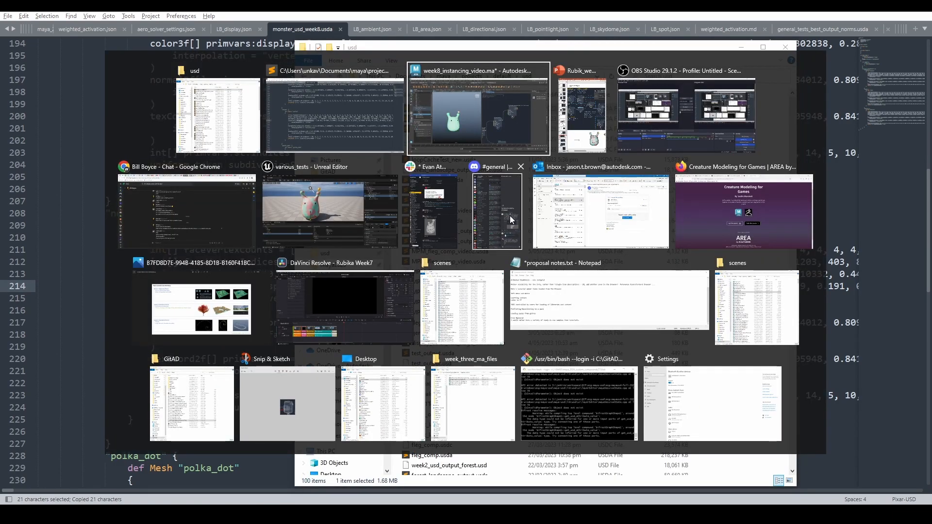
pyautogui.click(701, 222)
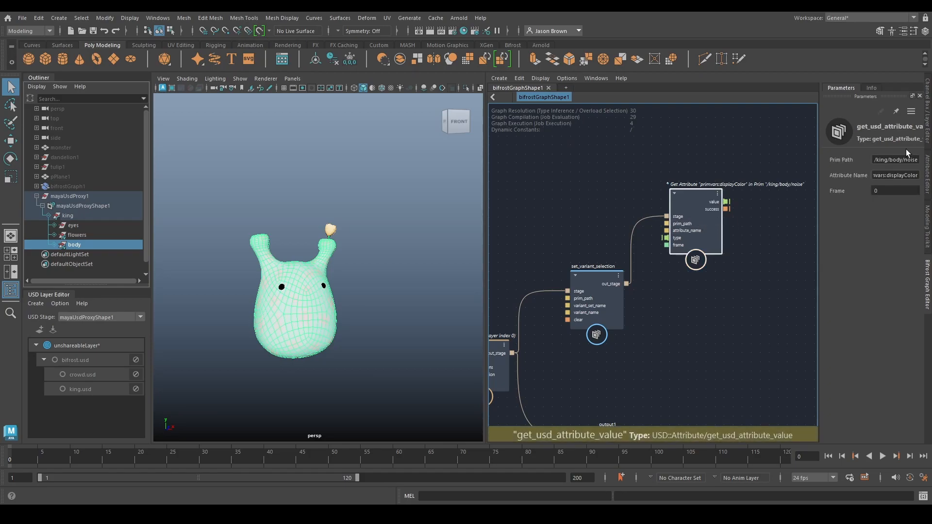
pyautogui.tripleClick(896, 175)
pyautogui.hotkey('ctrl', 'v')
pyautogui.press('Return')
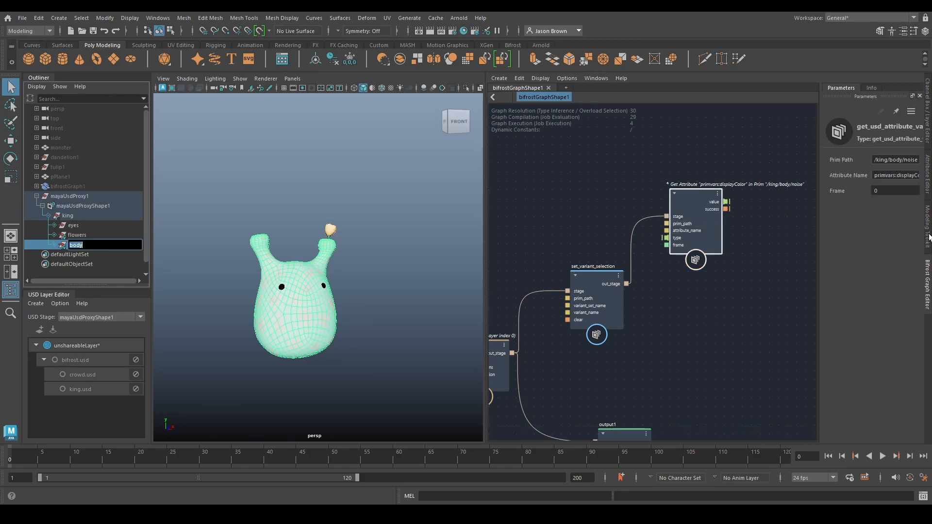
# - Move set_variant_selection up level with get_usd_attribute_value and clear the scene selection
pyautogui.keyDown('alt'); pyautogui.moveTo(694, 317); pyautogui.dragTo(662, 290, button='middle'); pyautogui.keyUp('alt')
pyautogui.moveTo(607, 285); pyautogui.dragTo(609, 217)
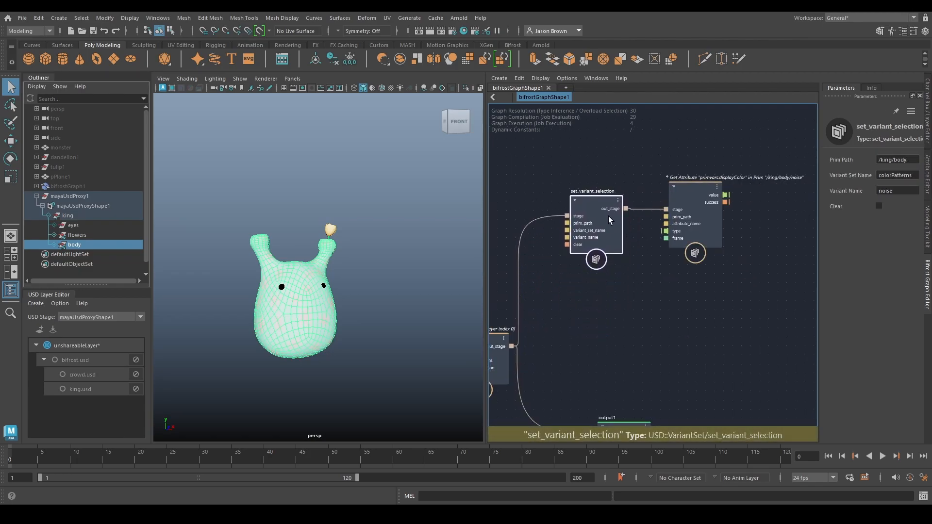
pyautogui.keyDown('alt'); pyautogui.moveTo(607, 235); pyautogui.dragTo(602, 246, button='middle'); pyautogui.keyUp('alt')
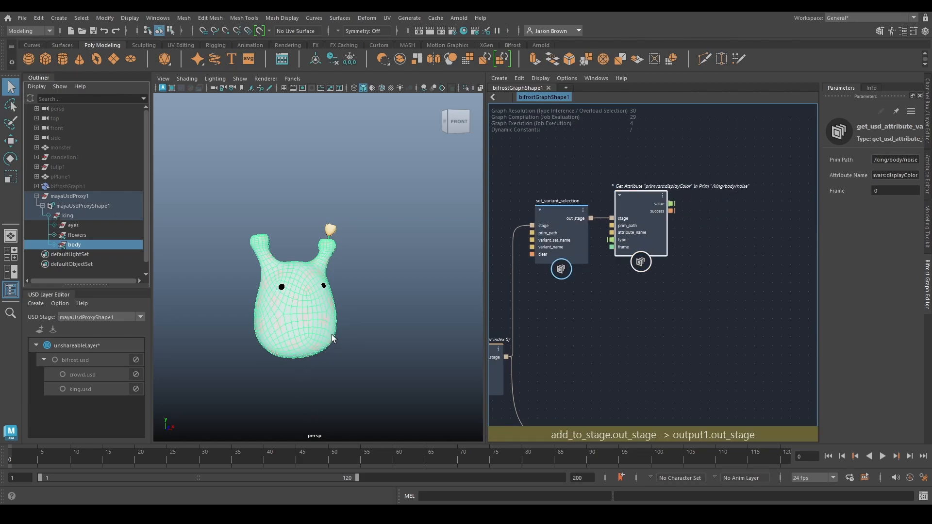
pyautogui.keyDown('alt'); pyautogui.moveTo(295, 324); pyautogui.dragTo(355, 324); pyautogui.keyUp('alt')
pyautogui.click(362, 337)
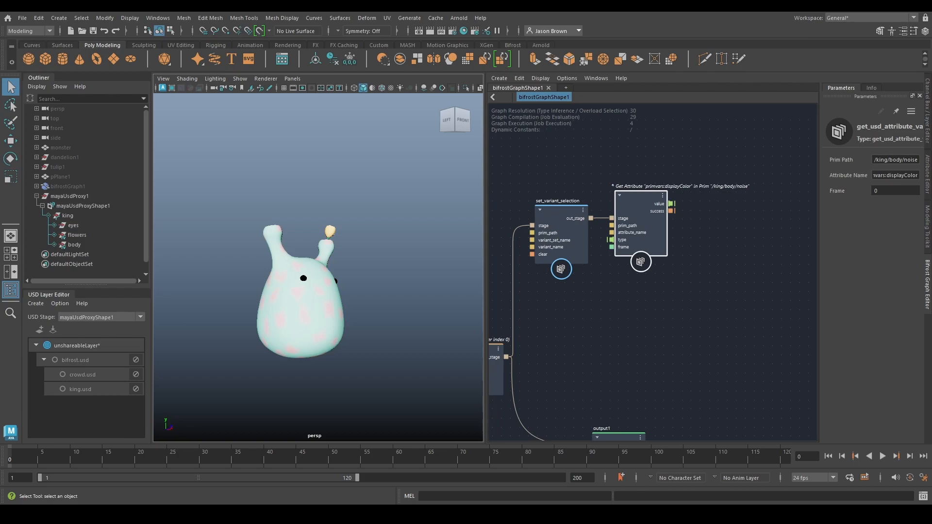
# - Move the output1 node much farther from add_to_stage to free space between them
pyautogui.keyDown('alt'); pyautogui.moveTo(629, 359); pyautogui.dragTo(801, 266, button='middle'); pyautogui.keyUp('alt')
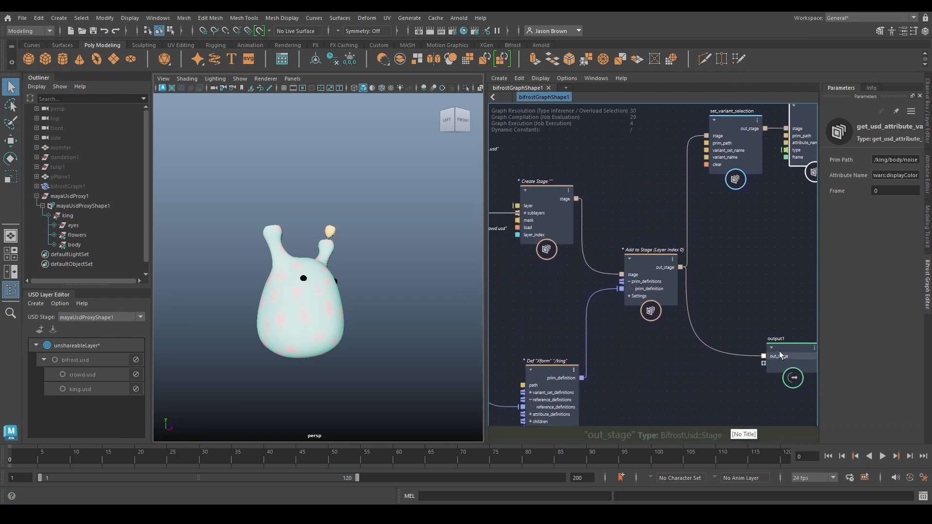
pyautogui.click(792, 378)
pyautogui.keyDown('alt'); pyautogui.moveTo(766, 379); pyautogui.dragTo(647, 381, button='middle'); pyautogui.keyUp('alt')
pyautogui.moveTo(655, 367); pyautogui.dragTo(828, 371)
# - Add a read_usd_meshes node fed by add_to_stage's out_stage and place it just beside that node
pyautogui.moveTo(562, 269); pyautogui.dragTo(613, 283)
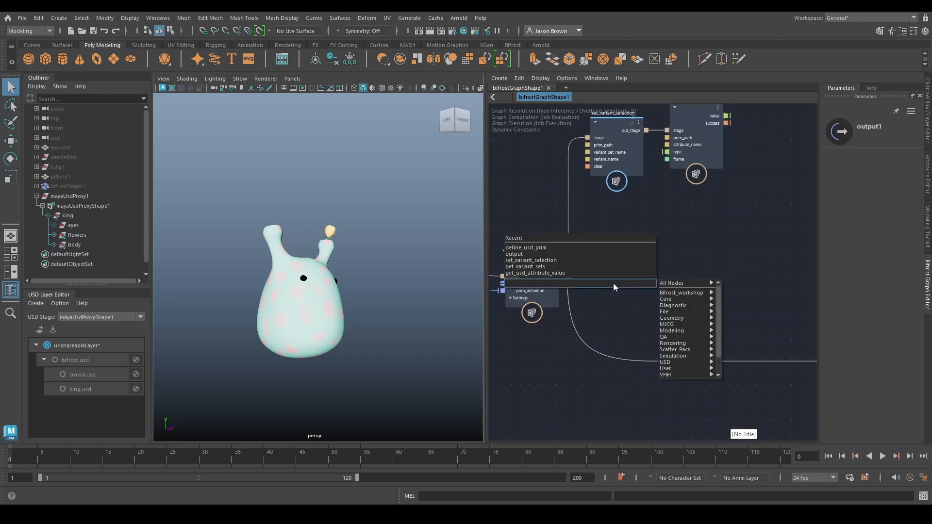
pyautogui.write('read_usd')
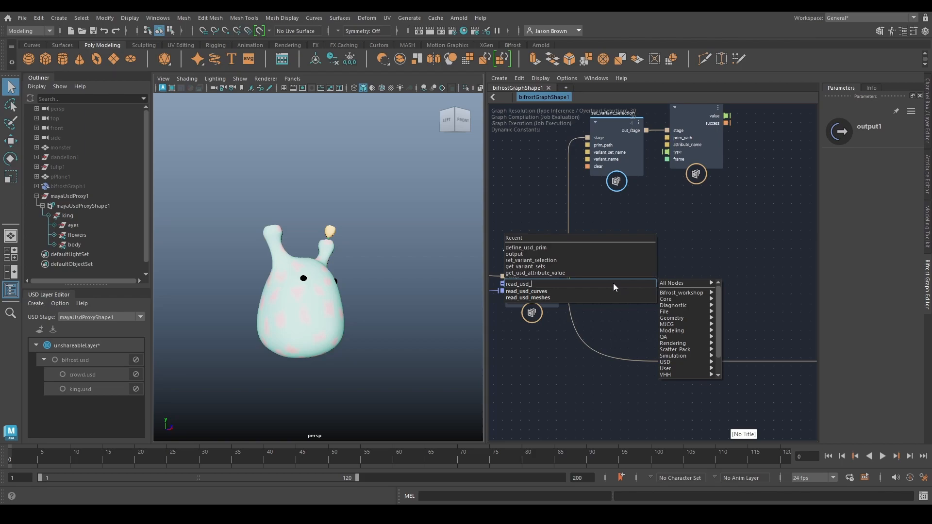
pyautogui.write('_meshes')
pyautogui.press('Down')
pyautogui.press('Return')
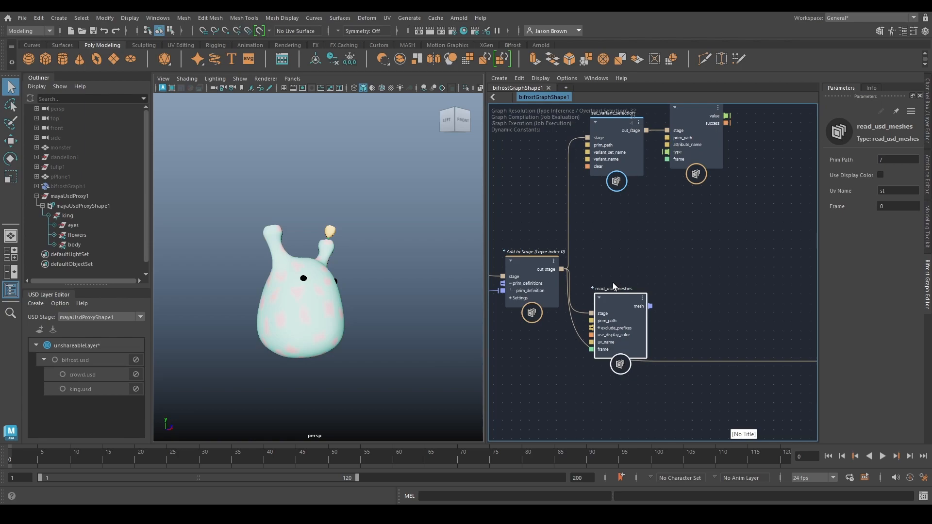
pyautogui.moveTo(613, 286); pyautogui.dragTo(623, 277)
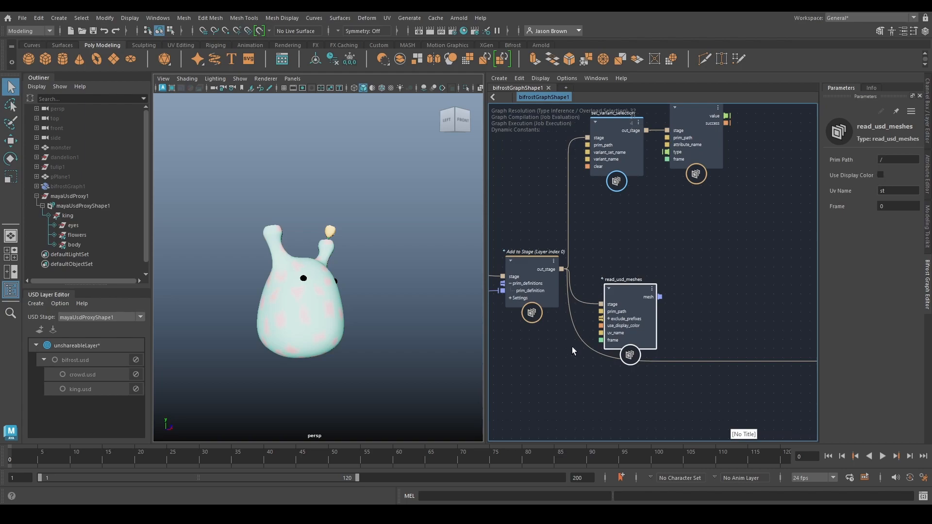
pyautogui.moveTo(621, 301); pyautogui.dragTo(625, 300)
# - Set the read_usd_meshes node's prim path to /king\body and nudge the node upward
pyautogui.click(900, 159)
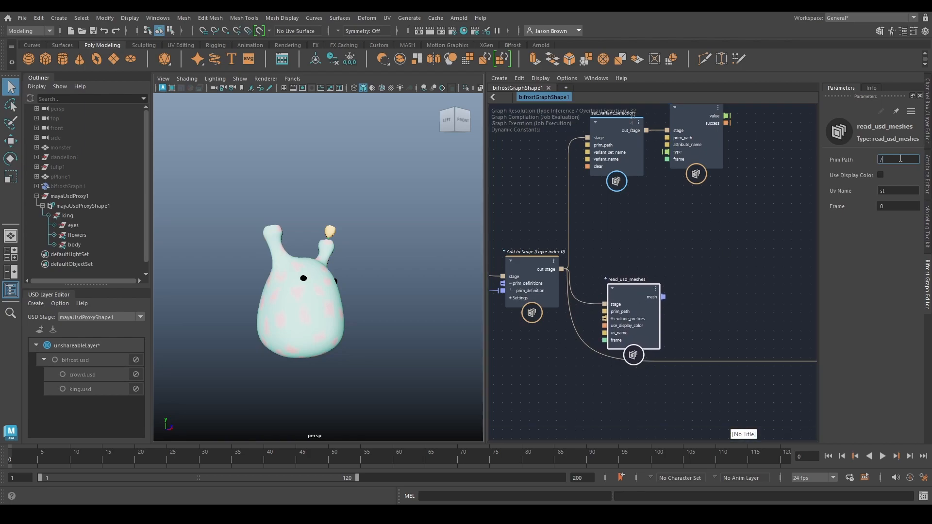
pyautogui.write('king\\body')
pyautogui.moveTo(628, 290); pyautogui.dragTo(630, 275)
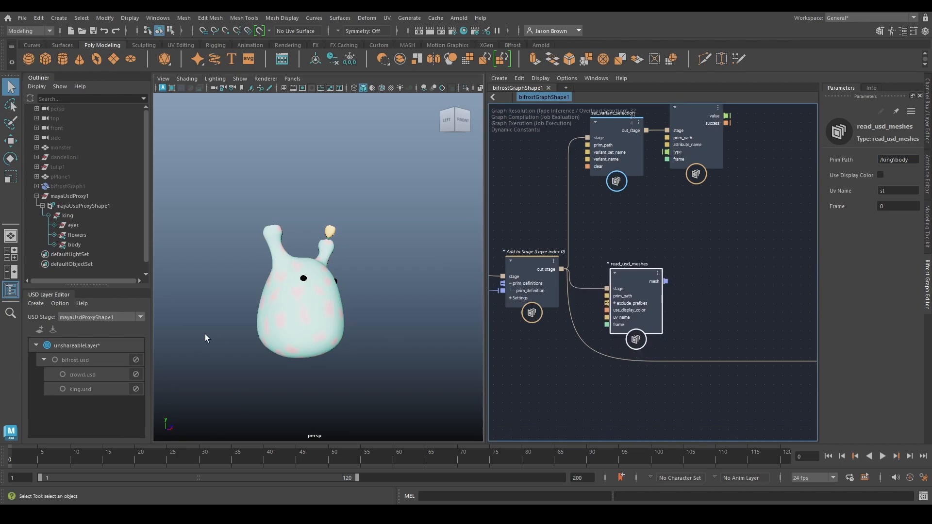
# - Hide the mayaUsdProxy1 object in the scene
pyautogui.click(60, 197)
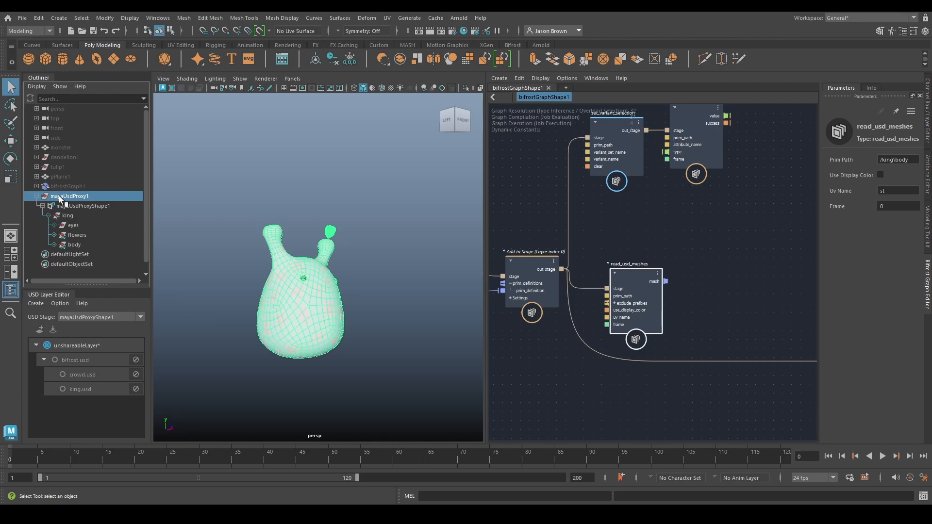
pyautogui.press('h')
# - Add a terminal node beside read_usd_meshes and connect the mesh output to its diagnostic input
pyautogui.click(706, 265)
pyautogui.press('Tab')
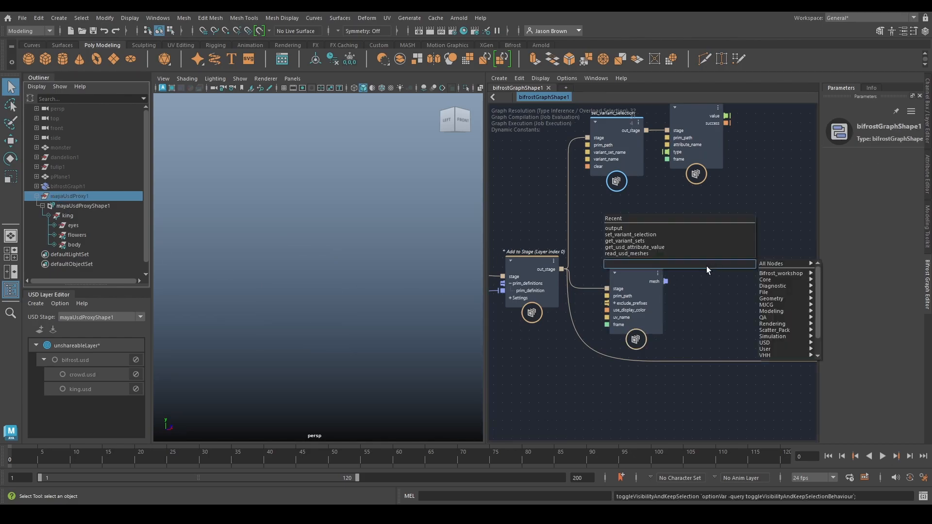
pyautogui.write('terminal')
pyautogui.press('Return')
pyautogui.moveTo(666, 281); pyautogui.dragTo(721, 295)
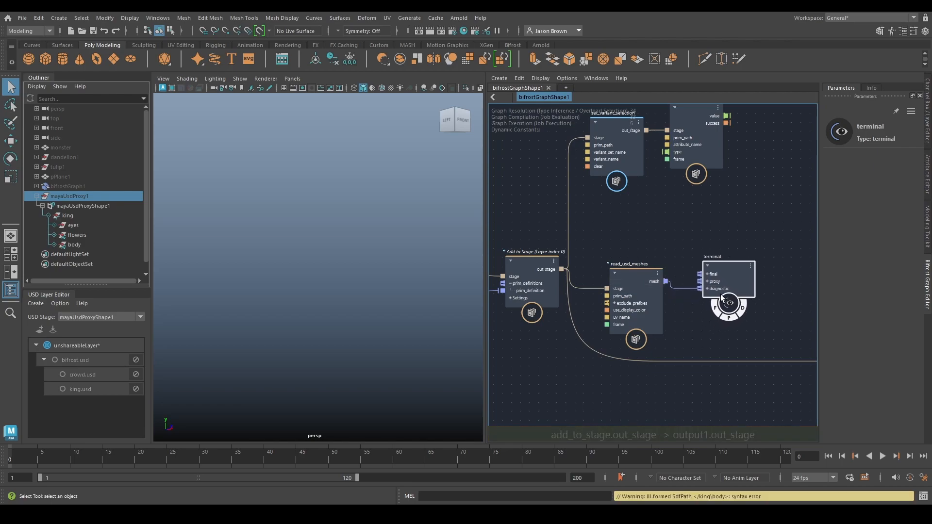
# - Correct the read_usd_meshes node's prim path to /king/body
pyautogui.click(653, 313)
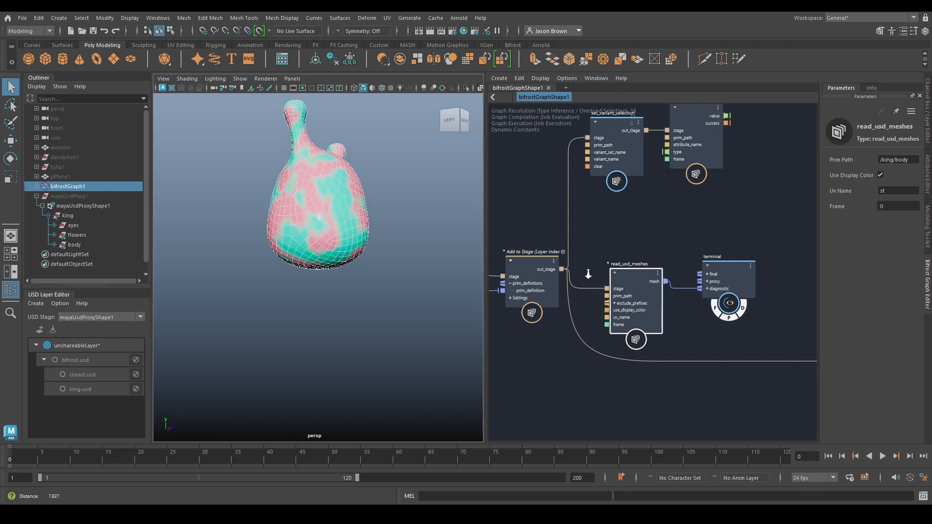
pyautogui.scroll(3, 318, 262)
pyautogui.keyDown('alt'); pyautogui.moveTo(318, 263); pyautogui.dragTo(298, 260); pyautogui.keyUp('alt')
pyautogui.keyDown('alt'); pyautogui.moveTo(340, 252); pyautogui.dragTo(347, 318, button='middle'); pyautogui.keyUp('alt')
pyautogui.keyDown('alt'); pyautogui.moveTo(347, 318); pyautogui.dragTo(360, 323); pyautogui.keyUp('alt')
# - Feed the mesh output into a first_in_array node and connect its first output to the terminal's diagnostic mesh port
pyautogui.moveTo(635, 293); pyautogui.dragTo(634, 278)
pyautogui.moveTo(721, 275); pyautogui.dragTo(767, 259)
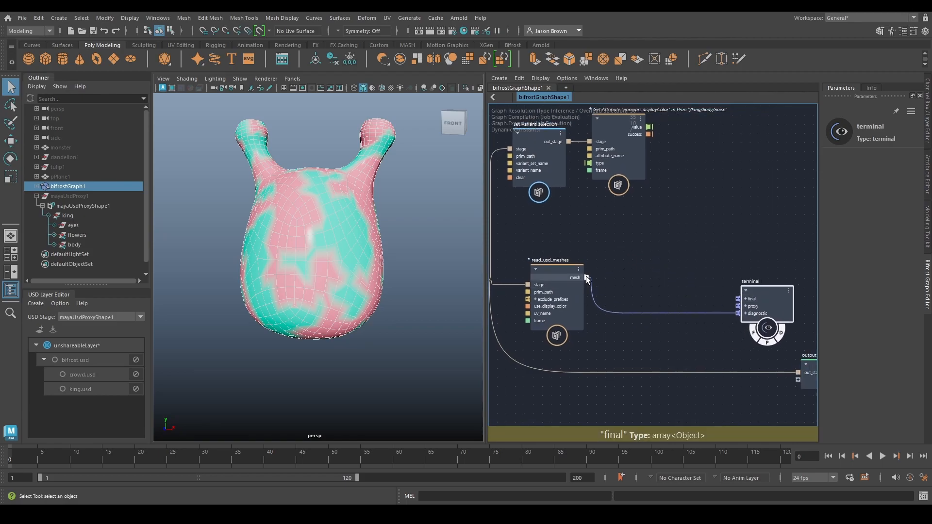
pyautogui.moveTo(587, 279); pyautogui.dragTo(645, 279)
pyautogui.write('first')
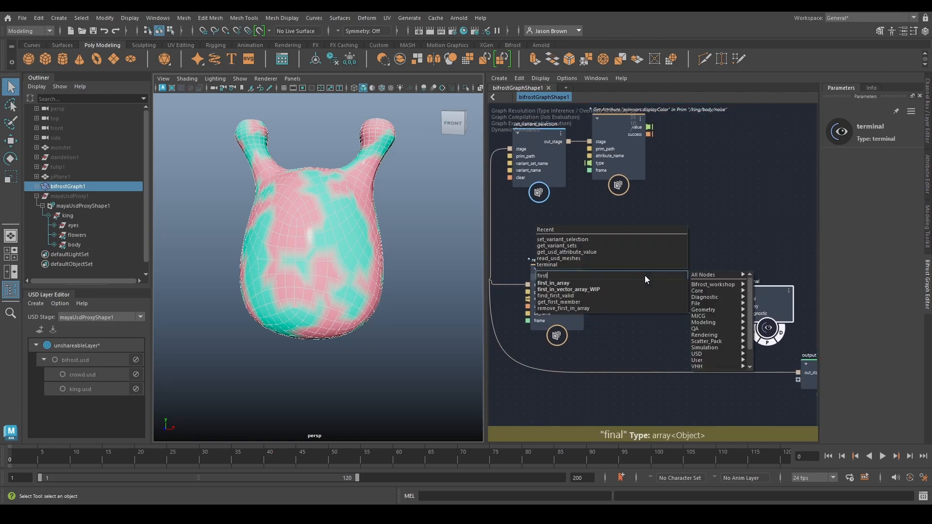
pyautogui.press('Return')
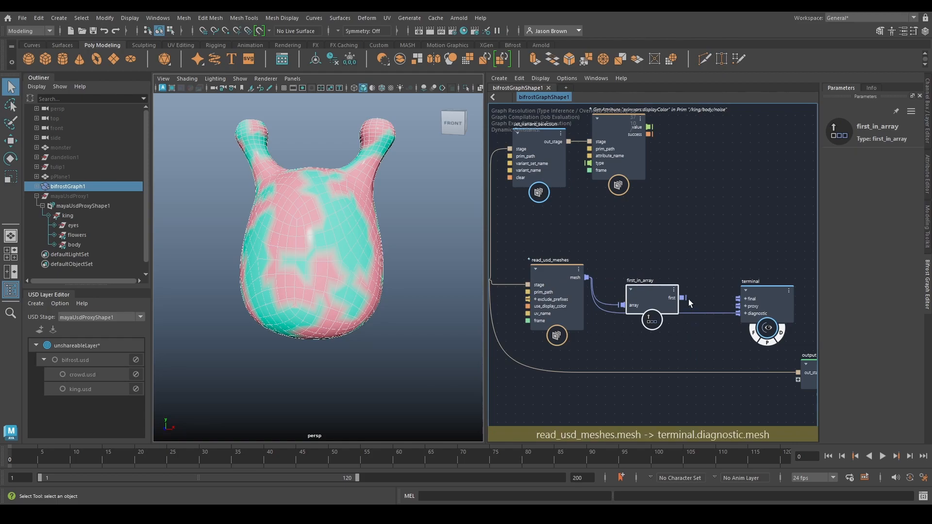
pyautogui.moveTo(682, 298); pyautogui.dragTo(747, 314)
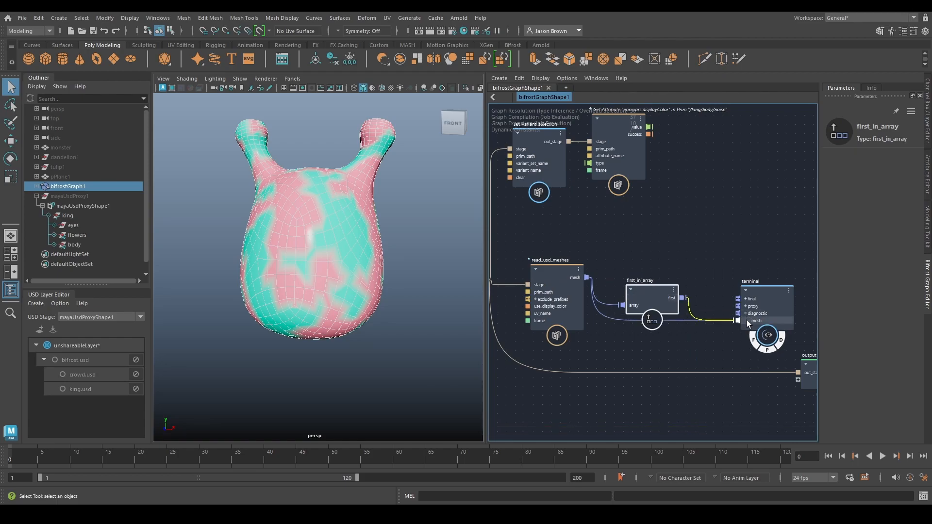
# - Inspect the mesh's geometry properties with a watchpoint on the connection between first_in_array and terminal
pyautogui.rightClick(698, 323)
pyautogui.click(718, 354)
pyautogui.moveTo(714, 357); pyautogui.dragTo(594, 247, button='middle')
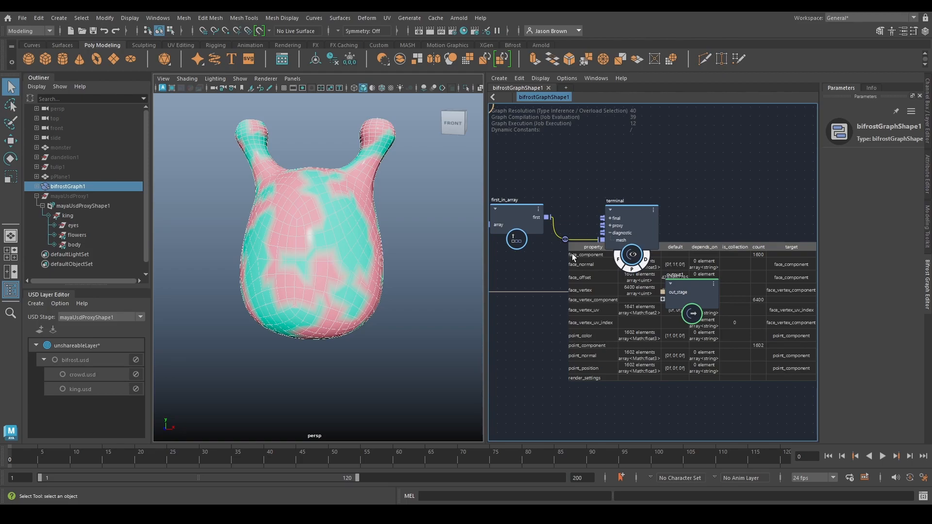
pyautogui.moveTo(573, 275); pyautogui.dragTo(692, 348, button='middle')
# - Move the terminal node farther away and shift read_usd_meshes and first_in_array aside to make room between them
pyautogui.moveTo(751, 302); pyautogui.dragTo(832, 278)
pyautogui.moveTo(539, 271); pyautogui.dragTo(560, 284, button='middle')
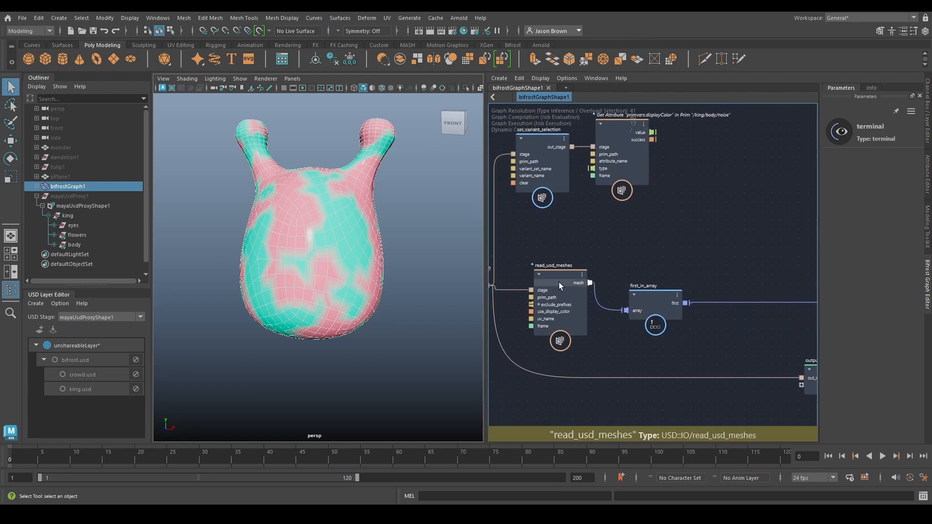
pyautogui.click(560, 284)
pyautogui.moveTo(554, 282); pyautogui.dragTo(544, 281)
pyautogui.moveTo(661, 300); pyautogui.dragTo(634, 300)
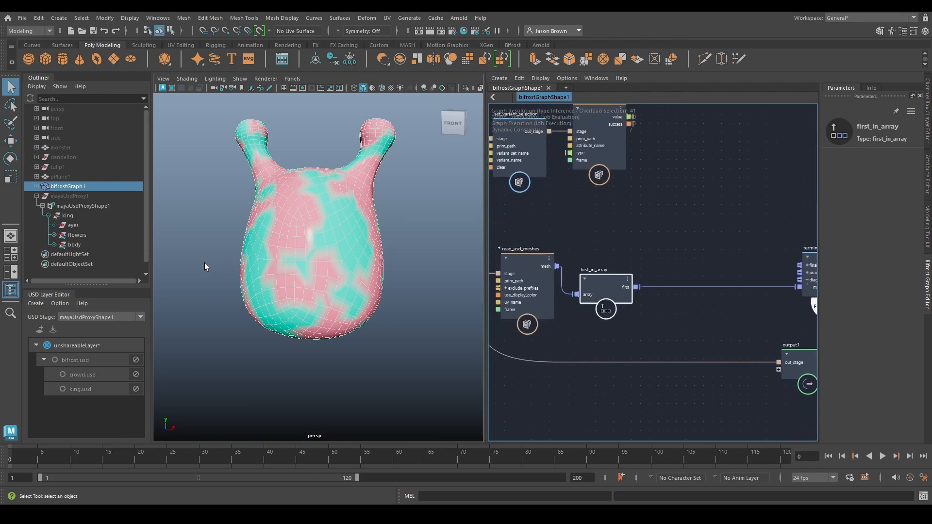
pyautogui.scroll(-2, 647, 204)
pyautogui.keyDown('alt'); pyautogui.moveTo(674, 181); pyautogui.dragTo(683, 254, button='middle'); pyautogui.keyUp('alt')
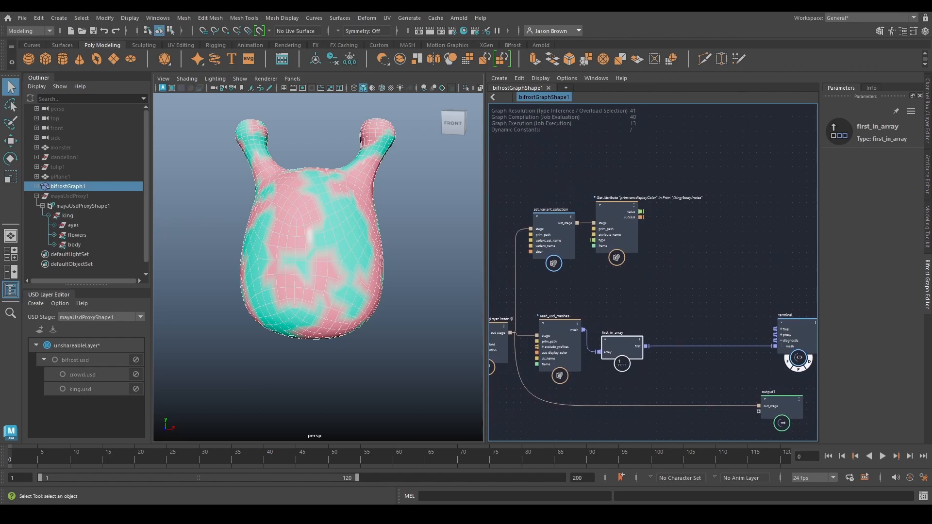
pyautogui.keyDown('alt'); pyautogui.moveTo(704, 223); pyautogui.dragTo(659, 236, button='middle'); pyautogui.keyUp('alt')
pyautogui.click(612, 256)
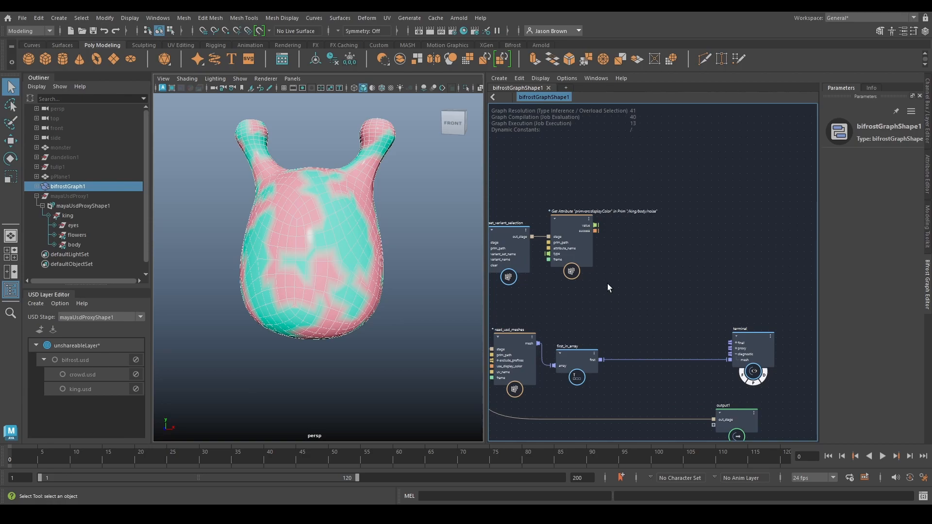
pyautogui.press('Tab')
pyautogui.write('as')
pyautogui.press('Escape')
# - Move the terminal node away, then add a compound node fed by first_in_array's first output and place it above that connection
pyautogui.scroll(2, 646, 327)
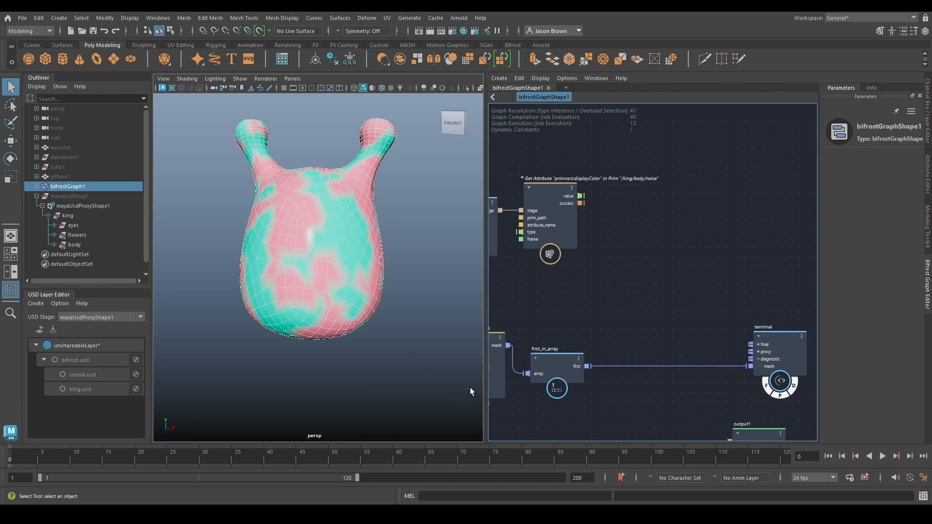
pyautogui.moveTo(767, 335); pyautogui.dragTo(861, 348)
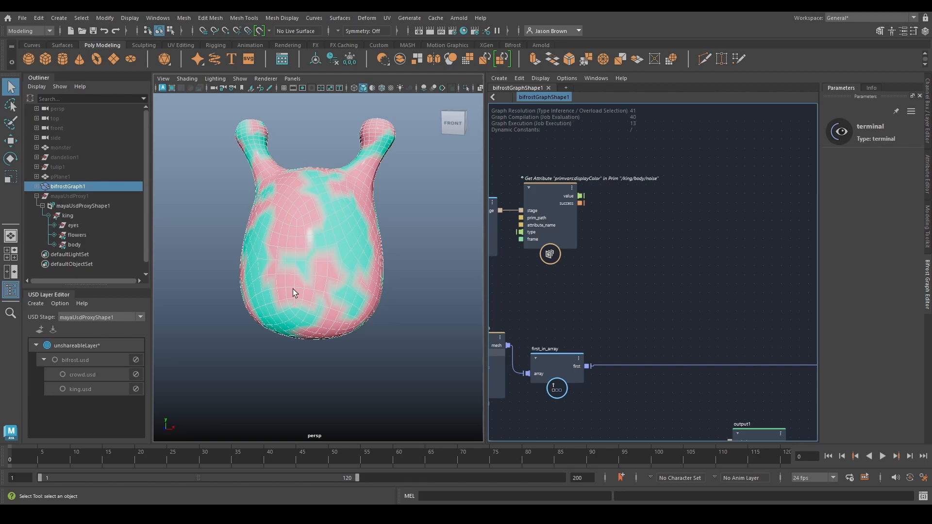
pyautogui.keyDown('alt'); pyautogui.moveTo(568, 302); pyautogui.dragTo(570, 293, button='middle'); pyautogui.keyUp('alt')
pyautogui.moveTo(589, 357); pyautogui.dragTo(631, 306)
pyautogui.write('compoun')
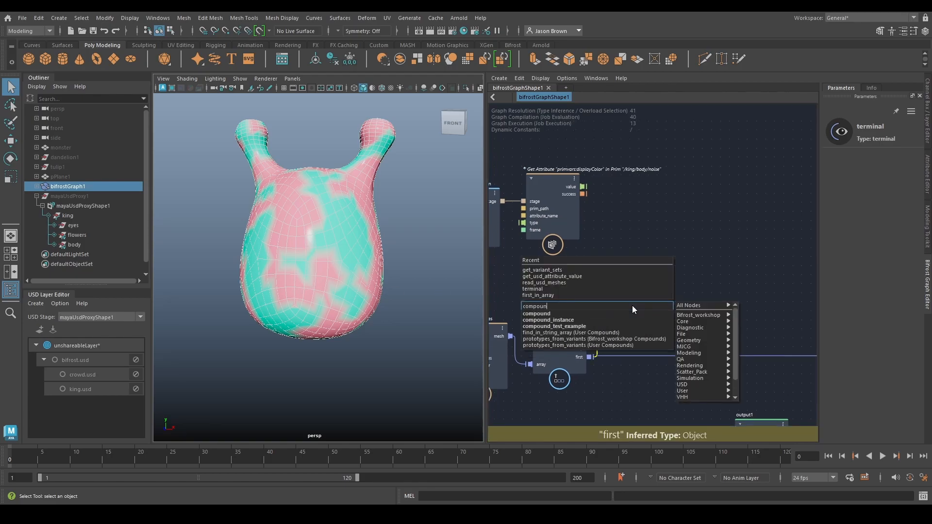
pyautogui.press('Down')
pyautogui.press('Return')
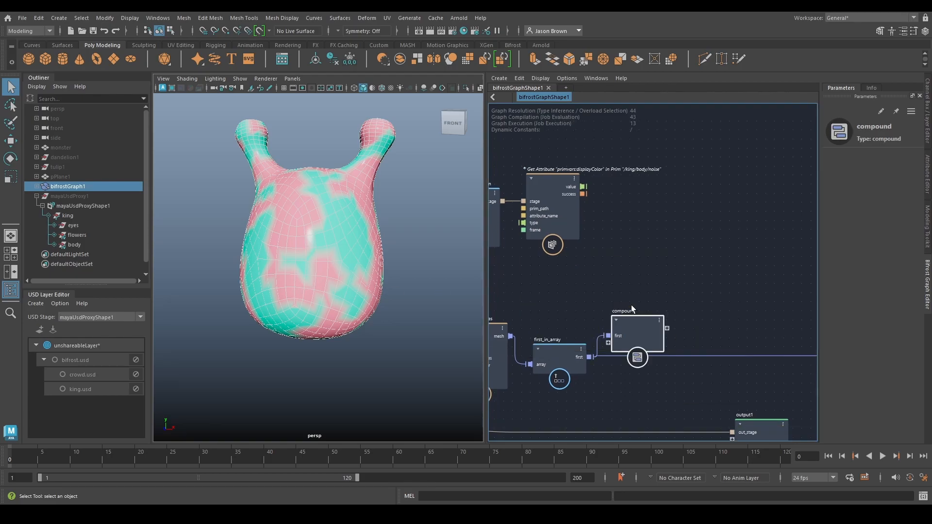
pyautogui.moveTo(630, 329); pyautogui.dragTo(634, 303)
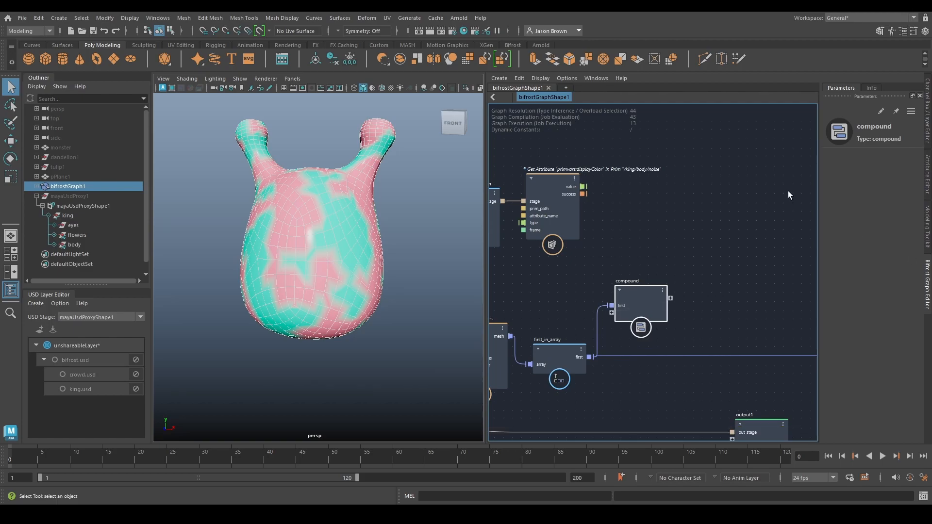
# - Inside the compound, add a get_geo_property node and connect the first input to its geometry port
pyautogui.moveTo(717, 271); pyautogui.dragTo(716, 256, button='middle')
pyautogui.doubleClick(634, 272)
pyautogui.press('Tab')
pyautogui.write('get_geo')
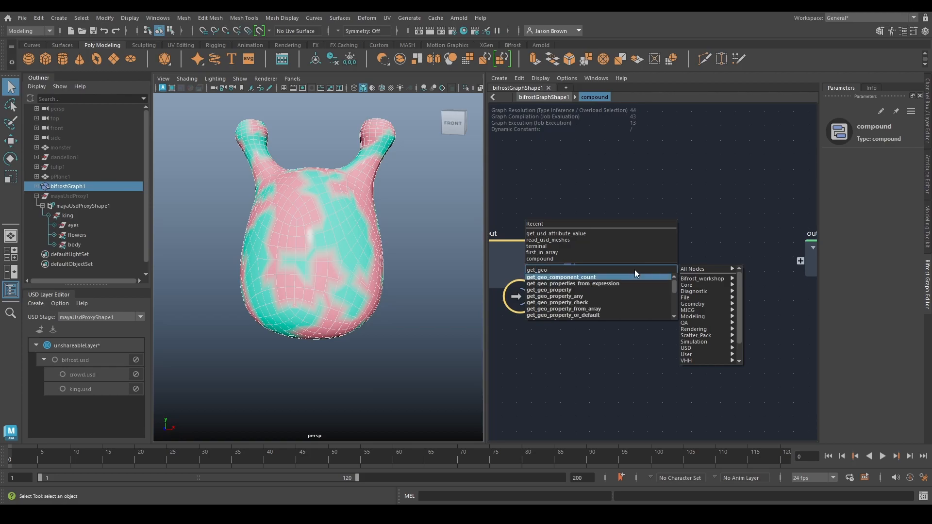
pyautogui.press('Down')
pyautogui.press('Down')
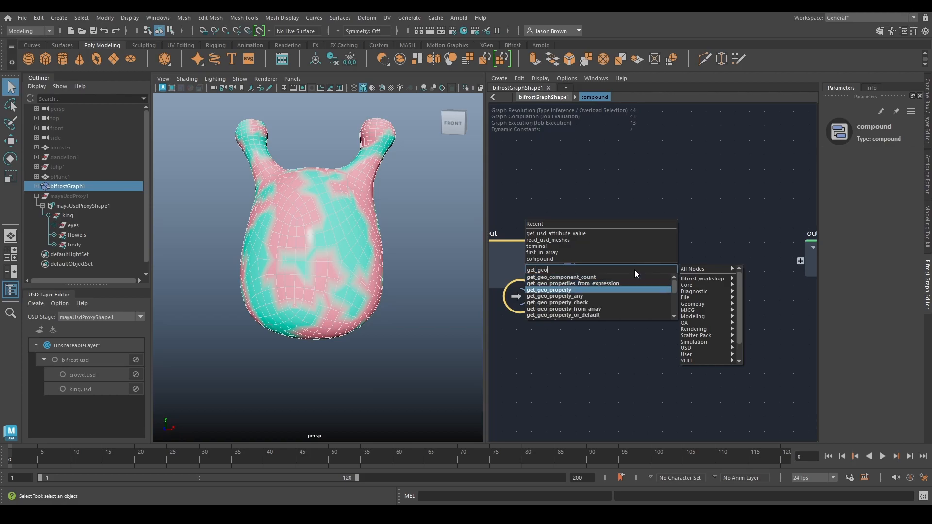
pyautogui.press('Return')
pyautogui.moveTo(569, 271); pyautogui.dragTo(599, 341)
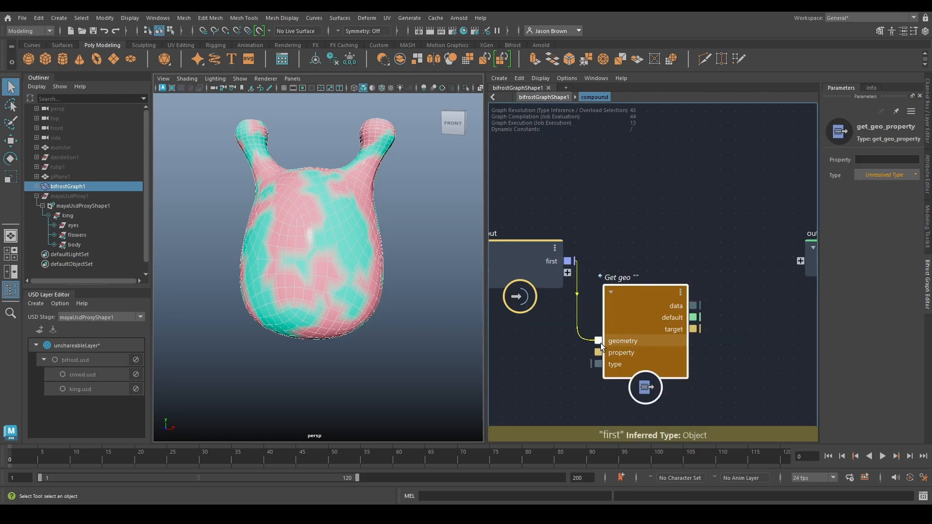
# - Set the get_geo_property node's type to array<Math::float3> and its property to point_color
pyautogui.rightClick(616, 369)
pyautogui.moveTo(688, 383)
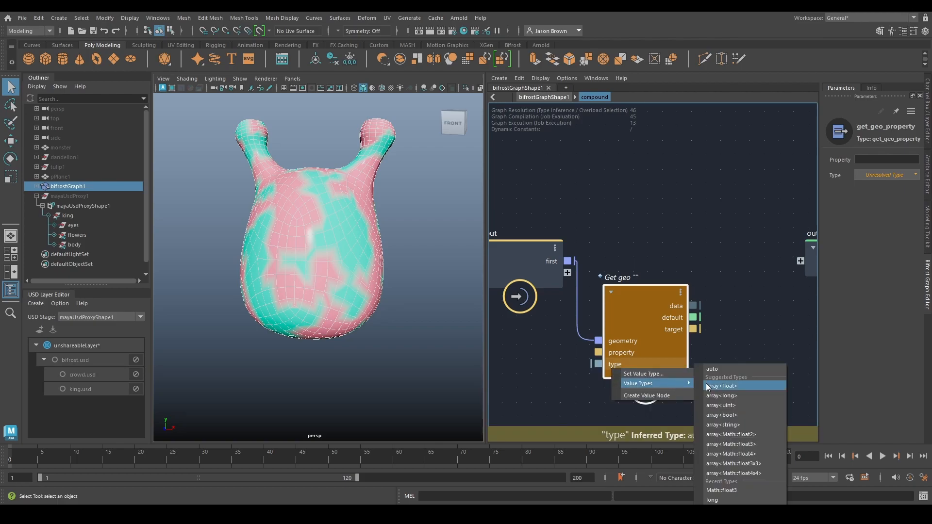
pyautogui.click(759, 442)
pyautogui.click(871, 160)
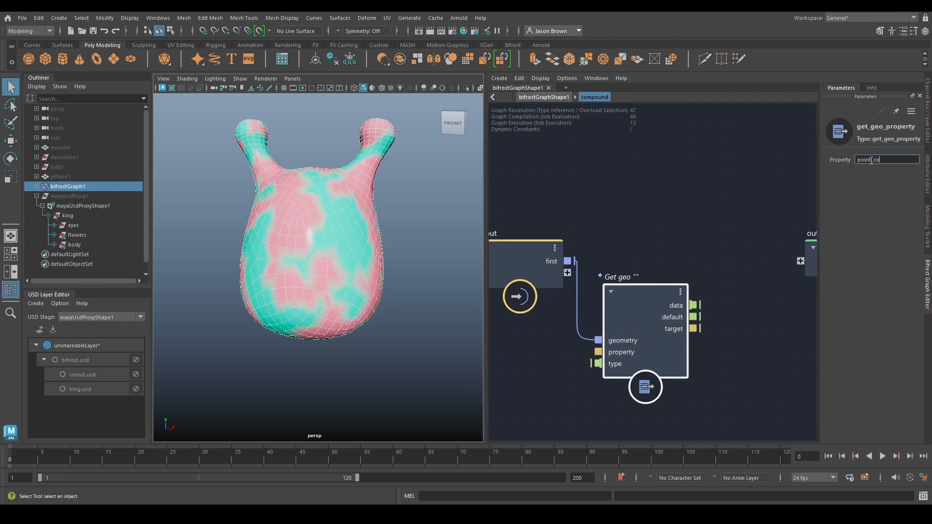
pyautogui.scroll(-3, 648, 237)
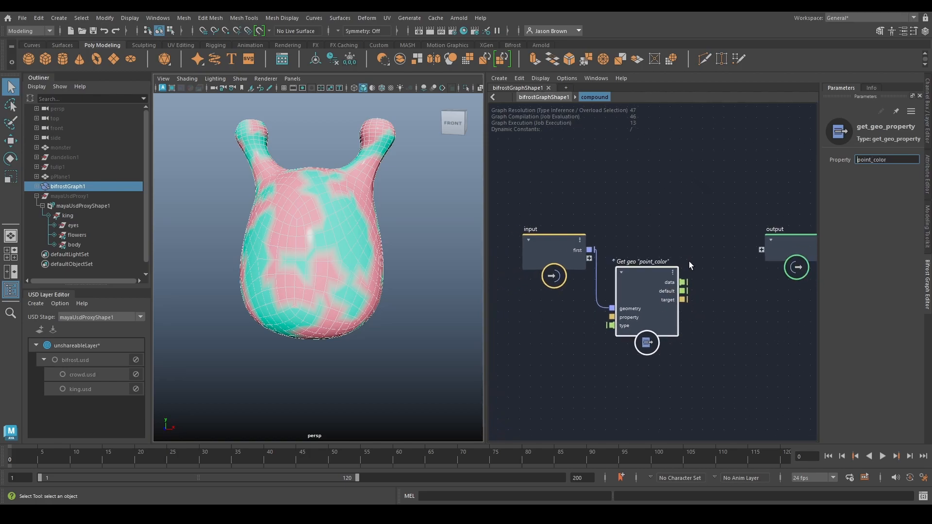
# - Spread out the compound's layout by moving the output node up and away from the input and get_geo_property nodes
pyautogui.keyDown('alt'); pyautogui.moveTo(686, 261); pyautogui.dragTo(668, 242, button='middle'); pyautogui.keyUp('alt')
pyautogui.moveTo(757, 223); pyautogui.dragTo(790, 163)
pyautogui.keyDown('alt'); pyautogui.moveTo(737, 211); pyautogui.dragTo(756, 195, button='middle'); pyautogui.keyUp('alt')
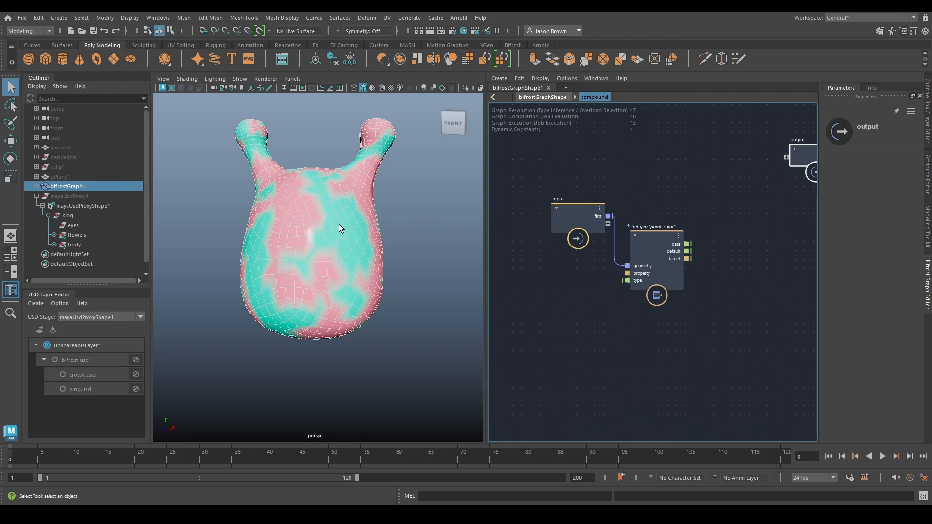
pyautogui.keyDown('alt'); pyautogui.moveTo(701, 344); pyautogui.dragTo(630, 382, button='middle'); pyautogui.keyUp('alt')
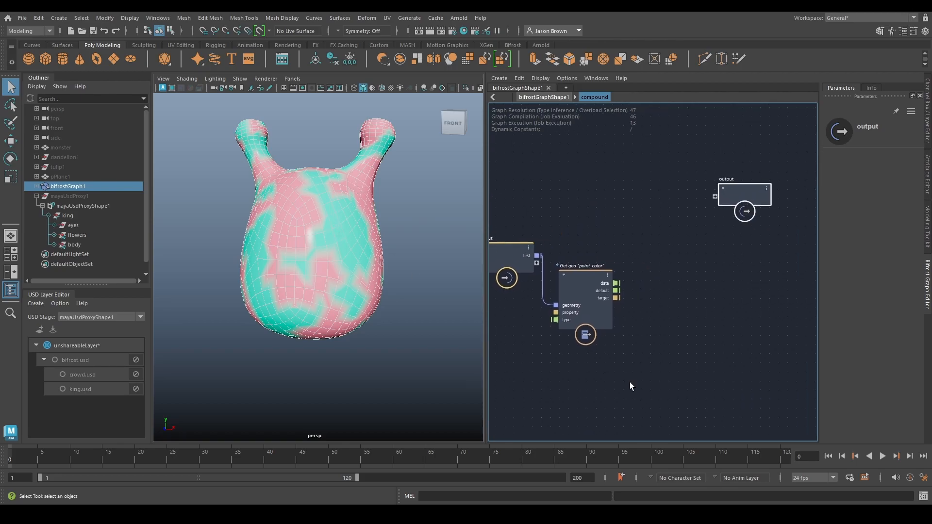
pyautogui.moveTo(753, 208); pyautogui.dragTo(764, 159)
pyautogui.keyDown('alt'); pyautogui.moveTo(706, 260); pyautogui.dragTo(754, 242, button='middle'); pyautogui.keyUp('alt')
pyautogui.moveTo(651, 190); pyautogui.dragTo(577, 309)
pyautogui.moveTo(620, 291); pyautogui.dragTo(593, 293)
pyautogui.keyDown('alt'); pyautogui.moveTo(681, 320); pyautogui.dragTo(656, 332, button='middle'); pyautogui.keyUp('alt')
# - Add a vector3_to_scalar node fed by get_geo_property's data output and place it beside that node
pyautogui.press('Tab')
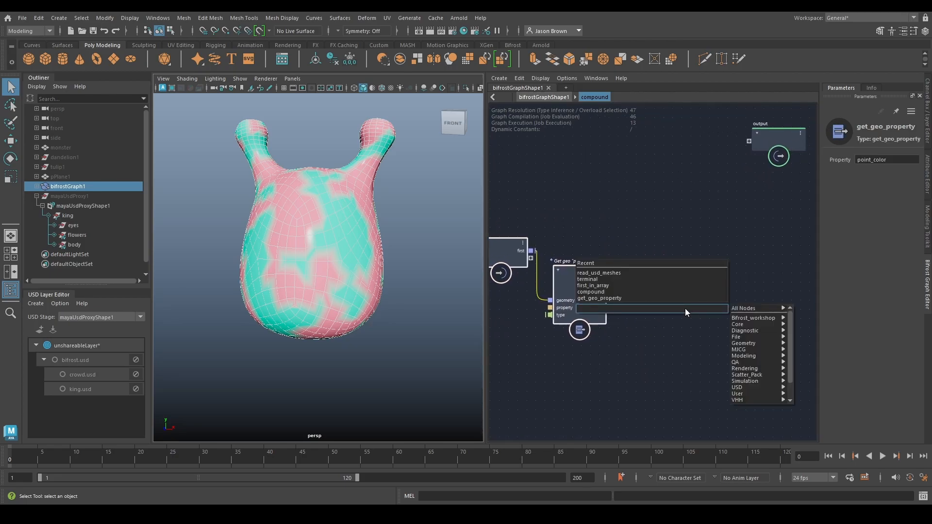
pyautogui.write('to_scalar')
pyautogui.press('Down')
pyautogui.press('Down')
pyautogui.press('Down')
pyautogui.press('Up')
pyautogui.press('Return')
pyautogui.moveTo(680, 278); pyautogui.dragTo(680, 261)
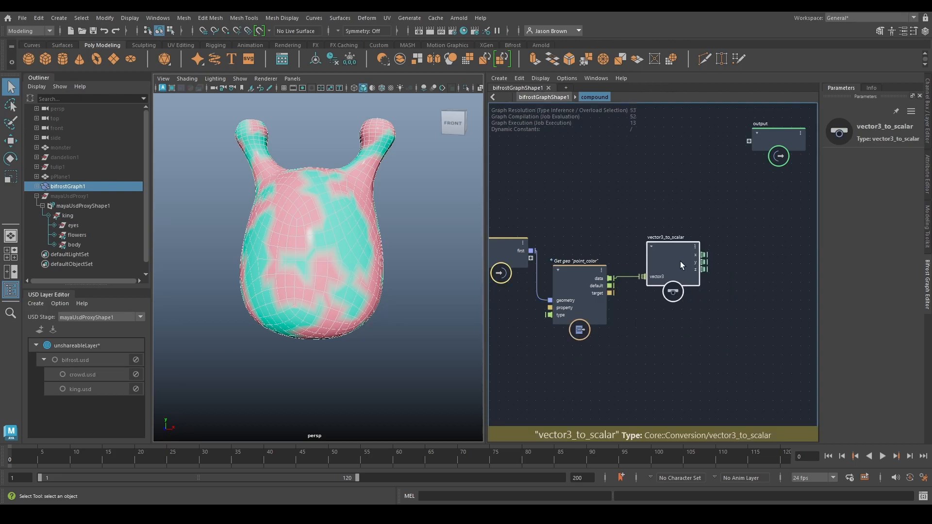
# - Add an equal node and connect vector3_to_scalar's x output to its first input
pyautogui.keyDown('alt'); pyautogui.moveTo(685, 298); pyautogui.dragTo(561, 364, button='middle'); pyautogui.keyUp('alt')
pyautogui.keyDown('alt'); pyautogui.moveTo(634, 349); pyautogui.dragTo(663, 326, button='middle'); pyautogui.keyUp('alt')
pyautogui.press('Tab')
pyautogui.write('equal')
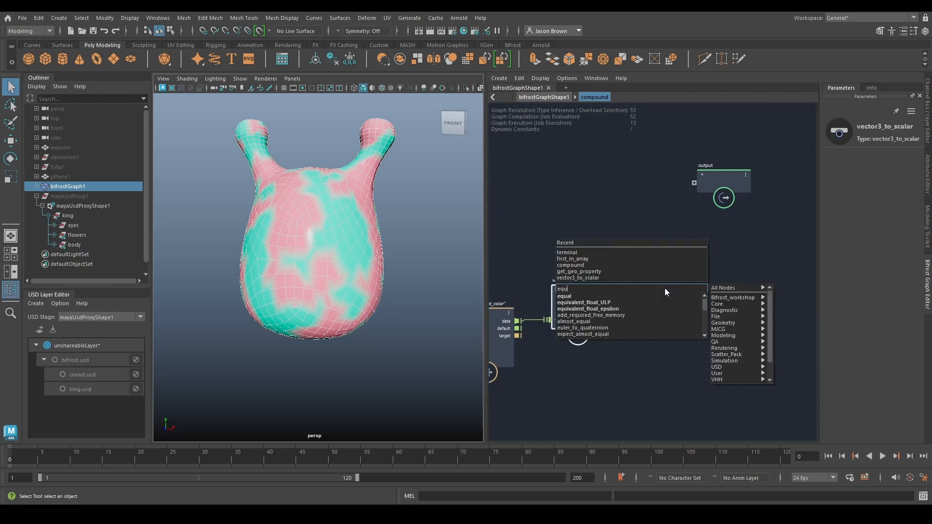
pyautogui.press('Return')
pyautogui.moveTo(667, 304); pyautogui.dragTo(664, 262)
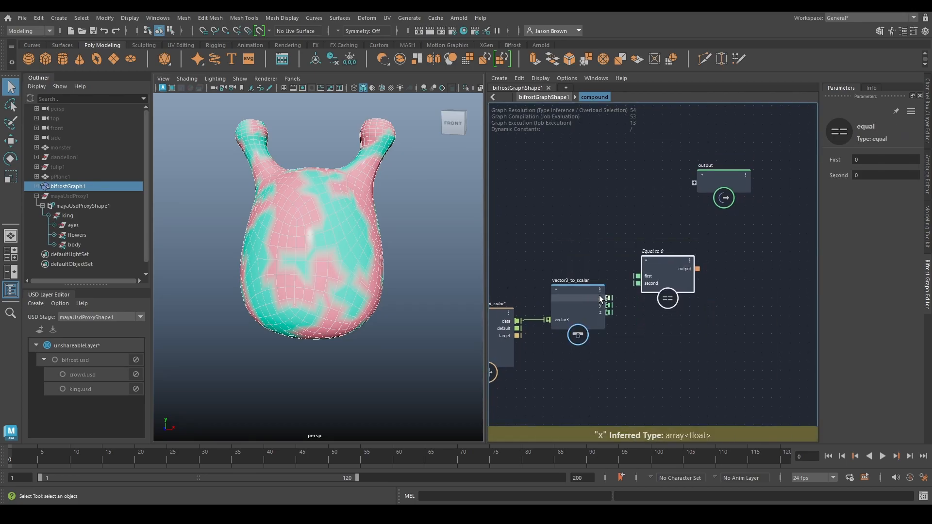
pyautogui.moveTo(609, 298); pyautogui.dragTo(638, 276)
# - Add an if node beside the equal node and drive its condition with the equal output
pyautogui.press('Tab')
pyautogui.write('if')
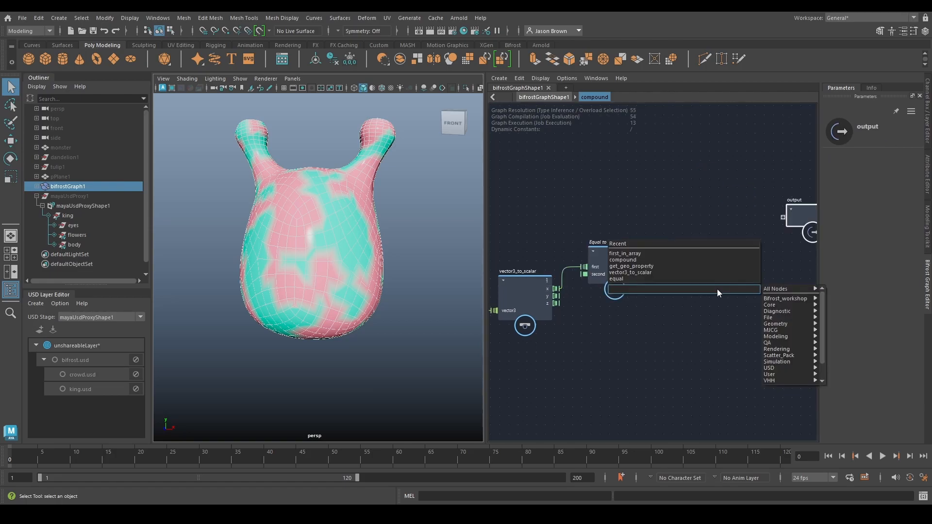
pyautogui.press('Return')
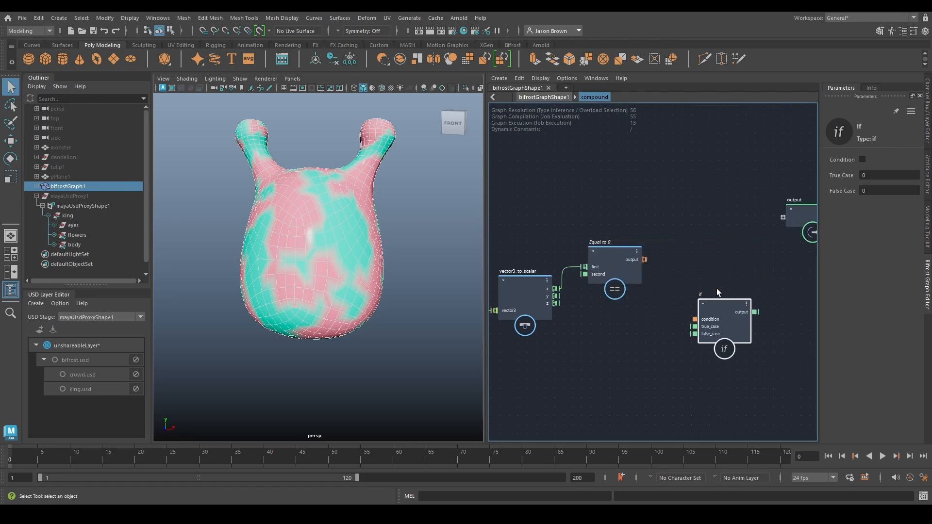
pyautogui.moveTo(709, 299); pyautogui.dragTo(687, 251)
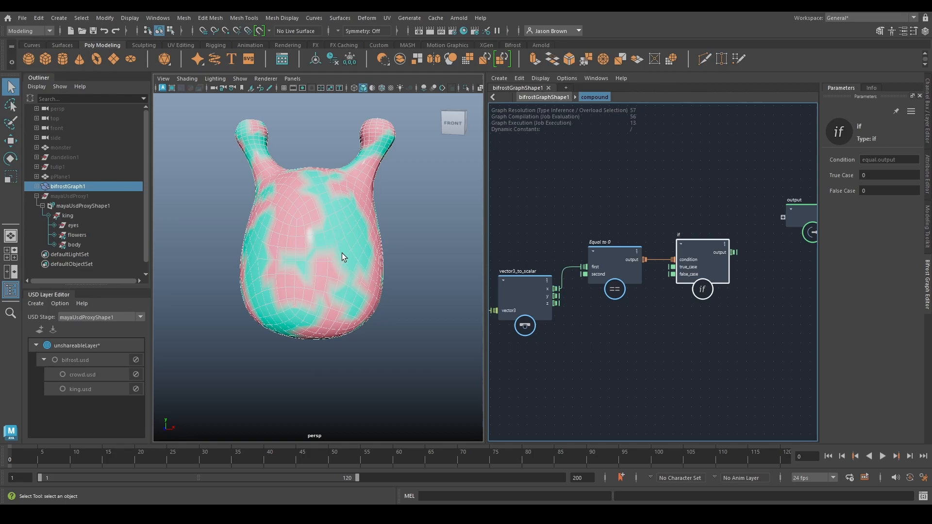
# - Set the if node's case type to Math::float3, with true case 0, 0, 0 and false case 1, 1, 1
pyautogui.click(880, 176)
pyautogui.click(880, 191)
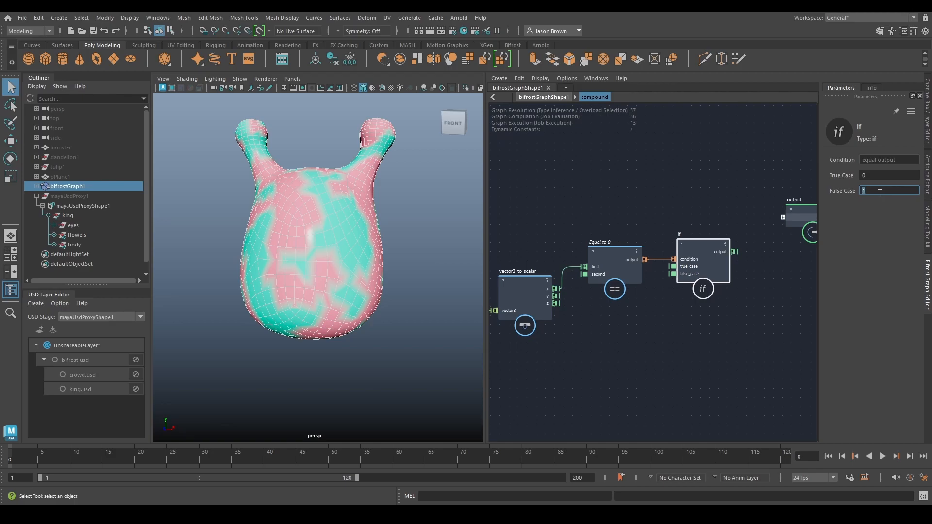
pyautogui.keyDown('alt'); pyautogui.moveTo(767, 211); pyautogui.dragTo(727, 214, button='middle'); pyautogui.keyUp('alt')
pyautogui.rightClick(639, 270)
pyautogui.moveTo(678, 284)
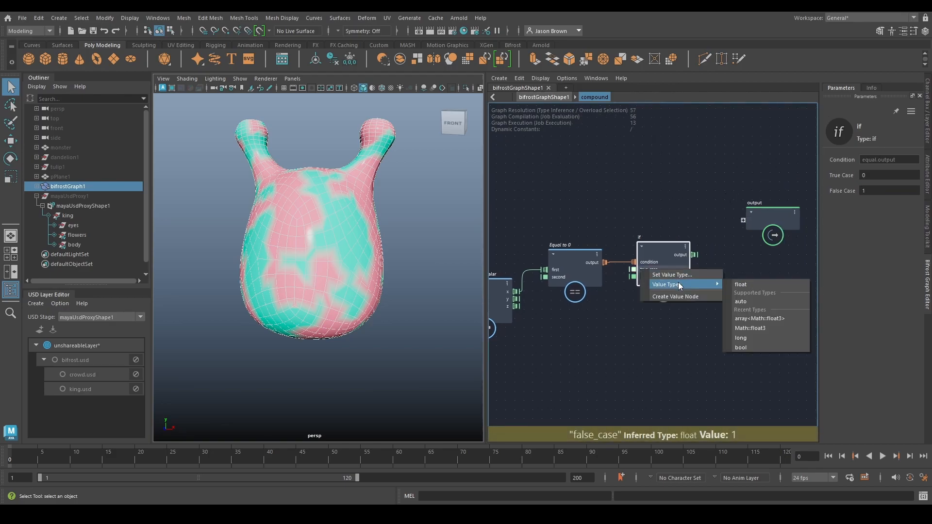
pyautogui.click(767, 327)
pyautogui.click(915, 191)
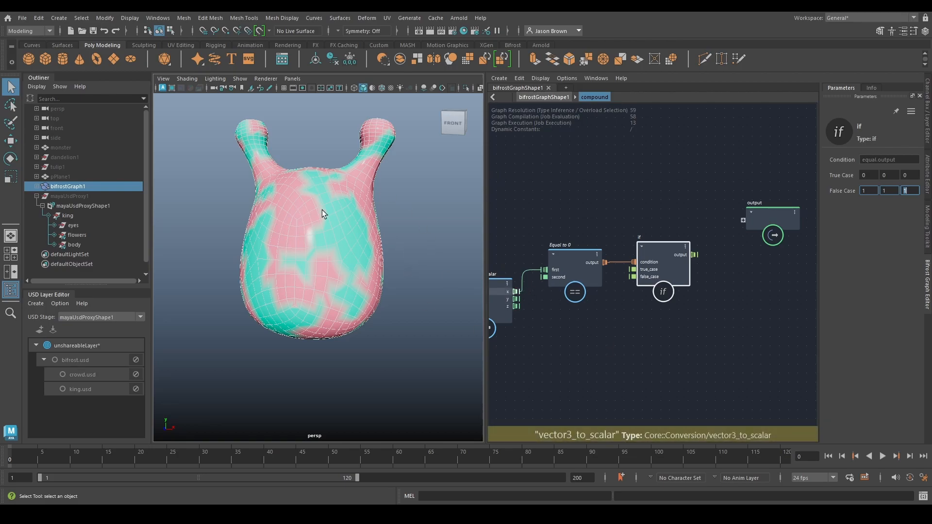
# - Expose the if result as a compound output and feed it to a new assign_diagnostic node in the parent graph
pyautogui.moveTo(695, 254); pyautogui.dragTo(743, 220)
pyautogui.doubleClick(745, 273)
pyautogui.keyDown('alt'); pyautogui.moveTo(706, 283); pyautogui.dragTo(645, 252, button='middle'); pyautogui.keyUp('alt')
pyautogui.press('Tab')
pyautogui.write('assign_diagnostic')
pyautogui.press('Return')
pyautogui.moveTo(644, 322); pyautogui.dragTo(659, 288)
pyautogui.moveTo(602, 234); pyautogui.dragTo(626, 296)
pyautogui.keyDown('alt'); pyautogui.moveTo(369, 228); pyautogui.dragTo(408, 225); pyautogui.keyUp('alt')
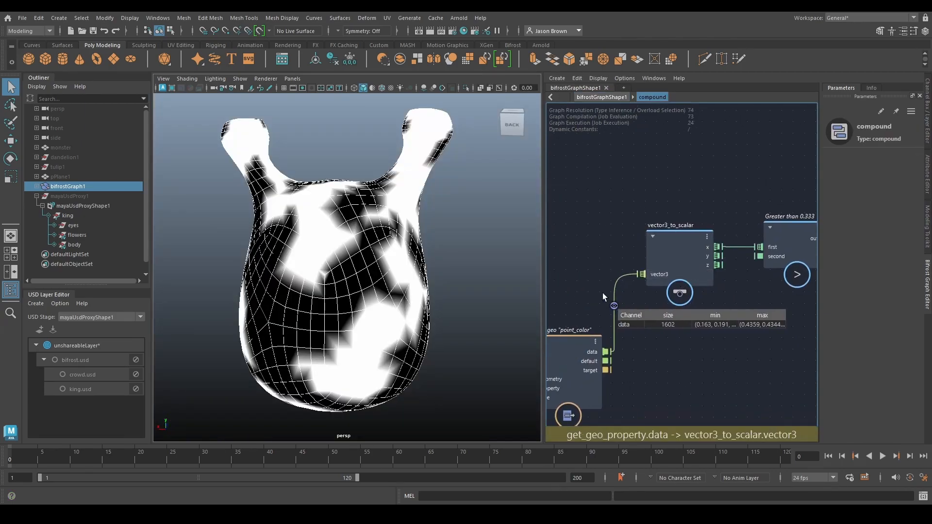
pyautogui.keyDown('alt'); pyautogui.moveTo(704, 362); pyautogui.dragTo(592, 365, button='middle'); pyautogui.keyUp('alt')
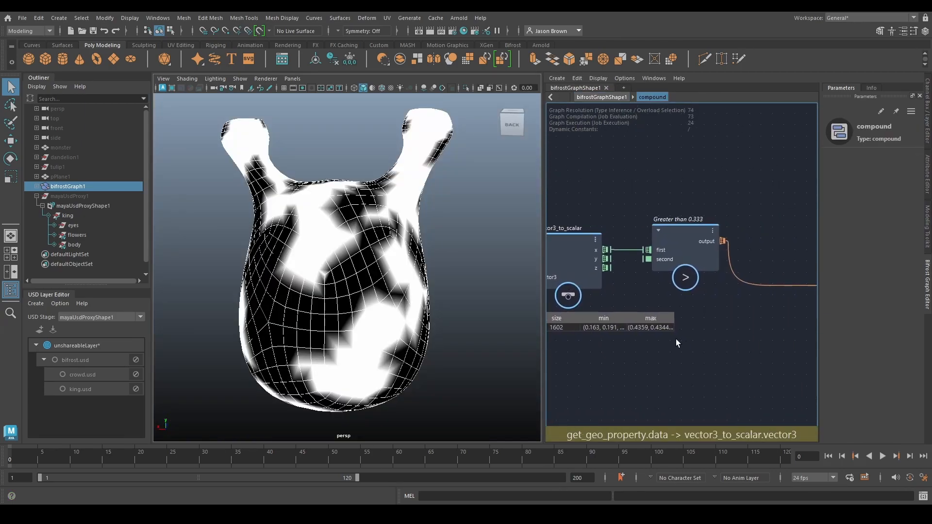
# - Examine the point color minimum and maximum in the watchpoint, then check the greater node's threshold
pyautogui.moveTo(675, 332); pyautogui.dragTo(756, 350)
pyautogui.keyDown('alt'); pyautogui.moveTo(700, 355); pyautogui.dragTo(680, 359, button='middle'); pyautogui.keyUp('alt')
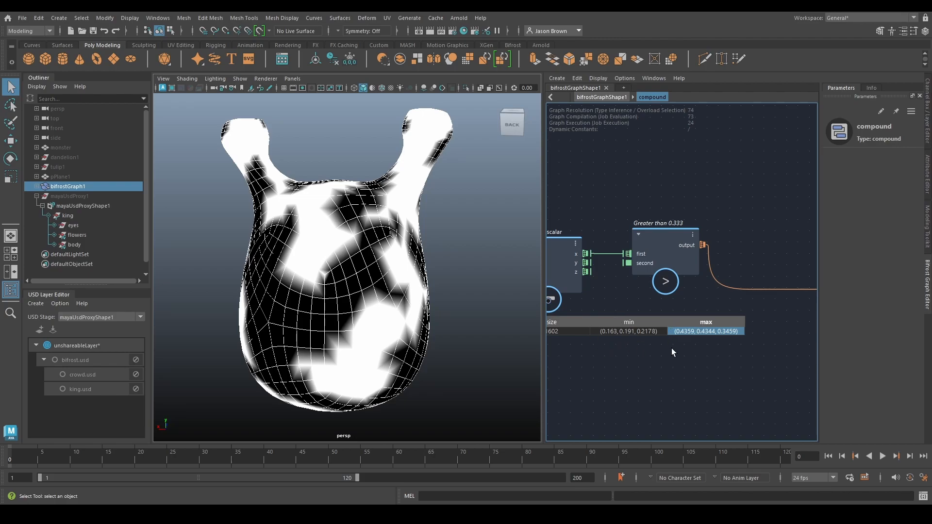
pyautogui.click(654, 240)
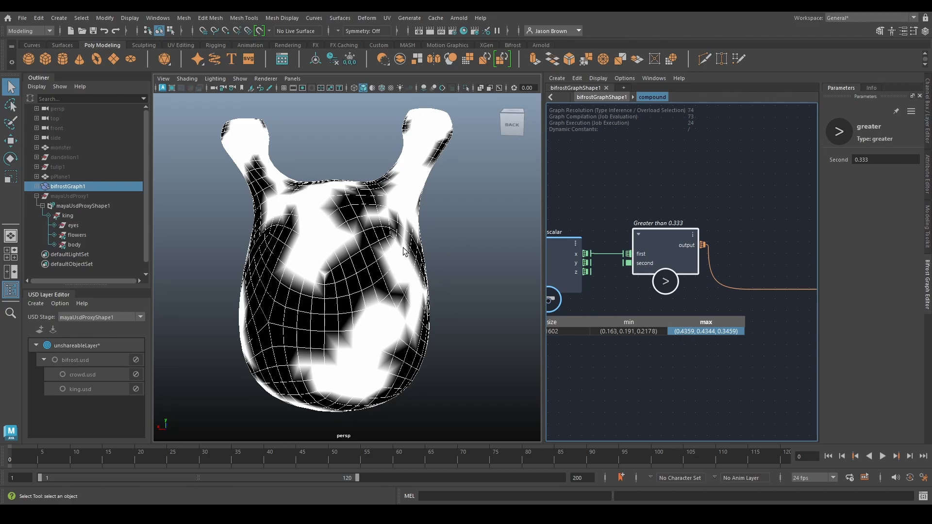
# - In the parent graph, connect first_in_array's output directly to the terminal's mesh input and move the assign_diagnostic_material node up
pyautogui.click(609, 97)
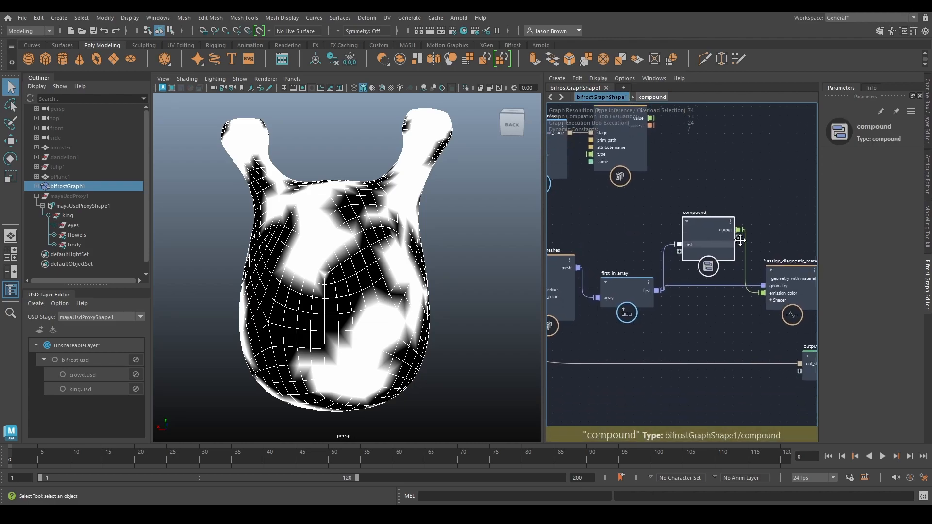
pyautogui.moveTo(735, 284); pyautogui.dragTo(648, 294, button='middle')
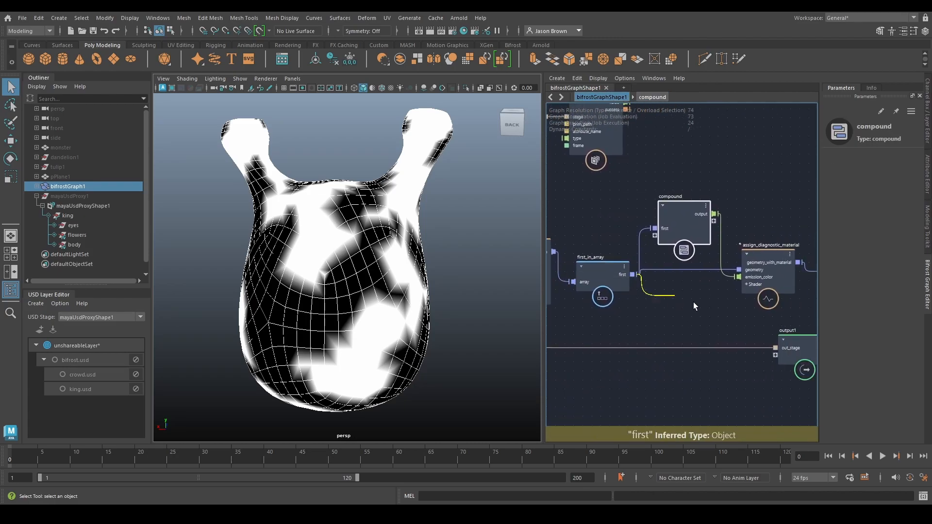
pyautogui.moveTo(707, 309); pyautogui.dragTo(634, 309, button='middle')
pyautogui.click(591, 275)
pyautogui.moveTo(695, 308); pyautogui.dragTo(609, 306, button='middle')
pyautogui.click(765, 273)
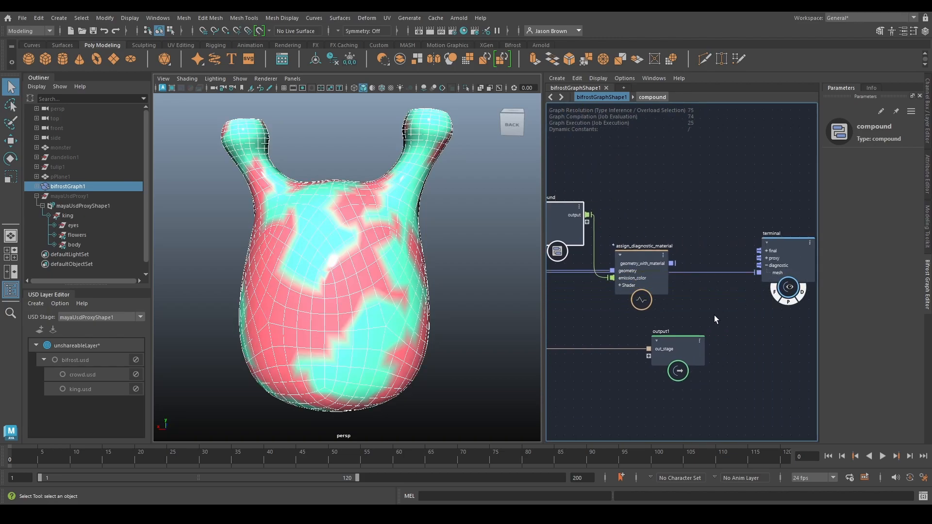
pyautogui.keyDown('alt'); pyautogui.moveTo(357, 300); pyautogui.dragTo(388, 286); pyautogui.keyUp('alt')
pyautogui.moveTo(637, 271); pyautogui.dragTo(637, 209)
# - Inside the compound, set the if node's true case to 1, 1, 1 and its false case to 0, 0, 0
pyautogui.moveTo(637, 208); pyautogui.dragTo(754, 206, button='middle')
pyautogui.doubleClick(665, 226)
pyautogui.scroll(6, 708, 258)
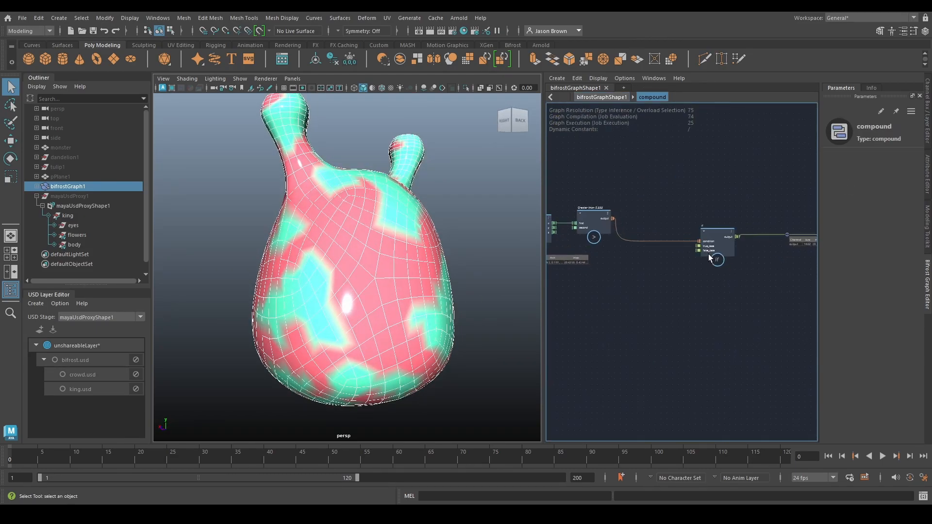
pyautogui.click(724, 219)
pyautogui.click(909, 175)
pyautogui.click(868, 194)
pyautogui.click(890, 194)
pyautogui.click(910, 194)
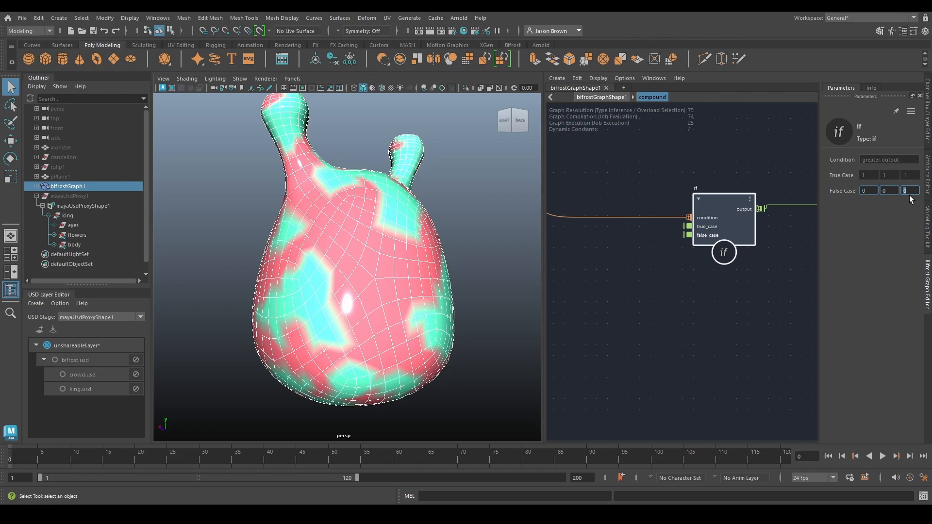
pyautogui.click(730, 262)
# - Go back to the parent graph and connect assign_diagnostic_material's geometry output to the terminal's mesh input
pyautogui.press('BackSpace')
pyautogui.keyDown('alt'); pyautogui.moveTo(732, 276); pyautogui.dragTo(602, 267, button='middle'); pyautogui.keyUp('alt')
pyautogui.moveTo(659, 194)
pyautogui.mouseDown()
pyautogui.moveTo(708, 265)
pyautogui.moveTo(742, 267)
pyautogui.mouseUp()
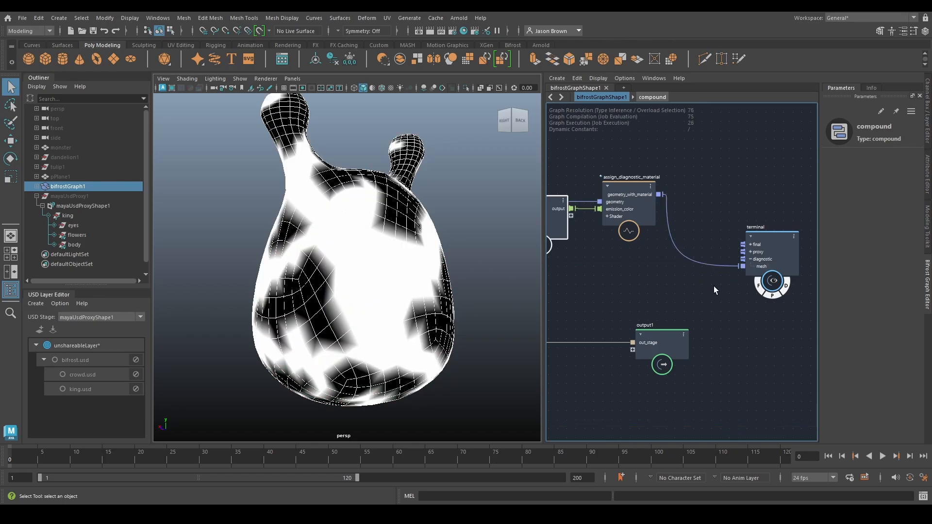
# - Feed the terminal's mesh input from first_in_array again and view the monster's colors from the front
pyautogui.keyDown('alt'); pyautogui.moveTo(614, 238); pyautogui.dragTo(770, 239, button='middle'); pyautogui.keyUp('alt')
pyautogui.moveTo(650, 270); pyautogui.dragTo(638, 257)
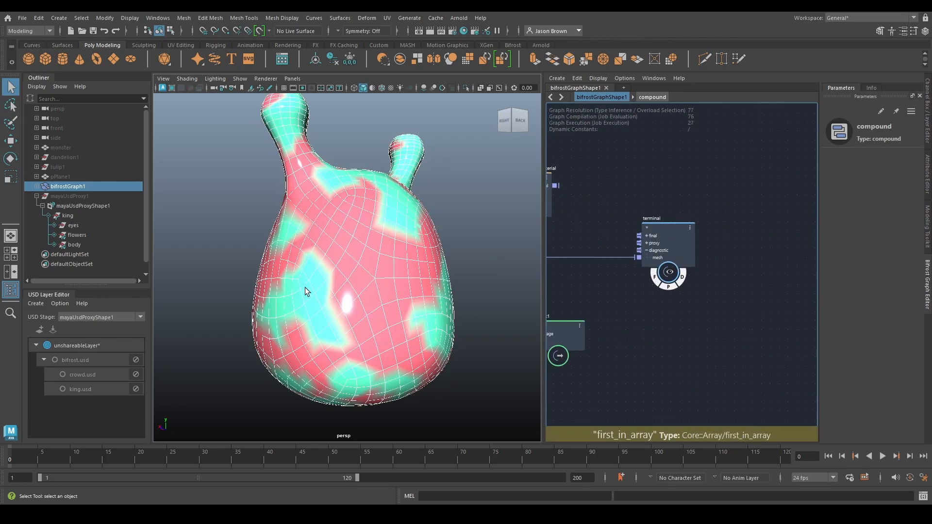
pyautogui.keyDown('alt'); pyautogui.moveTo(270, 297); pyautogui.dragTo(458, 295); pyautogui.keyUp('alt')
# - Delete the assign_diagnostic_material node beside the compound
pyautogui.keyDown('alt'); pyautogui.moveTo(632, 321); pyautogui.dragTo(913, 289, button='middle'); pyautogui.keyUp('alt')
pyautogui.keyDown('alt'); pyautogui.moveTo(685, 271); pyautogui.dragTo(617, 299, button='middle'); pyautogui.keyUp('alt')
pyautogui.moveTo(748, 193); pyautogui.dragTo(755, 177)
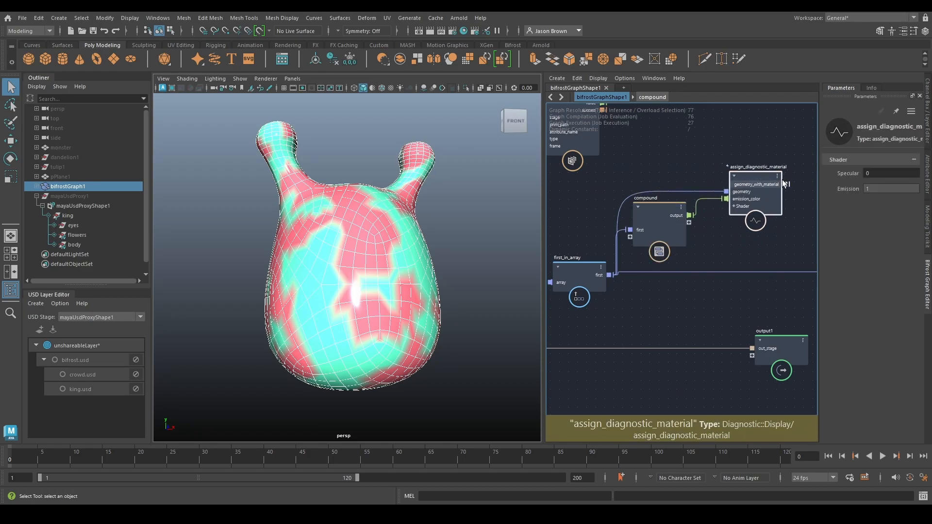
pyautogui.press('Delete')
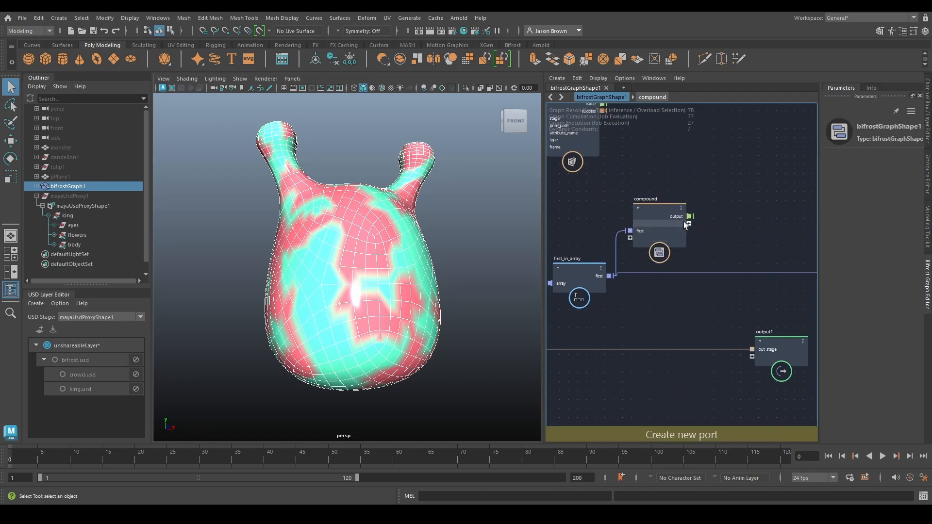
# - Open the compound and turn off the watchpoint on the connection from the point_color data to vector3_to_scalar
pyautogui.doubleClick(658, 222)
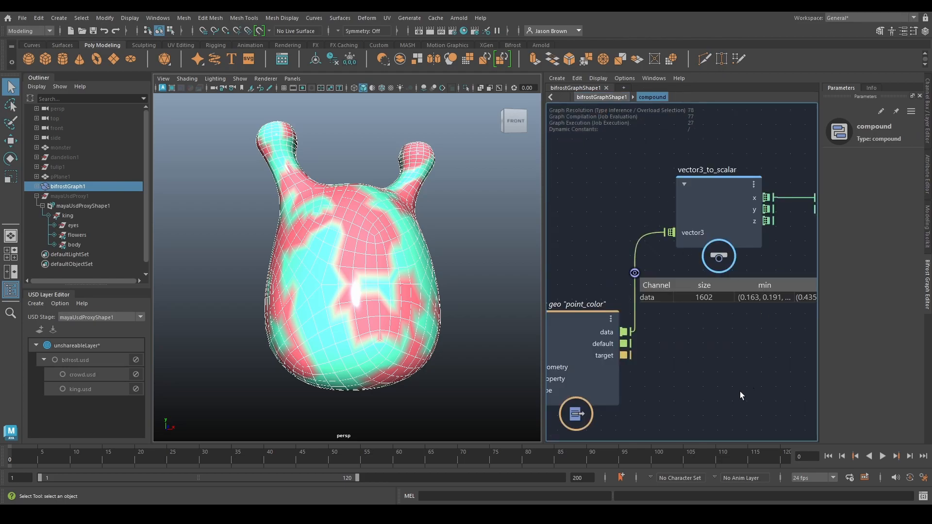
pyautogui.keyDown('alt'); pyautogui.moveTo(742, 389); pyautogui.dragTo(717, 392, button='middle'); pyautogui.keyUp('alt')
pyautogui.click(607, 275)
# - Change the value type of the if node's true_case and false_case to float, with a true case of 1
pyautogui.keyDown('alt'); pyautogui.moveTo(791, 335); pyautogui.dragTo(534, 352, button='middle'); pyautogui.keyUp('alt')
pyautogui.keyDown('alt'); pyautogui.moveTo(678, 353); pyautogui.dragTo(554, 339, button='middle'); pyautogui.keyUp('alt')
pyautogui.keyDown('alt'); pyautogui.moveTo(718, 342); pyautogui.dragTo(626, 339, button='middle'); pyautogui.keyUp('alt')
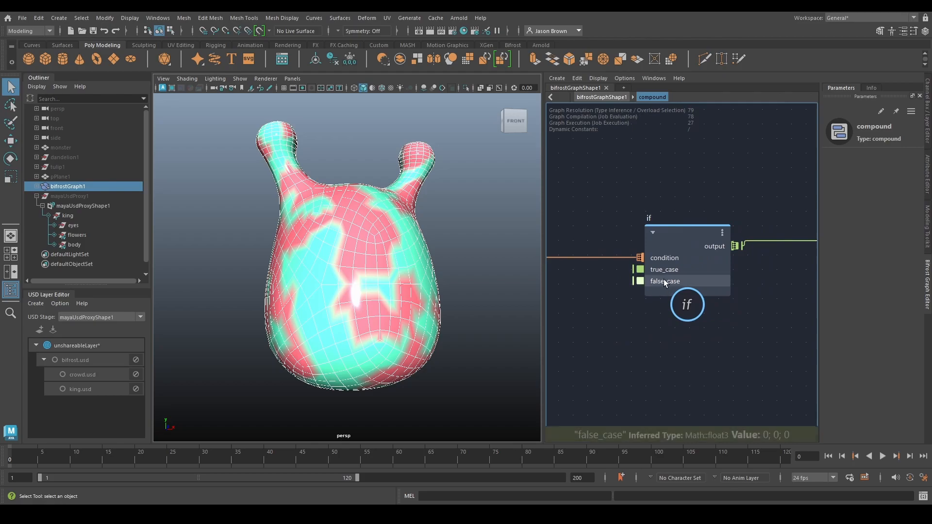
pyautogui.rightClick(664, 269)
pyautogui.moveTo(714, 284)
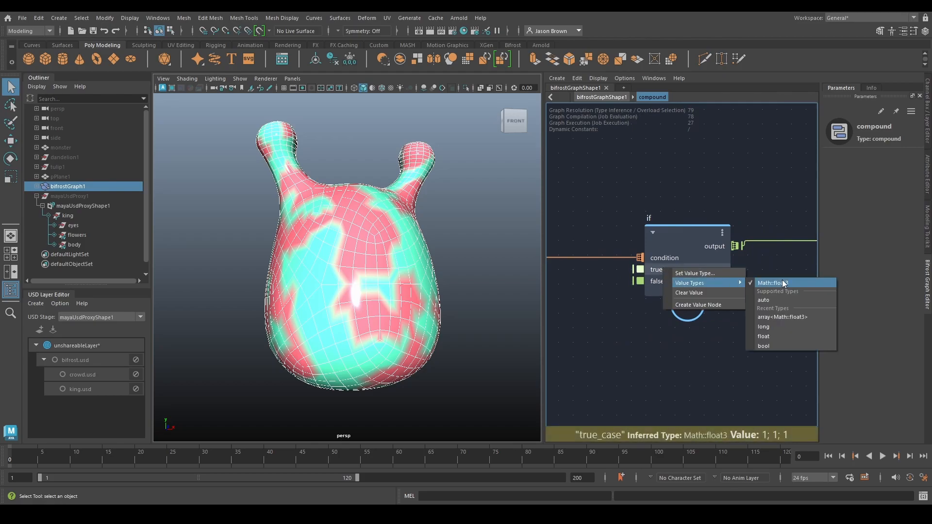
pyautogui.click(776, 336)
pyautogui.rightClick(673, 281)
pyautogui.moveTo(721, 294)
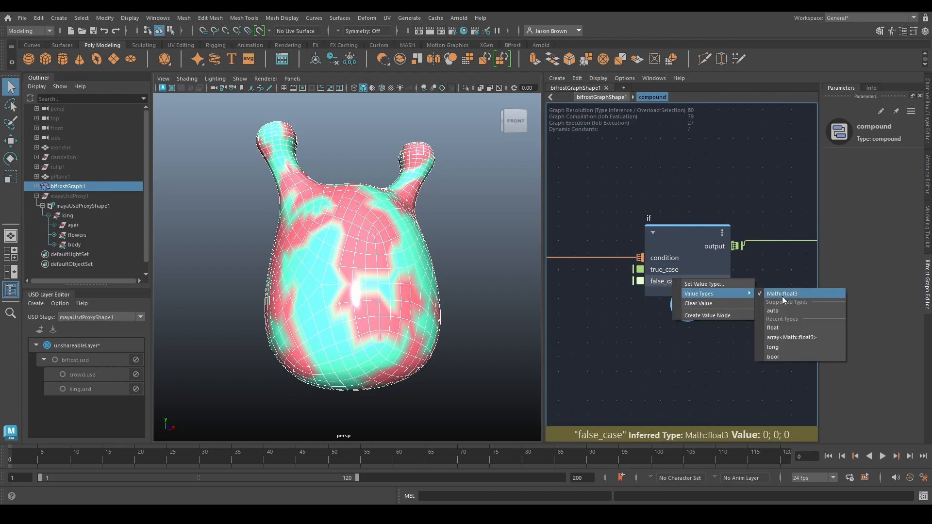
pyautogui.click(773, 327)
pyautogui.click(687, 244)
pyautogui.click(877, 175)
pyautogui.write('1')
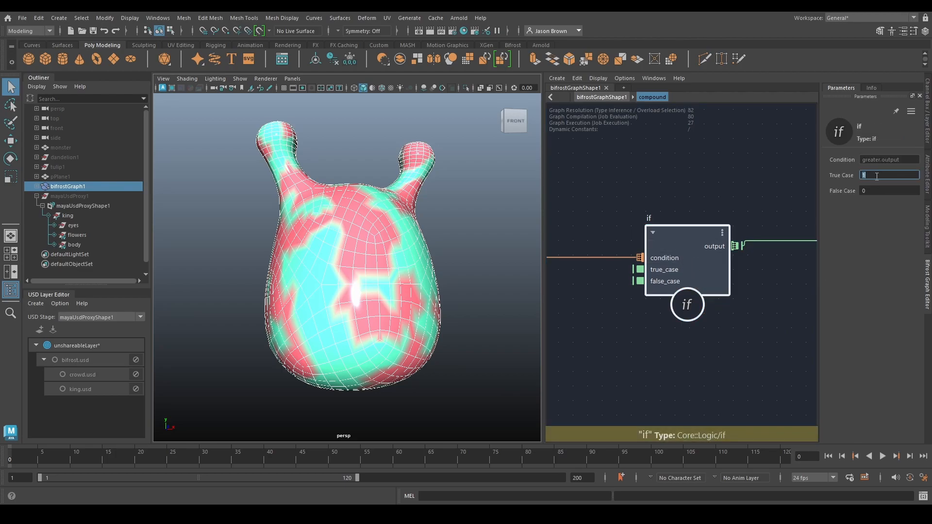
# - In the parent graph, insert an assign_diagnostic_material node before the terminal and drive its emission_color with the compound's output
pyautogui.click(602, 99)
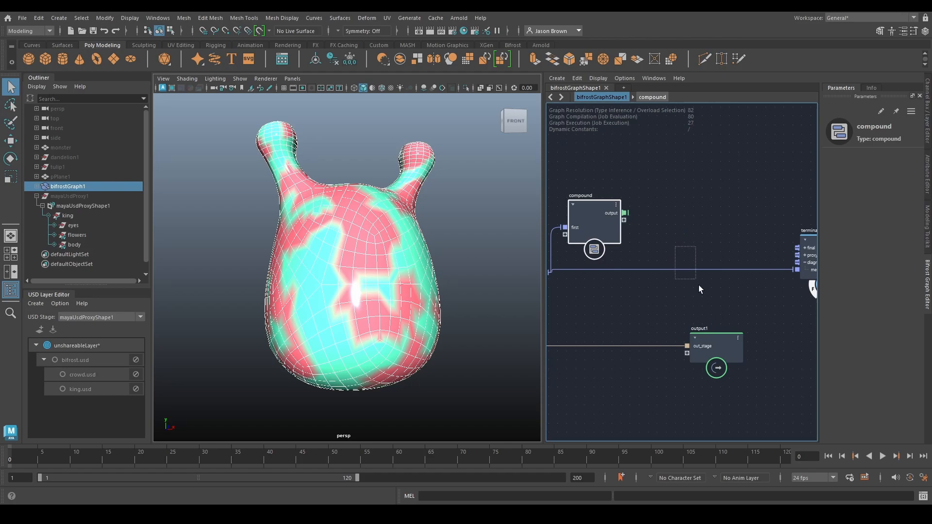
pyautogui.press('Tab')
pyautogui.write('diag')
pyautogui.click(642, 281)
pyautogui.moveTo(701, 302); pyautogui.dragTo(694, 261)
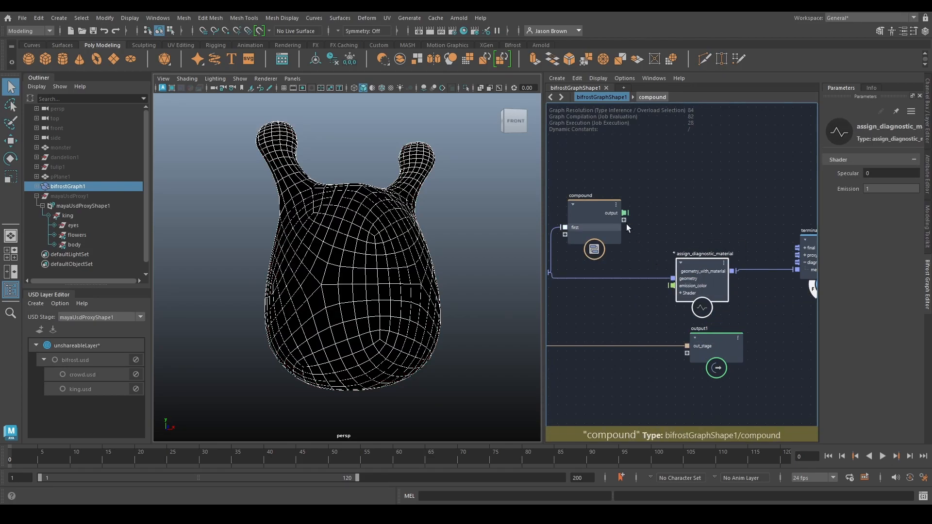
pyautogui.moveTo(625, 213); pyautogui.dragTo(673, 285)
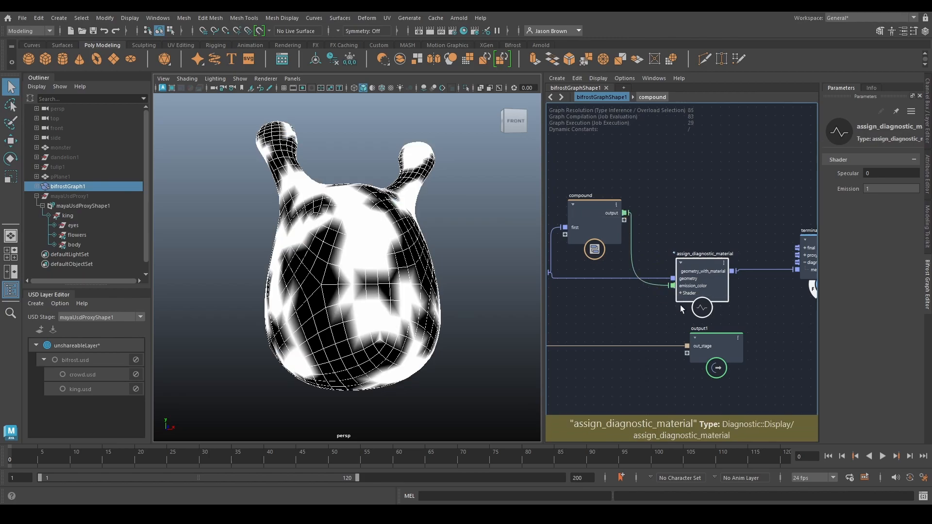
pyautogui.moveTo(563, 292); pyautogui.dragTo(616, 295, button='middle')
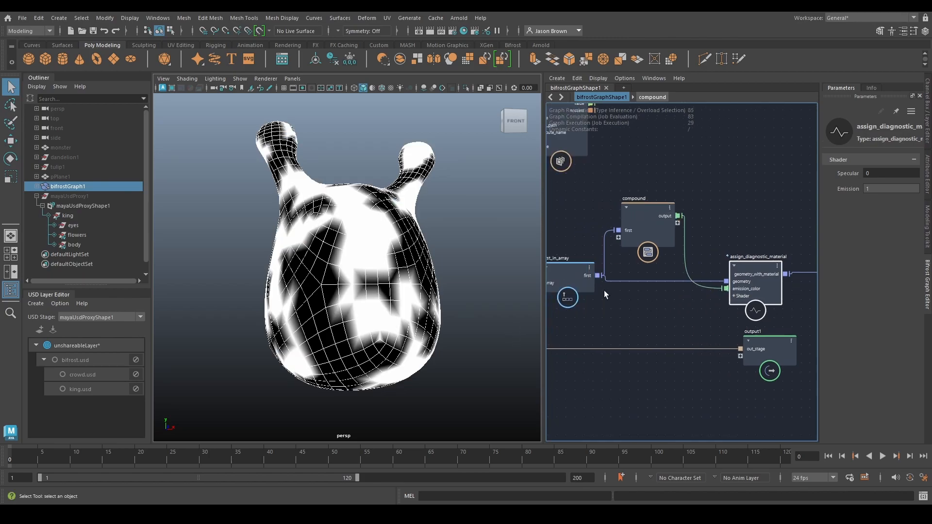
pyautogui.moveTo(774, 247); pyautogui.dragTo(585, 246, button='middle')
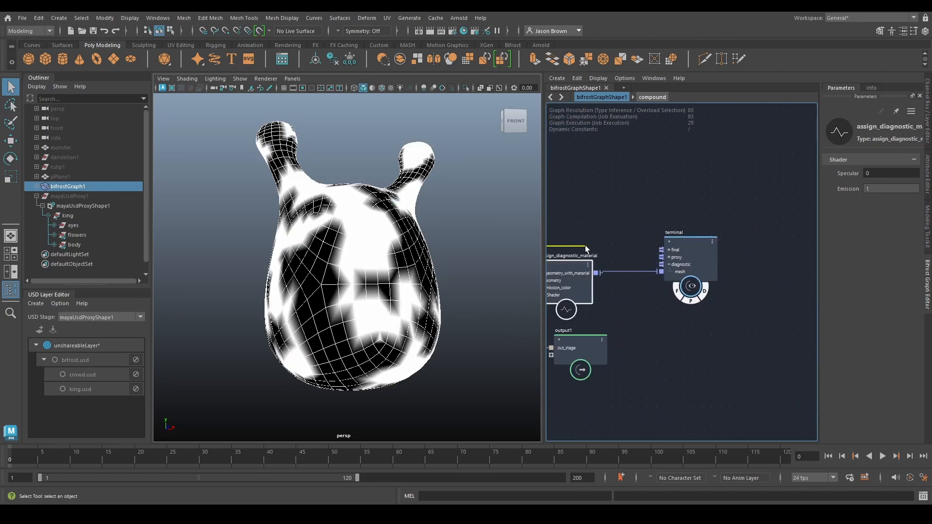
pyautogui.click(669, 273)
pyautogui.moveTo(616, 301); pyautogui.dragTo(737, 289, button='middle')
pyautogui.hotkey('ctrl', 'z')
pyautogui.hotkey('ctrl', 'z')
# - Move the assign_diagnostic_material and terminal nodes up, above the compound node
pyautogui.moveTo(695, 262)
pyautogui.mouseDown(button='middle')
pyautogui.moveTo(660, 264)
pyautogui.moveTo(687, 274)
pyautogui.mouseUp(button='middle')
pyautogui.moveTo(682, 213); pyautogui.dragTo(679, 138)
pyautogui.moveTo(795, 277); pyautogui.dragTo(770, 140)
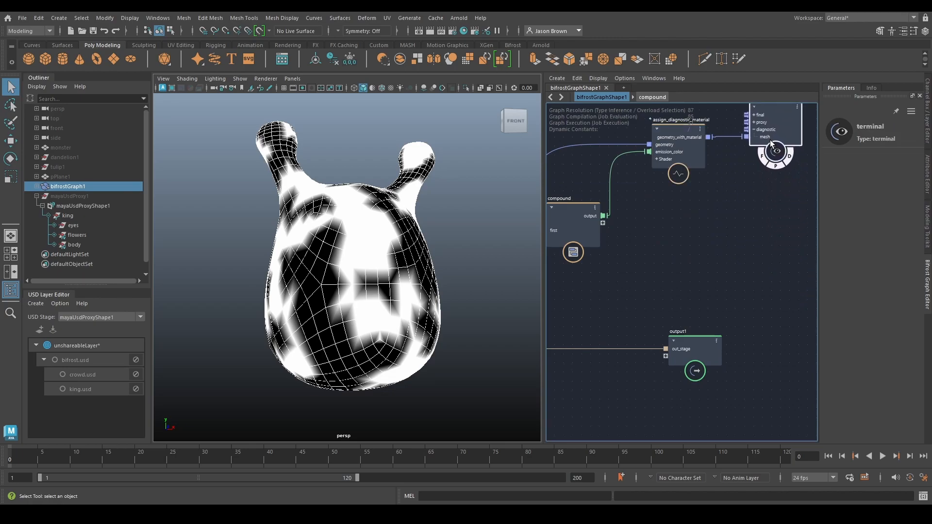
pyautogui.moveTo(683, 222); pyautogui.dragTo(663, 289, button='middle')
# - Delete the assign_diagnostic_material node feeding the terminal
pyautogui.click(671, 229)
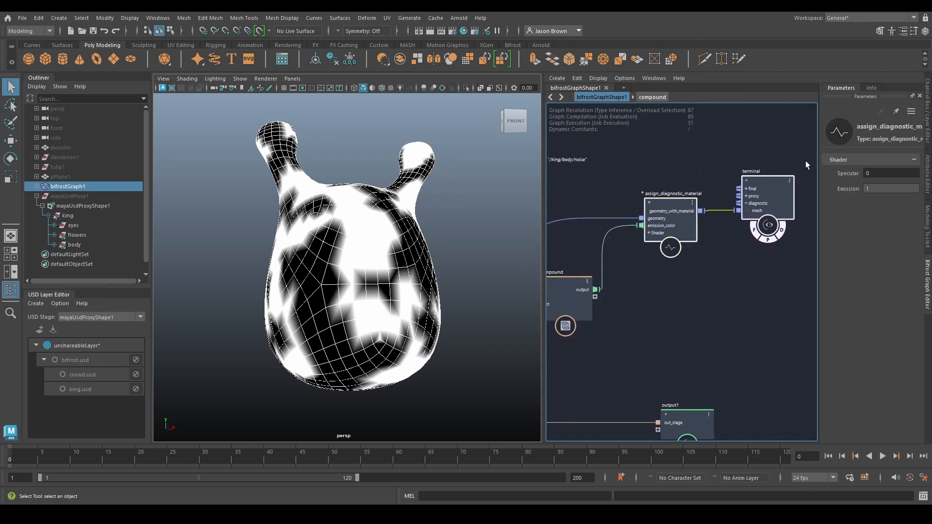
pyautogui.click(664, 233)
pyautogui.press('Delete')
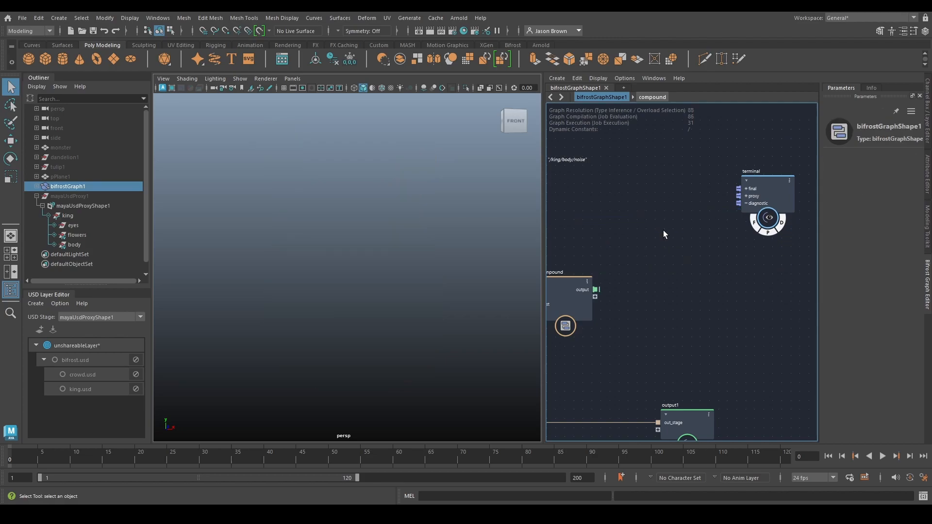
# - Connect first_in_array's output to the terminal's diagnostic input and move the output1 node further down
pyautogui.moveTo(624, 313); pyautogui.dragTo(700, 199)
pyautogui.moveTo(690, 316); pyautogui.dragTo(770, 292, button='middle')
pyautogui.click(727, 394)
pyautogui.press('Delete')
pyautogui.moveTo(747, 322); pyautogui.dragTo(739, 344, button='middle')
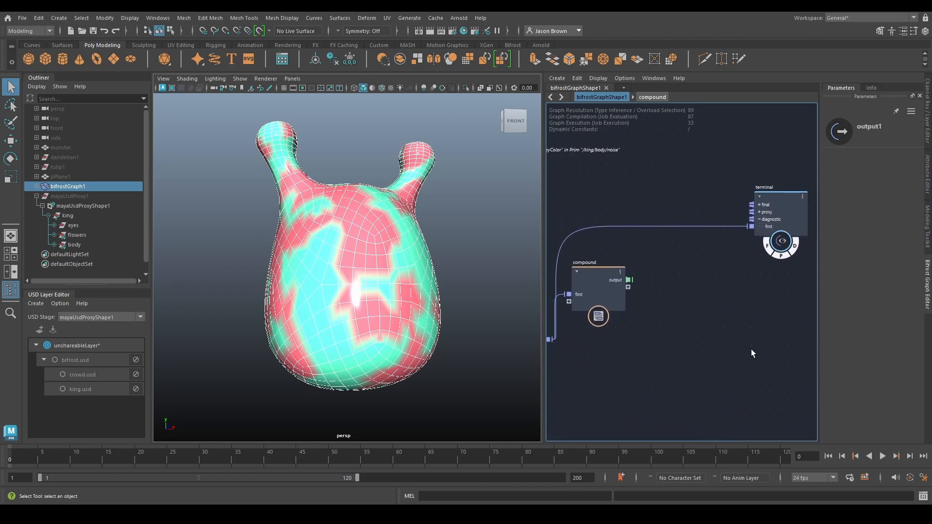
# - Add a scatter_points node next to the compound in the parent graph
pyautogui.click(689, 293)
pyautogui.press('Tab')
pyautogui.write('scatter')
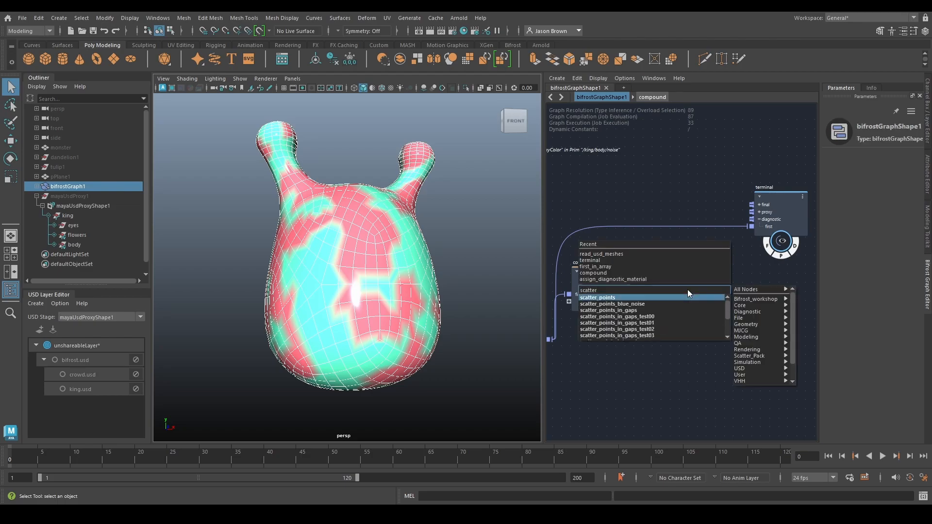
pyautogui.press('Return')
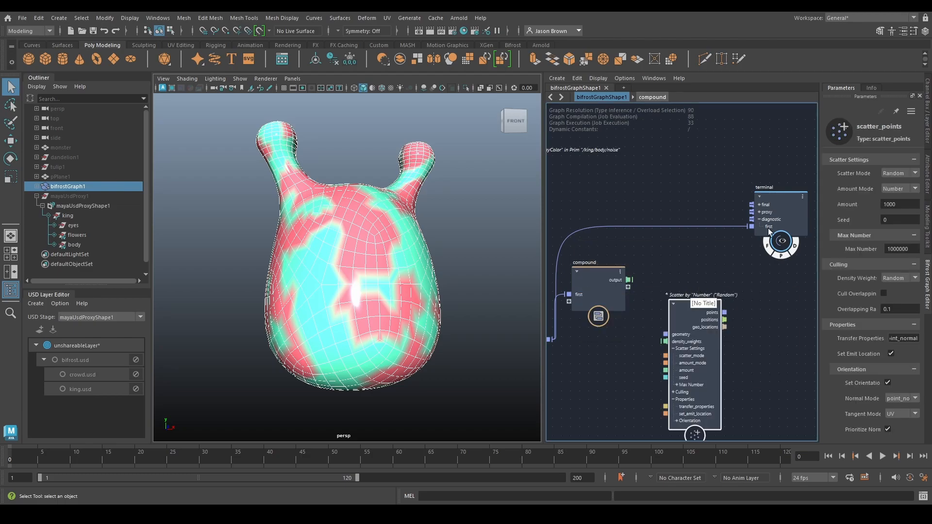
# - Set the scatter_points node's scatter mode to BlueNoise and its amount mode to Radius
pyautogui.click(902, 173)
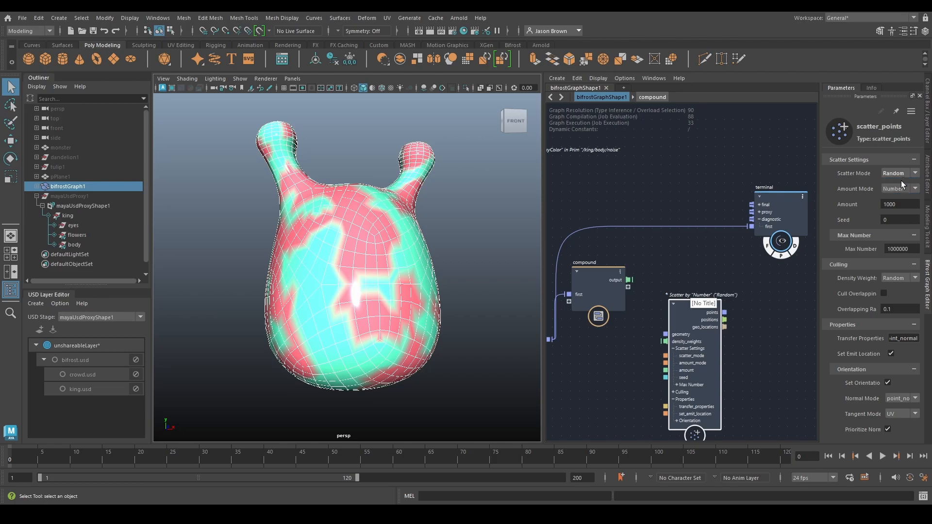
pyautogui.click(891, 197)
pyautogui.click(902, 172)
pyautogui.click(894, 188)
# - Connect first_in_array's output to scatter_points' geometry input and the compound's output to its density_weights
pyautogui.keyDown('alt'); pyautogui.moveTo(551, 391); pyautogui.dragTo(662, 359, button='middle'); pyautogui.keyUp('alt')
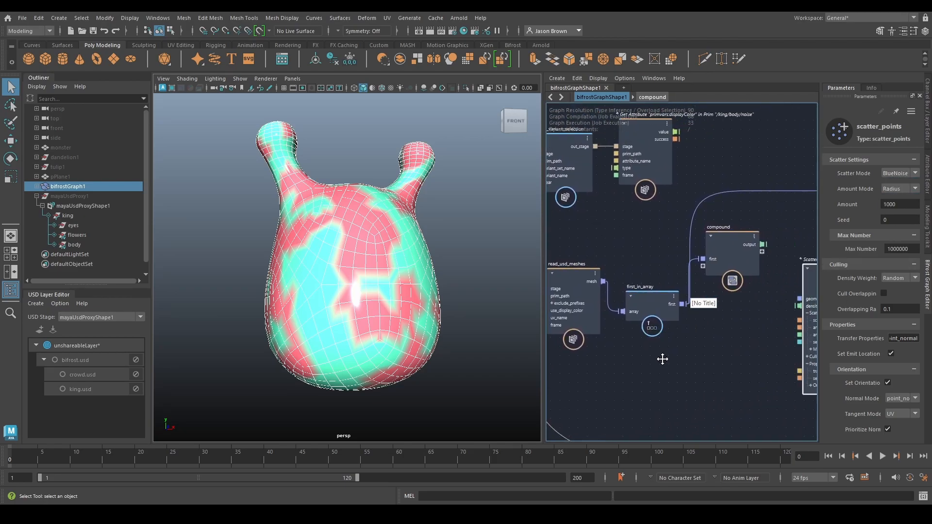
pyautogui.click(683, 304)
pyautogui.keyDown('alt'); pyautogui.moveTo(775, 308); pyautogui.dragTo(661, 319, button='middle'); pyautogui.keyUp('alt')
pyautogui.click(688, 309)
pyautogui.keyDown('alt'); pyautogui.moveTo(699, 283); pyautogui.dragTo(635, 264, button='middle'); pyautogui.keyUp('alt')
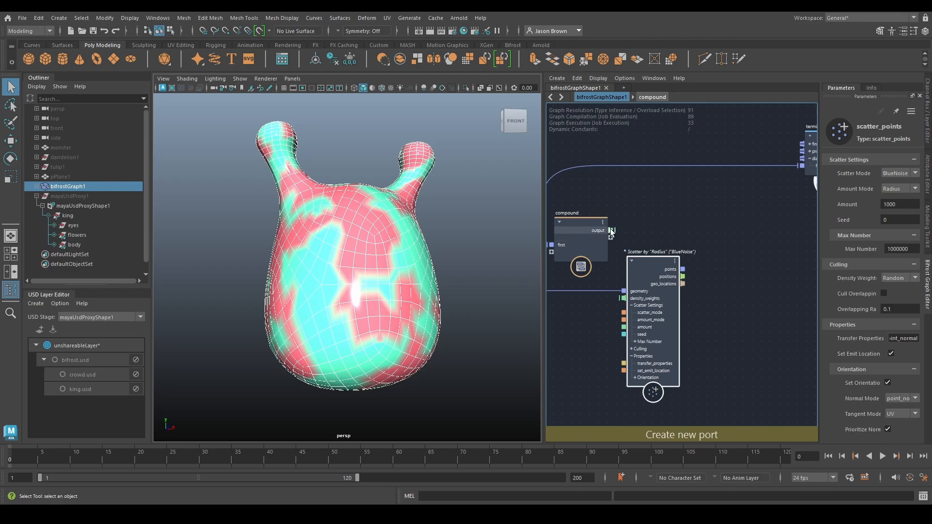
pyautogui.moveTo(611, 233); pyautogui.dragTo(623, 298)
# - Add a point_scope node colored black and route scatter_points' points through it into the terminal's diagnostic input
pyautogui.keyDown('alt'); pyautogui.moveTo(700, 270); pyautogui.dragTo(664, 297, button='middle'); pyautogui.keyUp('alt')
pyautogui.press('Tab')
pyautogui.write('point_scope')
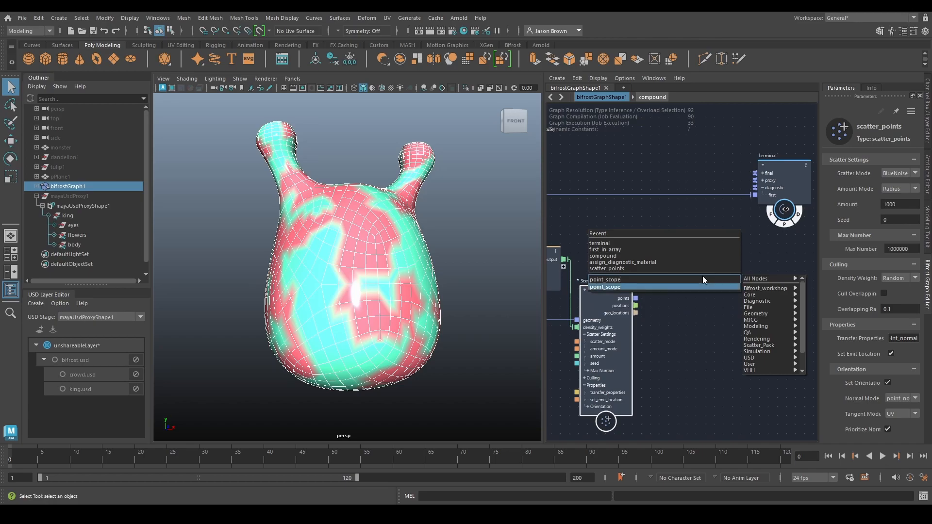
pyautogui.press('Return')
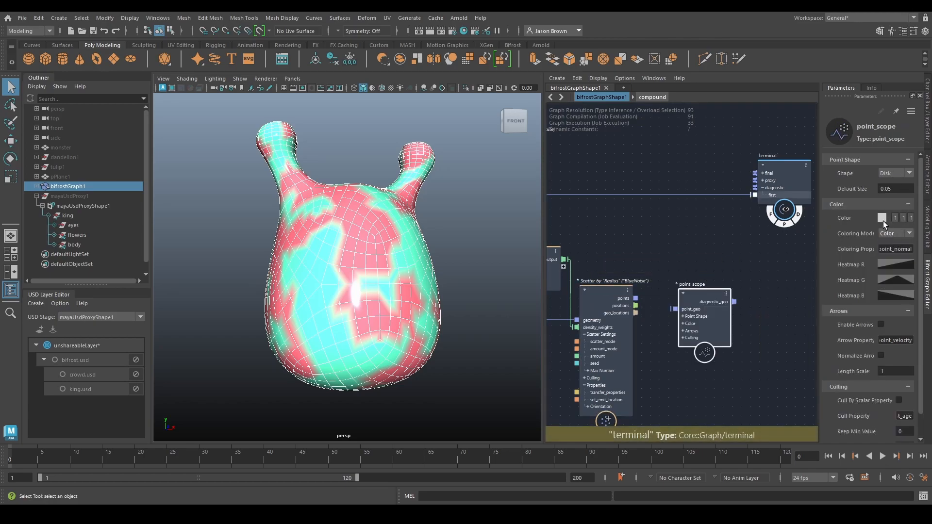
pyautogui.click(882, 218)
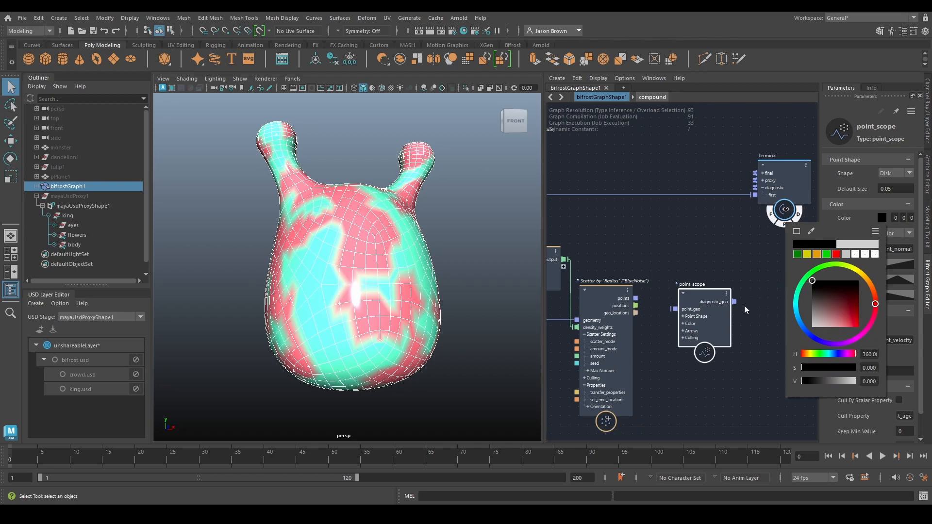
pyautogui.click(663, 291)
pyautogui.moveTo(677, 312); pyautogui.dragTo(756, 195)
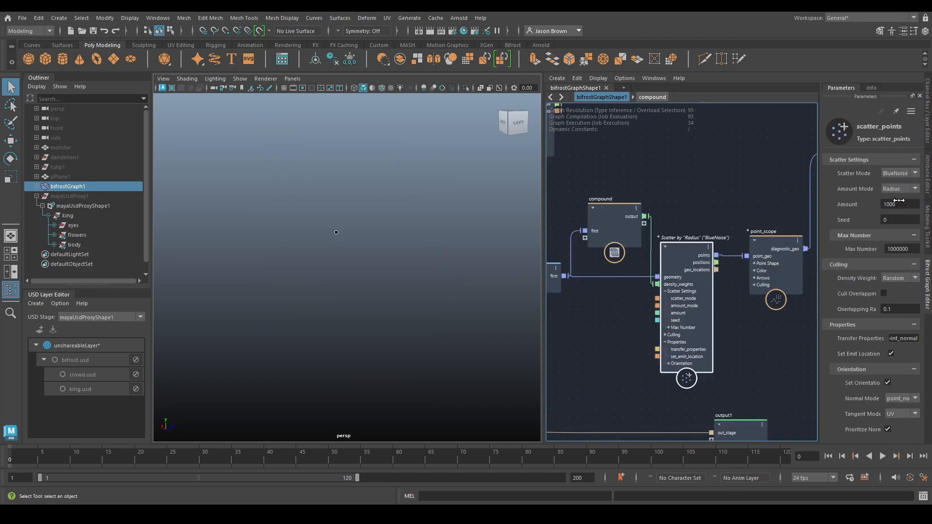
# - Set the scatter_points amount to 1 and connect first_in_array's output to the terminal's diagnostic input alongside the point_scope
pyautogui.doubleClick(898, 204)
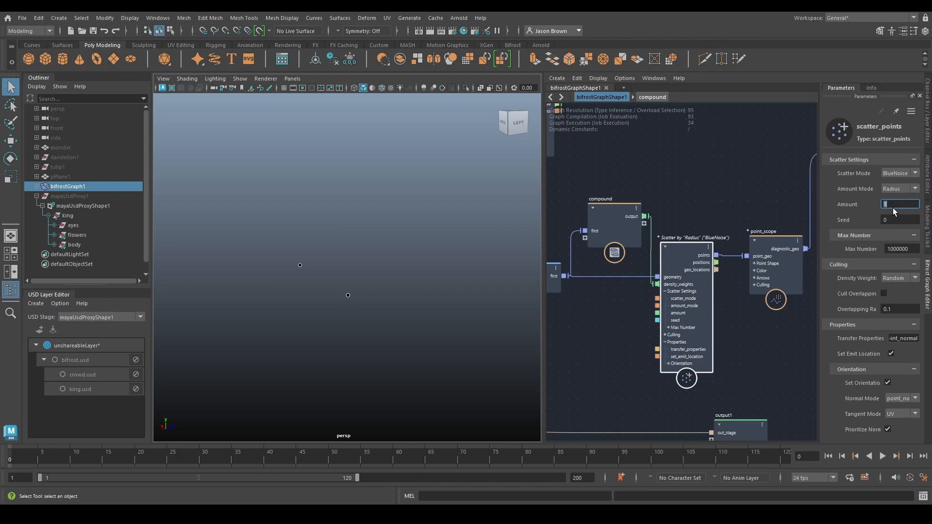
pyautogui.keyDown('alt'); pyautogui.moveTo(588, 290); pyautogui.dragTo(639, 294, button='middle'); pyautogui.keyUp('alt')
pyautogui.click(614, 280)
pyautogui.keyDown('alt'); pyautogui.moveTo(736, 181); pyautogui.dragTo(460, 223, button='middle'); pyautogui.keyUp('alt')
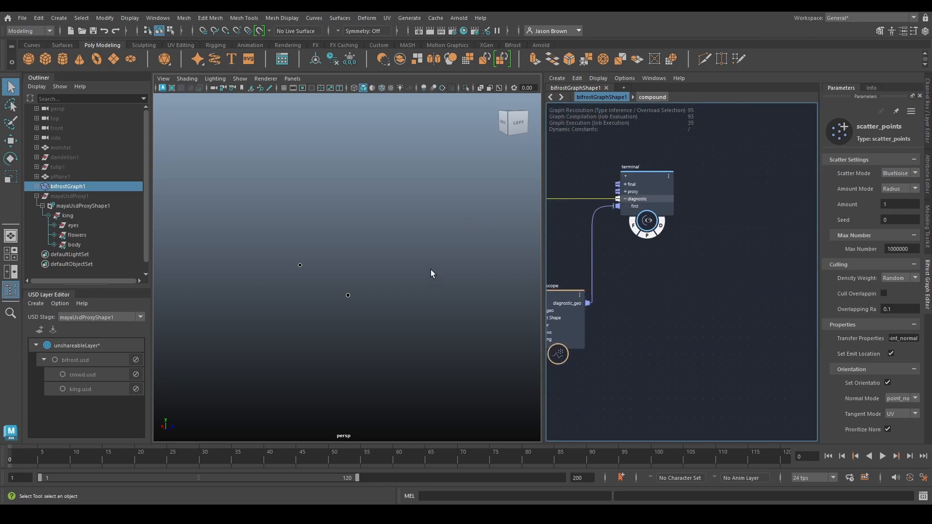
pyautogui.moveTo(385, 264)
pyautogui.keyDown('alt'); pyautogui.mouseDown()
pyautogui.moveTo(431, 262)
pyautogui.moveTo(404, 267)
pyautogui.mouseUp(); pyautogui.keyUp('alt')
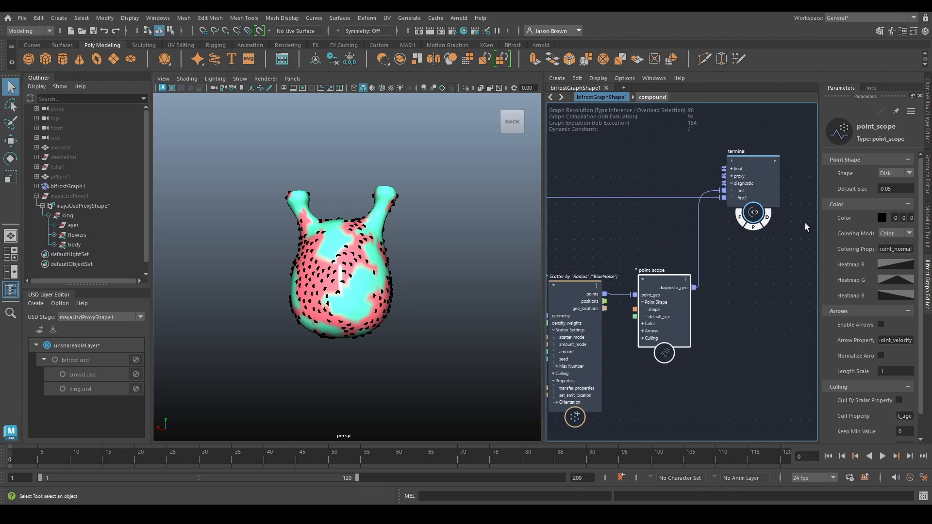
# - Set the point_scope's shape to Sphere with a default size of 0.02
pyautogui.click(893, 174)
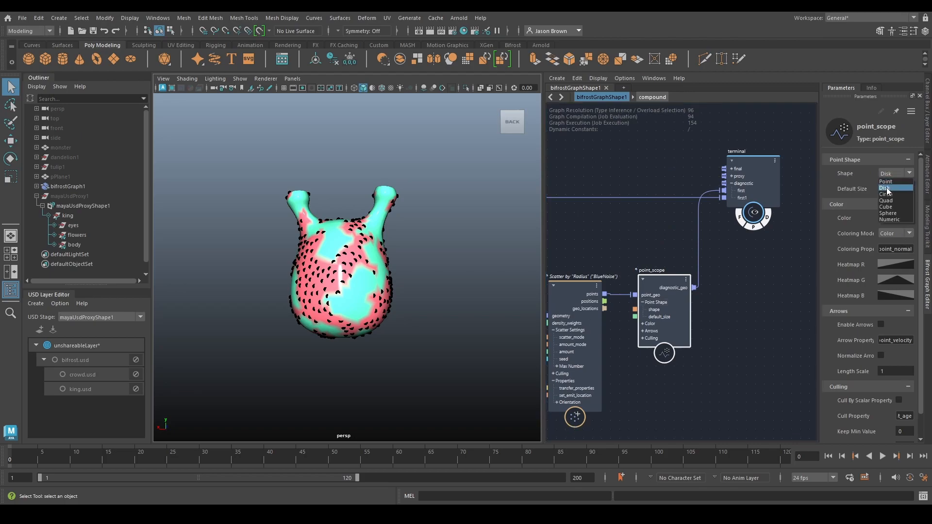
pyautogui.click(888, 214)
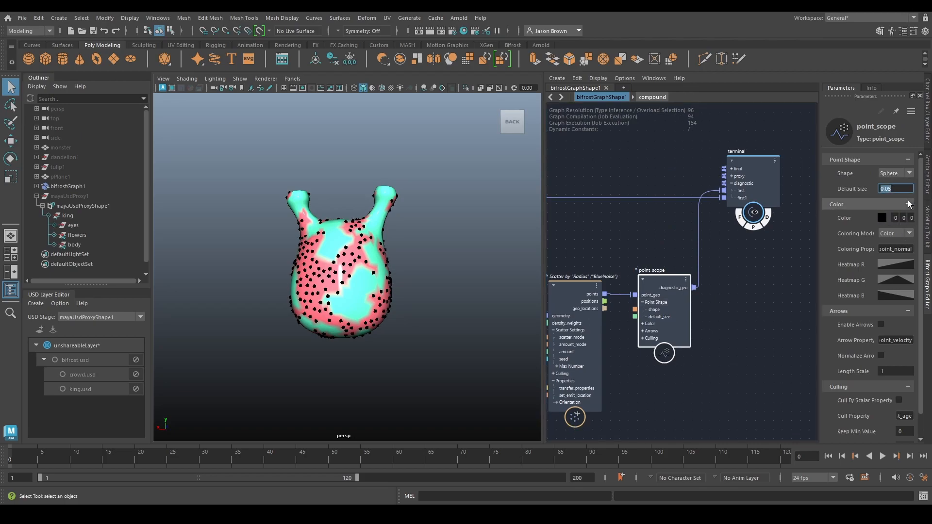
pyautogui.press('Return')
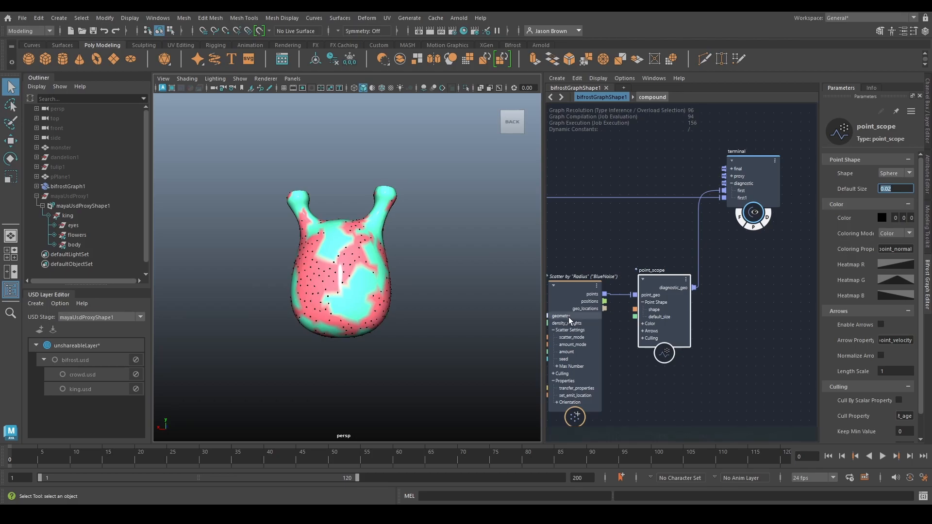
# - Inspect the point distribution on the monster and set the scatter_points amount to 0.02
pyautogui.keyDown('alt'); pyautogui.moveTo(399, 241); pyautogui.dragTo(410, 242); pyautogui.keyUp('alt')
pyautogui.keyDown('alt'); pyautogui.moveTo(410, 242); pyautogui.dragTo(411, 271, button='middle'); pyautogui.keyUp('alt')
pyautogui.keyDown('alt'); pyautogui.moveTo(410, 270); pyautogui.dragTo(510, 272, button='right'); pyautogui.keyUp('alt')
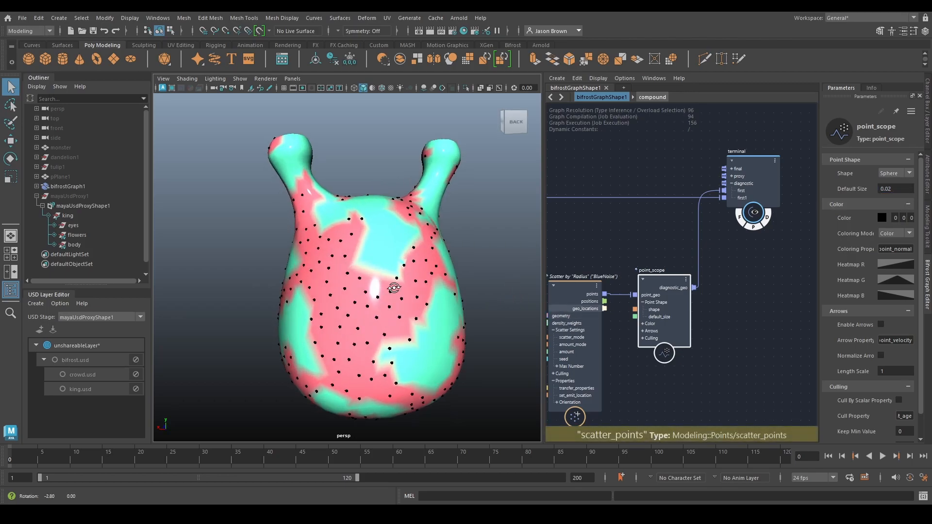
pyautogui.keyDown('alt'); pyautogui.moveTo(335, 267); pyautogui.dragTo(374, 267); pyautogui.keyUp('alt')
pyautogui.keyDown('alt'); pyautogui.moveTo(378, 227); pyautogui.dragTo(376, 278); pyautogui.keyUp('alt')
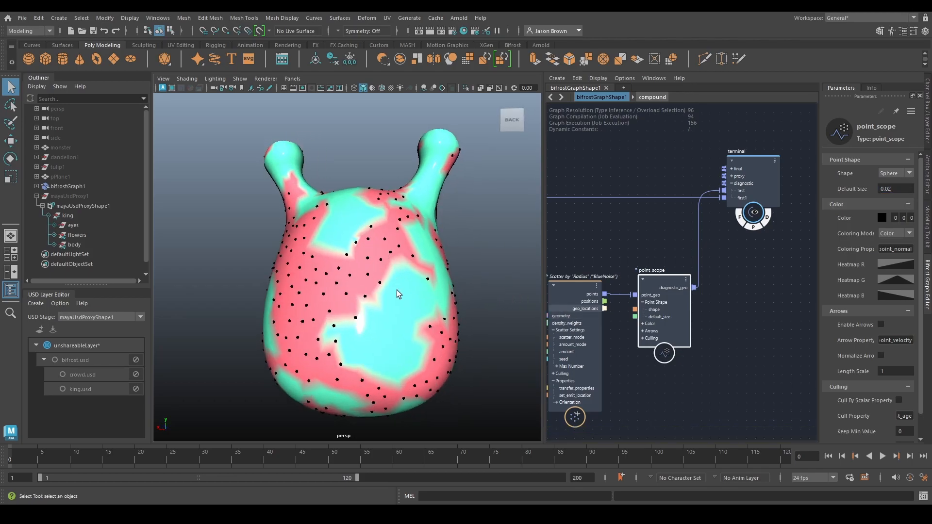
pyautogui.keyDown('alt'); pyautogui.moveTo(398, 288); pyautogui.dragTo(376, 252, button='middle'); pyautogui.keyUp('alt')
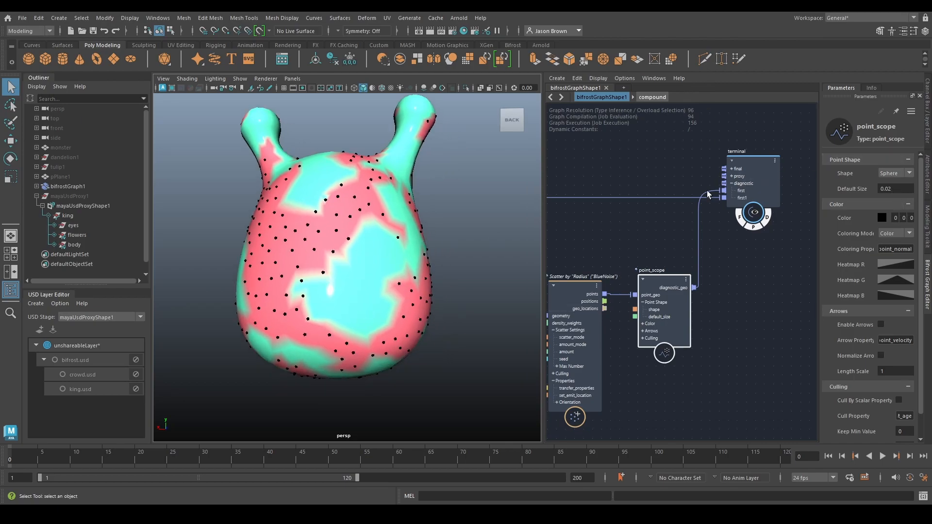
pyautogui.click(589, 295)
pyautogui.click(895, 204)
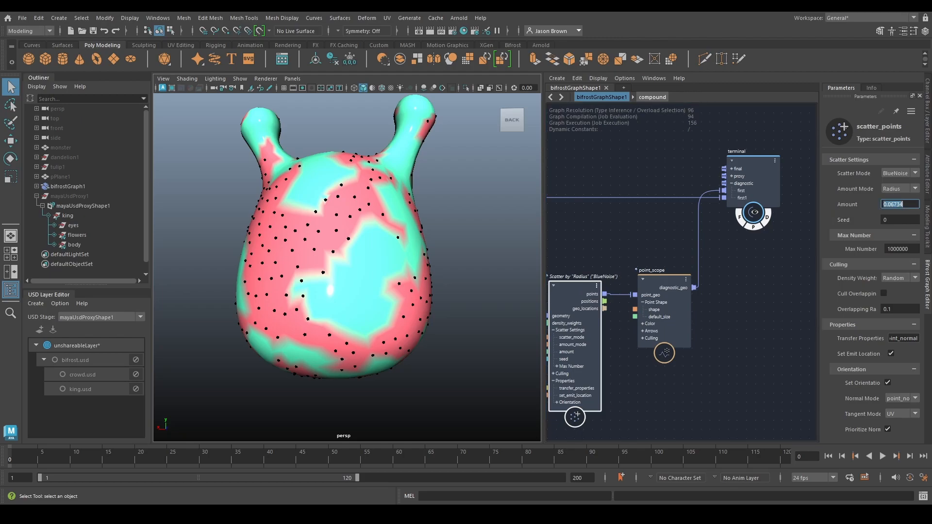
pyautogui.write('0.02')
pyautogui.press('Return')
pyautogui.keyDown('alt'); pyautogui.moveTo(296, 254); pyautogui.dragTo(287, 237); pyautogui.keyUp('alt')
pyautogui.keyDown('alt'); pyautogui.moveTo(364, 241); pyautogui.dragTo(341, 221, button='right'); pyautogui.keyUp('alt')
# - Move the point_scope and terminal nodes together farther from scatter_points to make room between them
pyautogui.keyDown('alt'); pyautogui.moveTo(702, 384); pyautogui.dragTo(649, 381, button='middle'); pyautogui.keyUp('alt')
pyautogui.moveTo(610, 149); pyautogui.dragTo(759, 380)
pyautogui.moveTo(611, 309); pyautogui.dragTo(796, 310)
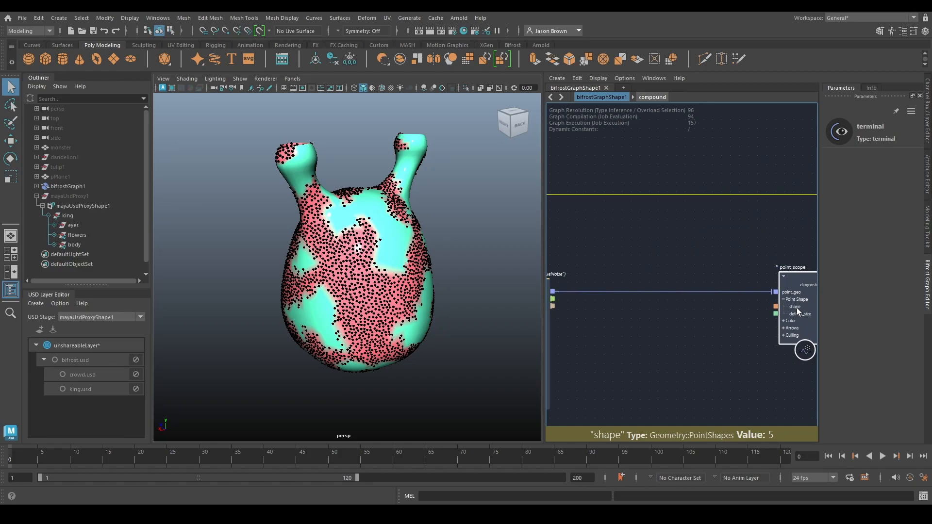
# - Add a randomize_point_scale node between scatter_points and point_scope
pyautogui.keyDown('alt'); pyautogui.moveTo(632, 340); pyautogui.dragTo(676, 338, button='middle'); pyautogui.keyUp('alt')
pyautogui.press('Tab')
pyautogui.write('randomize_point_scale')
pyautogui.press('Down')
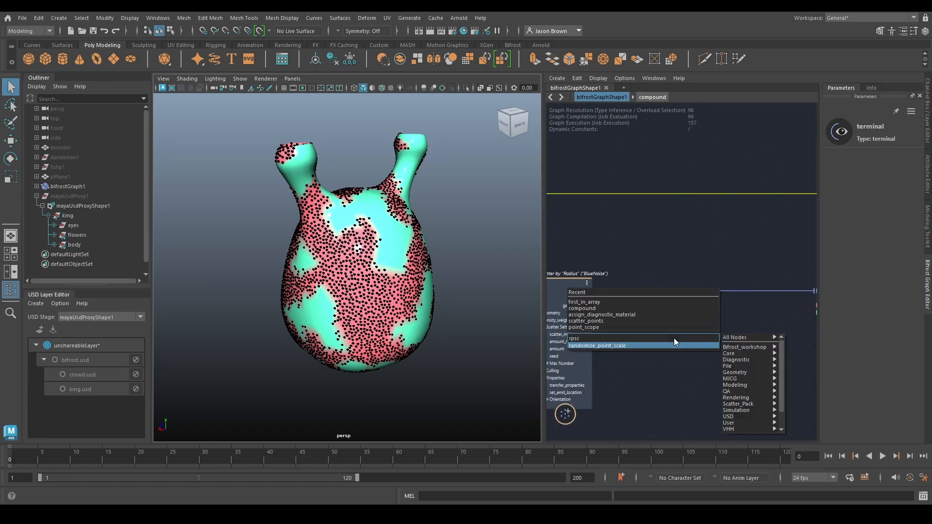
pyautogui.press('Return')
pyautogui.click(692, 348)
# - Add a randomize_point_rotation node and chain scatter_points' points through the scale and rotation nodes into point_scope
pyautogui.keyDown('alt'); pyautogui.moveTo(736, 326); pyautogui.dragTo(750, 305, button='middle'); pyautogui.keyUp('alt')
pyautogui.click(671, 292)
pyautogui.press('Tab')
pyautogui.write('rand')
pyautogui.press('Down')
pyautogui.press('Return')
pyautogui.moveTo(731, 348); pyautogui.dragTo(738, 292)
# - Set the scatter_points amount to 0.03
pyautogui.keyDown('alt'); pyautogui.moveTo(320, 274); pyautogui.dragTo(338, 277); pyautogui.keyUp('alt')
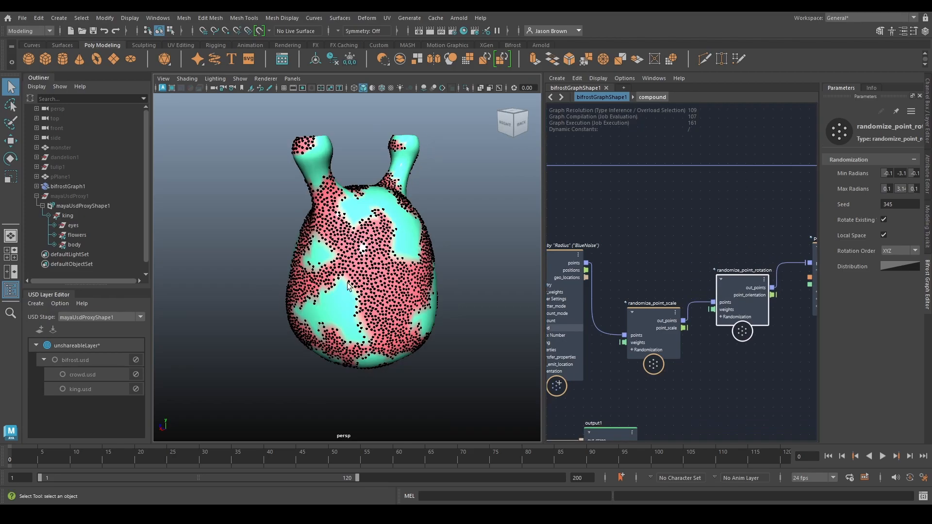
pyautogui.keyDown('alt'); pyautogui.moveTo(549, 318); pyautogui.dragTo(571, 262, button='middle'); pyautogui.keyUp('alt')
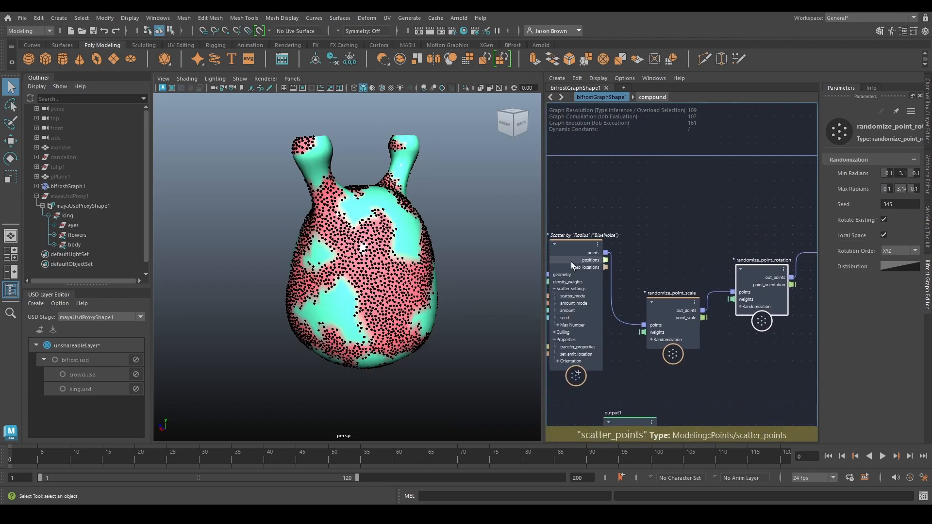
pyautogui.click(571, 261)
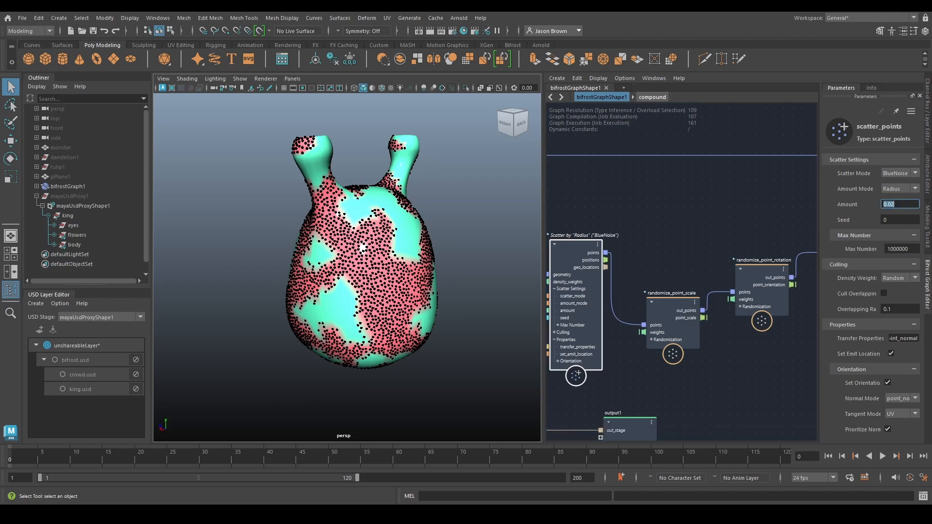
pyautogui.press('Return')
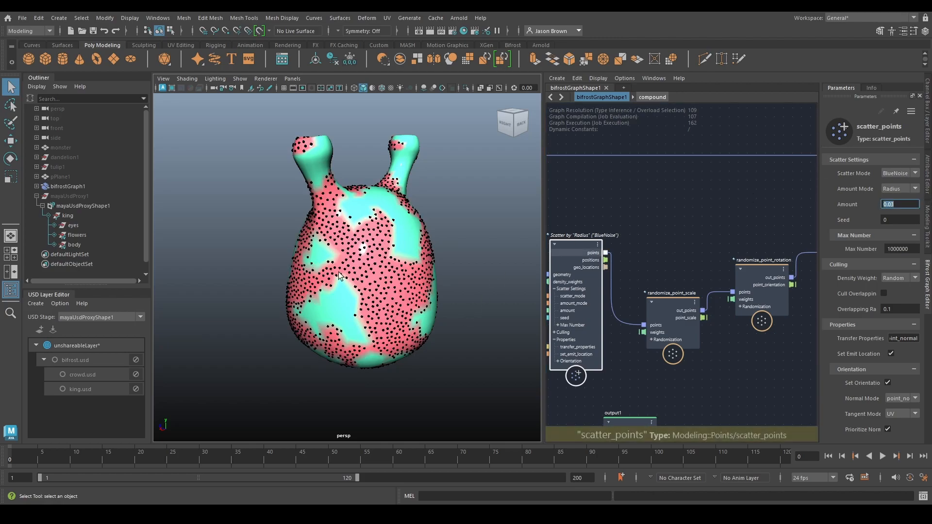
# - Review the node network from first_in_array and the compound through scatter_points to the randomize nodes
pyautogui.keyDown('alt'); pyautogui.moveTo(582, 319); pyautogui.dragTo(758, 306, button='middle'); pyautogui.keyUp('alt')
pyautogui.scroll(-4, 549, 284)
pyautogui.keyDown('alt'); pyautogui.moveTo(547, 287); pyautogui.dragTo(692, 310, button='middle'); pyautogui.keyUp('alt')
pyautogui.scroll(2, 563, 289)
pyautogui.keyDown('alt'); pyautogui.moveTo(618, 307); pyautogui.dragTo(777, 330, button='middle'); pyautogui.keyUp('alt')
pyautogui.scroll(2, 776, 330)
pyautogui.keyDown('alt'); pyautogui.moveTo(679, 326); pyautogui.dragTo(544, 333, button='middle'); pyautogui.keyUp('alt')
pyautogui.keyDown('alt'); pyautogui.moveTo(702, 316); pyautogui.dragTo(631, 308, button='middle'); pyautogui.keyUp('alt')
pyautogui.keyDown('alt'); pyautogui.moveTo(738, 308); pyautogui.dragTo(610, 260, button='middle'); pyautogui.keyUp('alt')
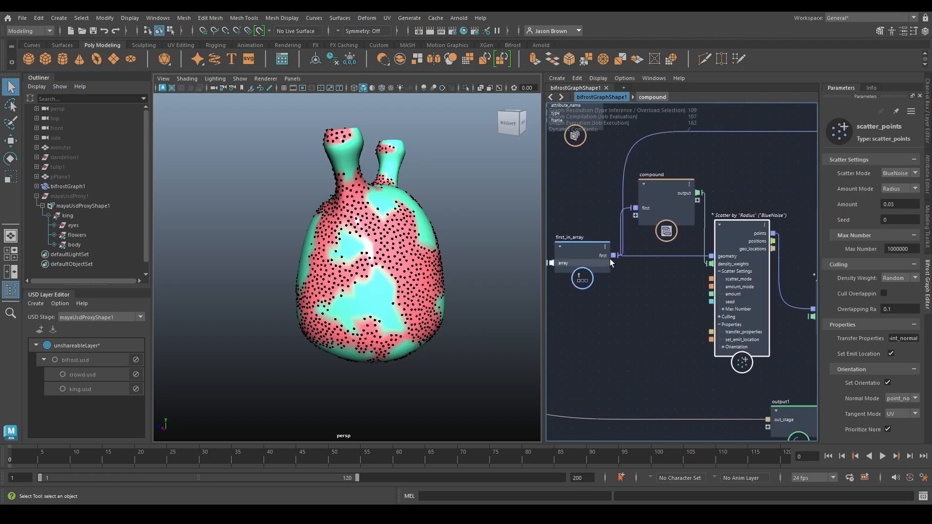
pyautogui.click(611, 256)
pyautogui.keyDown('alt'); pyautogui.moveTo(651, 343); pyautogui.dragTo(606, 291, button='middle'); pyautogui.keyUp('alt')
pyautogui.click(598, 307)
pyautogui.keyDown('alt'); pyautogui.moveTo(692, 304); pyautogui.dragTo(542, 345, button='middle'); pyautogui.keyUp('alt')
# - Set the randomize_point_scale node's minimum to 0.05 and maximum to 0.2
pyautogui.click(615, 260)
pyautogui.doubleClick(894, 173)
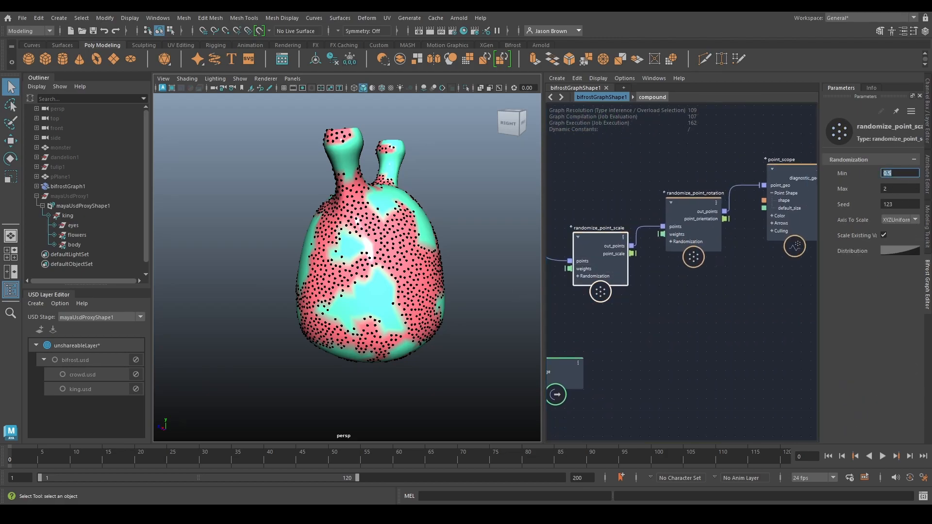
pyautogui.press('Tab')
pyautogui.write('0')
# - Move the terminal and point_scope nodes away from randomize_point_rotation to free up space in the graph
pyautogui.keyDown('alt'); pyautogui.moveTo(638, 321); pyautogui.dragTo(816, 316, button='middle'); pyautogui.keyUp('alt')
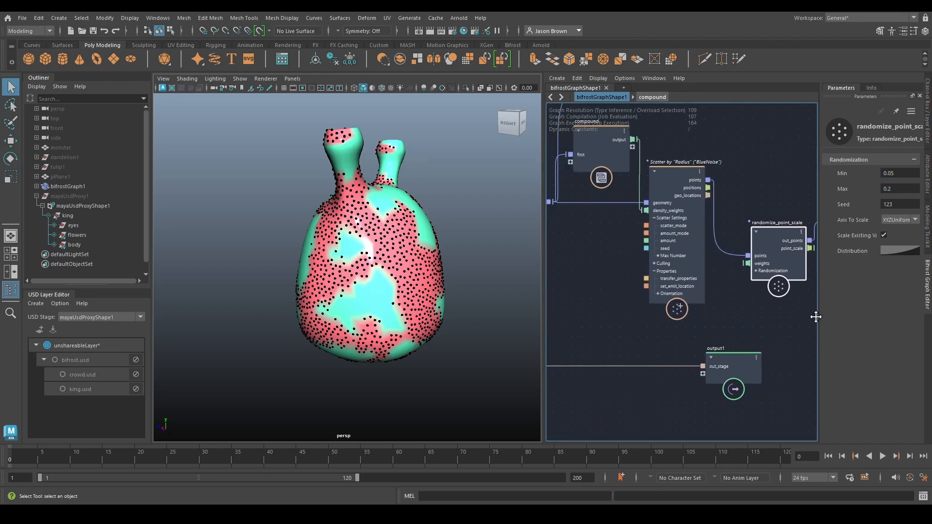
pyautogui.keyDown('alt'); pyautogui.moveTo(703, 318); pyautogui.dragTo(789, 307, button='middle'); pyautogui.keyUp('alt')
pyautogui.keyDown('alt'); pyautogui.moveTo(561, 259); pyautogui.dragTo(511, 325, button='middle'); pyautogui.keyUp('alt')
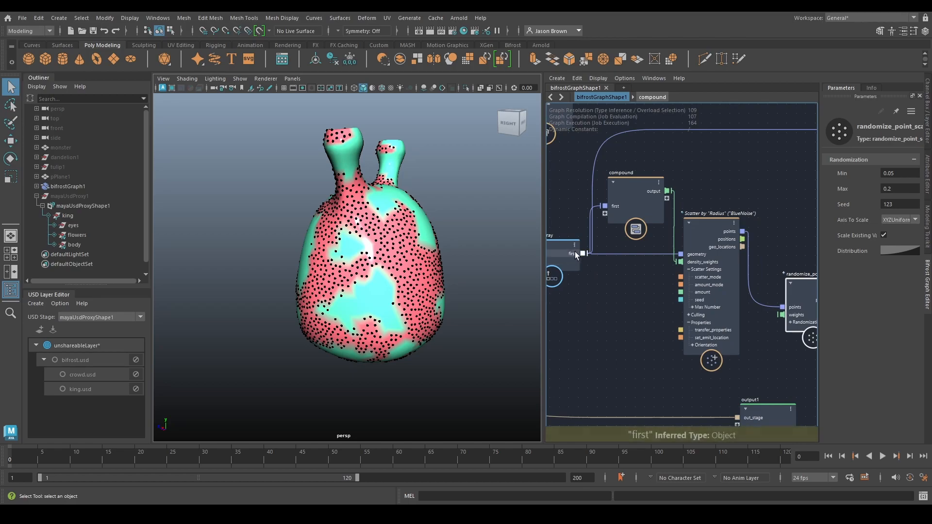
pyautogui.moveTo(582, 252); pyautogui.dragTo(675, 351)
pyautogui.keyDown('alt'); pyautogui.moveTo(709, 350); pyautogui.dragTo(595, 394, button='middle'); pyautogui.keyUp('alt')
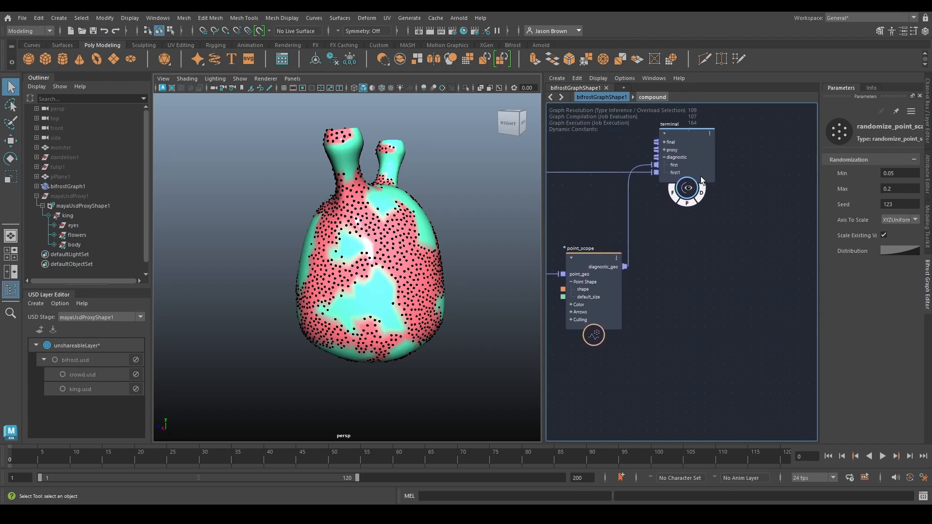
pyautogui.moveTo(700, 177); pyautogui.dragTo(745, 165)
pyautogui.keyDown('alt'); pyautogui.moveTo(680, 269); pyautogui.dragTo(779, 241, button='middle'); pyautogui.keyUp('alt')
pyautogui.moveTo(694, 251); pyautogui.dragTo(762, 179)
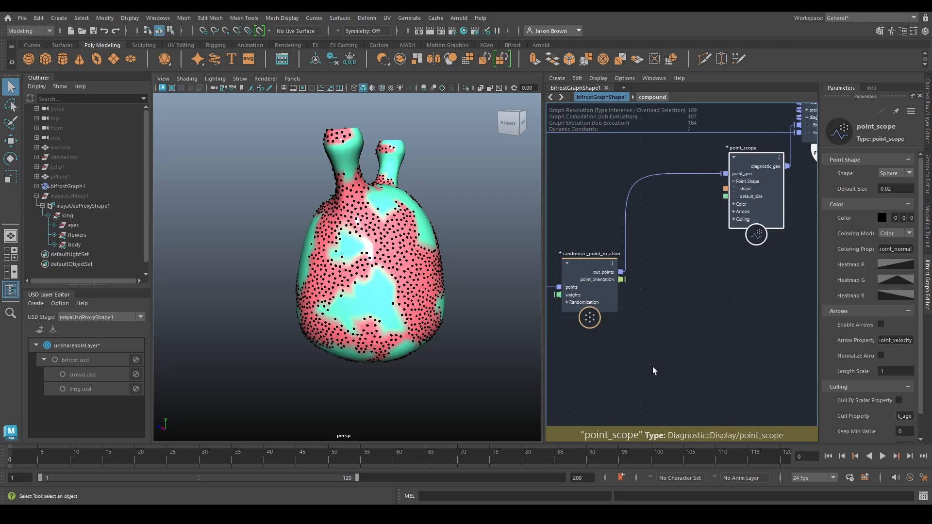
# - Add a define_usd_point_instancer node below point_scope and set its instancer path to /instancer_decoration
pyautogui.keyDown('alt'); pyautogui.moveTo(724, 308); pyautogui.dragTo(703, 310, button='middle'); pyautogui.keyUp('alt')
pyautogui.scroll(-2, 697, 331)
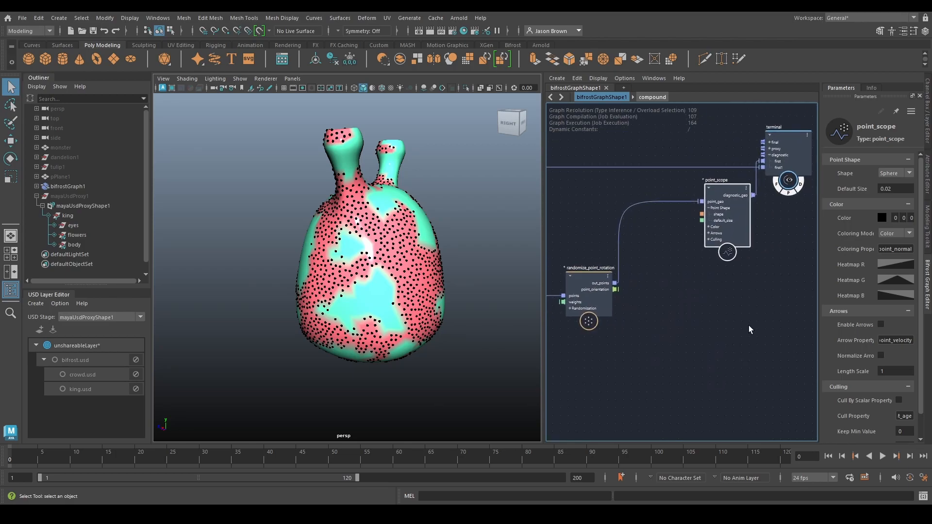
pyautogui.click(760, 365)
pyautogui.press('Tab')
pyautogui.write('usd_point')
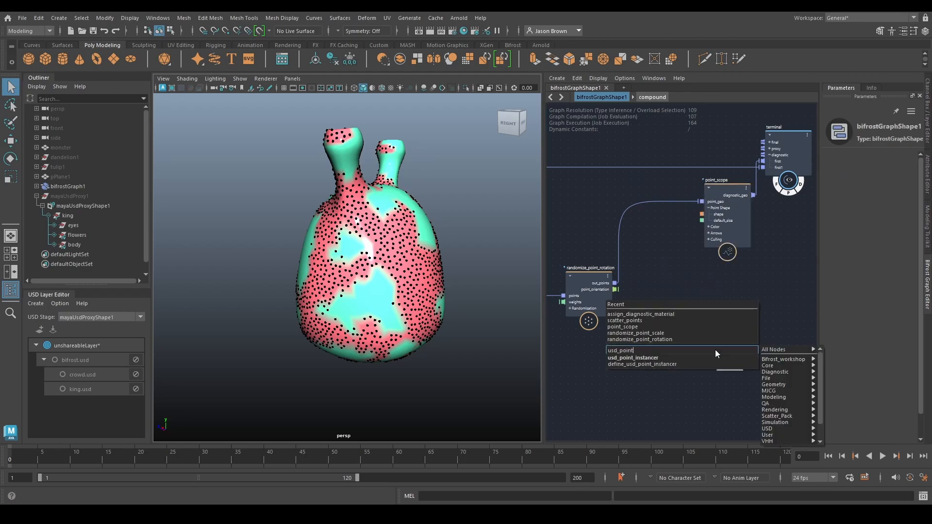
pyautogui.press('Return')
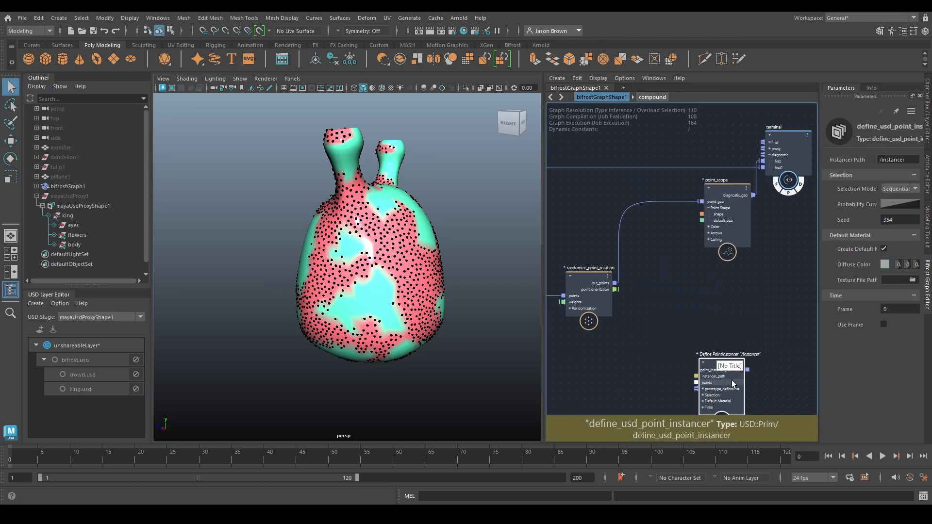
pyautogui.moveTo(715, 320); pyautogui.dragTo(715, 318)
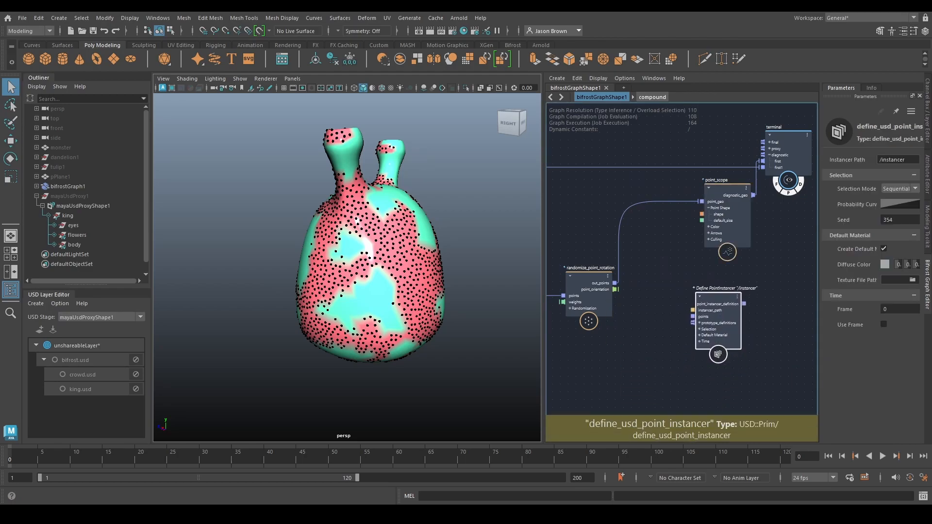
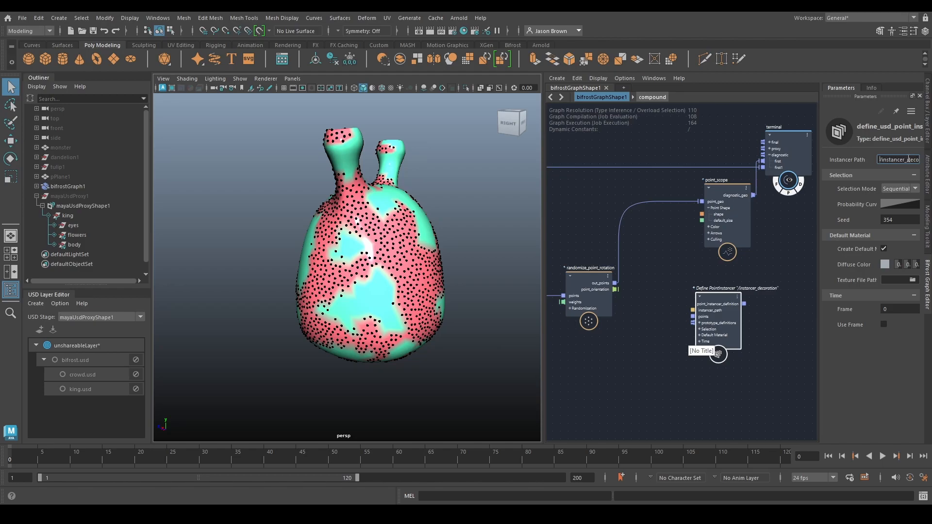
# - Place the point instancer node closer to randomize_point_rotation and connect the rotation node's out_points to its points input
pyautogui.keyDown('alt'); pyautogui.moveTo(684, 302); pyautogui.dragTo(683, 290, button='middle'); pyautogui.keyUp('alt')
pyautogui.moveTo(713, 298); pyautogui.dragTo(675, 292)
pyautogui.keyDown('alt'); pyautogui.moveTo(739, 299); pyautogui.dragTo(769, 293, button='middle'); pyautogui.keyUp('alt')
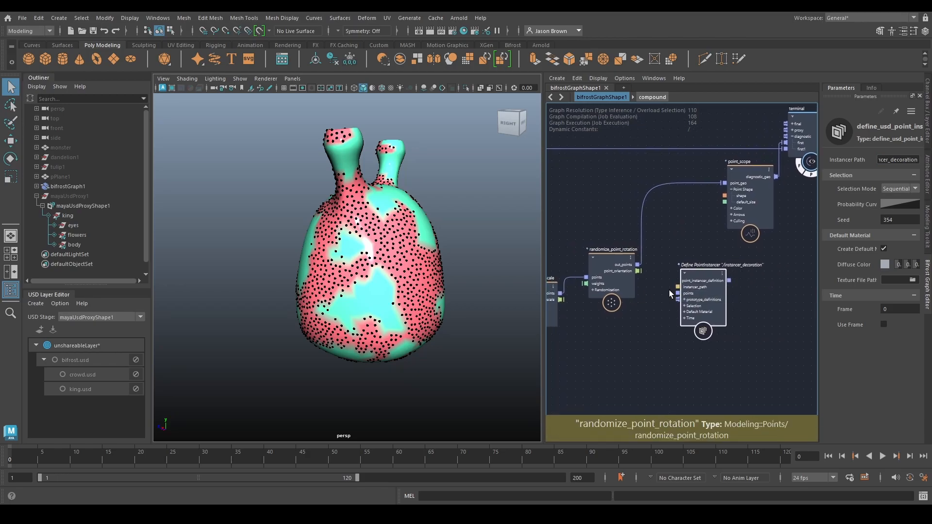
pyautogui.keyDown('alt'); pyautogui.moveTo(661, 315); pyautogui.dragTo(930, 239, button='middle'); pyautogui.keyUp('alt')
pyautogui.keyDown('alt'); pyautogui.moveTo(686, 274); pyautogui.dragTo(639, 308, button='middle'); pyautogui.keyUp('alt')
pyautogui.keyDown('alt'); pyautogui.moveTo(787, 314); pyautogui.dragTo(601, 308, button='middle'); pyautogui.keyUp('alt')
pyautogui.keyDown('alt'); pyautogui.moveTo(739, 266); pyautogui.dragTo(672, 307, button='middle'); pyautogui.keyUp('alt')
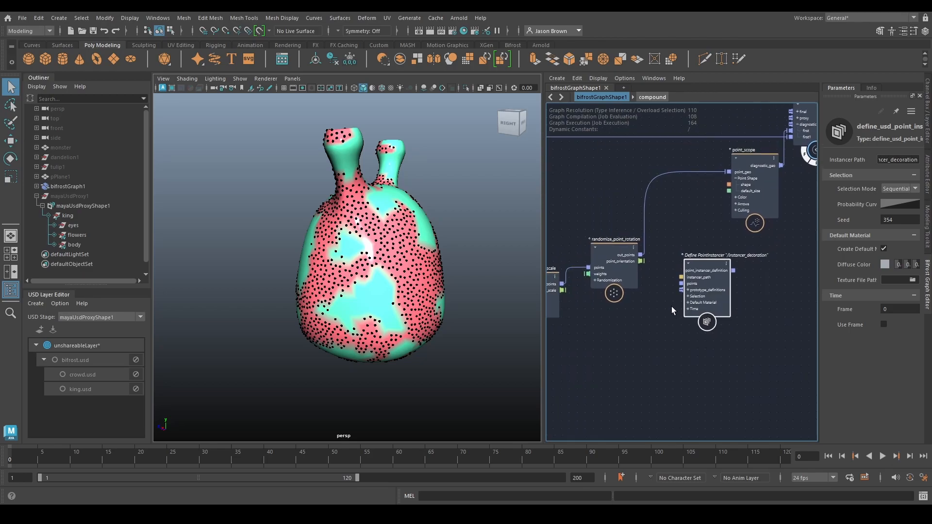
pyautogui.scroll(2, 671, 306)
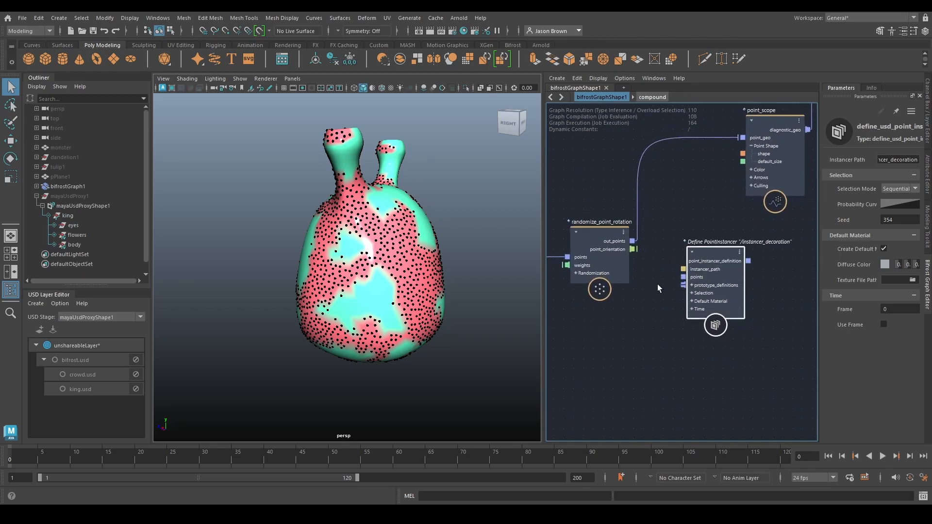
pyautogui.moveTo(666, 274); pyautogui.dragTo(685, 277)
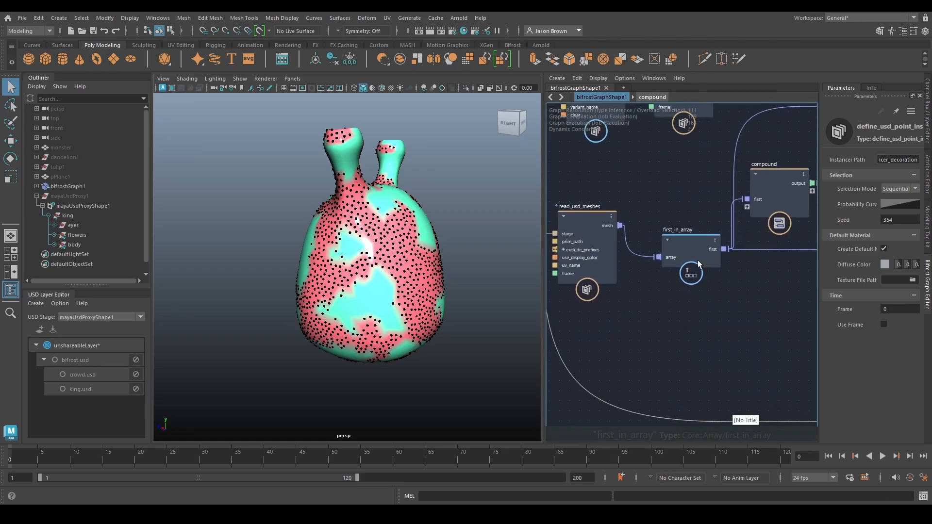
# - Move the first_in_array node closer to read_usd_meshes
pyautogui.click(681, 249)
pyautogui.moveTo(681, 249); pyautogui.dragTo(680, 244)
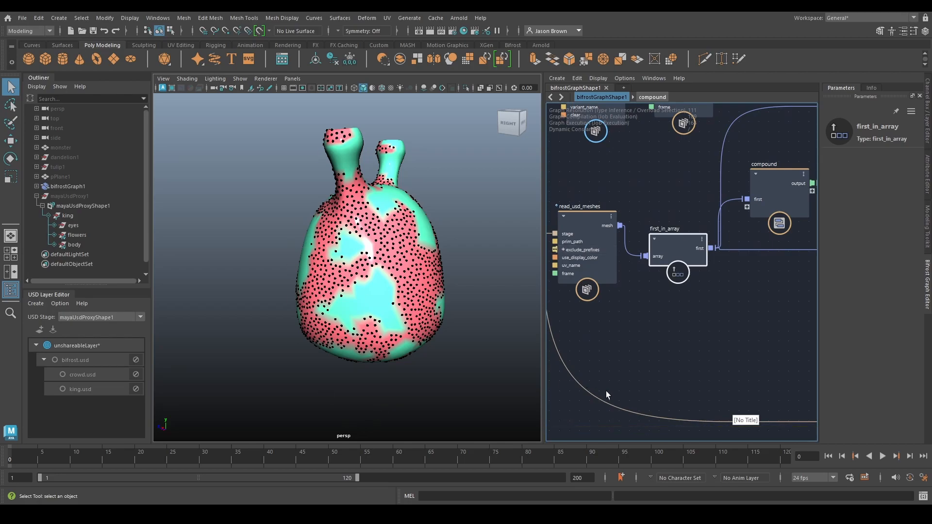
pyautogui.click(685, 308)
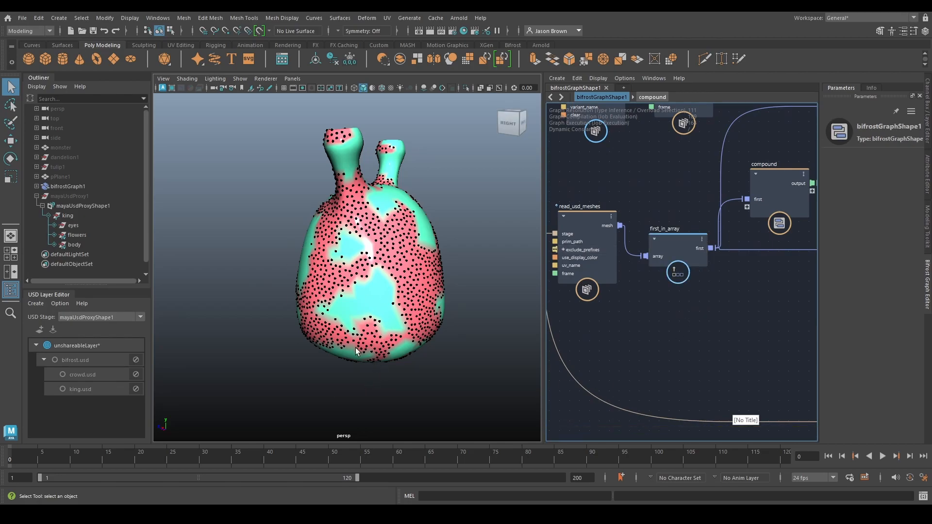
pyautogui.keyDown('alt'); pyautogui.moveTo(698, 313); pyautogui.dragTo(575, 272, button='middle'); pyautogui.keyUp('alt')
pyautogui.moveTo(568, 209); pyautogui.dragTo(556, 210)
pyautogui.keyDown('alt'); pyautogui.moveTo(619, 249); pyautogui.dragTo(660, 311, button='middle'); pyautogui.keyUp('alt')
# - Feed the first output of first_in_array into a new define_usd_mesh node below scatter_points and set its path to /king_proto
pyautogui.click(609, 263)
pyautogui.keyDown('alt'); pyautogui.moveTo(652, 374); pyautogui.dragTo(421, 325, button='middle'); pyautogui.keyUp('alt')
pyautogui.keyDown('alt'); pyautogui.moveTo(553, 330); pyautogui.dragTo(601, 363, button='middle'); pyautogui.keyUp('alt')
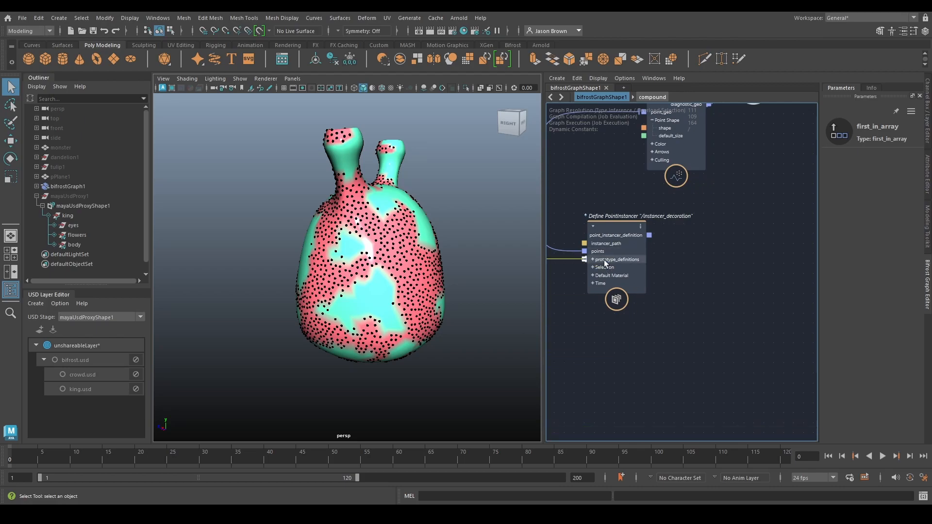
pyautogui.keyDown('alt'); pyautogui.moveTo(558, 391); pyautogui.dragTo(599, 365, button='middle'); pyautogui.keyUp('alt')
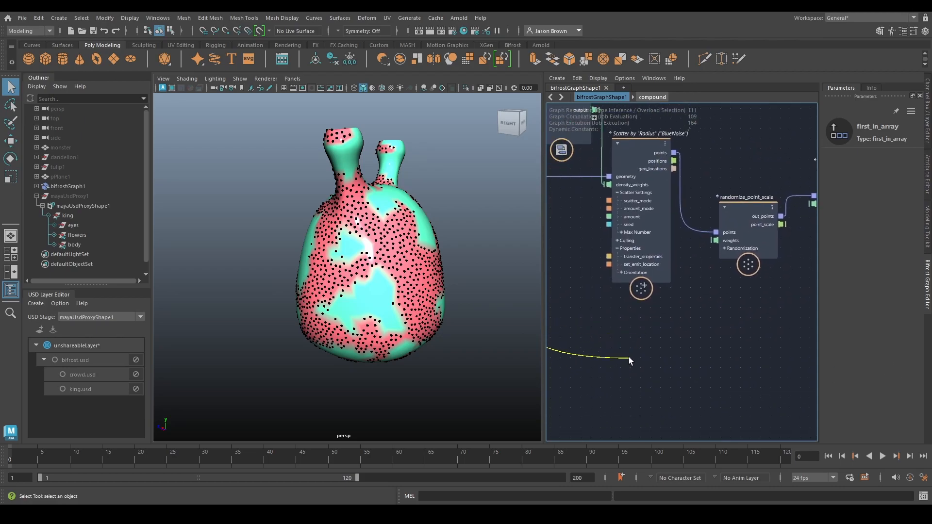
pyautogui.click(637, 331)
pyautogui.write('define_usd_mesh')
pyautogui.press('Return')
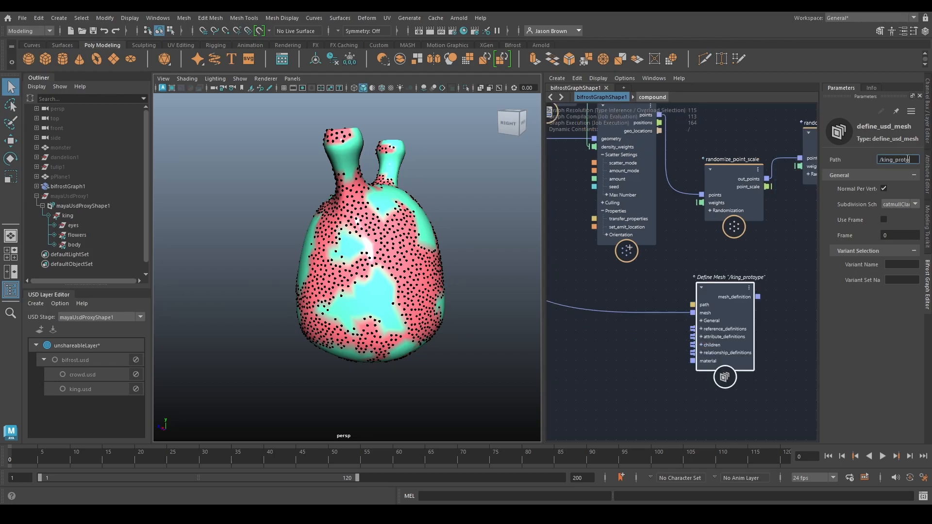
# - Connect the define_usd_mesh node's mesh_definition output to the prototype_definitions input of the point instancer node
pyautogui.keyDown('alt'); pyautogui.moveTo(782, 339); pyautogui.dragTo(626, 374, button='middle'); pyautogui.keyUp('alt')
pyautogui.moveTo(572, 356); pyautogui.dragTo(759, 221)
pyautogui.keyDown('alt'); pyautogui.moveTo(762, 290); pyautogui.dragTo(581, 314, button='middle'); pyautogui.keyUp('alt')
pyautogui.keyDown('alt'); pyautogui.moveTo(763, 258); pyautogui.dragTo(689, 214, button='right'); pyautogui.keyUp('alt')
pyautogui.keyDown('alt'); pyautogui.moveTo(748, 267); pyautogui.dragTo(777, 210, button='middle'); pyautogui.keyUp('alt')
pyautogui.keyDown('alt'); pyautogui.moveTo(577, 361); pyautogui.dragTo(708, 258, button='middle'); pyautogui.keyUp('alt')
pyautogui.moveTo(694, 246); pyautogui.dragTo(855, 209)
# - Move the graph's output node closer to the point instancer and point_scope nodes
pyautogui.keyDown('alt'); pyautogui.moveTo(787, 159); pyautogui.dragTo(571, 284, button='middle'); pyautogui.keyUp('alt')
pyautogui.keyDown('alt'); pyautogui.moveTo(650, 259); pyautogui.dragTo(566, 299, button='middle'); pyautogui.keyUp('alt')
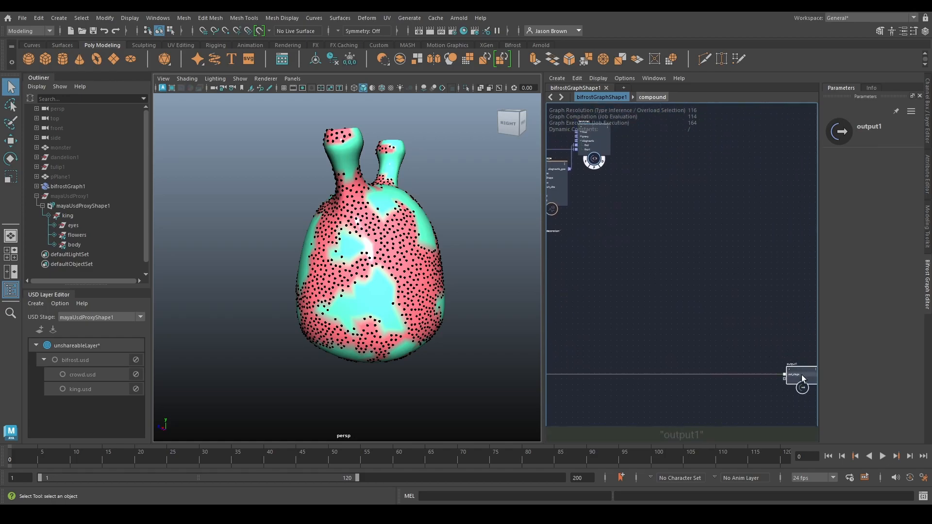
pyautogui.moveTo(802, 375); pyautogui.dragTo(679, 303)
# - Insert an add_to_stage node on the stage connection before the output and connect point_instancer_definition to its prim_definitions
pyautogui.keyDown('alt'); pyautogui.moveTo(632, 281); pyautogui.dragTo(711, 262, button='middle'); pyautogui.keyUp('alt')
pyautogui.click(664, 262)
pyautogui.press('Tab')
pyautogui.write('add_to')
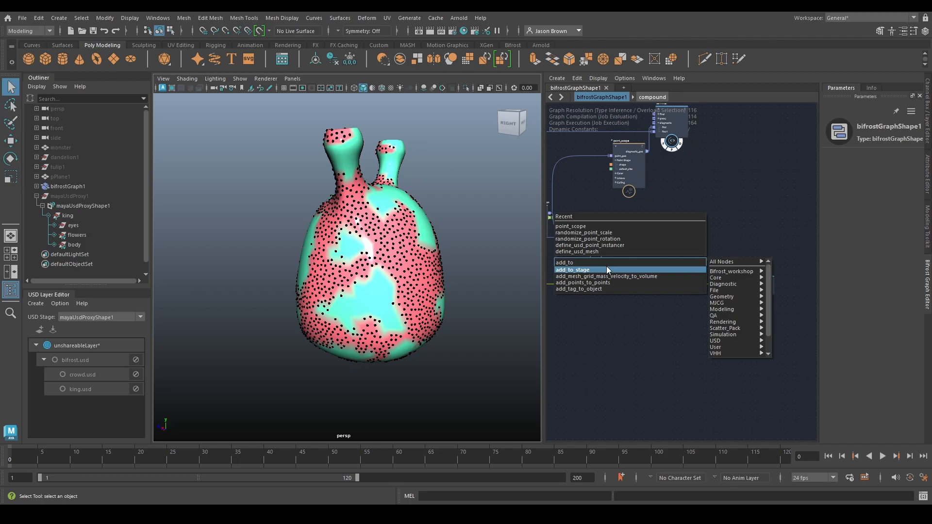
pyautogui.click(607, 269)
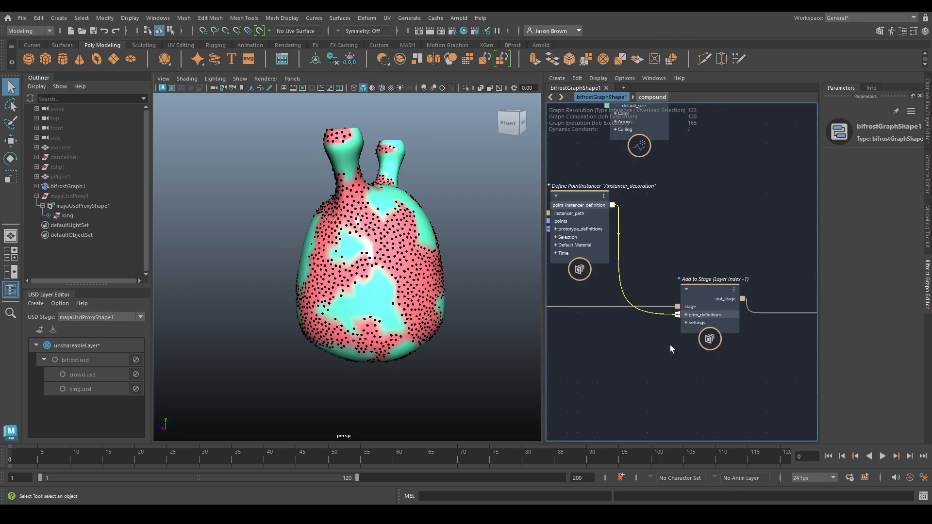
pyautogui.press('Delete')
pyautogui.hotkey('ctrl', 'z')
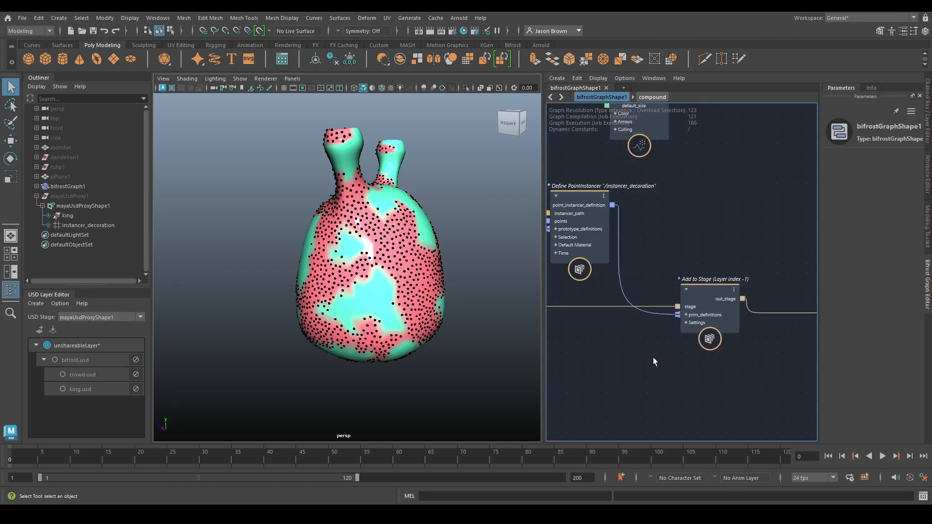
# - Hide bifrostGraph1 and show mayaUsdProxy1 in the scene
pyautogui.click(70, 186)
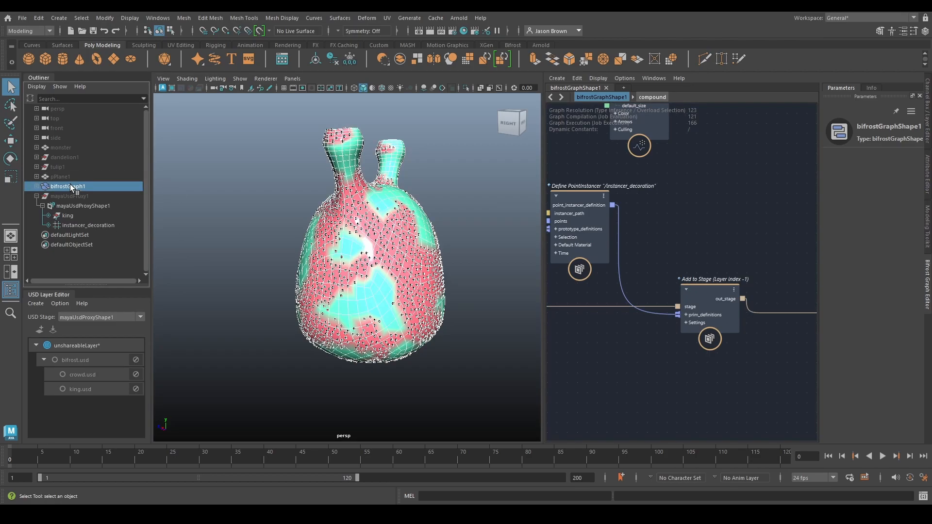
pyautogui.press('h')
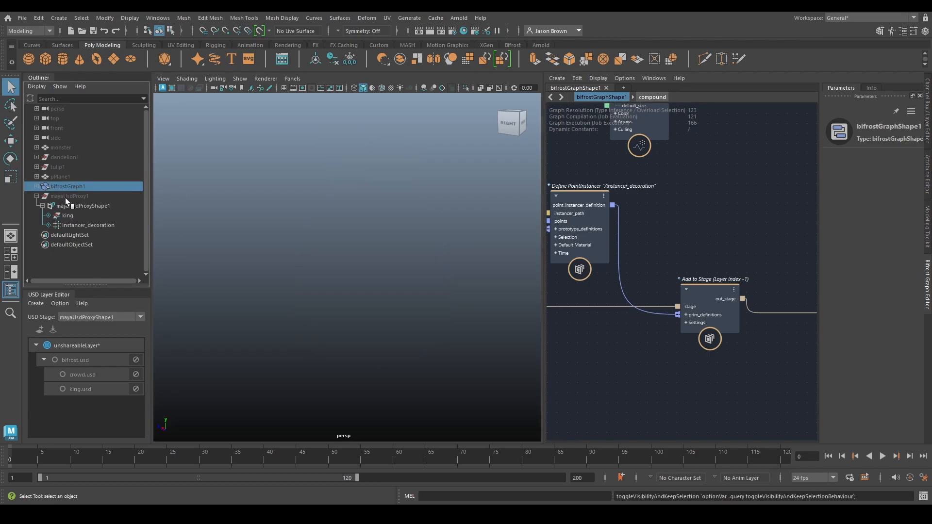
pyautogui.click(65, 196)
pyautogui.press('h')
# - Inspect the instanced decorations on the king monster from several angles
pyautogui.keyDown('alt'); pyautogui.moveTo(308, 289); pyautogui.dragTo(388, 309); pyautogui.keyUp('alt')
pyautogui.click(358, 336)
pyautogui.keyDown('alt'); pyautogui.moveTo(389, 308); pyautogui.dragTo(388, 369, button='middle'); pyautogui.keyUp('alt')
pyautogui.keyDown('alt'); pyautogui.moveTo(350, 359); pyautogui.dragTo(398, 343, button='right'); pyautogui.keyUp('alt')
pyautogui.keyDown('alt'); pyautogui.moveTo(388, 341); pyautogui.dragTo(451, 326); pyautogui.keyUp('alt')
pyautogui.keyDown('alt'); pyautogui.moveTo(452, 327); pyautogui.dragTo(310, 351, button='right'); pyautogui.keyUp('alt')
pyautogui.keyDown('alt'); pyautogui.moveTo(318, 350); pyautogui.dragTo(349, 276, button='middle'); pyautogui.keyUp('alt')
# - Set the randomize_point_scale node's minimum to 0.01 and maximum to 0.05
pyautogui.keyDown('alt'); pyautogui.moveTo(652, 354); pyautogui.dragTo(875, 367, button='middle'); pyautogui.keyUp('alt')
pyautogui.keyDown('alt'); pyautogui.moveTo(662, 269); pyautogui.dragTo(737, 270, button='middle'); pyautogui.keyUp('alt')
pyautogui.moveTo(673, 241); pyautogui.dragTo(672, 206)
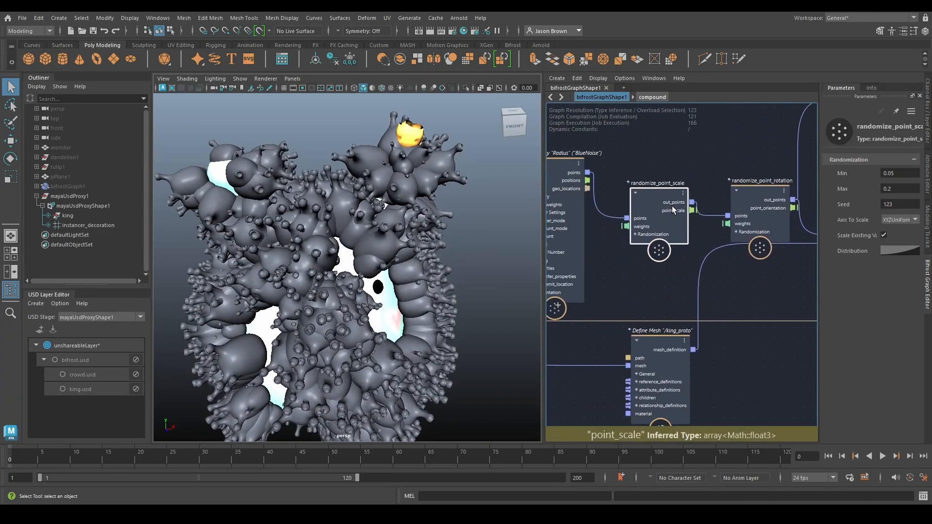
pyautogui.click(903, 173)
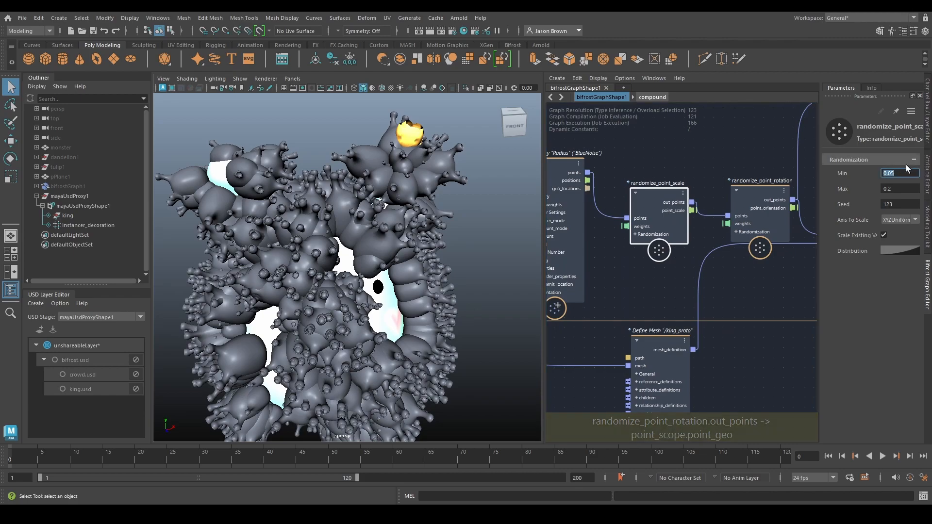
pyautogui.write('0.01')
pyautogui.press('Tab')
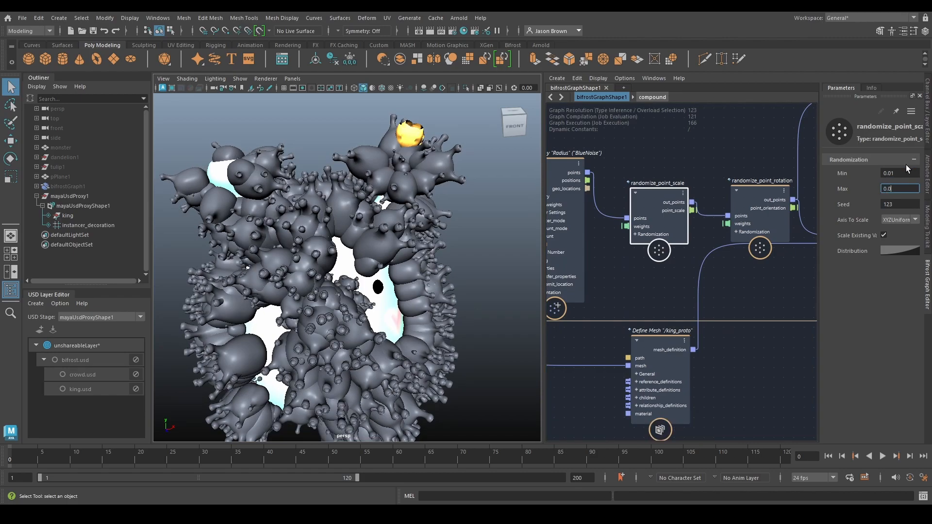
pyautogui.press('Return')
# - Inspect the size and coverage of the rescaled decorations around the king's body, up close and from a distance
pyautogui.keyDown('alt'); pyautogui.moveTo(369, 286); pyautogui.dragTo(486, 256); pyautogui.keyUp('alt')
pyautogui.keyDown('alt'); pyautogui.moveTo(389, 247); pyautogui.dragTo(391, 269, button='right'); pyautogui.keyUp('alt')
pyautogui.keyDown('alt'); pyautogui.moveTo(392, 268); pyautogui.dragTo(374, 307); pyautogui.keyUp('alt')
pyautogui.keyDown('alt'); pyautogui.moveTo(452, 243); pyautogui.dragTo(262, 284, button='right'); pyautogui.keyUp('alt')
pyautogui.keyDown('alt'); pyautogui.moveTo(457, 265); pyautogui.dragTo(183, 266); pyautogui.keyUp('alt')
pyautogui.keyDown('alt'); pyautogui.moveTo(272, 324); pyautogui.dragTo(384, 296, button='right'); pyautogui.keyUp('alt')
pyautogui.keyDown('alt'); pyautogui.moveTo(291, 287); pyautogui.dragTo(334, 305, button='middle'); pyautogui.keyUp('alt')
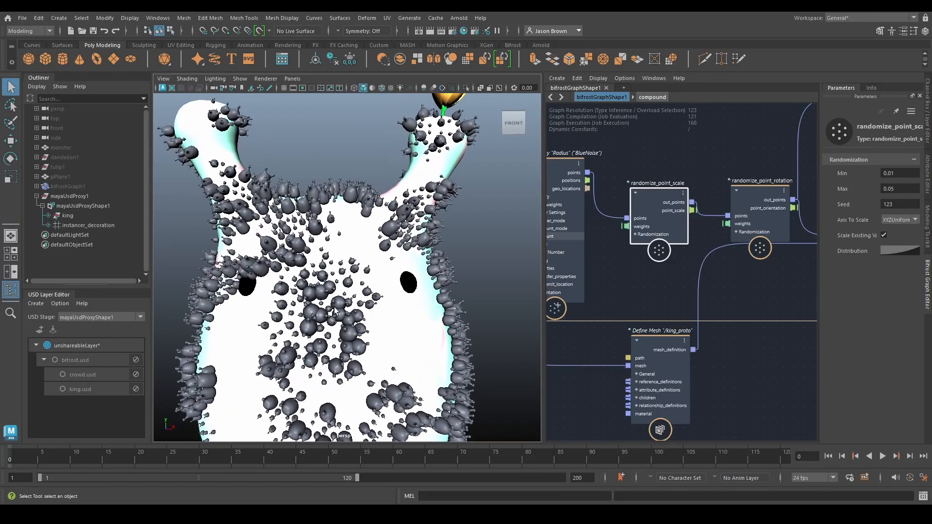
pyautogui.keyDown('alt'); pyautogui.moveTo(333, 305); pyautogui.dragTo(345, 301); pyautogui.keyUp('alt')
pyautogui.keyDown('alt'); pyautogui.moveTo(286, 338); pyautogui.dragTo(311, 333, button='right'); pyautogui.keyUp('alt')
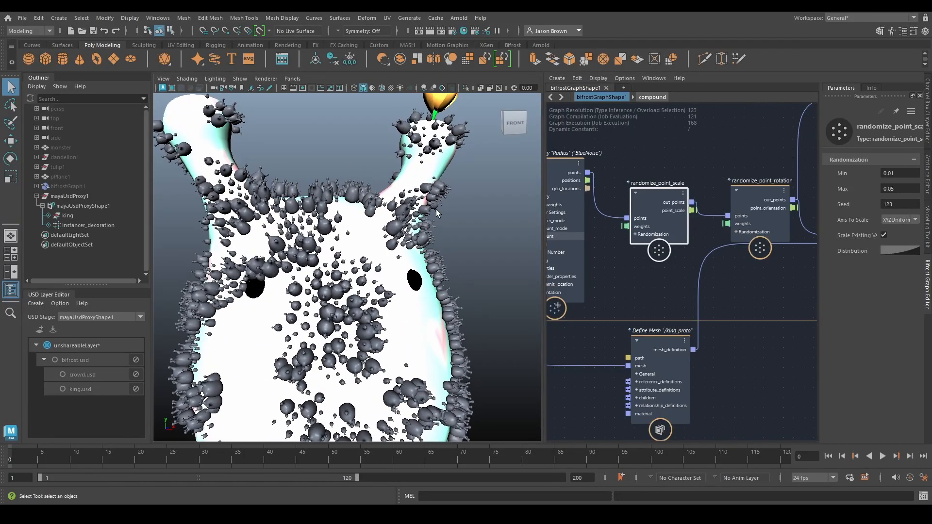
# - Set the randomize_point_scale maximum to 0.03 and the scatter_points amount to 0.02
pyautogui.click(903, 189)
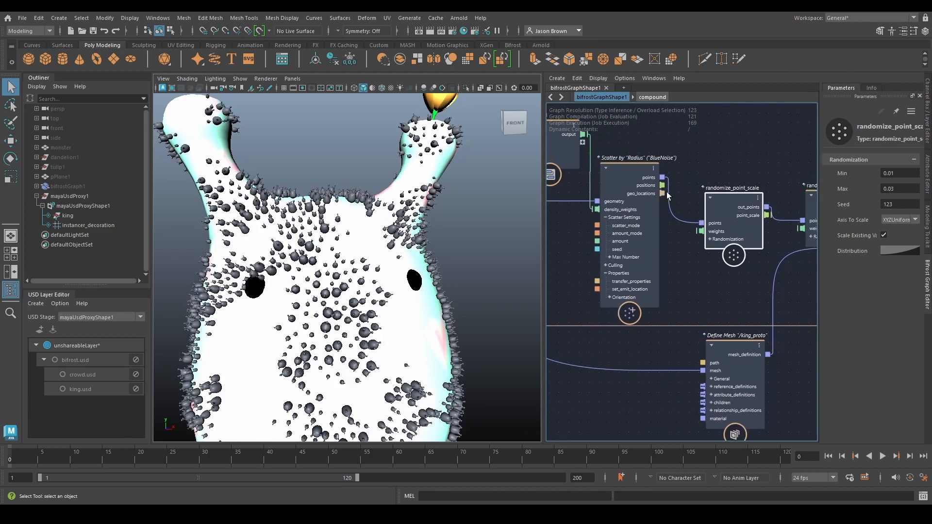
pyautogui.click(610, 180)
pyautogui.click(904, 205)
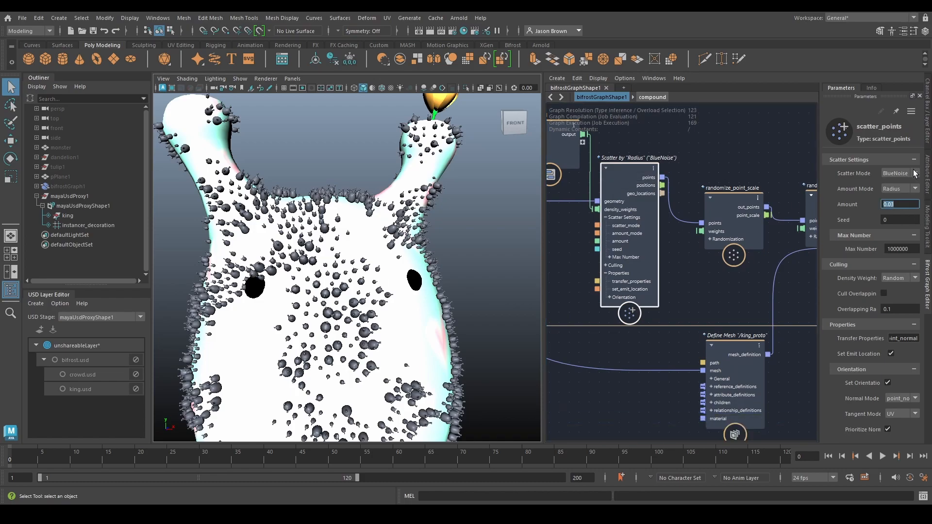
pyautogui.press('Return')
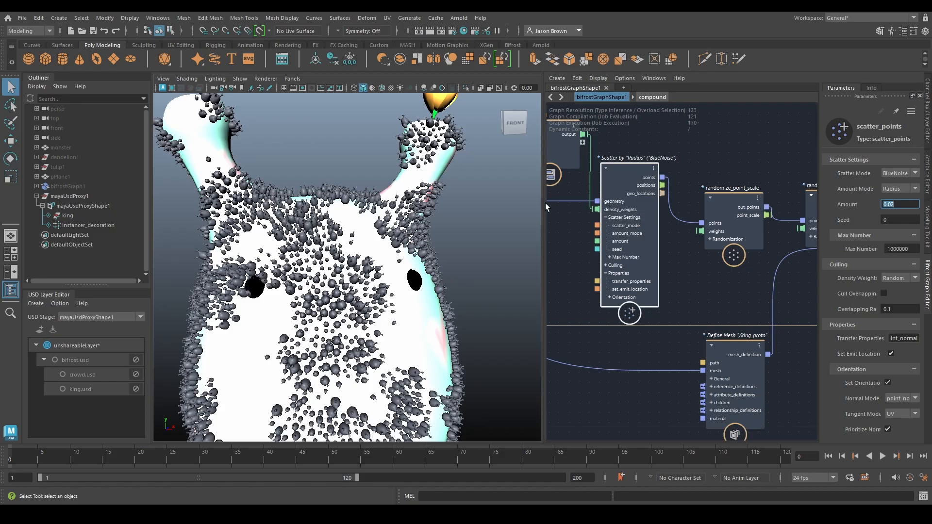
# - Examine the decorations around the king and review the upstream attribute and read_usd_meshes nodes in the graph
pyautogui.keyDown('alt'); pyautogui.moveTo(331, 287); pyautogui.dragTo(432, 264); pyautogui.keyUp('alt')
pyautogui.keyDown('alt'); pyautogui.moveTo(432, 265); pyautogui.dragTo(353, 268, button='right'); pyautogui.keyUp('alt')
pyautogui.keyDown('alt'); pyautogui.moveTo(353, 269); pyautogui.dragTo(301, 269); pyautogui.keyUp('alt')
pyautogui.keyDown('alt'); pyautogui.moveTo(301, 269); pyautogui.dragTo(340, 269, button='right'); pyautogui.keyUp('alt')
pyautogui.keyDown('alt'); pyautogui.moveTo(633, 249); pyautogui.dragTo(871, 291, button='middle'); pyautogui.keyUp('alt')
pyautogui.scroll(-3, 710, 283)
pyautogui.keyDown('alt'); pyautogui.moveTo(709, 283); pyautogui.dragTo(703, 357, button='middle'); pyautogui.keyUp('alt')
pyautogui.keyDown('alt'); pyautogui.moveTo(680, 276); pyautogui.dragTo(680, 287, button='middle'); pyautogui.keyUp('alt')
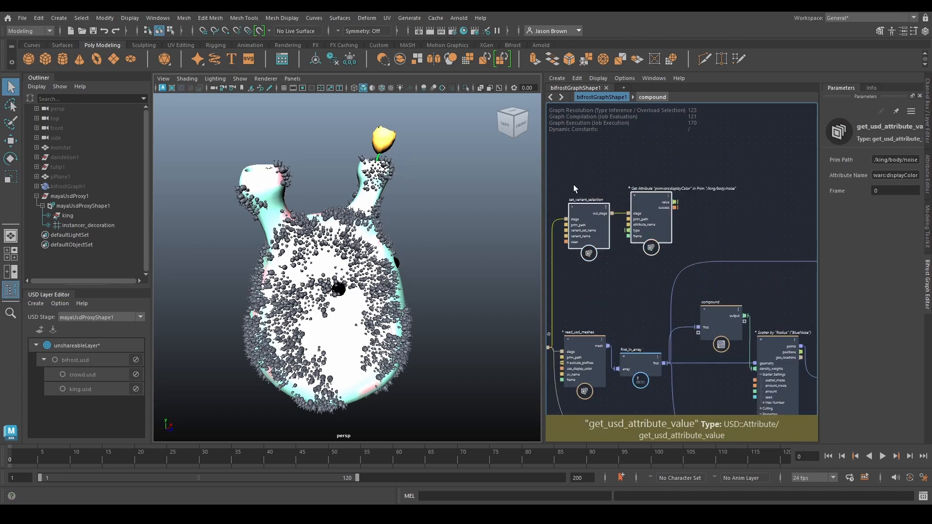
pyautogui.keyDown('alt'); pyautogui.moveTo(646, 307); pyautogui.dragTo(654, 266, button='middle'); pyautogui.keyUp('alt')
pyautogui.click(589, 307)
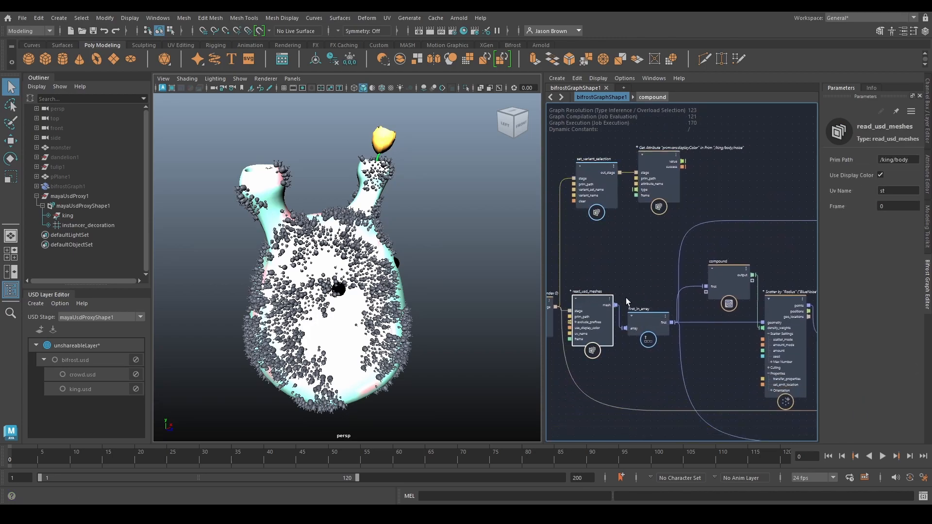
# - Insert a set_geo_property node after first_in_array and set its property to point_color
pyautogui.keyDown('alt'); pyautogui.moveTo(693, 351); pyautogui.dragTo(604, 348, button='middle'); pyautogui.keyUp('alt')
pyautogui.moveTo(620, 247); pyautogui.dragTo(726, 357)
pyautogui.keyDown('alt'); pyautogui.moveTo(660, 307); pyautogui.dragTo(680, 319, button='middle'); pyautogui.keyUp('alt')
pyautogui.click(628, 290)
pyautogui.press('Tab')
pyautogui.write('sgp')
pyautogui.press('Down')
pyautogui.press('Down')
pyautogui.press('Down')
pyautogui.press('Return')
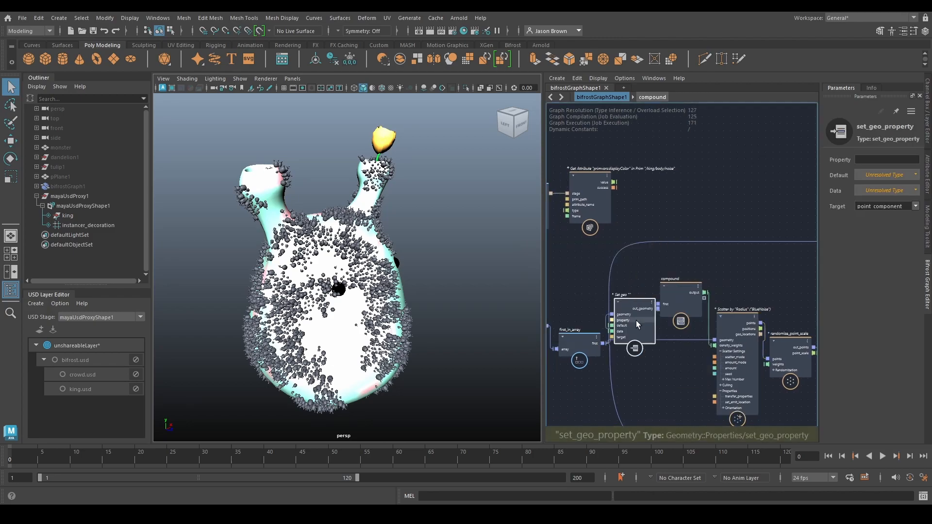
pyautogui.click(889, 160)
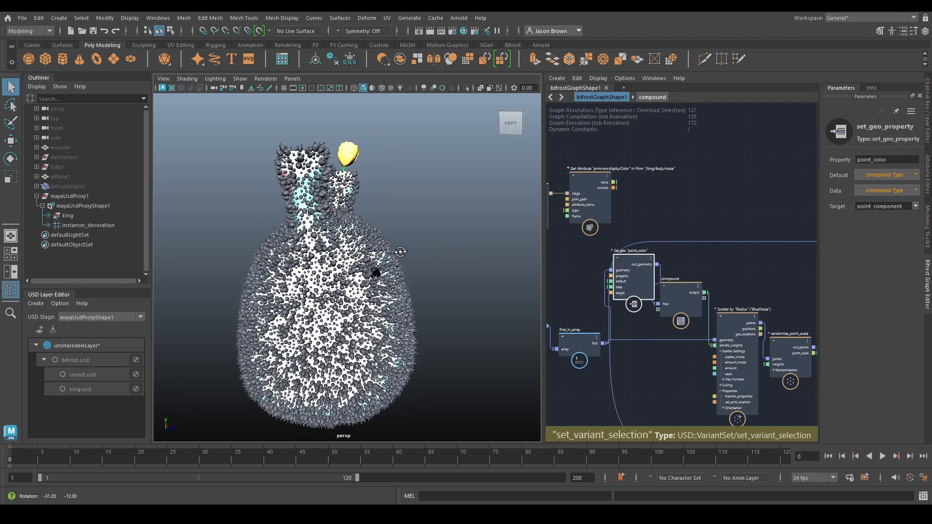
# - Move the set_geo_property node near get_usd_attribute_value and connect that node's value output to its data input
pyautogui.moveTo(609, 235); pyautogui.dragTo(641, 251, button='middle')
pyautogui.moveTo(665, 277); pyautogui.dragTo(667, 250)
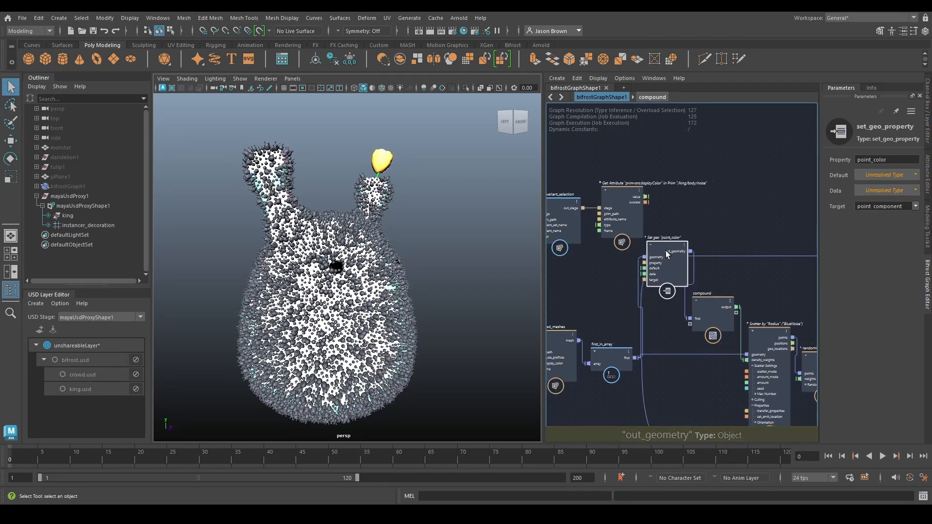
pyautogui.moveTo(717, 216); pyautogui.dragTo(732, 212, button='middle')
pyautogui.moveTo(661, 192); pyautogui.dragTo(661, 271)
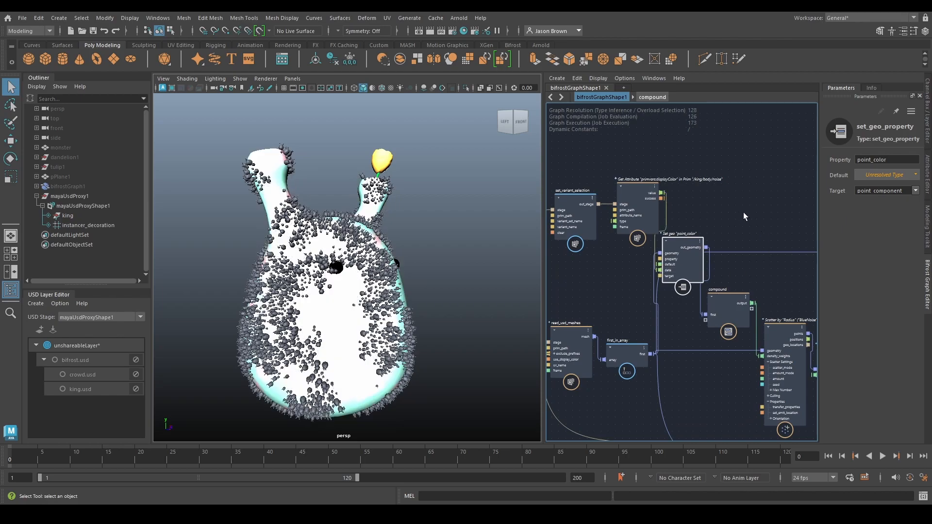
# - Reconnect the first output of first_in_array directly to the compound node's first input
pyautogui.keyDown('alt'); pyautogui.moveTo(490, 270); pyautogui.dragTo(309, 277); pyautogui.keyUp('alt')
pyautogui.moveTo(702, 310); pyautogui.dragTo(687, 291, button='middle')
pyautogui.moveTo(636, 335); pyautogui.dragTo(695, 296)
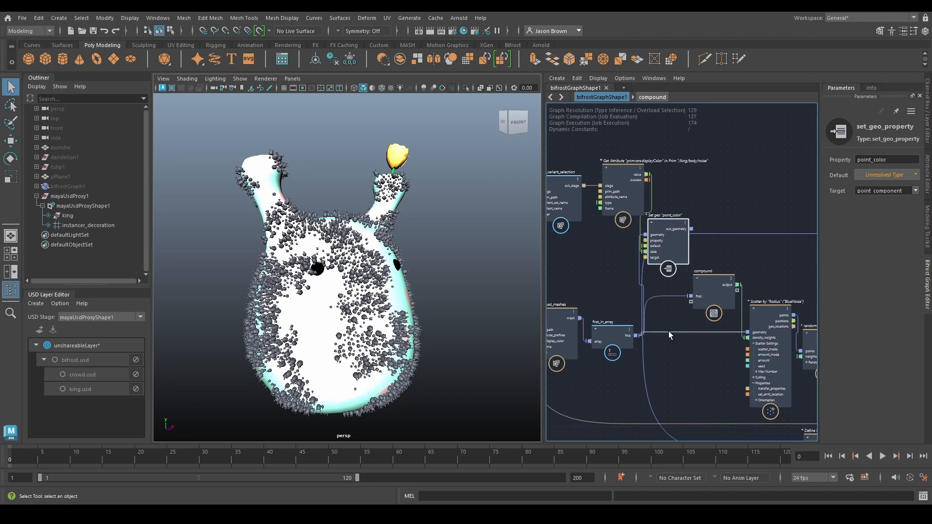
# - Tidy the graph by placing set_geo_property beside get_usd_attribute_value and raising first_in_array next to read_usd_meshes
pyautogui.moveTo(673, 241); pyautogui.dragTo(696, 207)
pyautogui.click(721, 212)
pyautogui.moveTo(721, 212); pyautogui.dragTo(744, 252, button='middle')
pyautogui.moveTo(724, 256); pyautogui.dragTo(730, 227)
pyautogui.moveTo(701, 241); pyautogui.dragTo(731, 232, button='middle')
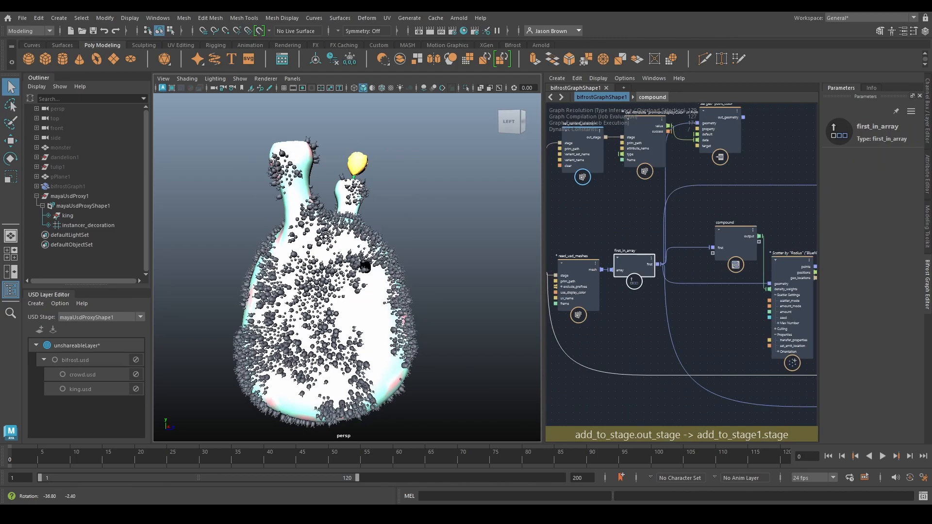
# - Set the scatter mode of scatter_points to Random
pyautogui.keyDown('alt'); pyautogui.moveTo(358, 253); pyautogui.dragTo(364, 240); pyautogui.keyUp('alt')
pyautogui.keyDown('alt'); pyautogui.moveTo(365, 241); pyautogui.dragTo(395, 250, button='right'); pyautogui.keyUp('alt')
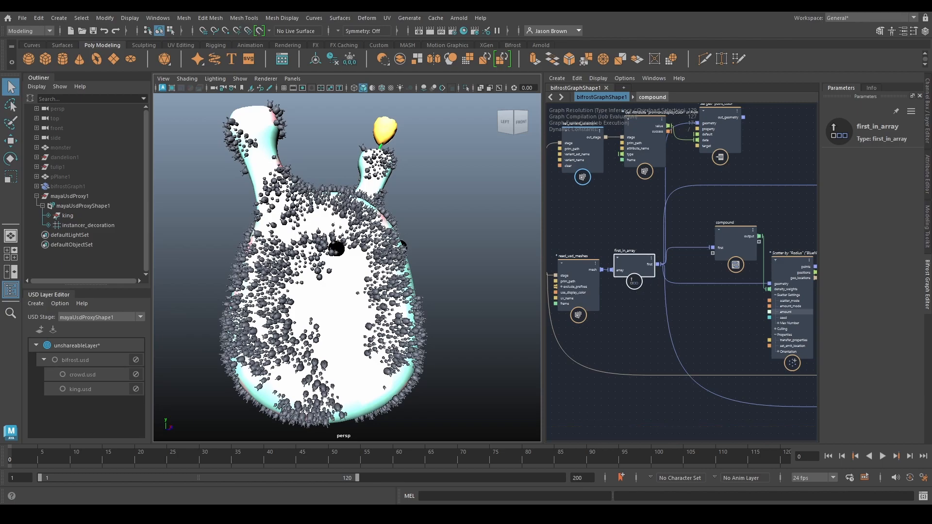
pyautogui.keyDown('alt'); pyautogui.moveTo(387, 286); pyautogui.dragTo(342, 294); pyautogui.keyUp('alt')
pyautogui.moveTo(638, 304); pyautogui.dragTo(706, 356, button='middle')
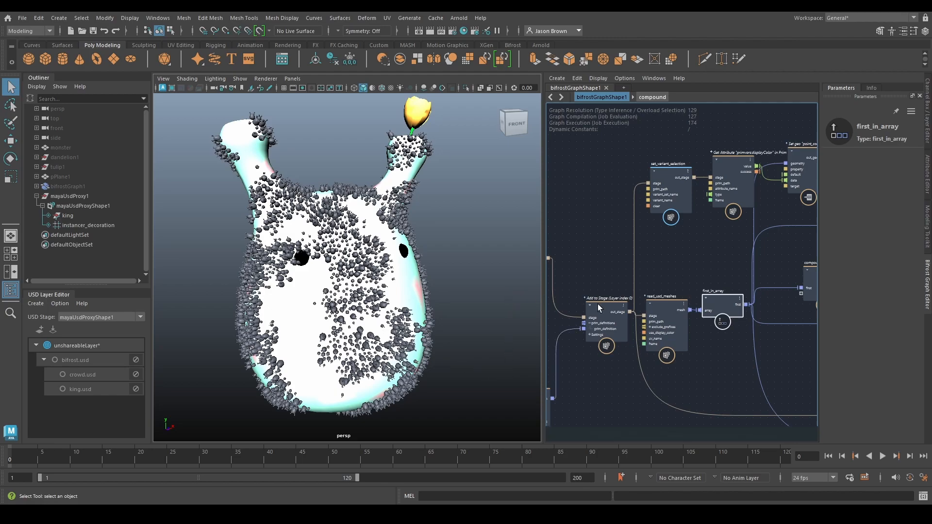
pyautogui.moveTo(694, 329); pyautogui.dragTo(570, 358, button='middle')
pyautogui.click(709, 314)
pyautogui.click(896, 173)
pyautogui.click(897, 182)
pyautogui.keyDown('alt'); pyautogui.moveTo(343, 348); pyautogui.dragTo(369, 313); pyautogui.keyUp('alt')
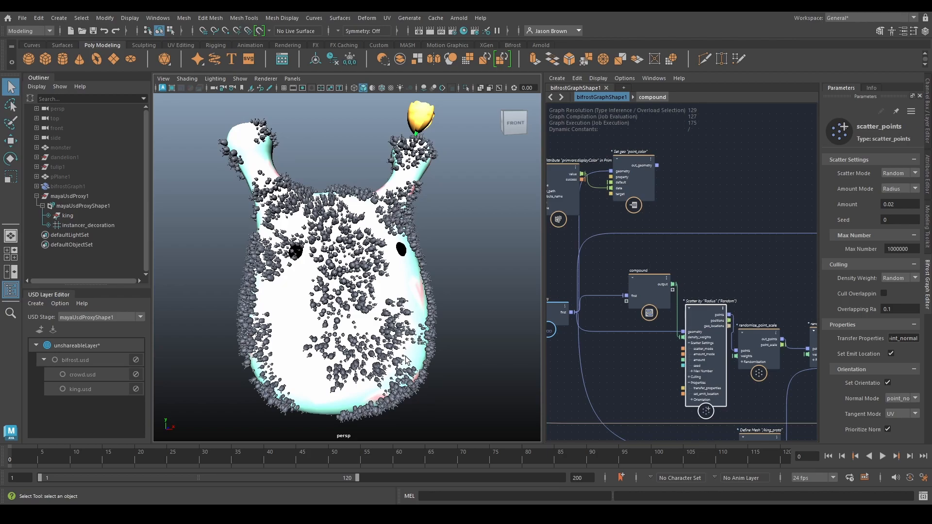
# - Add a define_usd_prim node below the last add_to_stage node and set its specifier to Over
pyautogui.moveTo(759, 299); pyautogui.dragTo(699, 285, button='middle')
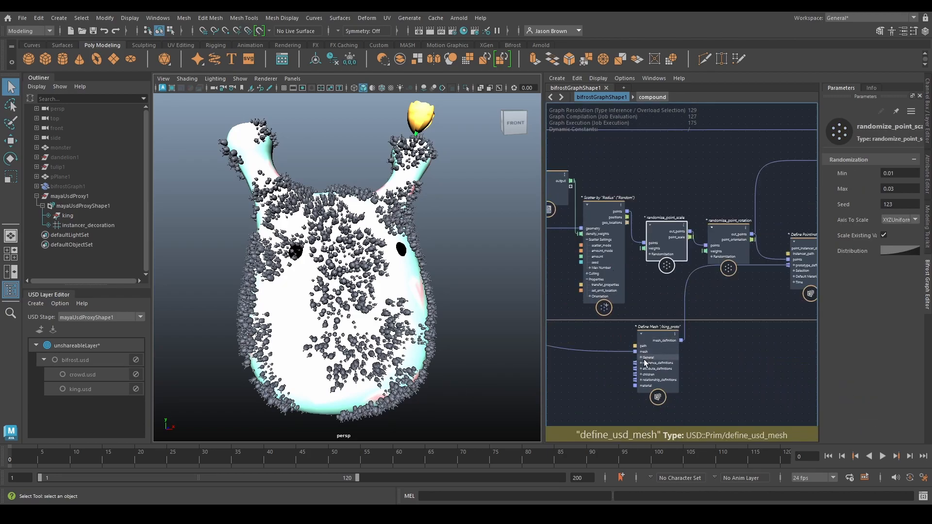
pyautogui.keyDown('alt'); pyautogui.moveTo(270, 344); pyautogui.dragTo(299, 356); pyautogui.keyUp('alt')
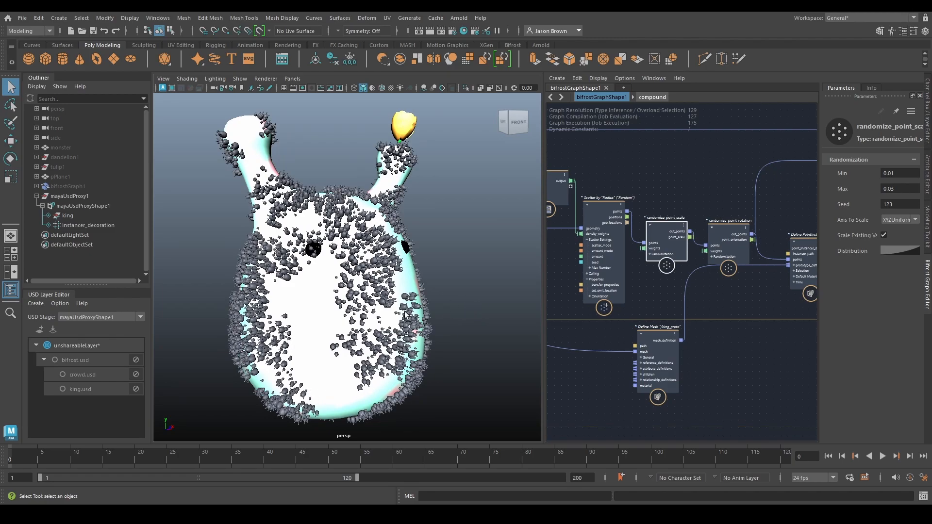
pyautogui.moveTo(386, 299)
pyautogui.keyDown('alt'); pyautogui.mouseDown()
pyautogui.moveTo(462, 279)
pyautogui.moveTo(398, 229)
pyautogui.moveTo(369, 303)
pyautogui.moveTo(287, 308)
pyautogui.moveTo(388, 307)
pyautogui.mouseUp(); pyautogui.keyUp('alt')
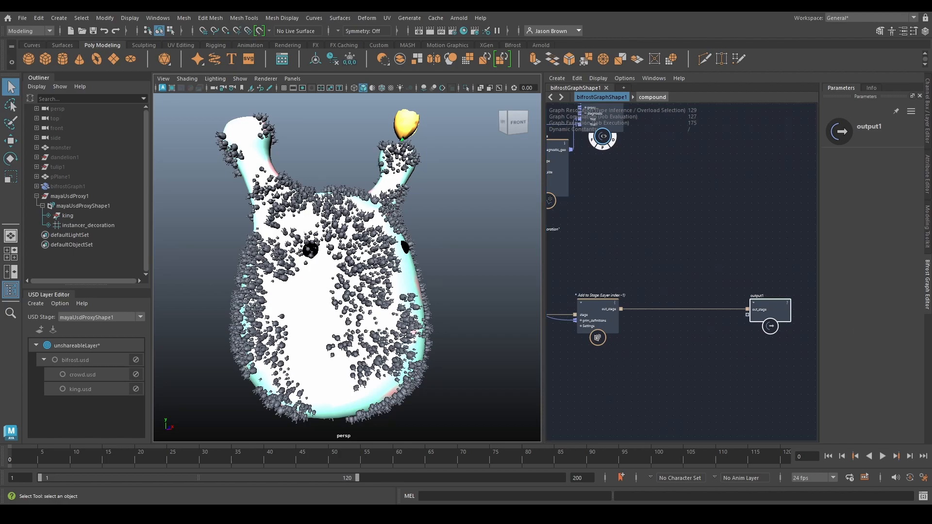
pyautogui.keyDown('alt'); pyautogui.moveTo(661, 347); pyautogui.dragTo(707, 301, button='middle'); pyautogui.keyUp('alt')
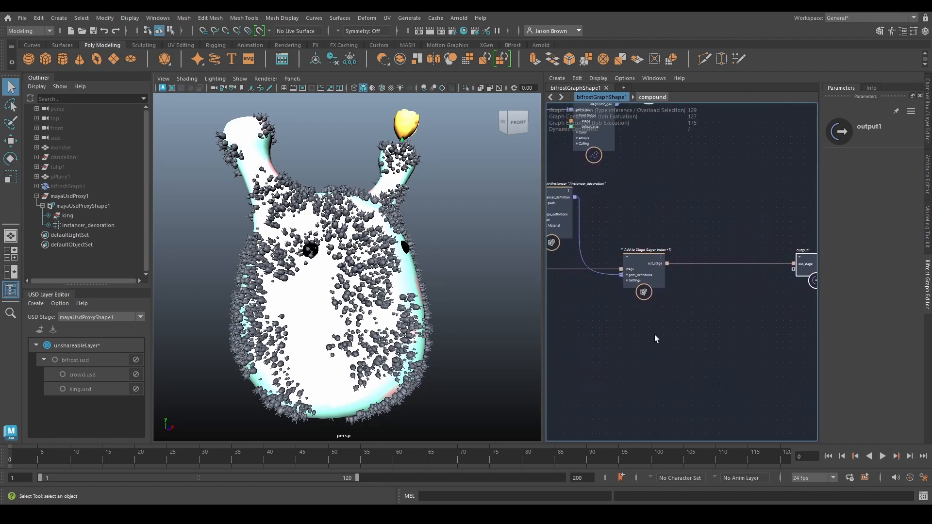
pyautogui.click(628, 337)
pyautogui.press('Tab')
pyautogui.write('define_usd_prim')
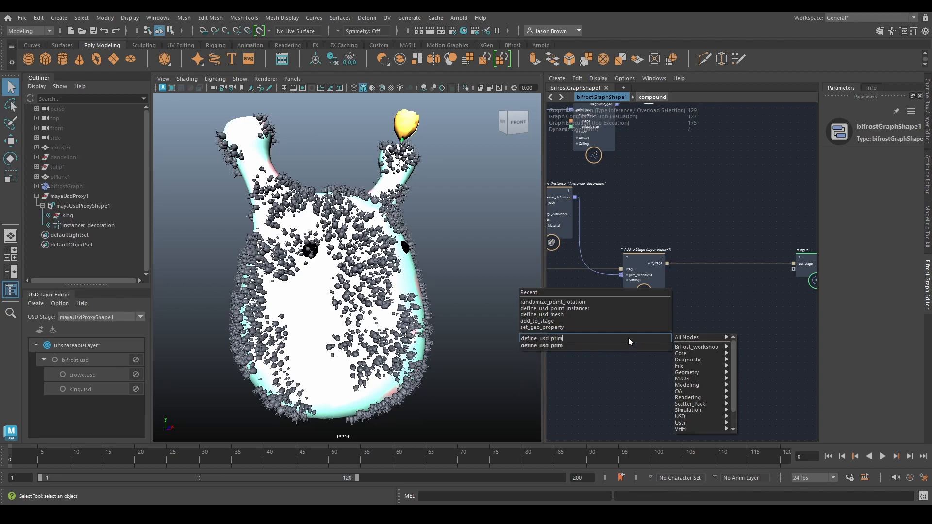
pyautogui.press('Return')
pyautogui.moveTo(638, 349); pyautogui.dragTo(640, 337)
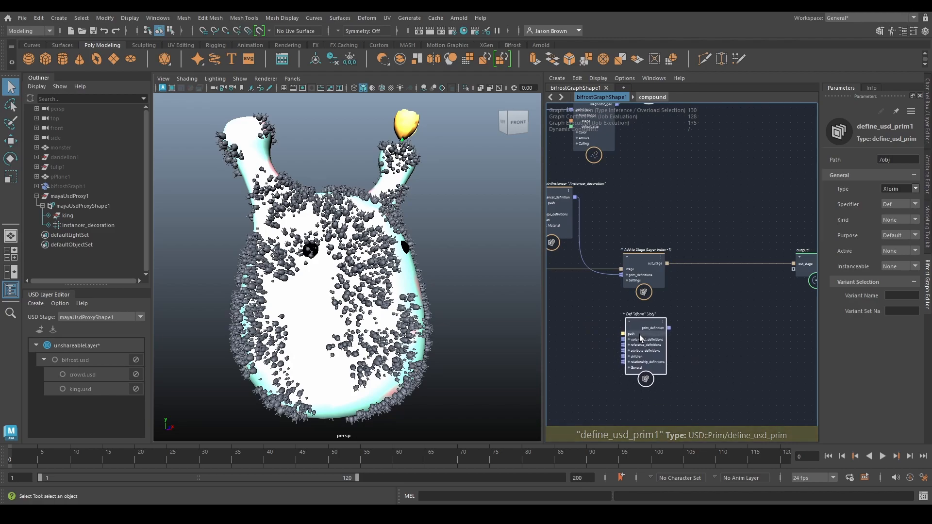
pyautogui.click(900, 203)
pyautogui.click(899, 217)
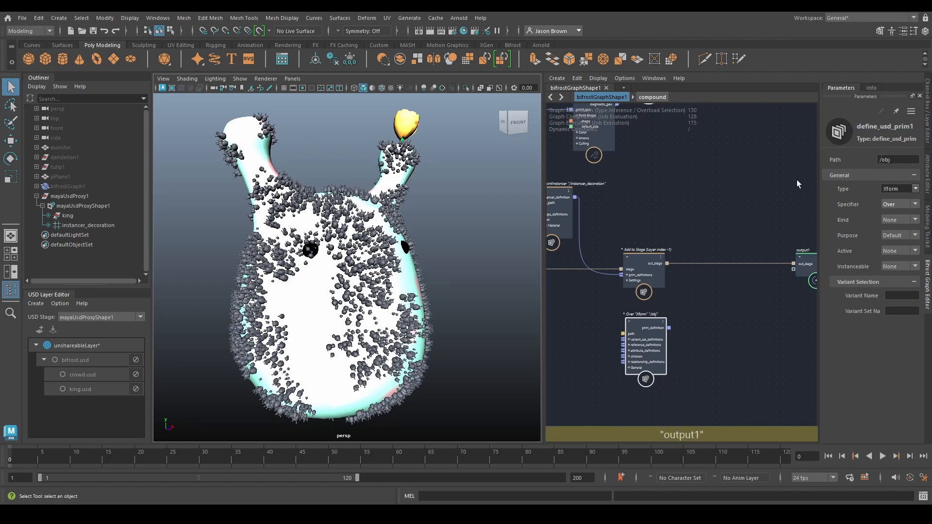
# - Set the path of the new define_usd_prim node to /king/body/noise
pyautogui.click(887, 159)
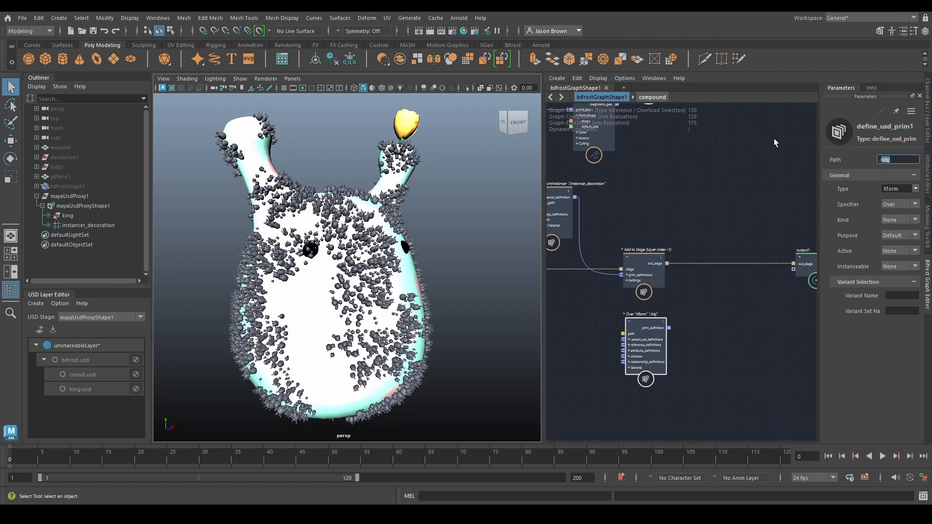
pyautogui.write('/kin')
pyautogui.write('g/')
pyautogui.write('body')
pyautogui.write('/noise')
pyautogui.press('Return')
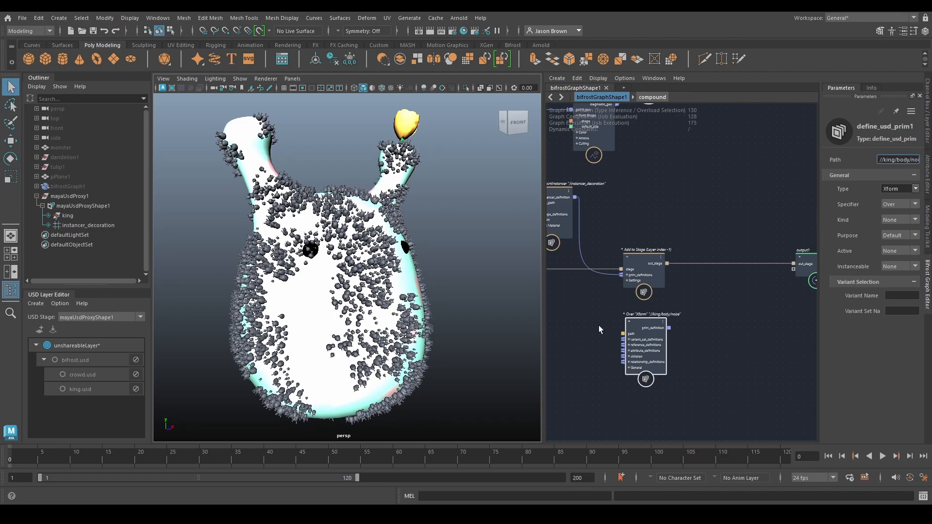
# - Create a define_usd_display_color node feeding the attribute_definitions input of define_usd_prim
pyautogui.rightClick(626, 351)
pyautogui.moveTo(656, 390)
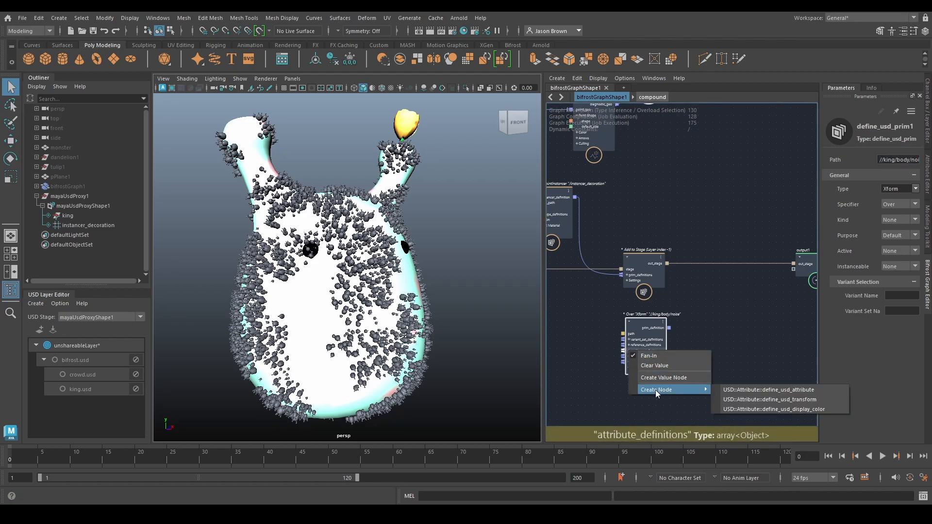
pyautogui.click(774, 409)
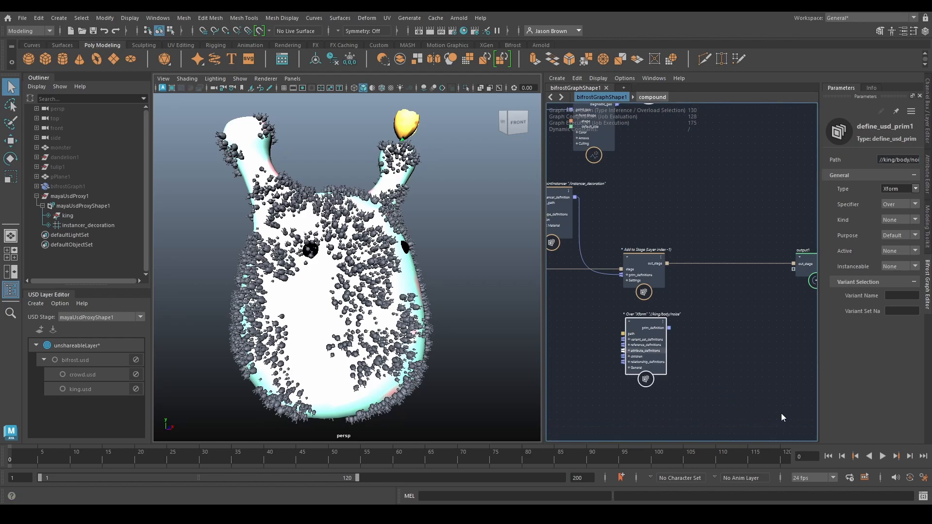
pyautogui.moveTo(741, 400); pyautogui.dragTo(792, 382, button='middle')
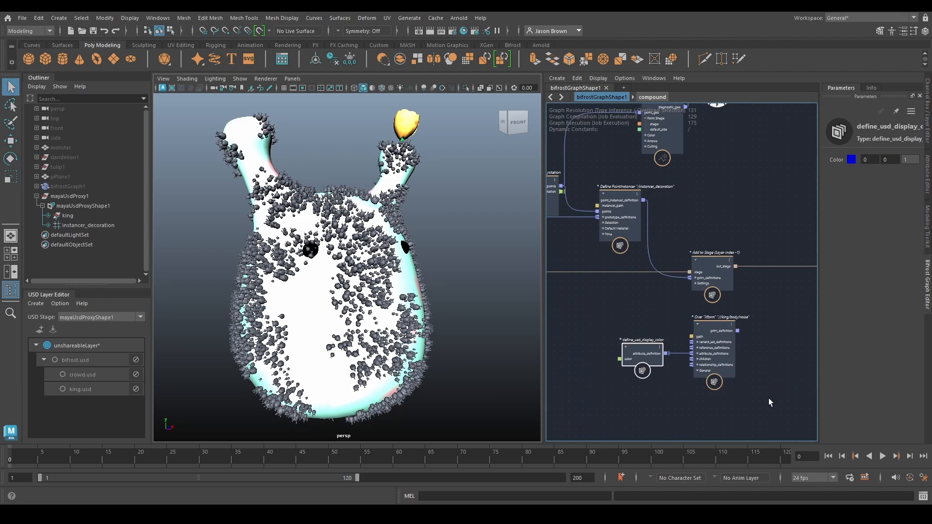
# - Set the display color of define_usd_display_color to 0.2, 0, 0.4
pyautogui.click(870, 160)
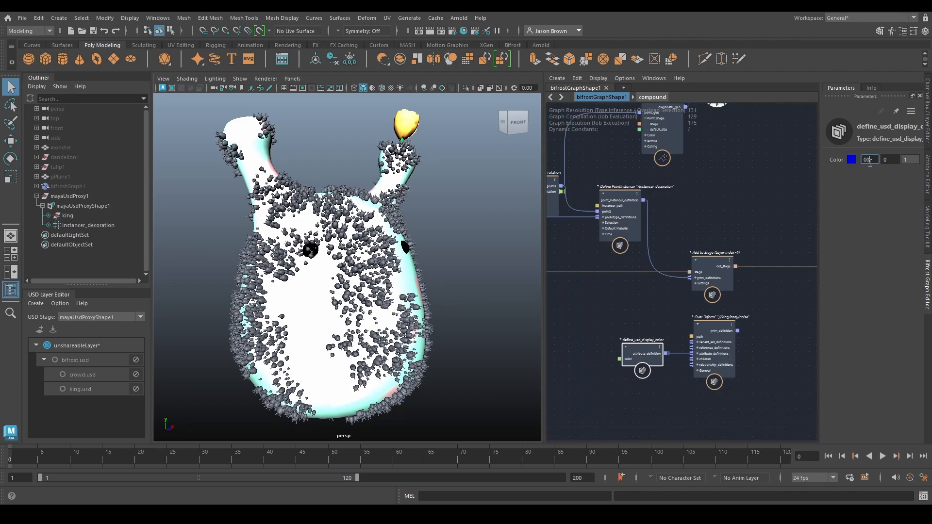
pyautogui.write('.5')
pyautogui.press('Tab')
pyautogui.write('0.0')
pyautogui.press('Tab')
pyautogui.write('0.4')
pyautogui.press('Return')
# - Insert an add_to_stage node before output1 and connect the define_usd_prim definition to its prim_definitions input
pyautogui.keyDown('alt'); pyautogui.moveTo(731, 269); pyautogui.dragTo(641, 265, button='middle'); pyautogui.keyUp('alt')
pyautogui.moveTo(668, 235); pyautogui.dragTo(697, 290)
pyautogui.press('Tab')
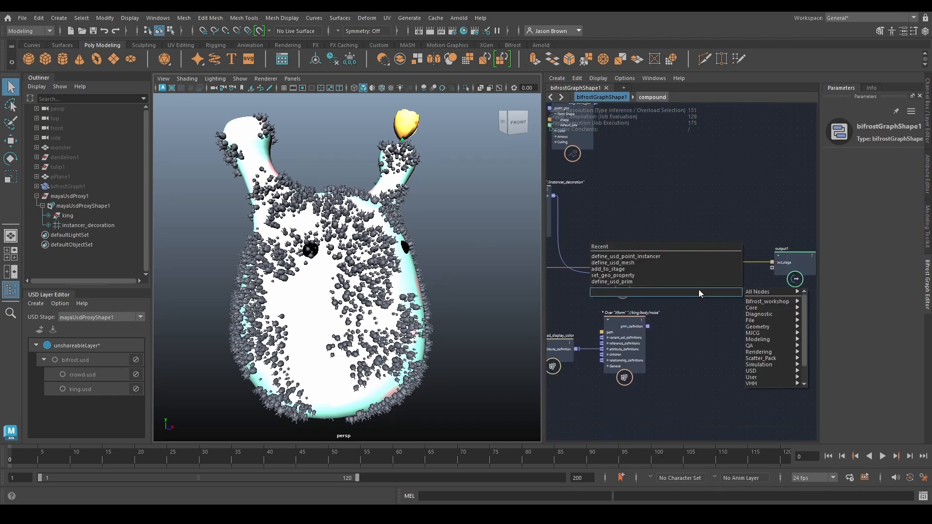
pyautogui.write('add')
pyautogui.click(649, 270)
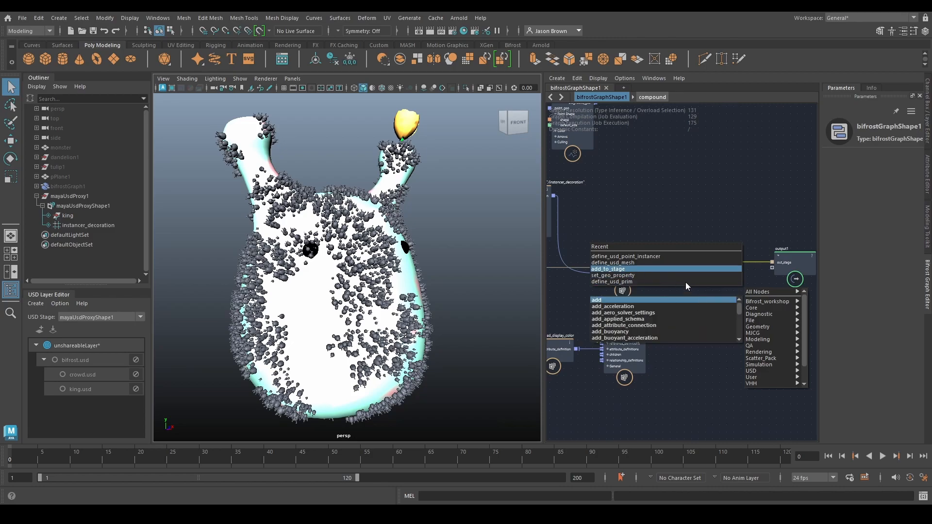
pyautogui.moveTo(676, 284); pyautogui.dragTo(695, 274)
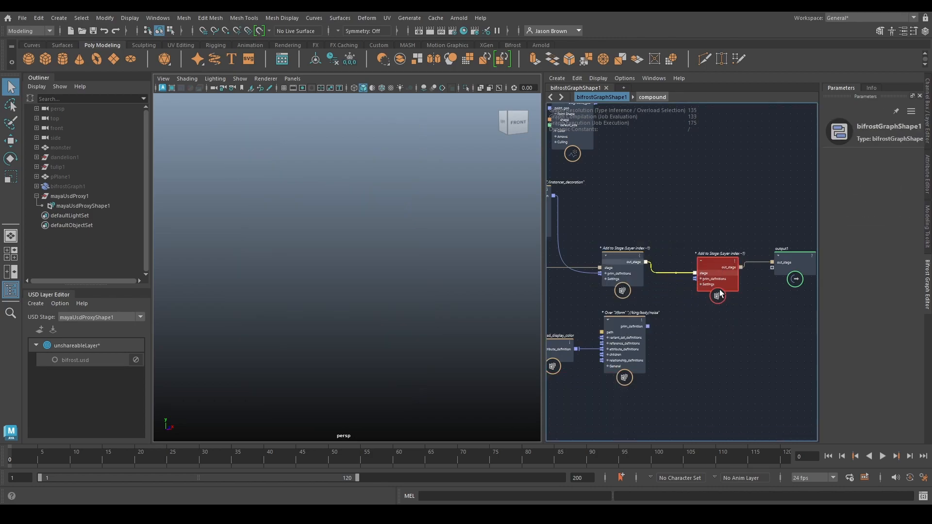
pyautogui.moveTo(635, 338); pyautogui.dragTo(689, 293)
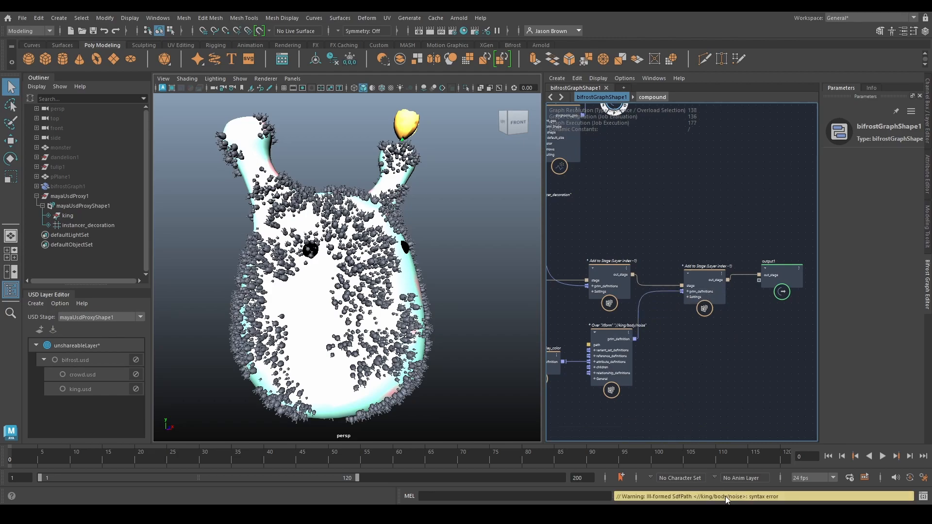
# - Switch the variant of the body prim under king in the USD stage
pyautogui.click(621, 362)
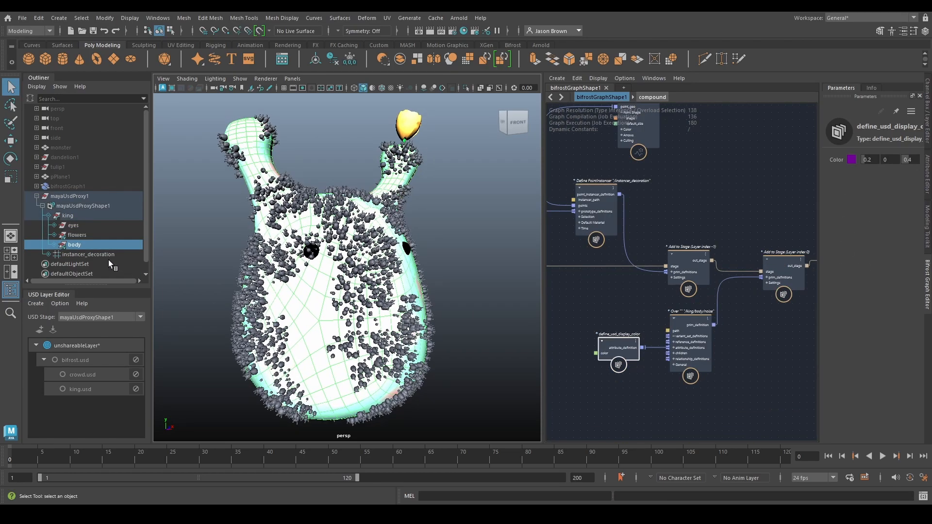
pyautogui.click(85, 245)
pyautogui.rightClick(85, 245)
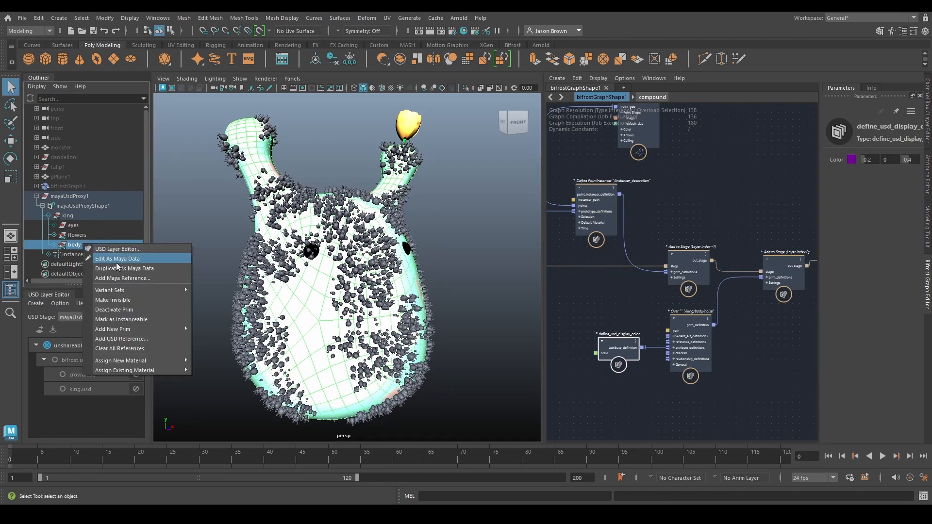
pyautogui.moveTo(146, 291)
pyautogui.click(316, 305)
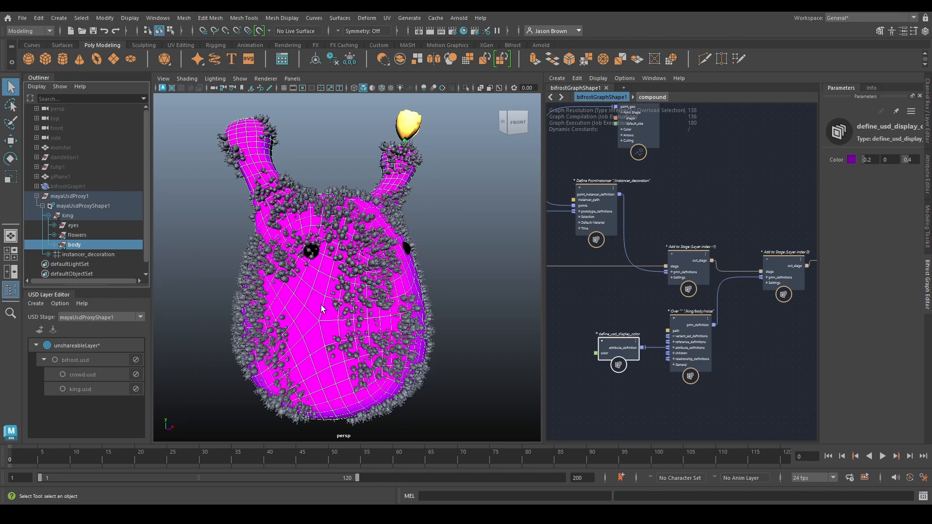
pyautogui.keyDown('alt'); pyautogui.moveTo(369, 339); pyautogui.dragTo(346, 332); pyautogui.keyUp('alt')
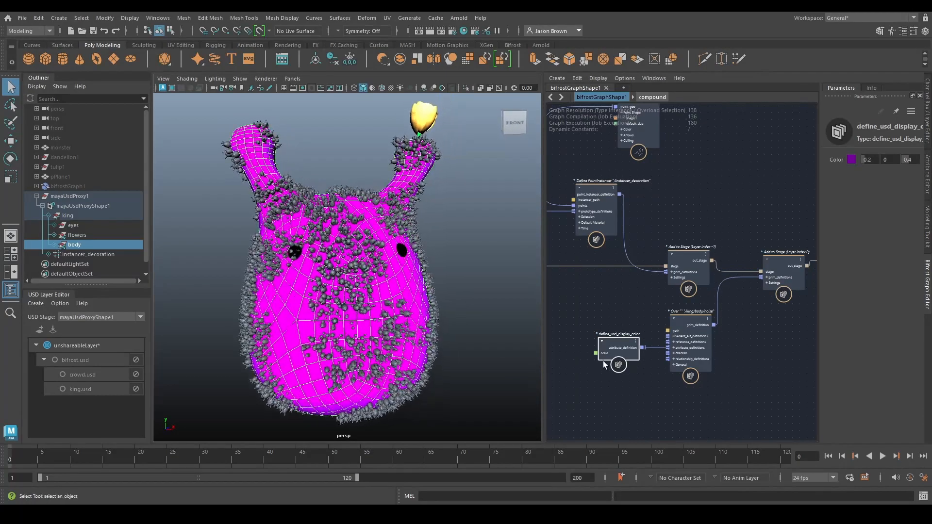
# - Try yellow, green and red swatches for the display color, then settle on a dark red of 0.1054, 0.0122, 0.0122
pyautogui.click(852, 160)
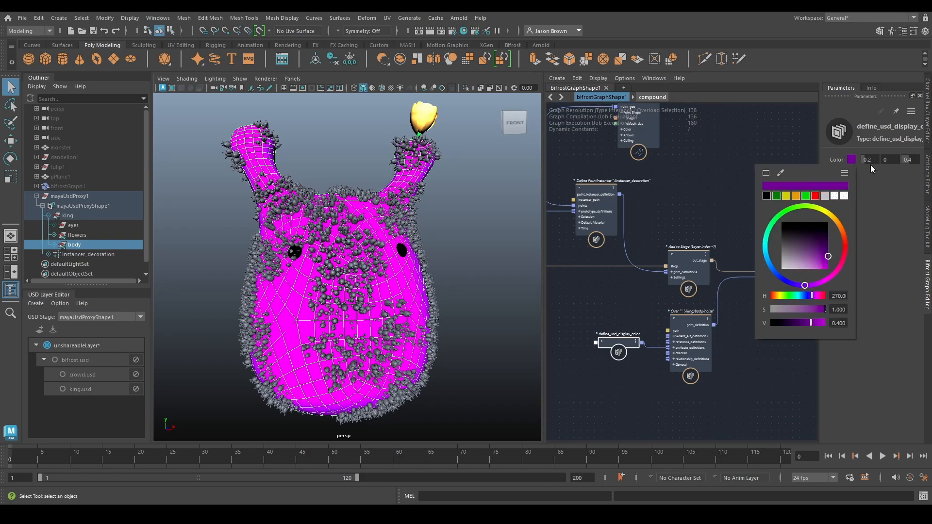
pyautogui.click(785, 195)
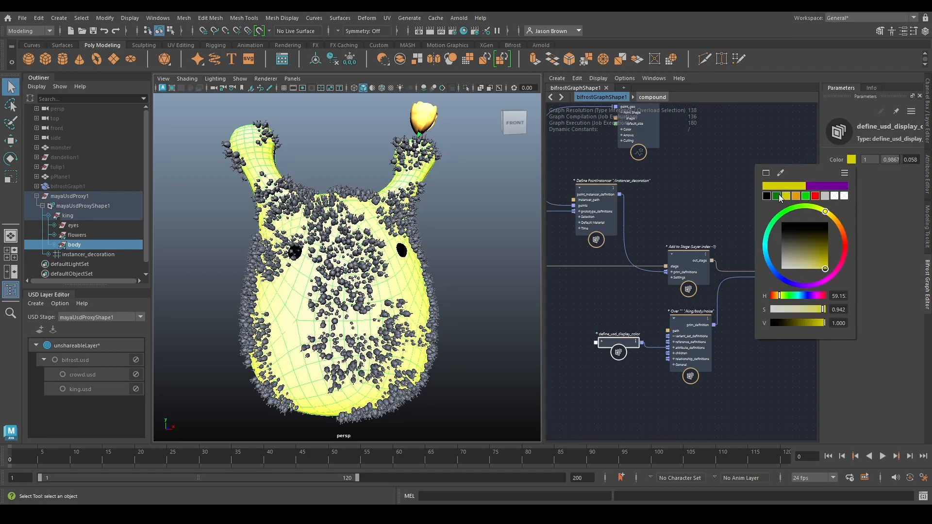
pyautogui.click(777, 195)
pyautogui.moveTo(813, 249); pyautogui.dragTo(829, 234)
pyautogui.click(817, 196)
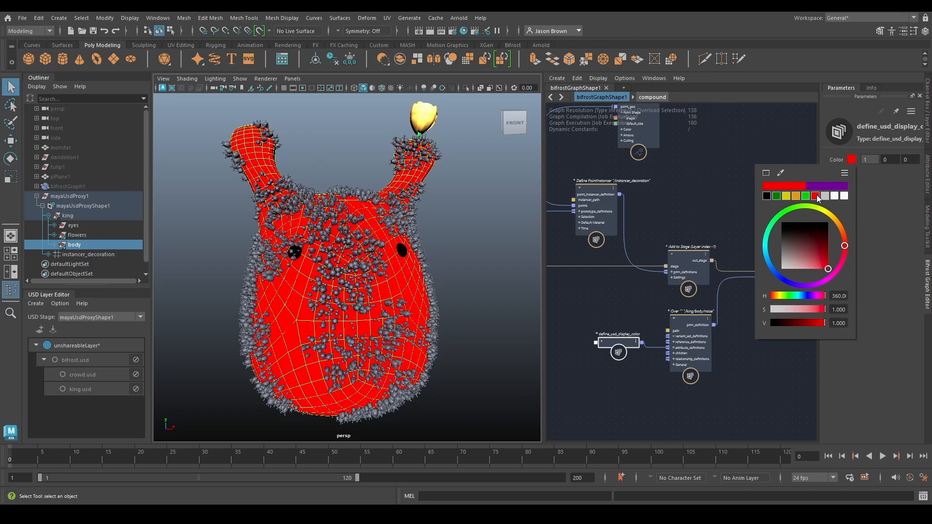
pyautogui.moveTo(830, 259); pyautogui.dragTo(823, 247)
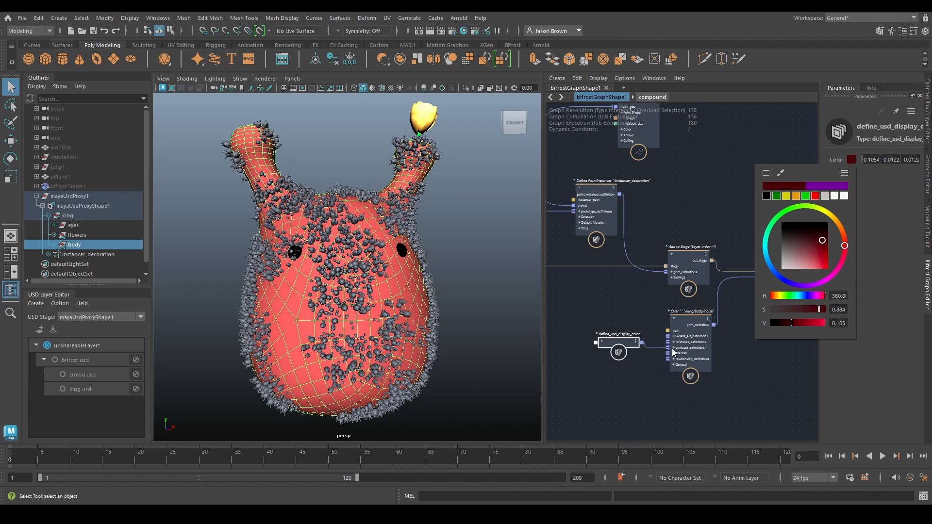
pyautogui.click(618, 349)
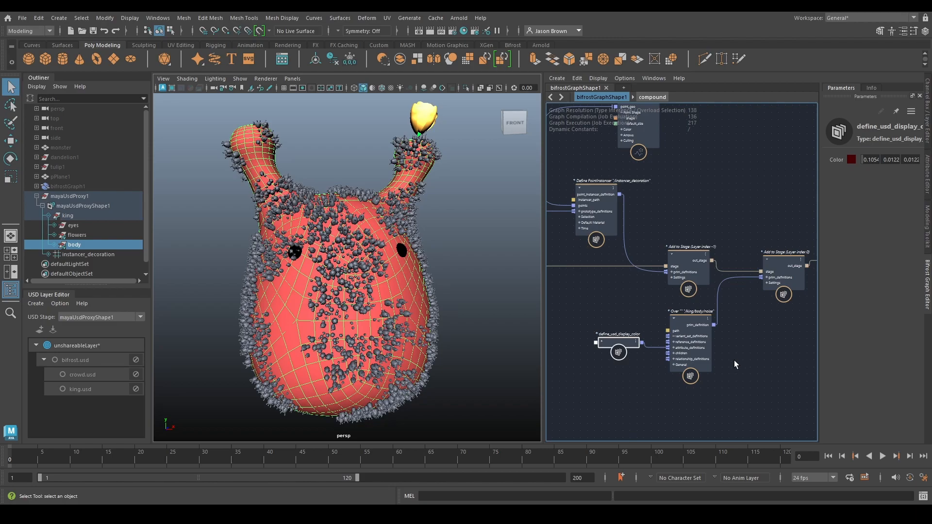
# - Move the define_usd_display_color and define_usd_prim nodes together closer to the last add_to_stage node
pyautogui.moveTo(734, 361); pyautogui.dragTo(704, 372, button='middle')
pyautogui.moveTo(568, 329); pyautogui.dragTo(652, 375)
pyautogui.moveTo(660, 361); pyautogui.dragTo(686, 350)
pyautogui.keyDown('alt'); pyautogui.moveTo(743, 364); pyautogui.dragTo(689, 384, button='middle'); pyautogui.keyUp('alt')
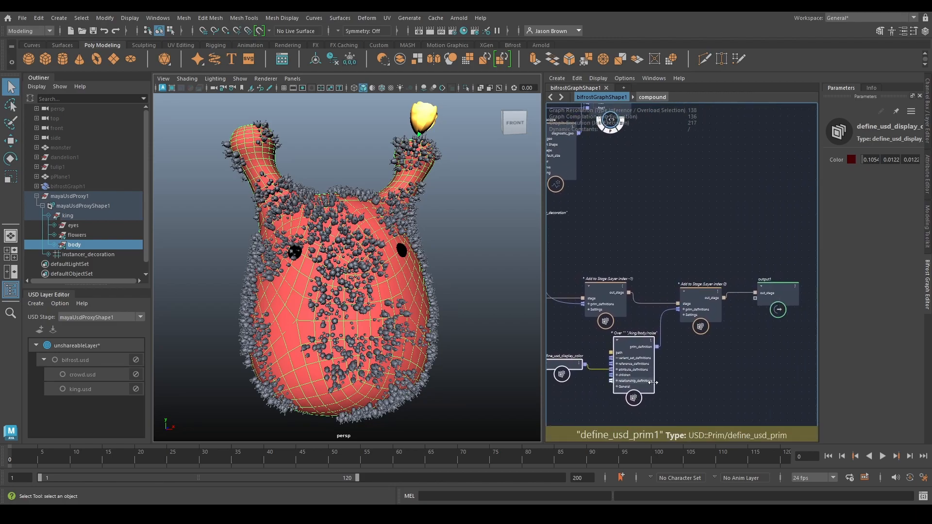
# - Review the path of define_usd_prim and inspect the scattered decorations on the monster's body up close
pyautogui.click(644, 386)
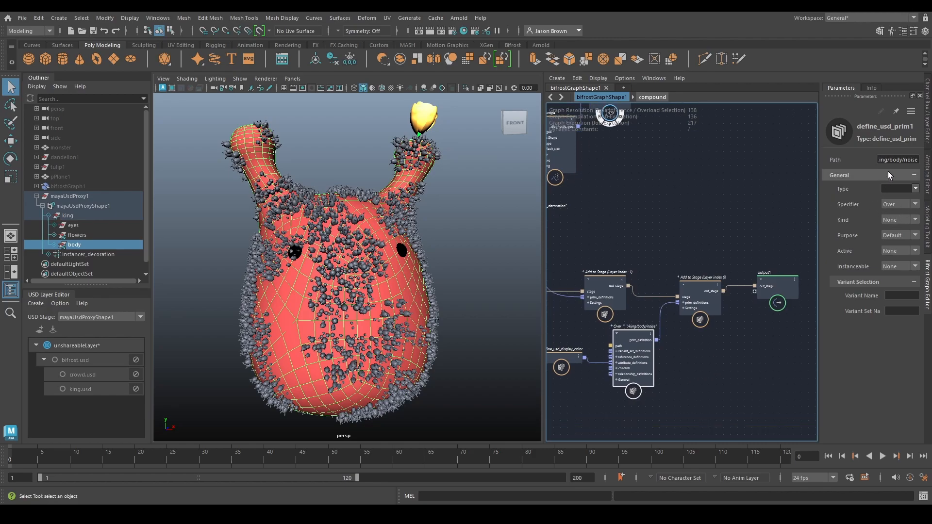
pyautogui.click(896, 160)
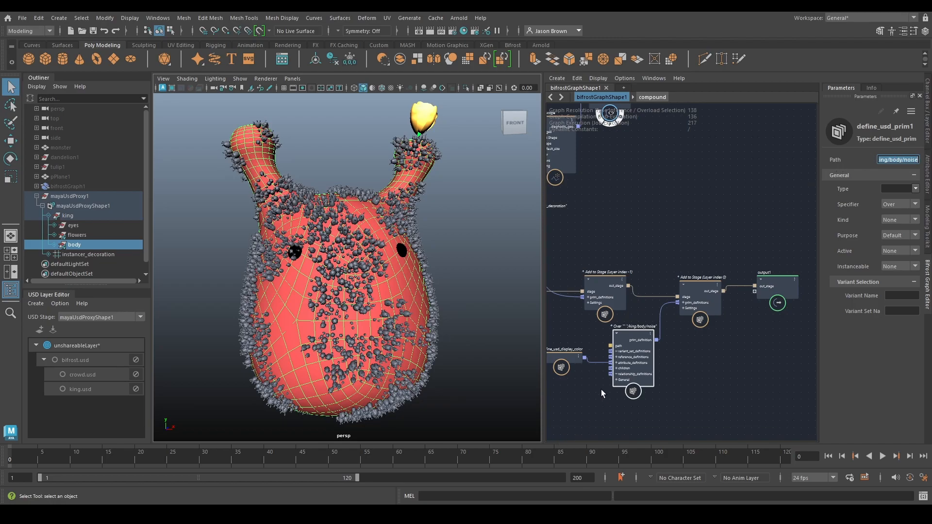
pyautogui.click(589, 353)
pyautogui.keyDown('alt'); pyautogui.moveTo(316, 314); pyautogui.dragTo(339, 318); pyautogui.keyUp('alt')
pyautogui.keyDown('alt'); pyautogui.moveTo(340, 318); pyautogui.dragTo(346, 298, button='right'); pyautogui.keyUp('alt')
pyautogui.keyDown('alt'); pyautogui.moveTo(346, 301); pyautogui.dragTo(374, 286); pyautogui.keyUp('alt')
pyautogui.keyDown('alt'); pyautogui.moveTo(375, 286); pyautogui.dragTo(324, 304, button='right'); pyautogui.keyUp('alt')
pyautogui.keyDown('alt'); pyautogui.moveTo(324, 304); pyautogui.dragTo(276, 329); pyautogui.keyUp('alt')
pyautogui.keyDown('alt'); pyautogui.moveTo(276, 328); pyautogui.dragTo(301, 373, button='middle'); pyautogui.keyUp('alt')
pyautogui.scroll(2, 301, 372)
# - Set the scatter mode of scatter_points to BlueNoise and check the distribution over the whole body
pyautogui.keyDown('alt'); pyautogui.moveTo(590, 256); pyautogui.dragTo(699, 404, button='middle'); pyautogui.keyUp('alt')
pyautogui.keyDown('alt'); pyautogui.moveTo(665, 255); pyautogui.dragTo(874, 408, button='middle'); pyautogui.keyUp('alt')
pyautogui.keyDown('alt'); pyautogui.moveTo(612, 262); pyautogui.dragTo(817, 136, button='middle'); pyautogui.keyUp('alt')
pyautogui.keyDown('alt'); pyautogui.moveTo(708, 289); pyautogui.dragTo(467, 214, button='middle'); pyautogui.keyUp('alt')
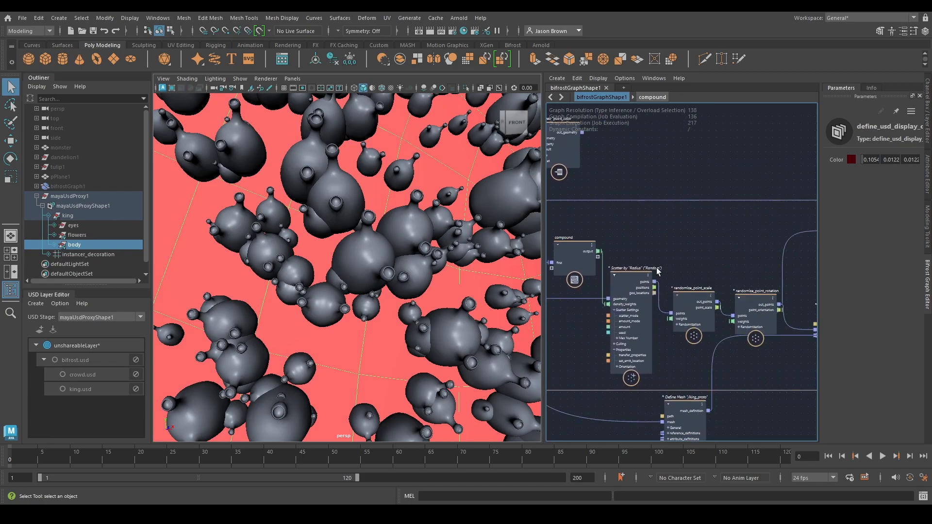
pyautogui.click(636, 270)
pyautogui.keyDown('alt'); pyautogui.moveTo(636, 270); pyautogui.dragTo(633, 248, button='middle'); pyautogui.keyUp('alt')
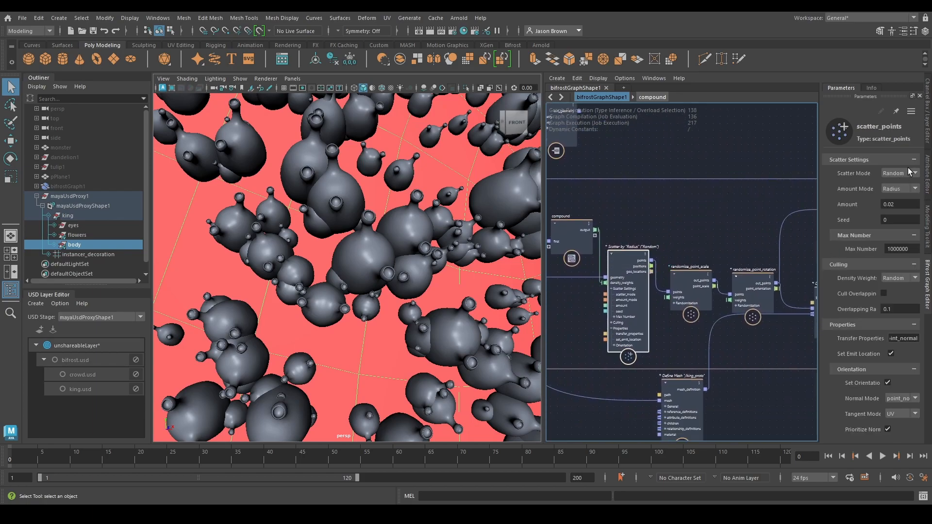
pyautogui.click(901, 175)
pyautogui.click(897, 188)
pyautogui.moveTo(353, 333)
pyautogui.keyDown('alt'); pyautogui.mouseDown()
pyautogui.moveTo(364, 303)
pyautogui.moveTo(318, 331)
pyautogui.moveTo(348, 331)
pyautogui.mouseUp(); pyautogui.keyUp('alt')
pyautogui.keyDown('alt'); pyautogui.moveTo(347, 331); pyautogui.dragTo(314, 308, button='right'); pyautogui.keyUp('alt')
pyautogui.keyDown('alt'); pyautogui.moveTo(320, 299); pyautogui.dragTo(325, 283, button='middle'); pyautogui.keyUp('alt')
pyautogui.keyDown('alt'); pyautogui.moveTo(325, 282); pyautogui.dragTo(352, 284); pyautogui.keyUp('alt')
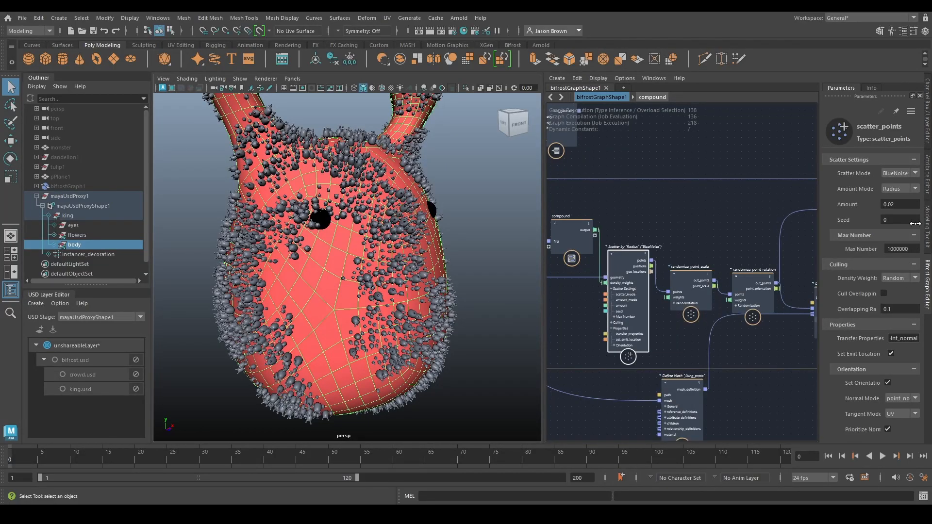
# - Try scatter_points amounts of 0.1 and 0.01, then restore the amount to 0.02
pyautogui.click(912, 204)
pyautogui.write('0.1')
pyautogui.press('Return')
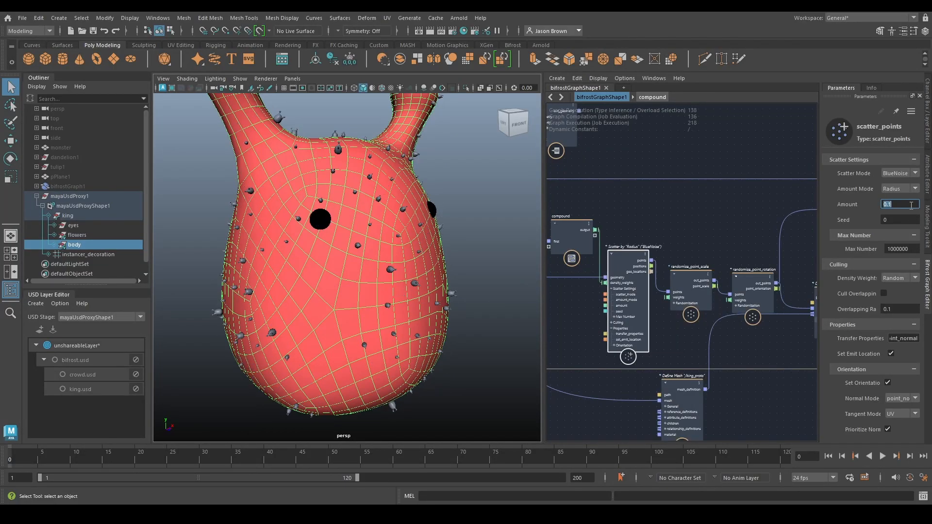
pyautogui.write('0.01')
pyautogui.press('Return')
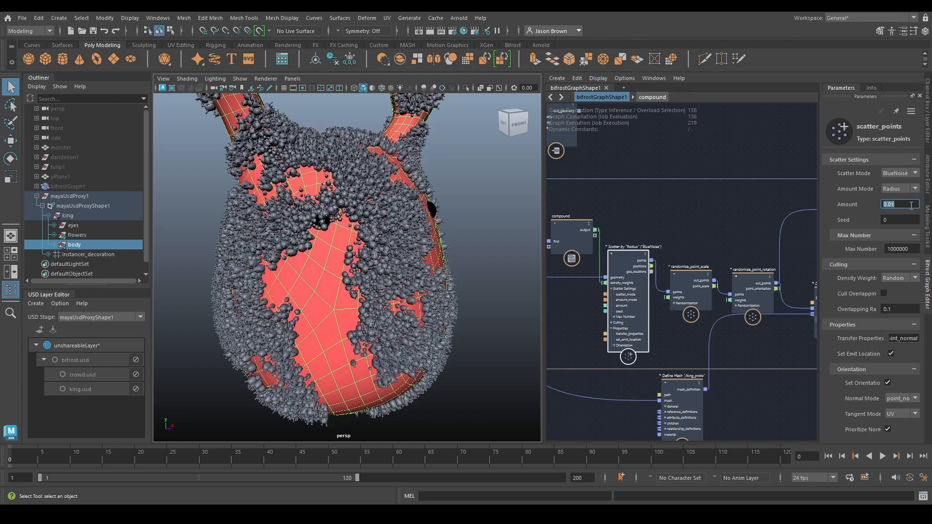
pyautogui.write('0.02')
pyautogui.press('Return')
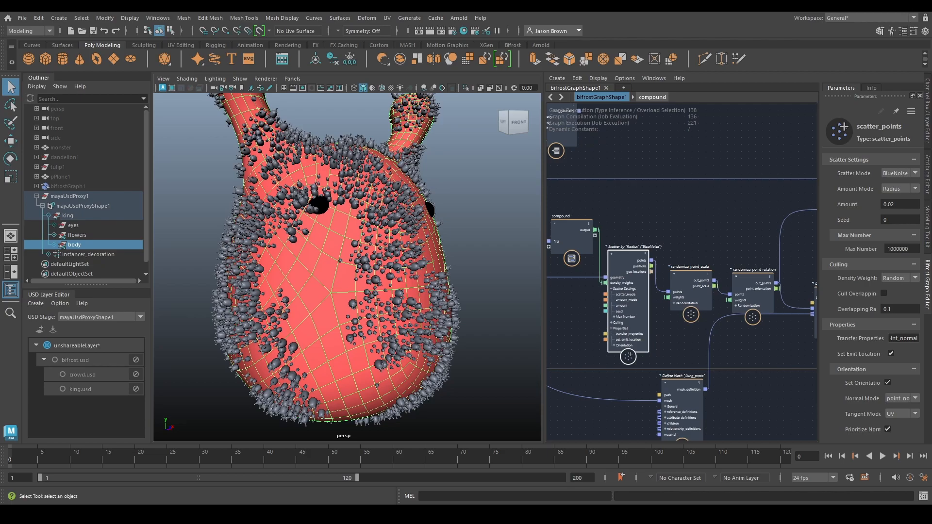
# - Move the output1 node farther away from the last add_to_stage node to make room between them
pyautogui.scroll(-5, 375, 301)
pyautogui.keyDown('alt'); pyautogui.moveTo(721, 297); pyautogui.dragTo(488, 306, button='middle'); pyautogui.keyUp('alt')
pyautogui.keyDown('alt'); pyautogui.moveTo(653, 291); pyautogui.dragTo(553, 274, button='middle'); pyautogui.keyUp('alt')
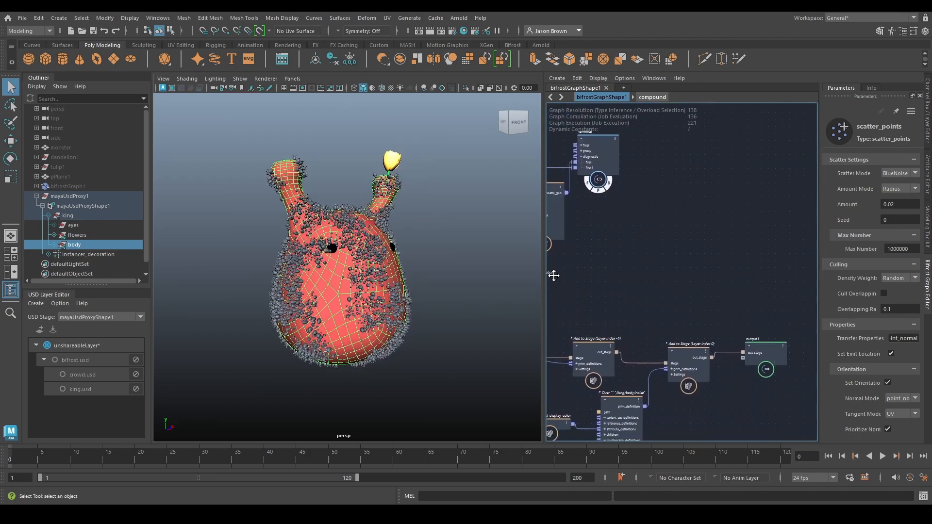
pyautogui.keyDown('alt'); pyautogui.moveTo(682, 294); pyautogui.dragTo(680, 264, button='middle'); pyautogui.keyUp('alt')
pyautogui.keyDown('alt'); pyautogui.moveTo(727, 330); pyautogui.dragTo(657, 275, button='middle'); pyautogui.keyUp('alt')
pyautogui.moveTo(657, 275); pyautogui.dragTo(763, 281)
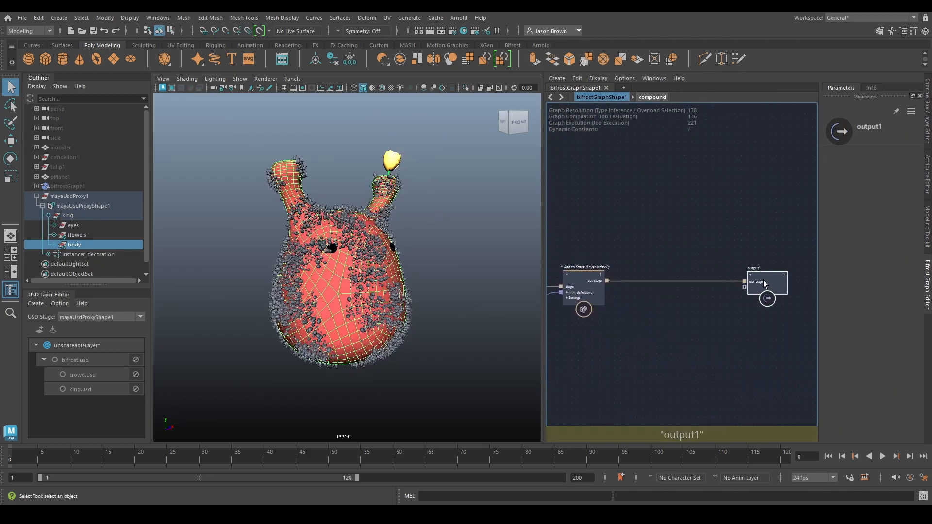
# - Add a save_usd_stage node below the connection between the last add_to_stage node and output1
pyautogui.keyDown('alt'); pyautogui.moveTo(693, 305); pyautogui.dragTo(697, 324, button='middle'); pyautogui.keyUp('alt')
pyautogui.press('Tab')
pyautogui.write('sa')
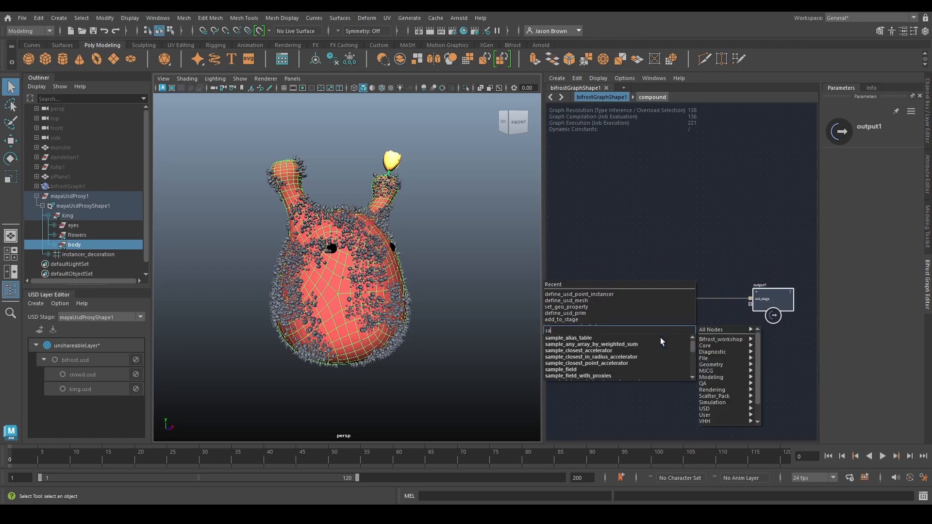
pyautogui.write('ve_usd')
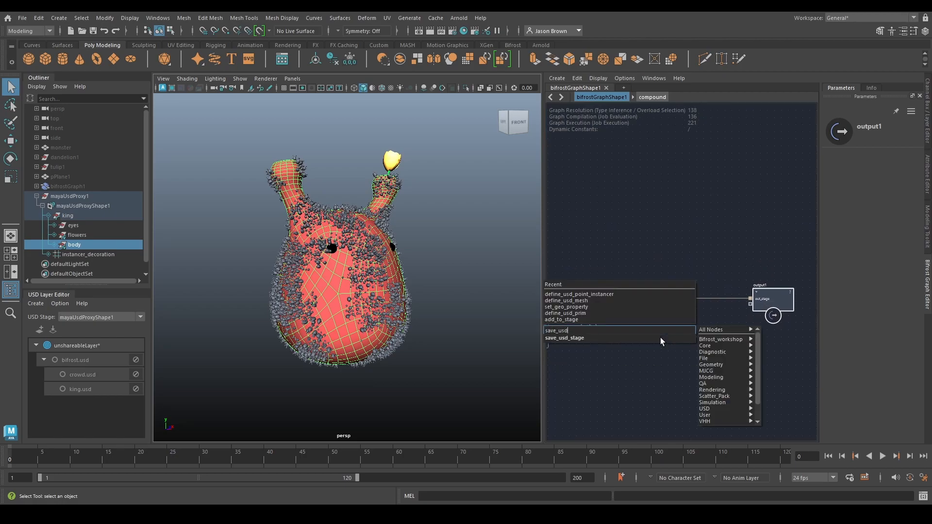
pyautogui.press('Return')
# - Set the output file of save_usd_stage to monster_usd_week8_king.usda in the project's usd folder
pyautogui.click(913, 175)
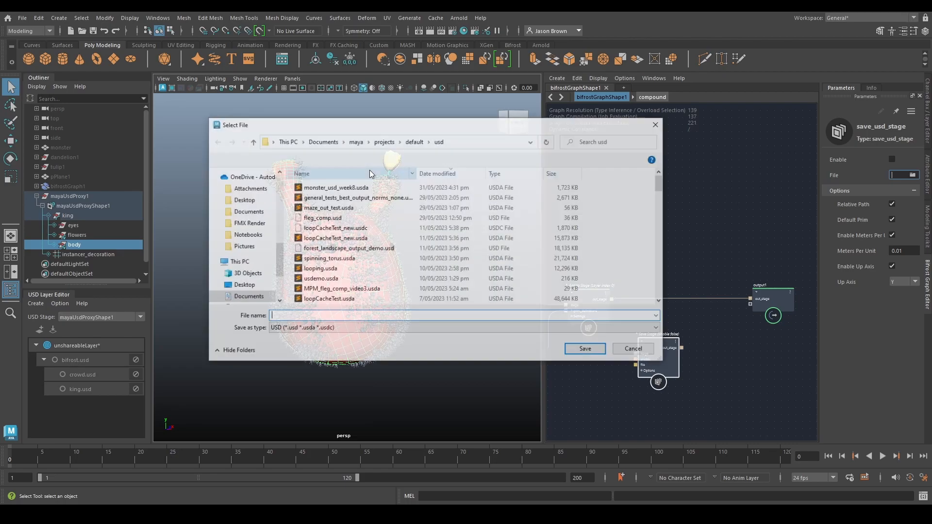
pyautogui.click(335, 187)
pyautogui.press('Left')
pyautogui.press('Left')
pyautogui.press('Left')
pyautogui.press('Left')
pyautogui.press('Left')
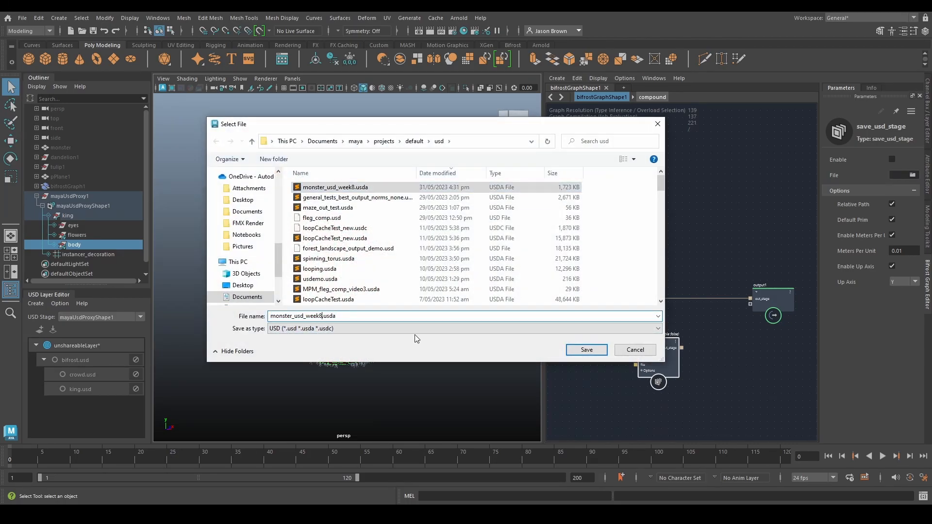
pyautogui.write('_')
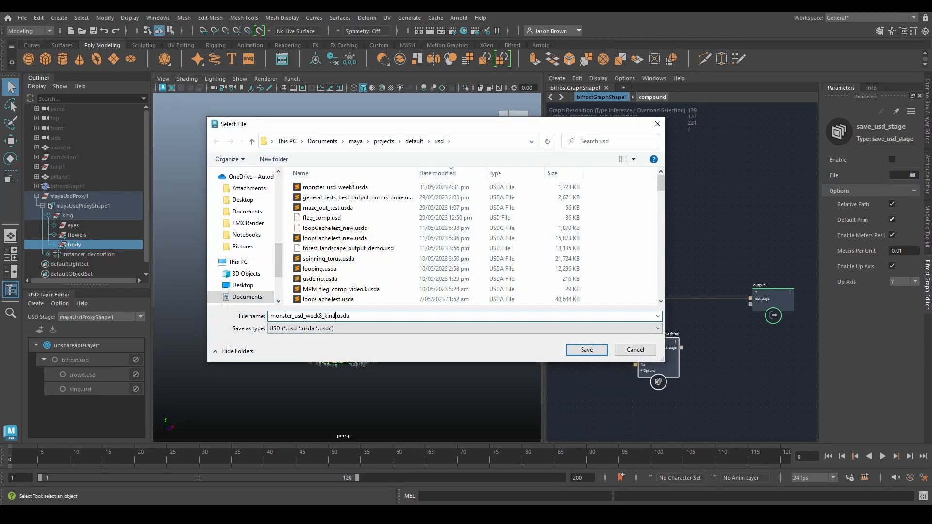
pyautogui.write('king')
pyautogui.press('Return')
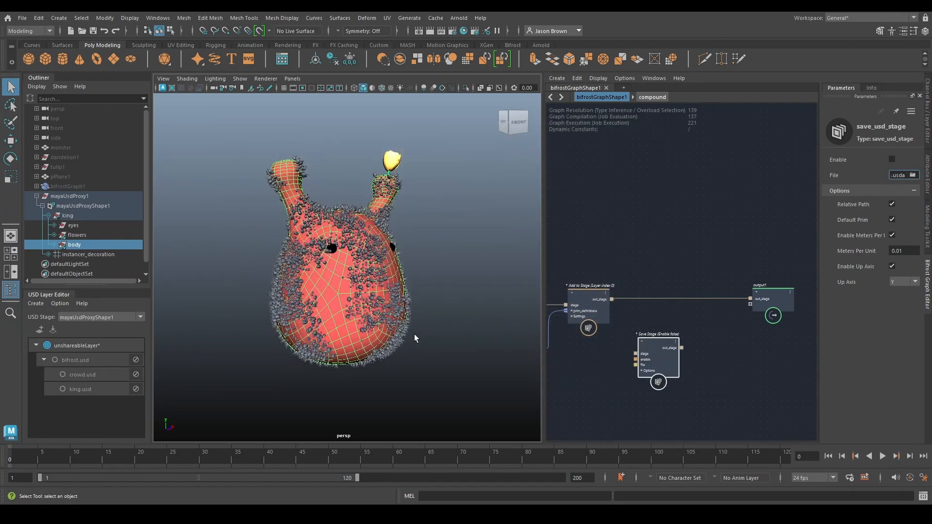
# - Enable save_usd_stage with Meters Per Unit at 1 and connect it between the last add_to_stage node and output1
pyautogui.click(892, 159)
pyautogui.moveTo(657, 367); pyautogui.dragTo(665, 315)
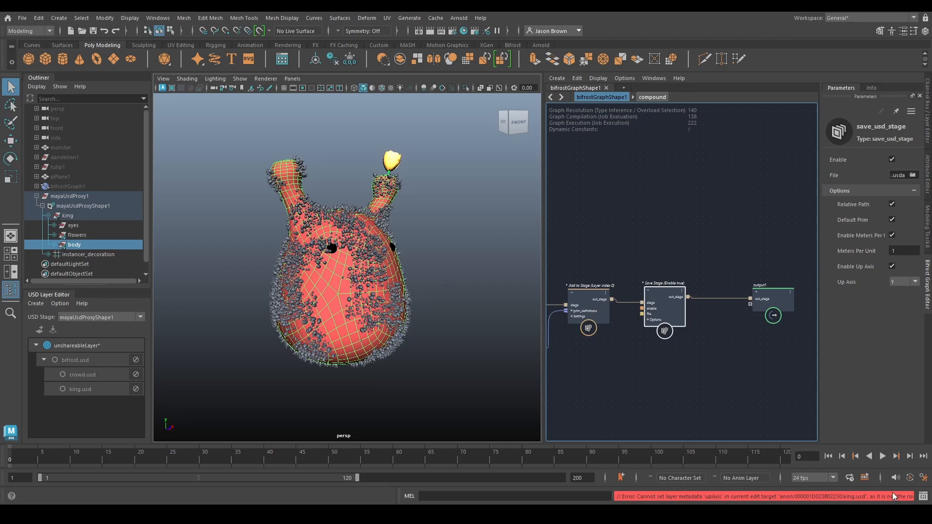
# - Check the save messages in the Script Editor and disable Enable Meters Per Unit and Enable Up Axis on save_usd_stage
pyautogui.click(923, 496)
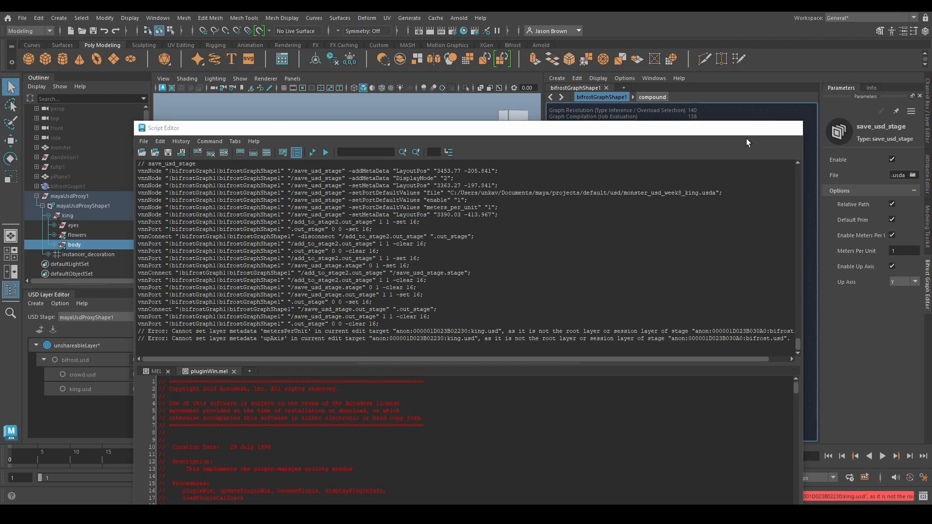
pyautogui.click(748, 128)
pyautogui.scroll(1, 755, 264)
pyautogui.moveTo(671, 298); pyautogui.dragTo(676, 299)
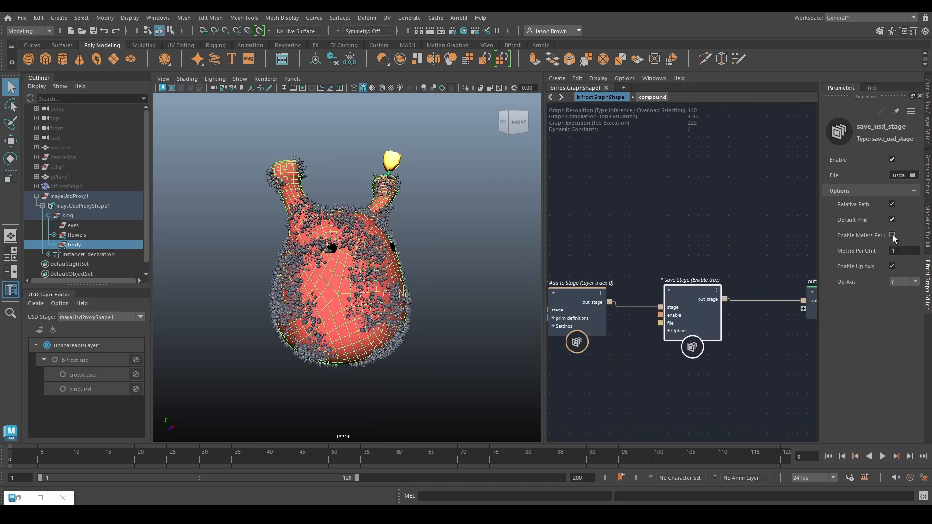
pyautogui.click(892, 235)
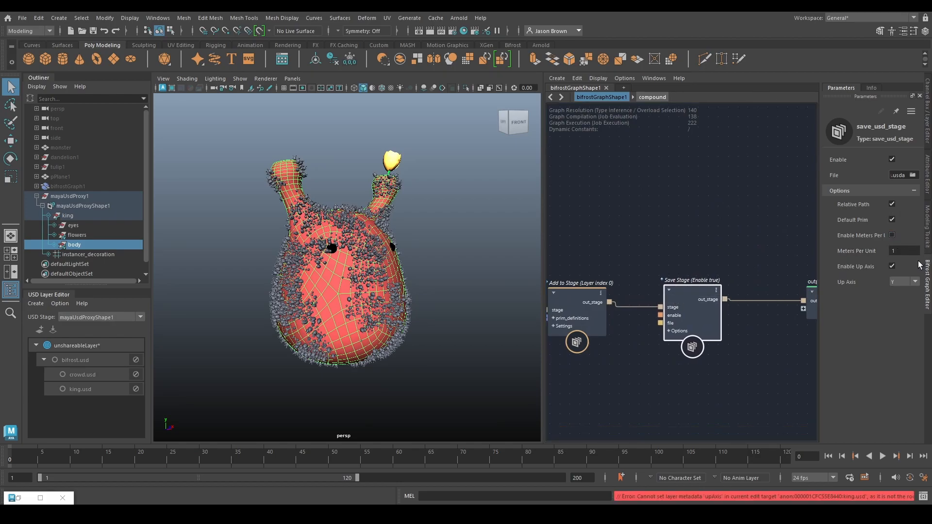
pyautogui.click(892, 266)
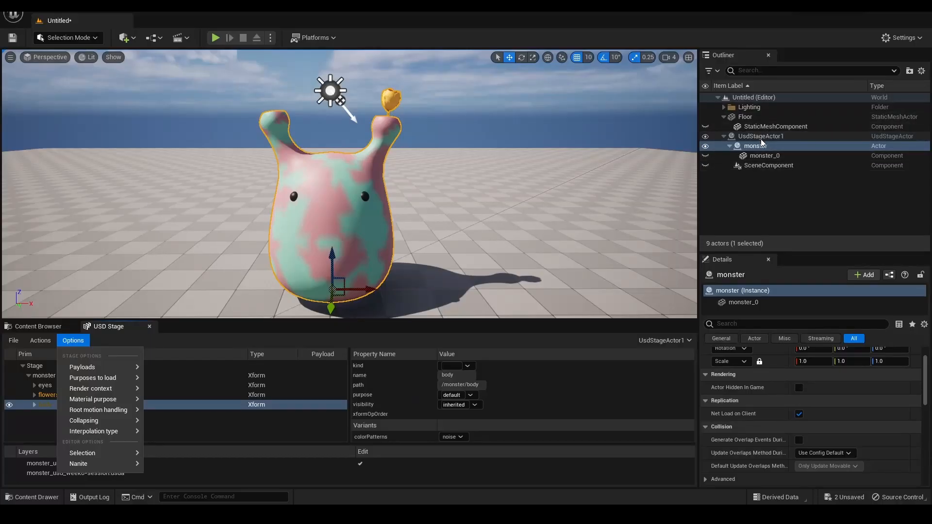
# - Switch to Unreal Engine and delete UsdStageActor1 without saving its USD layers
pyautogui.click(777, 138)
pyautogui.press('Delete')
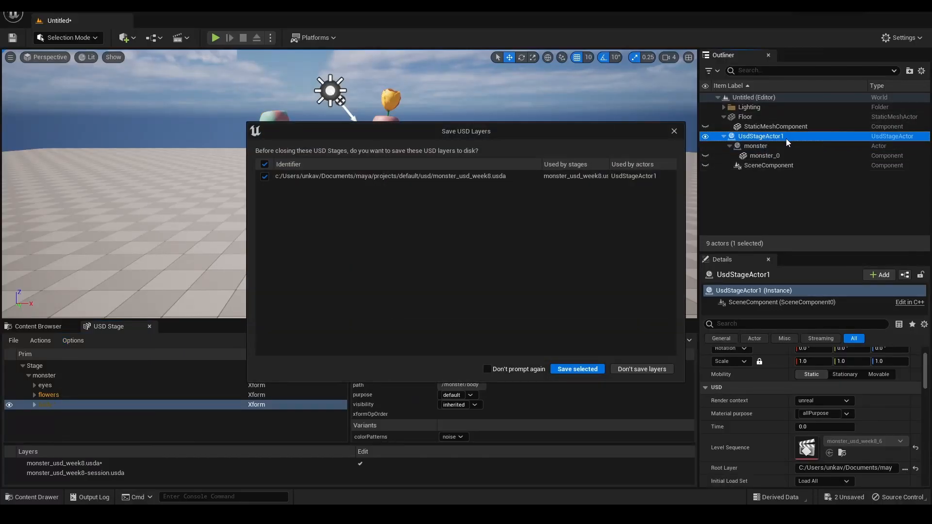
pyautogui.click(641, 369)
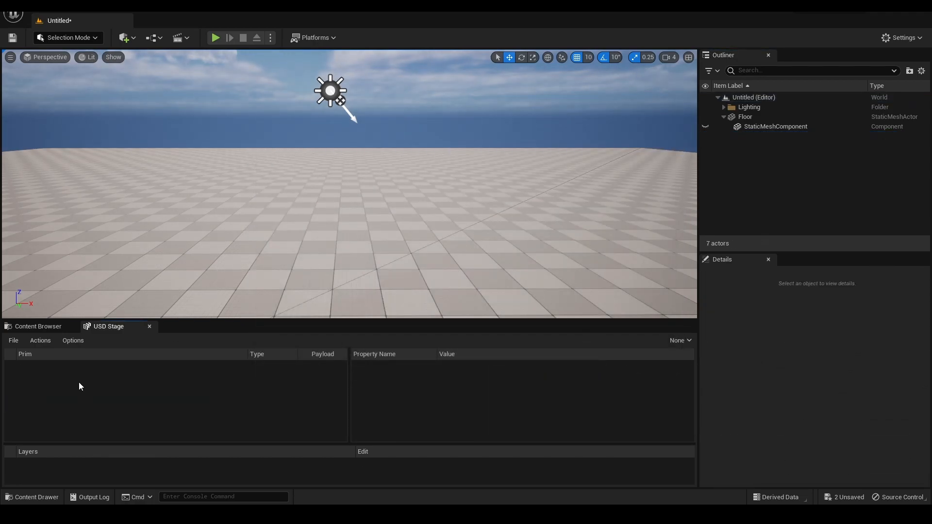
# - Open monster_usd_week8_king.usda from the project's usd folder as the USD stage
pyautogui.click(14, 340)
pyautogui.click(20, 381)
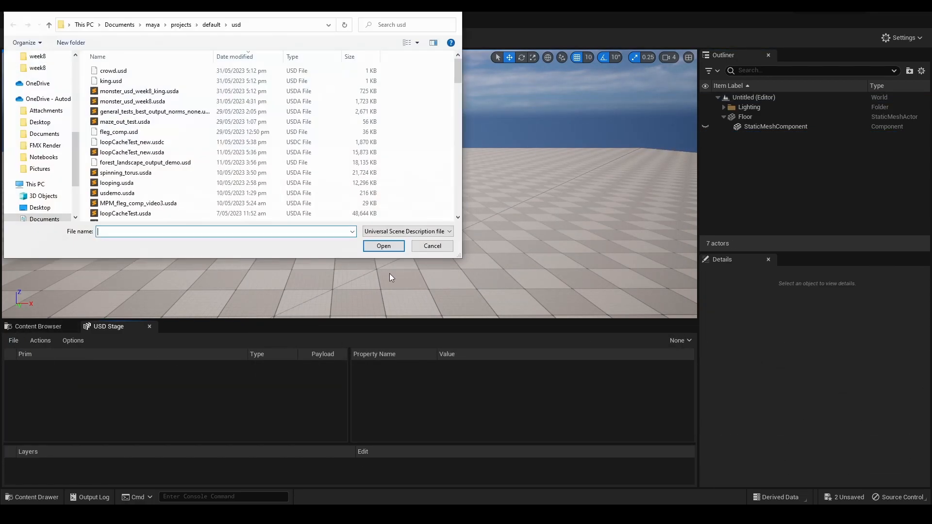
pyautogui.click(209, 130)
pyautogui.click(209, 119)
pyautogui.click(217, 129)
pyautogui.click(216, 118)
pyautogui.click(217, 129)
pyautogui.click(217, 140)
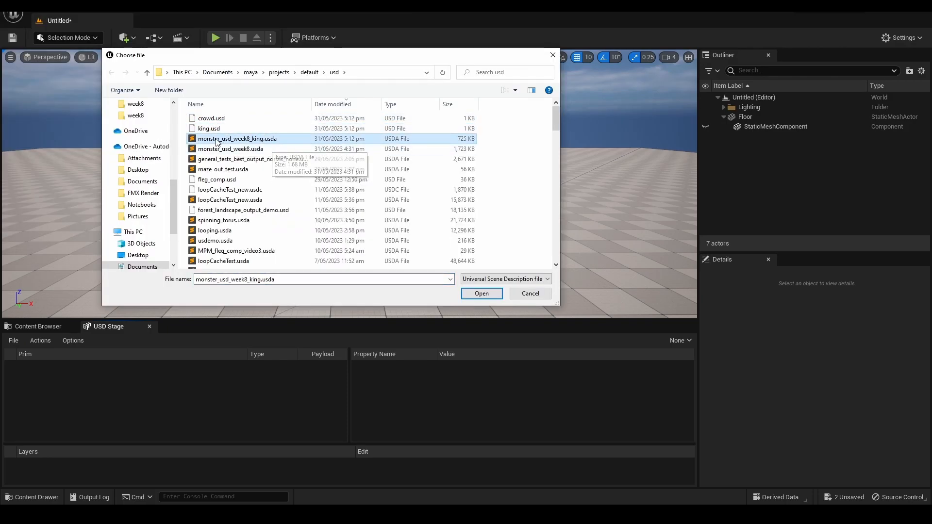
pyautogui.click(481, 294)
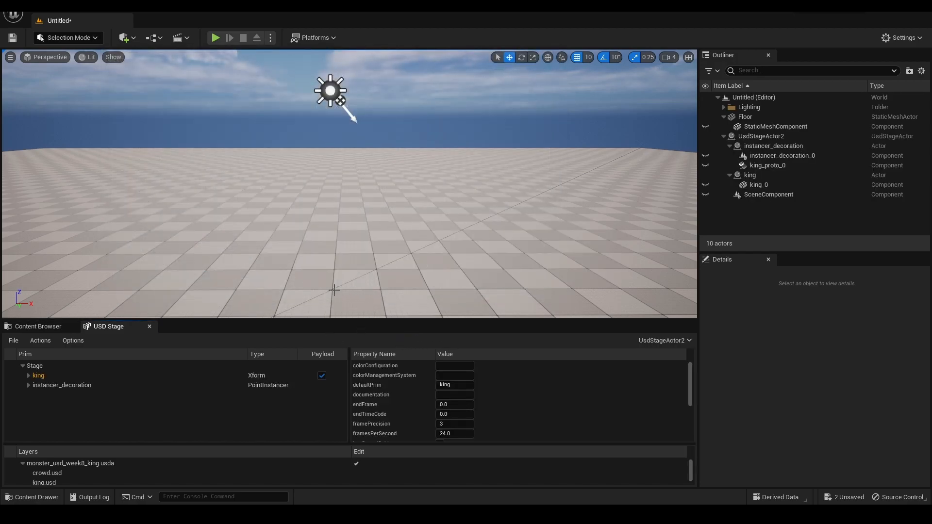
# - Try scaling the king actor alone to 100 on all axes and look at the monster from several angles
pyautogui.click(750, 175)
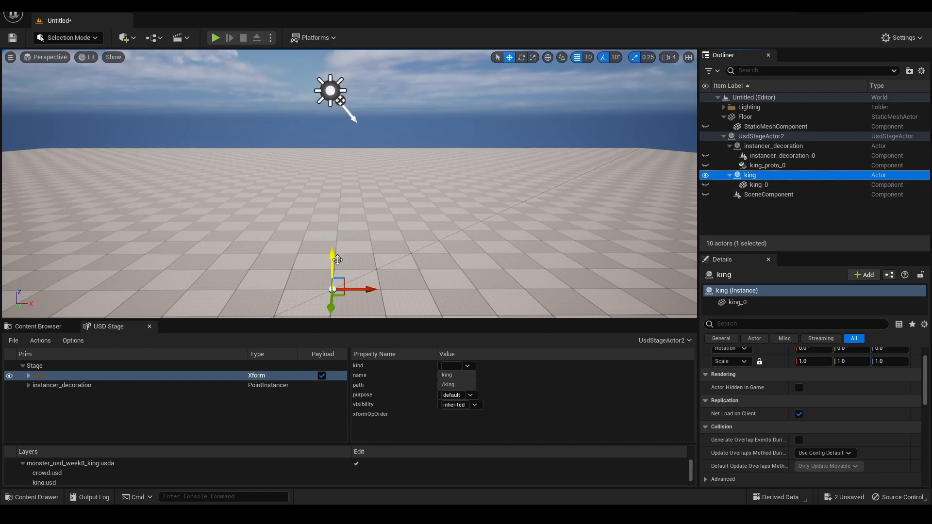
pyautogui.click(811, 362)
pyautogui.click(841, 362)
pyautogui.click(882, 361)
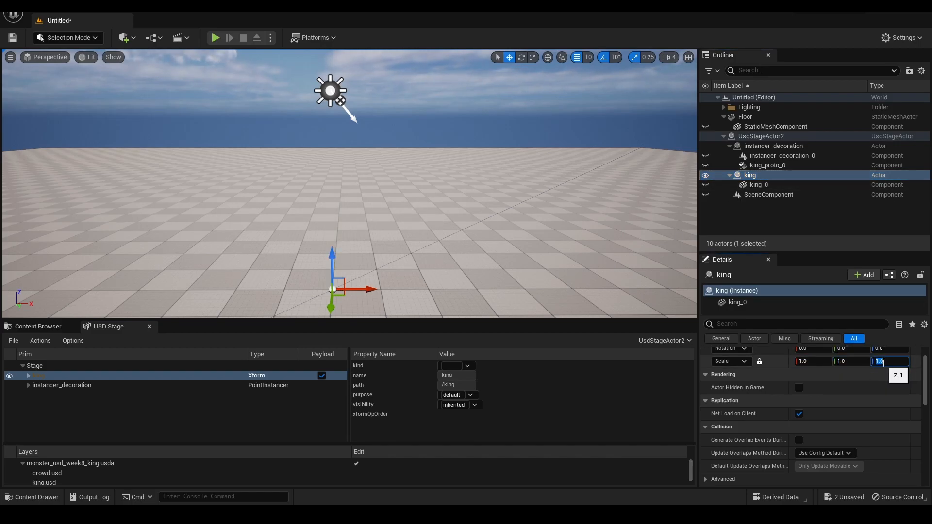
pyautogui.write('100')
pyautogui.press('Return')
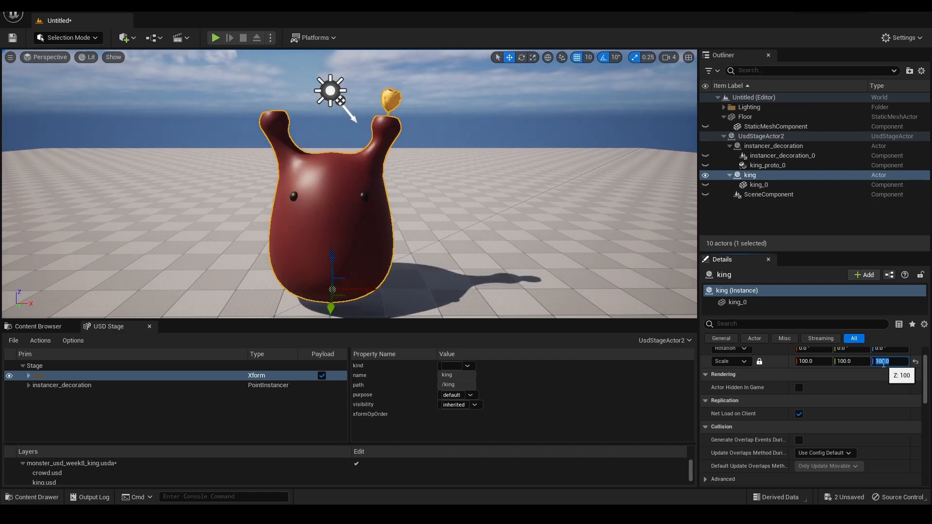
pyautogui.keyDown('alt'); pyautogui.moveTo(277, 253); pyautogui.dragTo(219, 228); pyautogui.keyUp('alt')
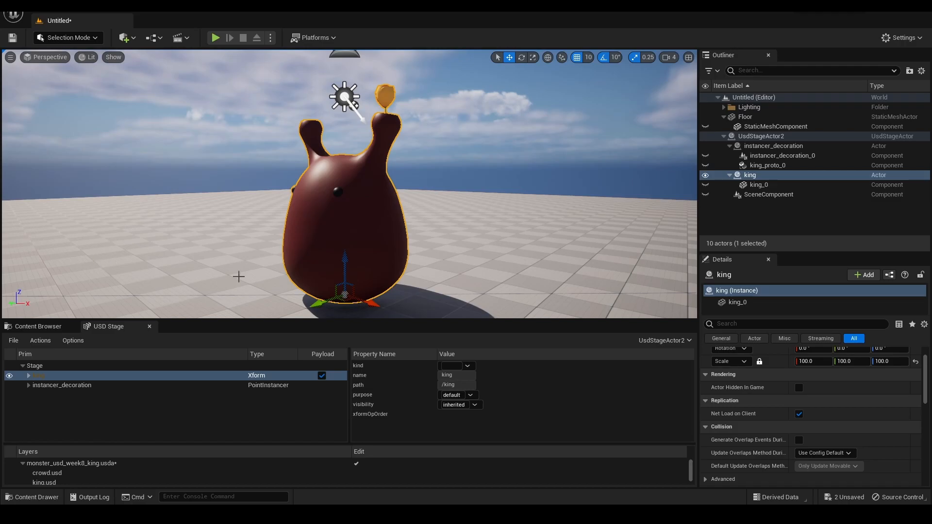
pyautogui.keyDown('alt'); pyautogui.moveTo(234, 282); pyautogui.dragTo(258, 281); pyautogui.keyUp('alt')
# - Check the king_proto mesh under instancer_decoration and scale the king actor back down to about 1
pyautogui.click(28, 385)
pyautogui.click(58, 404)
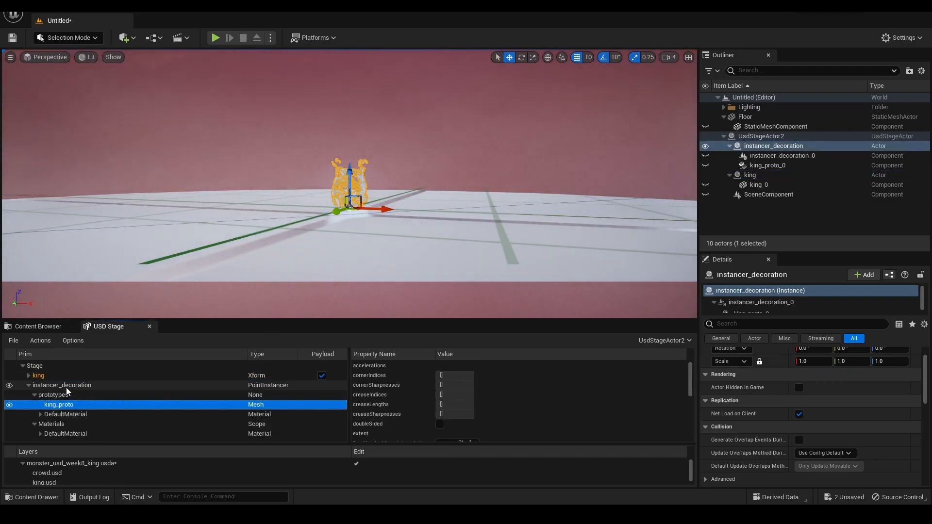
pyautogui.click(752, 175)
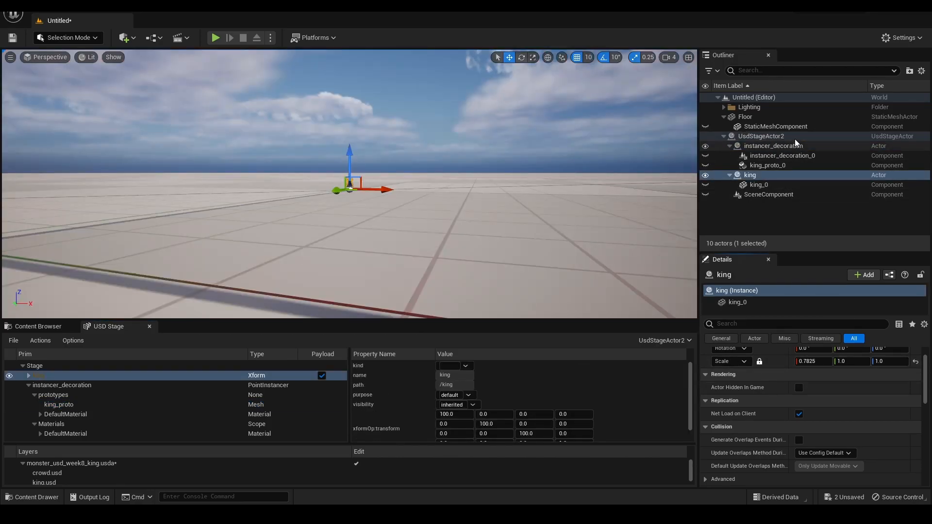
# - Set the scale of UsdStageActor2 to 100 on all axes and inspect the instanced decorations around the monster
pyautogui.click(762, 136)
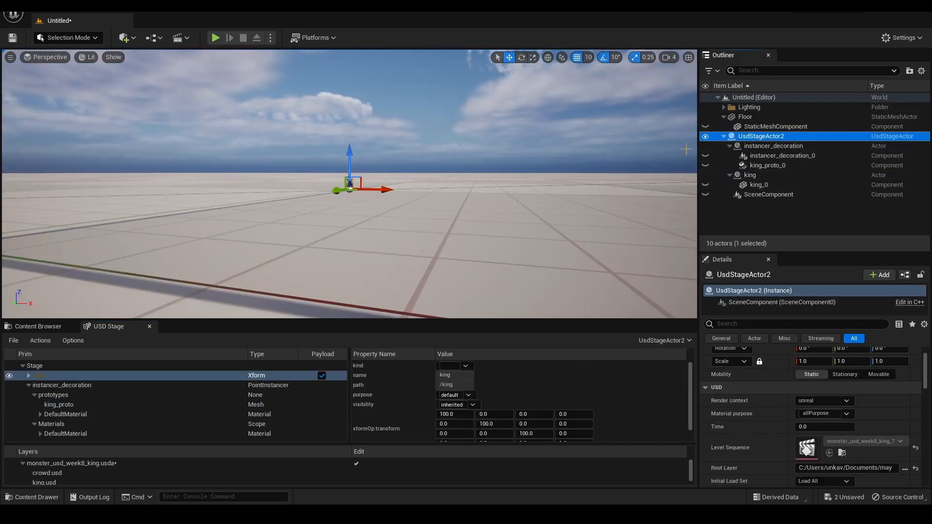
pyautogui.scroll(1, 820, 380)
pyautogui.click(820, 377)
pyautogui.press('Tab')
pyautogui.press('Tab')
pyautogui.click(814, 380)
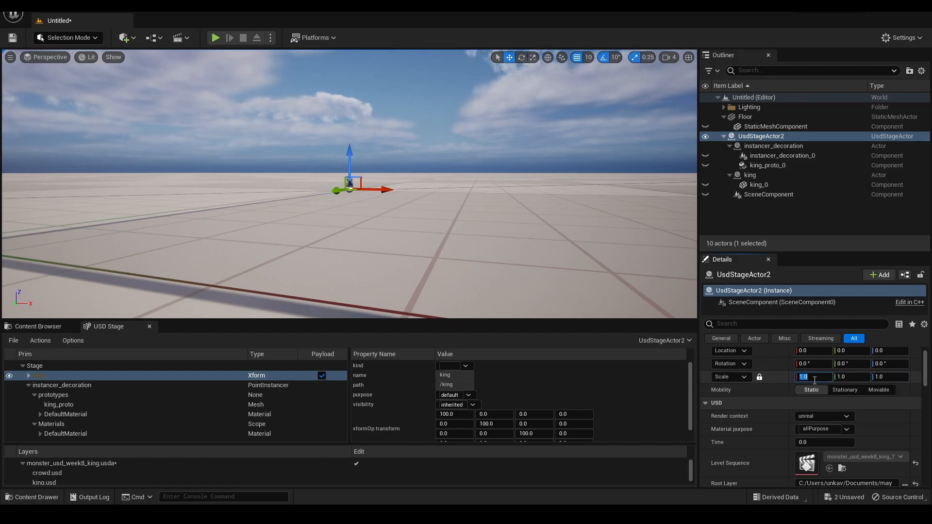
pyautogui.write('100')
pyautogui.press('Return')
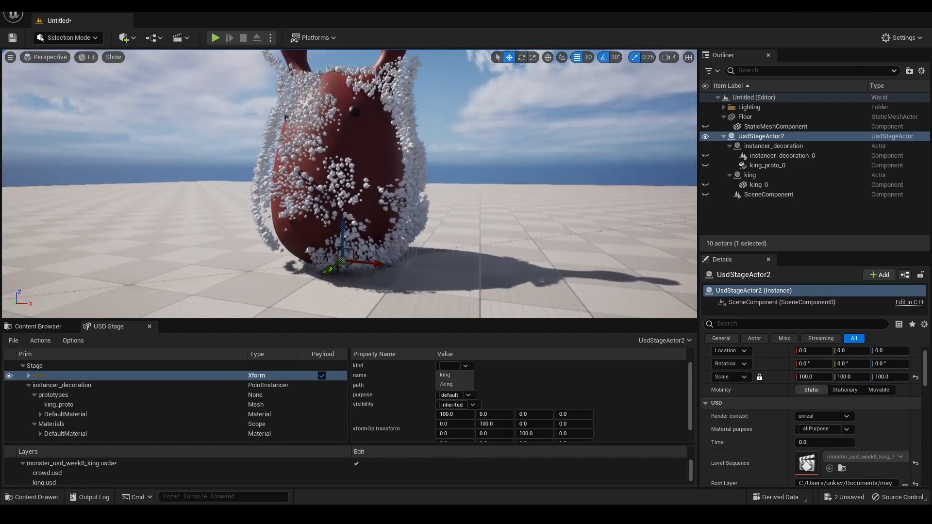
pyautogui.click(772, 146)
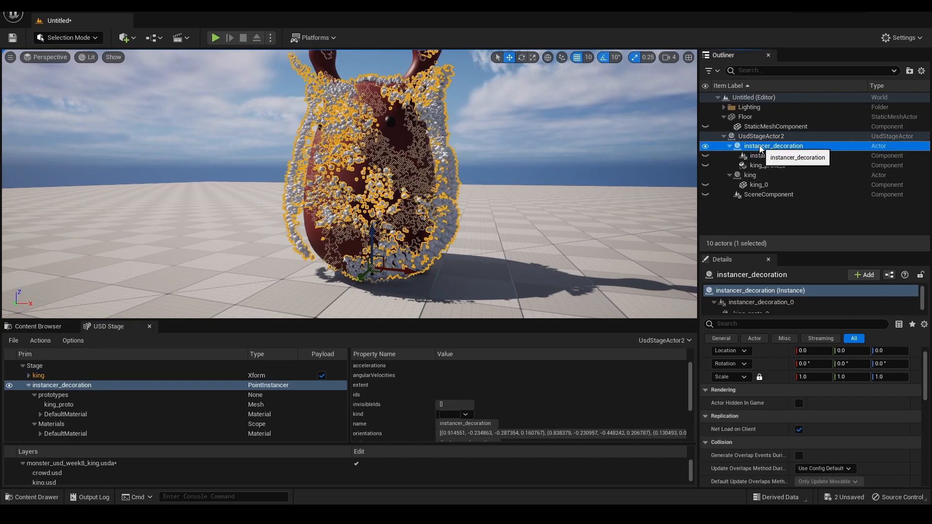
pyautogui.keyDown('alt'); pyautogui.moveTo(402, 200); pyautogui.dragTo(367, 198); pyautogui.keyUp('alt')
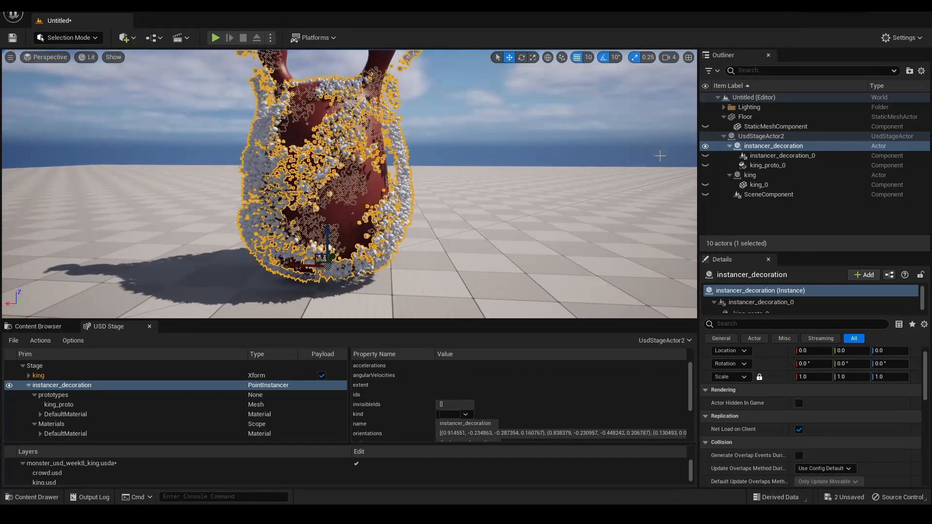
# - Unlock the king actor's proportional scaling and set its scale to 1 on all three axes
pyautogui.click(751, 175)
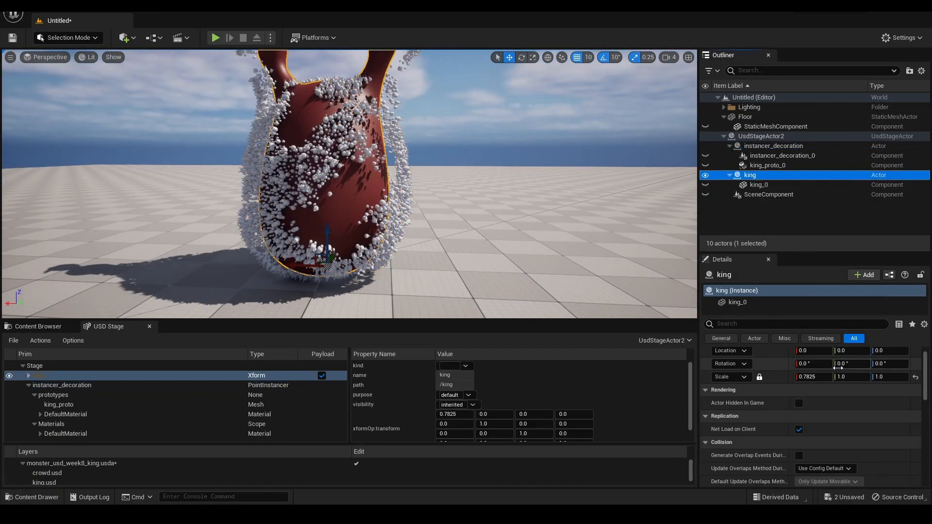
pyautogui.click(809, 376)
pyautogui.moveTo(846, 376); pyautogui.dragTo(847, 376)
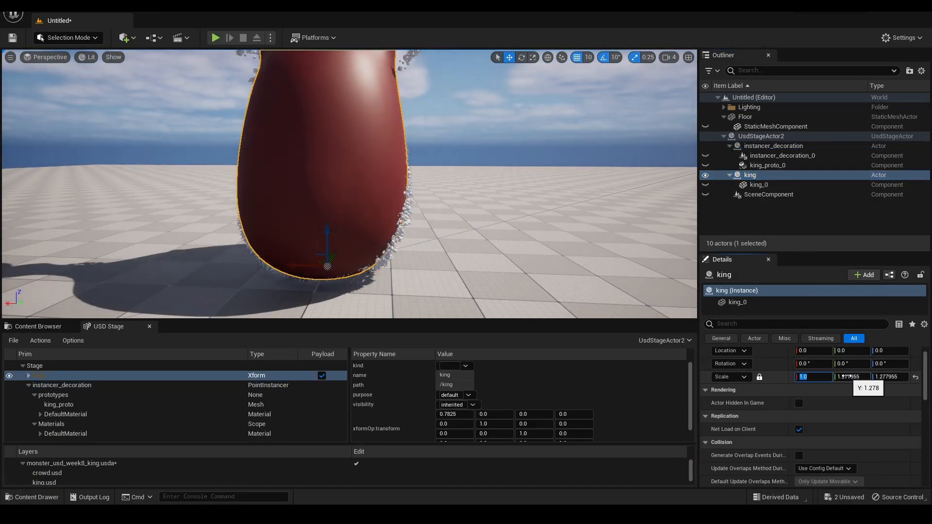
pyautogui.click(760, 377)
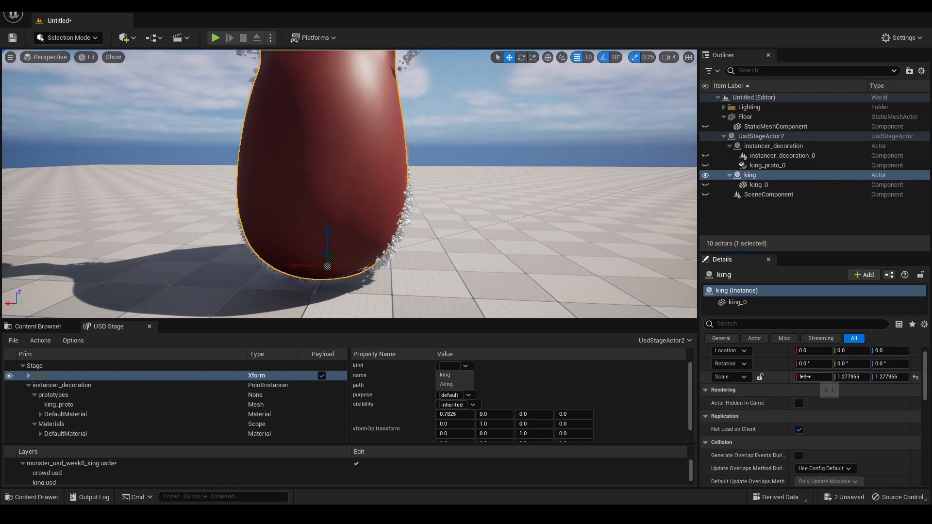
pyautogui.click(850, 377)
pyautogui.write('1')
pyautogui.click(885, 377)
pyautogui.write('1')
pyautogui.click(277, 61)
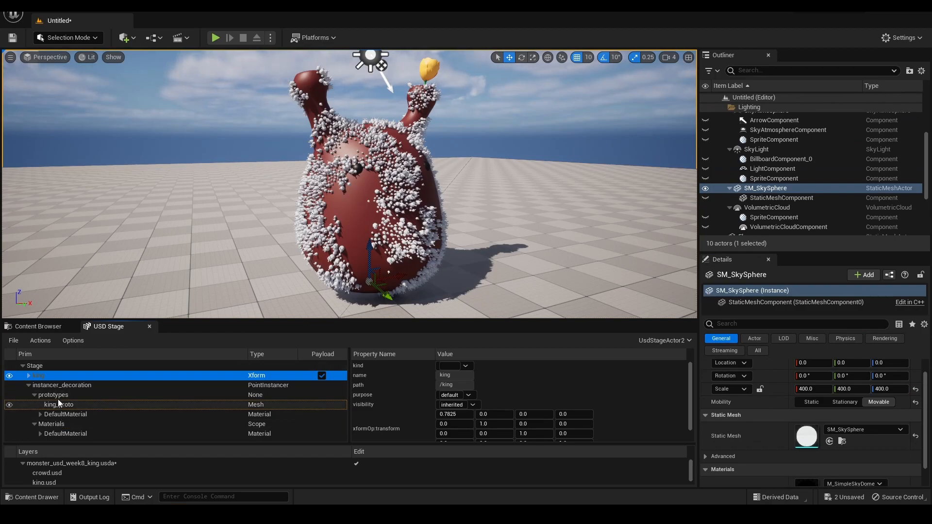
# - Examine the prototypes and DefaultMaterial prims under instancer_decoration in the USD stage hierarchy, then collapse the branch
pyautogui.click(33, 396)
pyautogui.click(47, 395)
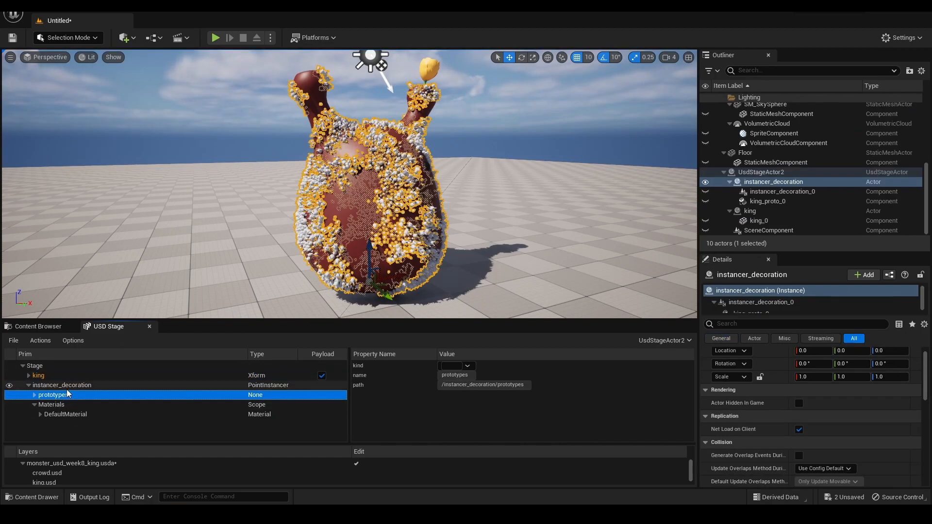
pyautogui.click(77, 385)
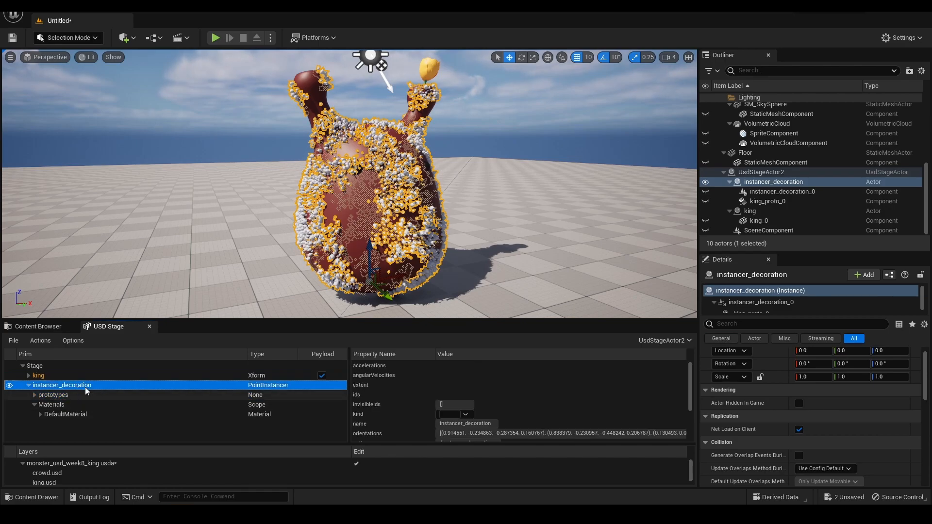
pyautogui.click(68, 395)
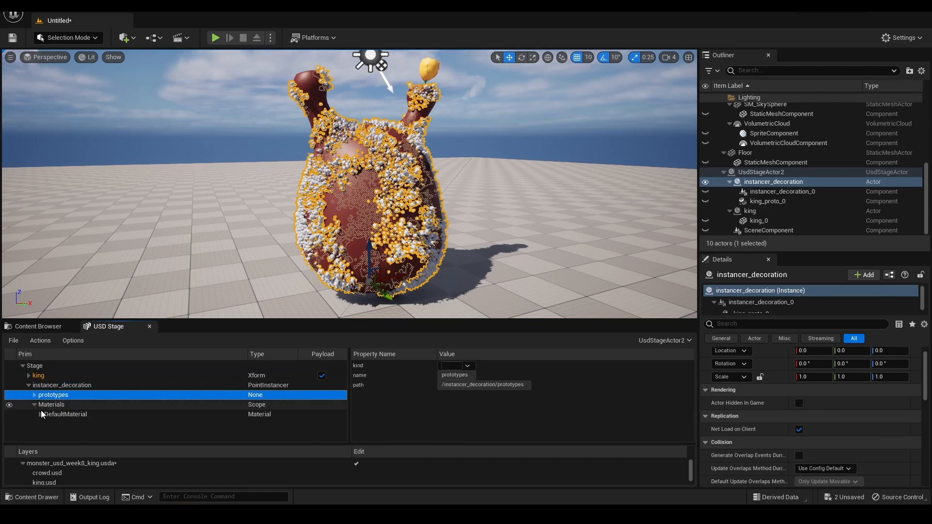
pyautogui.click(59, 415)
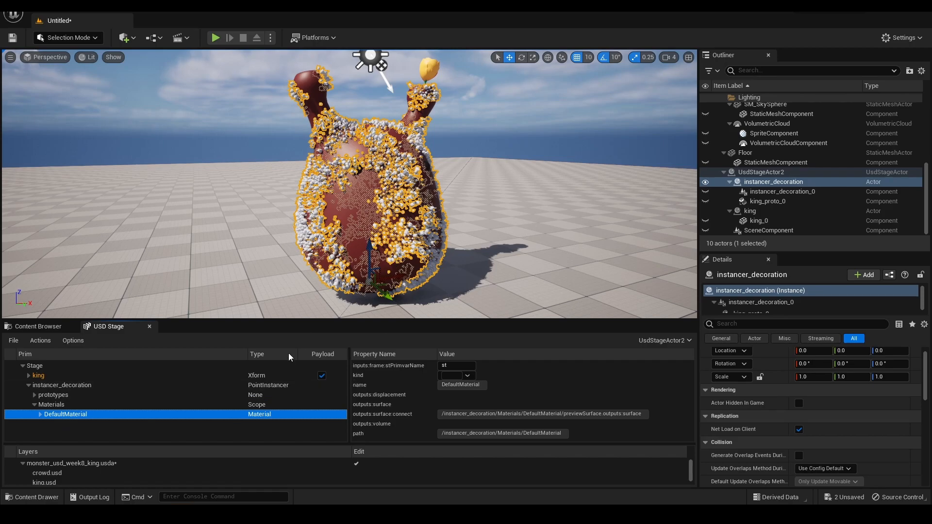
pyautogui.click(34, 405)
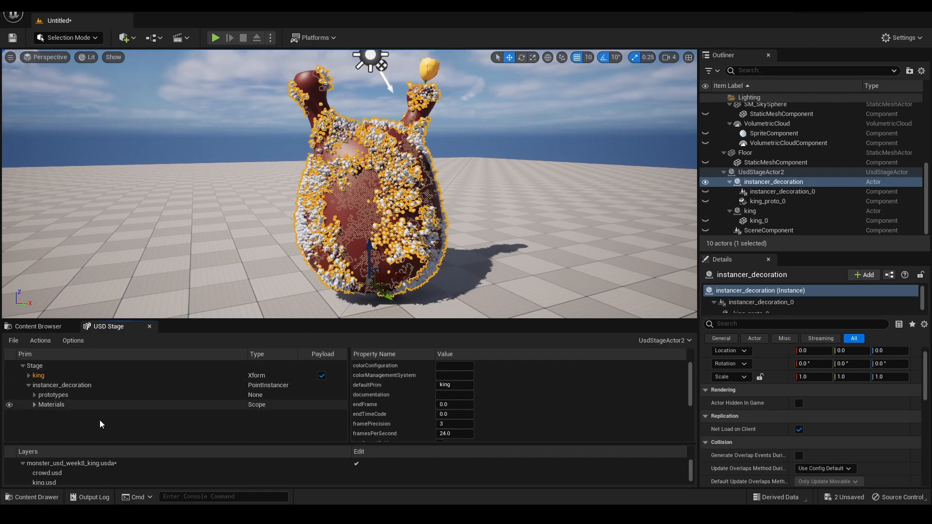
pyautogui.click(29, 386)
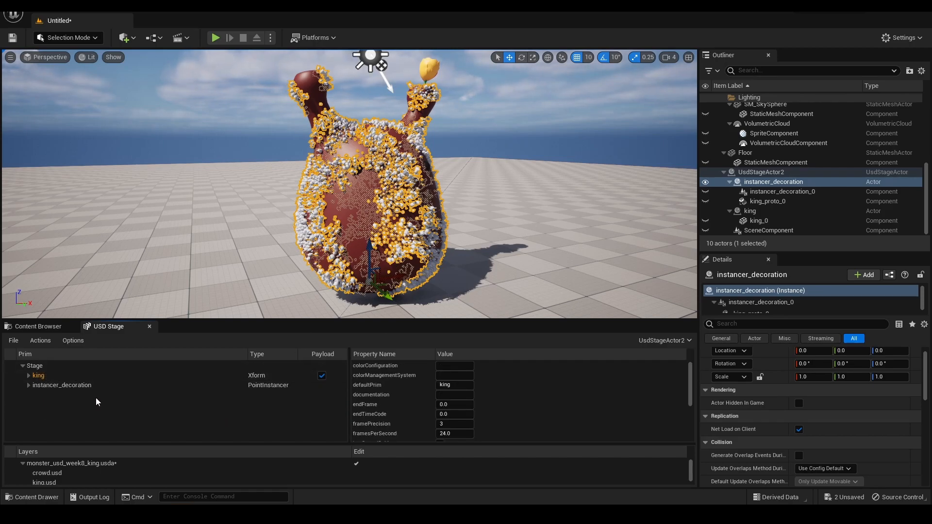
# - Highlight the king and instancer_decoration prims in turn, then clear the highlight and view the decorated monster from another angle
pyautogui.click(51, 366)
pyautogui.click(52, 375)
pyautogui.click(51, 385)
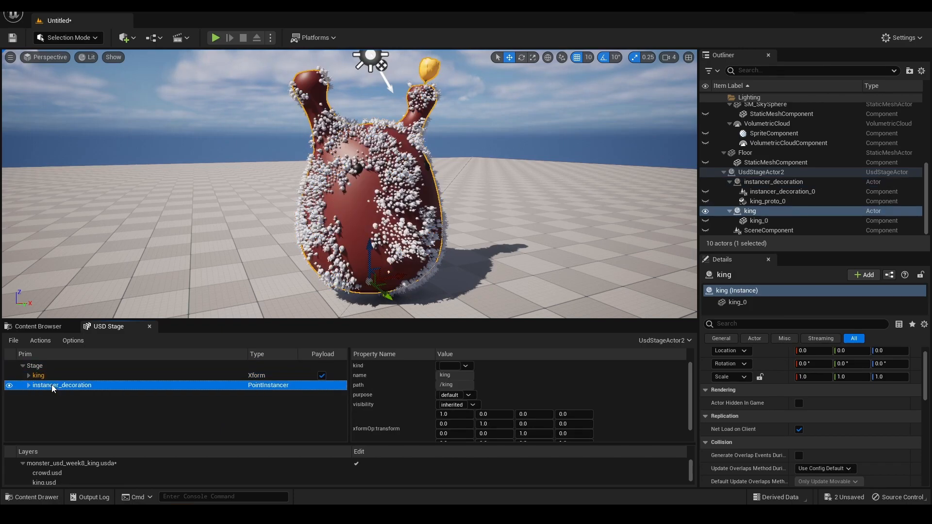
pyautogui.click(376, 88)
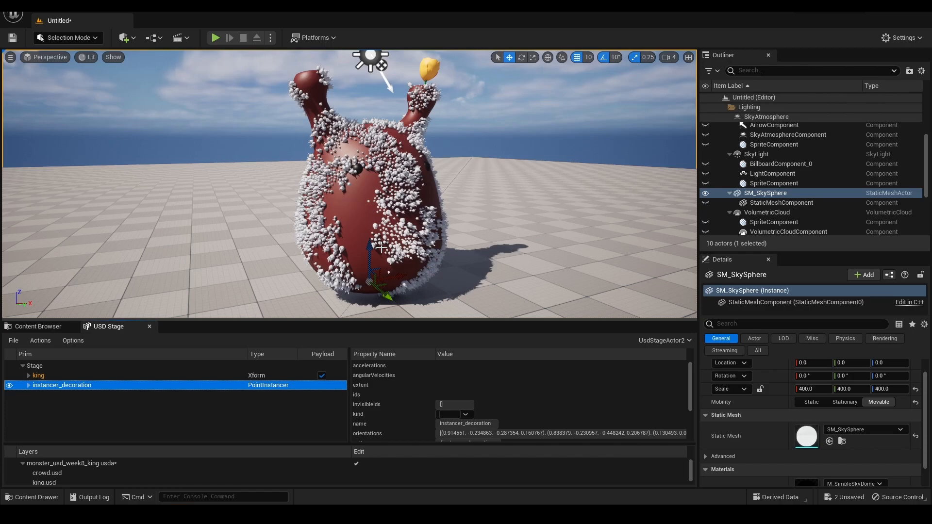
pyautogui.keyDown('alt'); pyautogui.moveTo(445, 223); pyautogui.dragTo(96, 201); pyautogui.keyUp('alt')
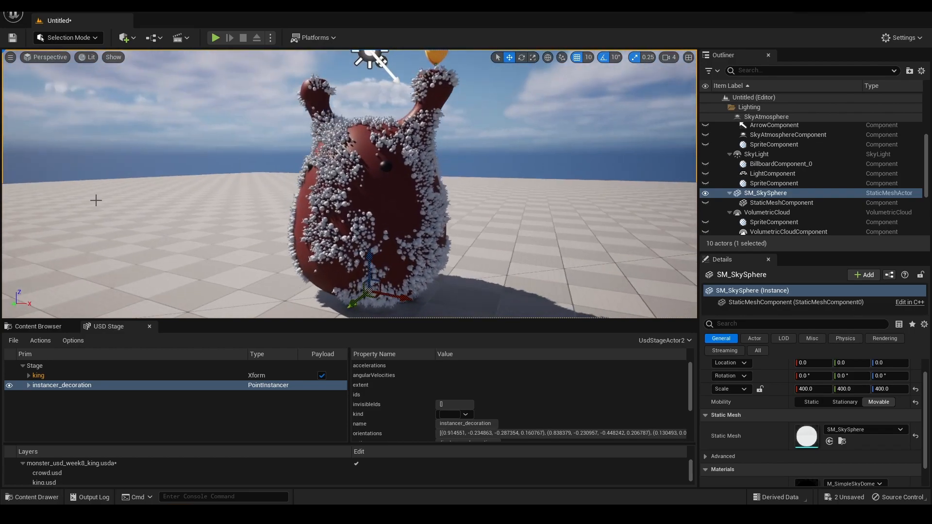